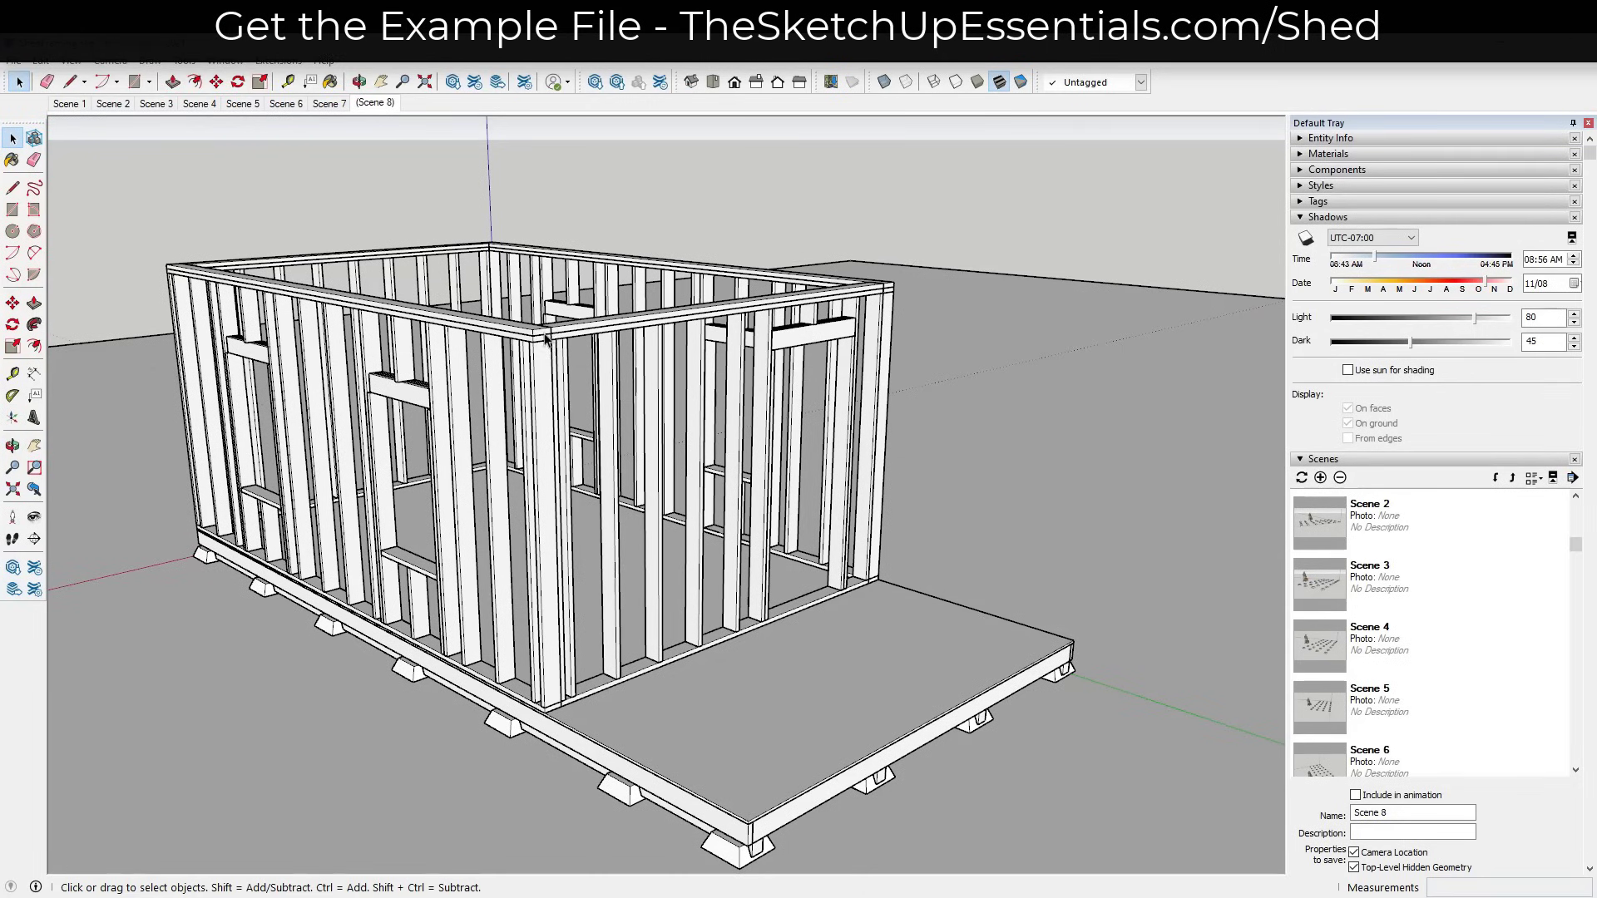
Create a protractor guide at 33.75 degrees from the front wall's near top-plate corner, sloping up over the front wall.
{"action": "middle_click_drag", "start_coordinate": [769, 324], "coordinate": [662, 346]}
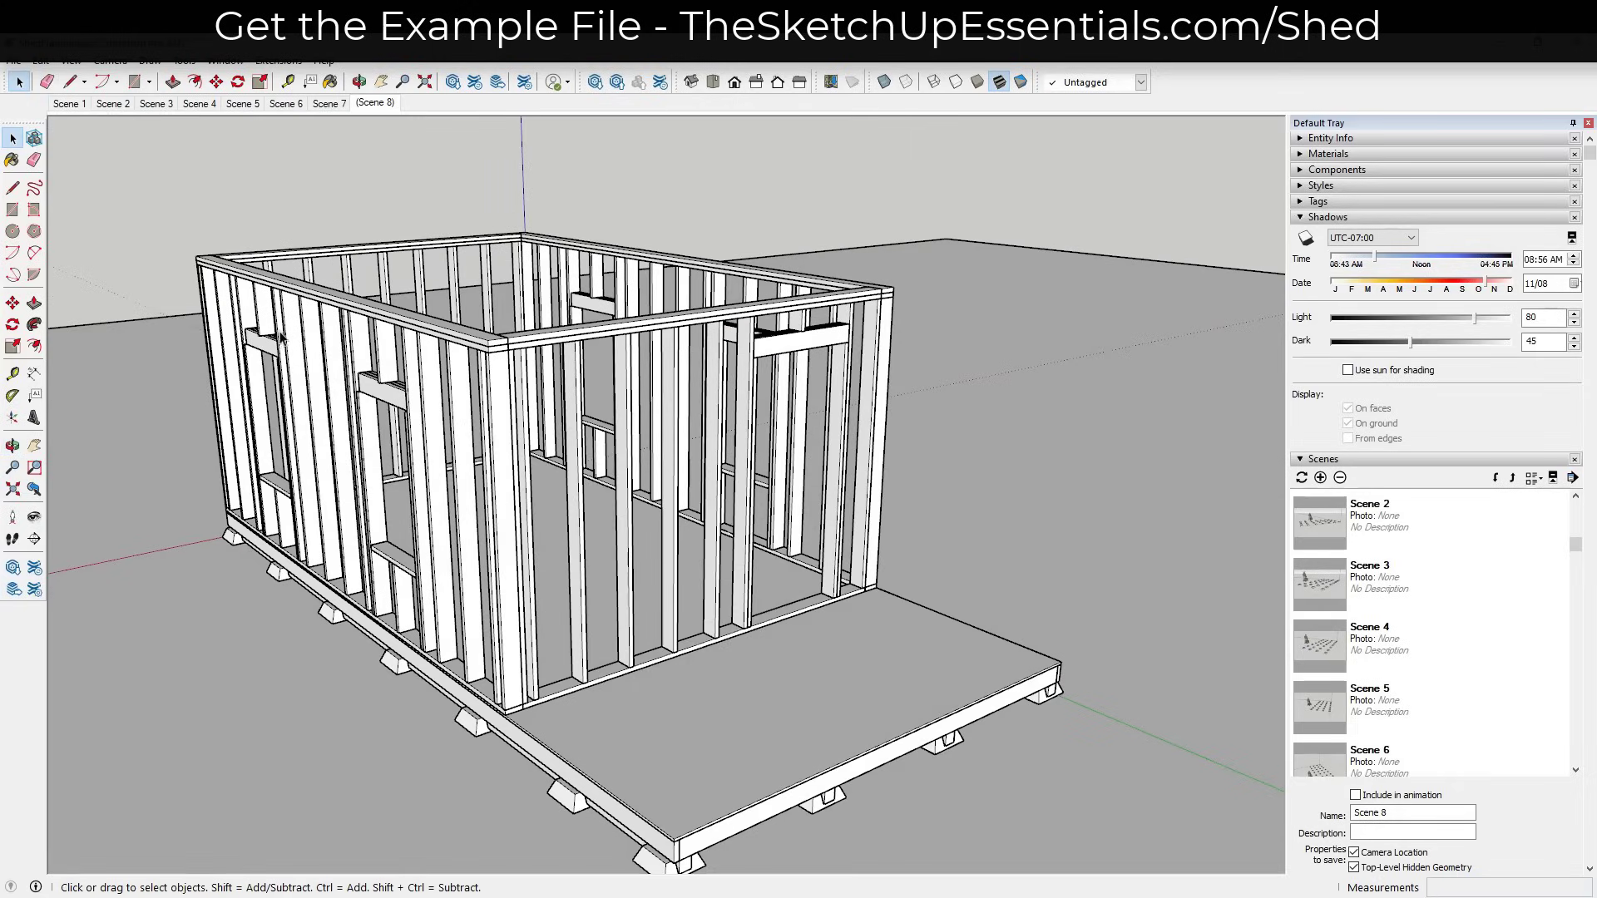
{"action": "left_click", "coordinate": [12, 398]}
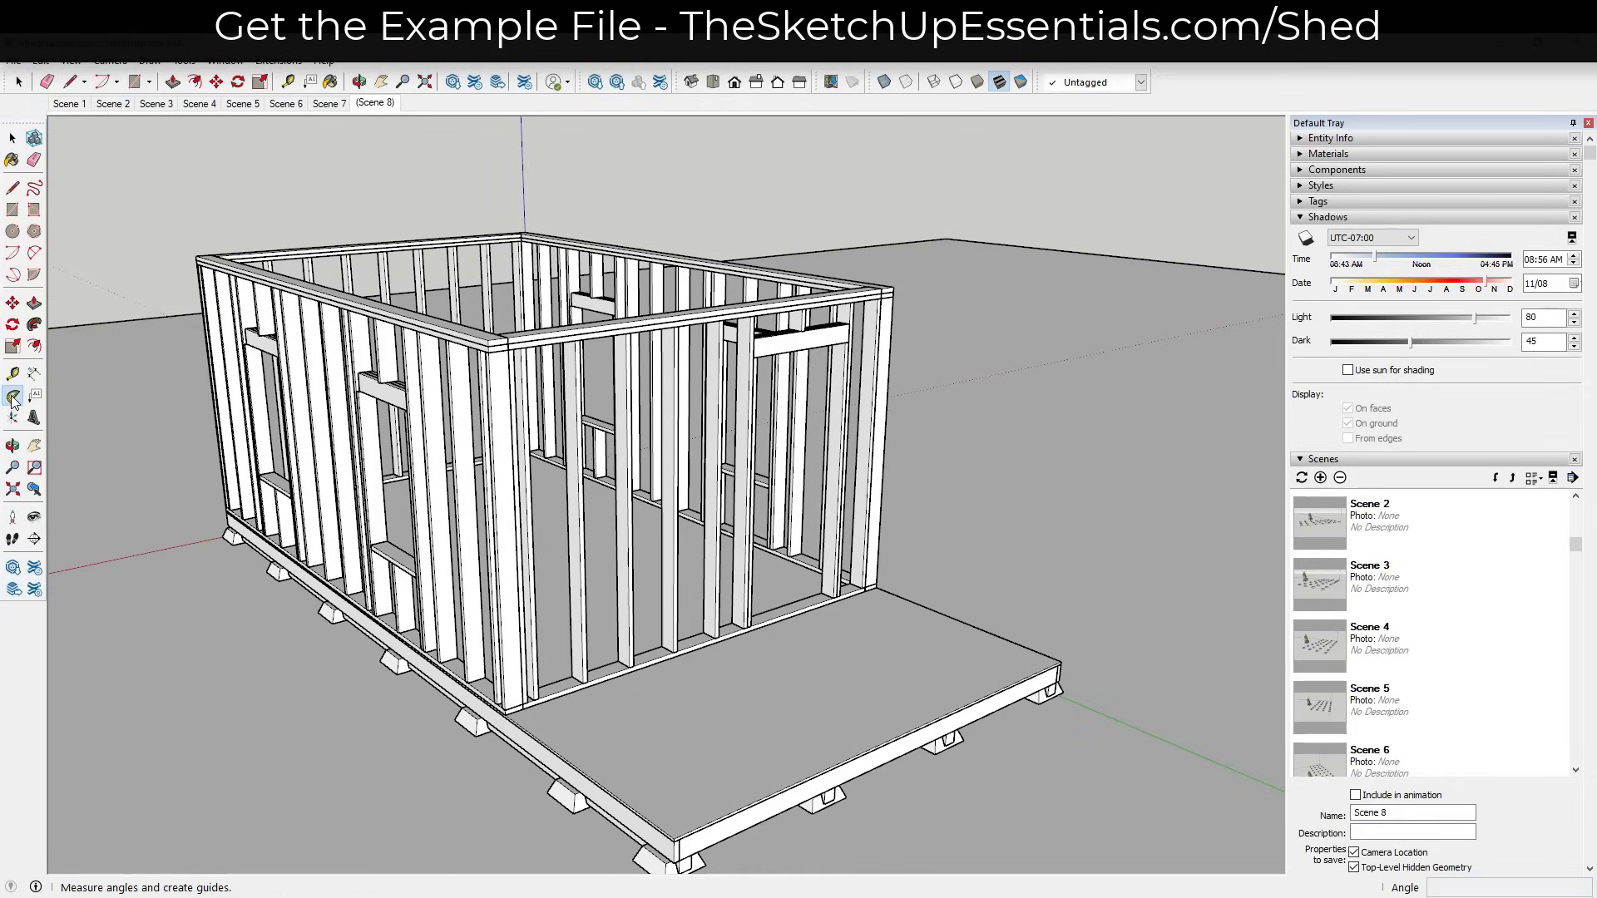
{"action": "left_click", "coordinate": [489, 341]}
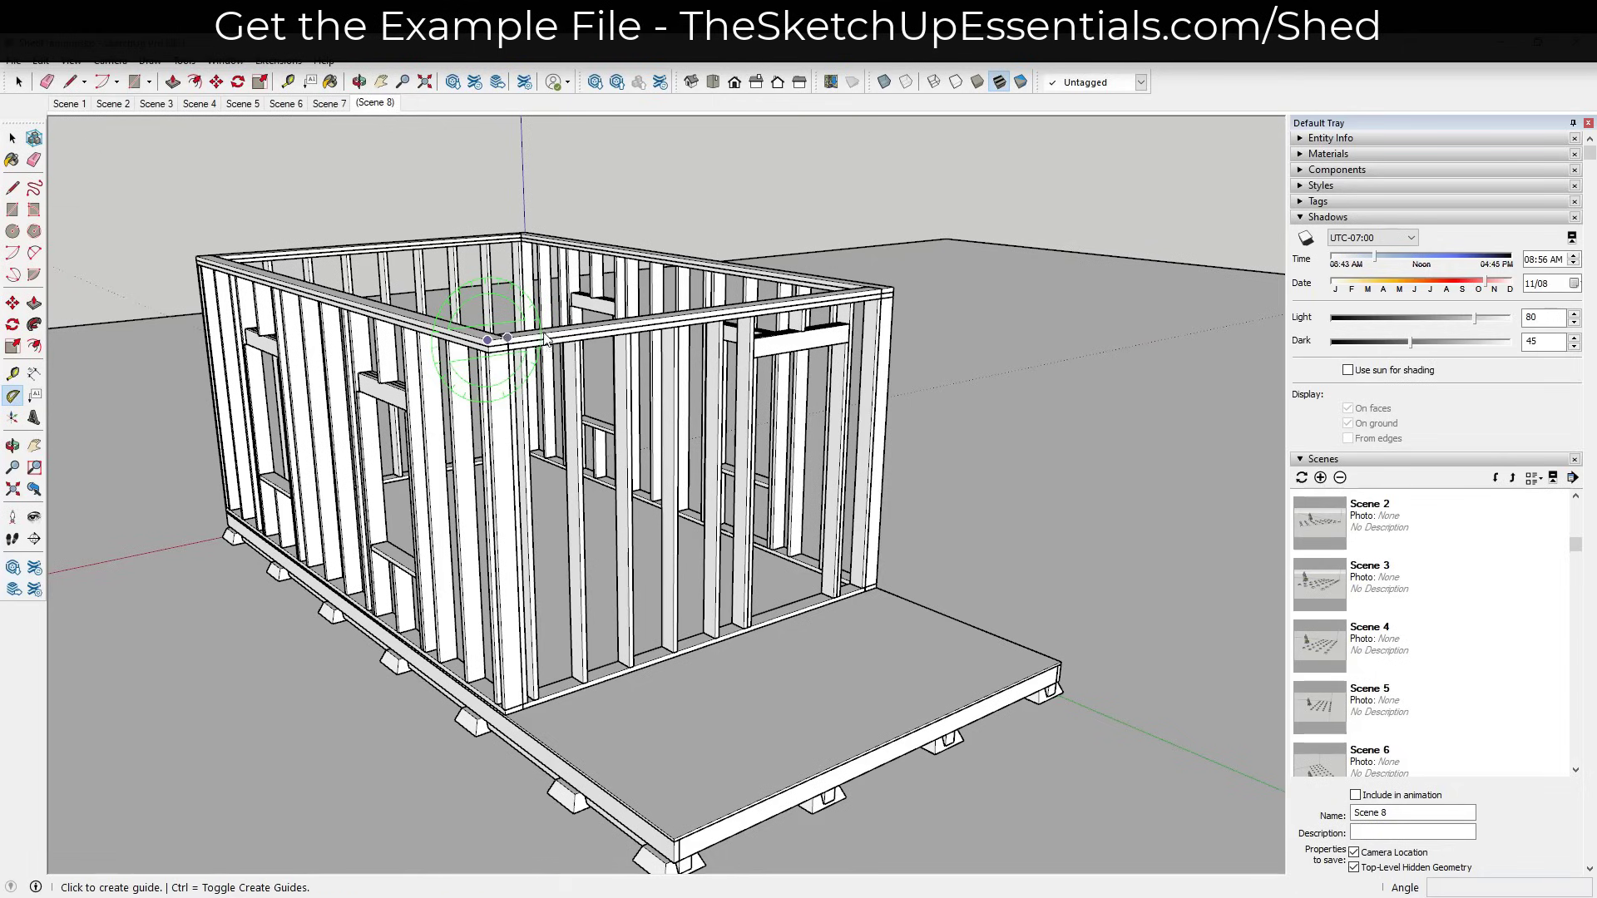
{"action": "left_click", "coordinate": [745, 304]}
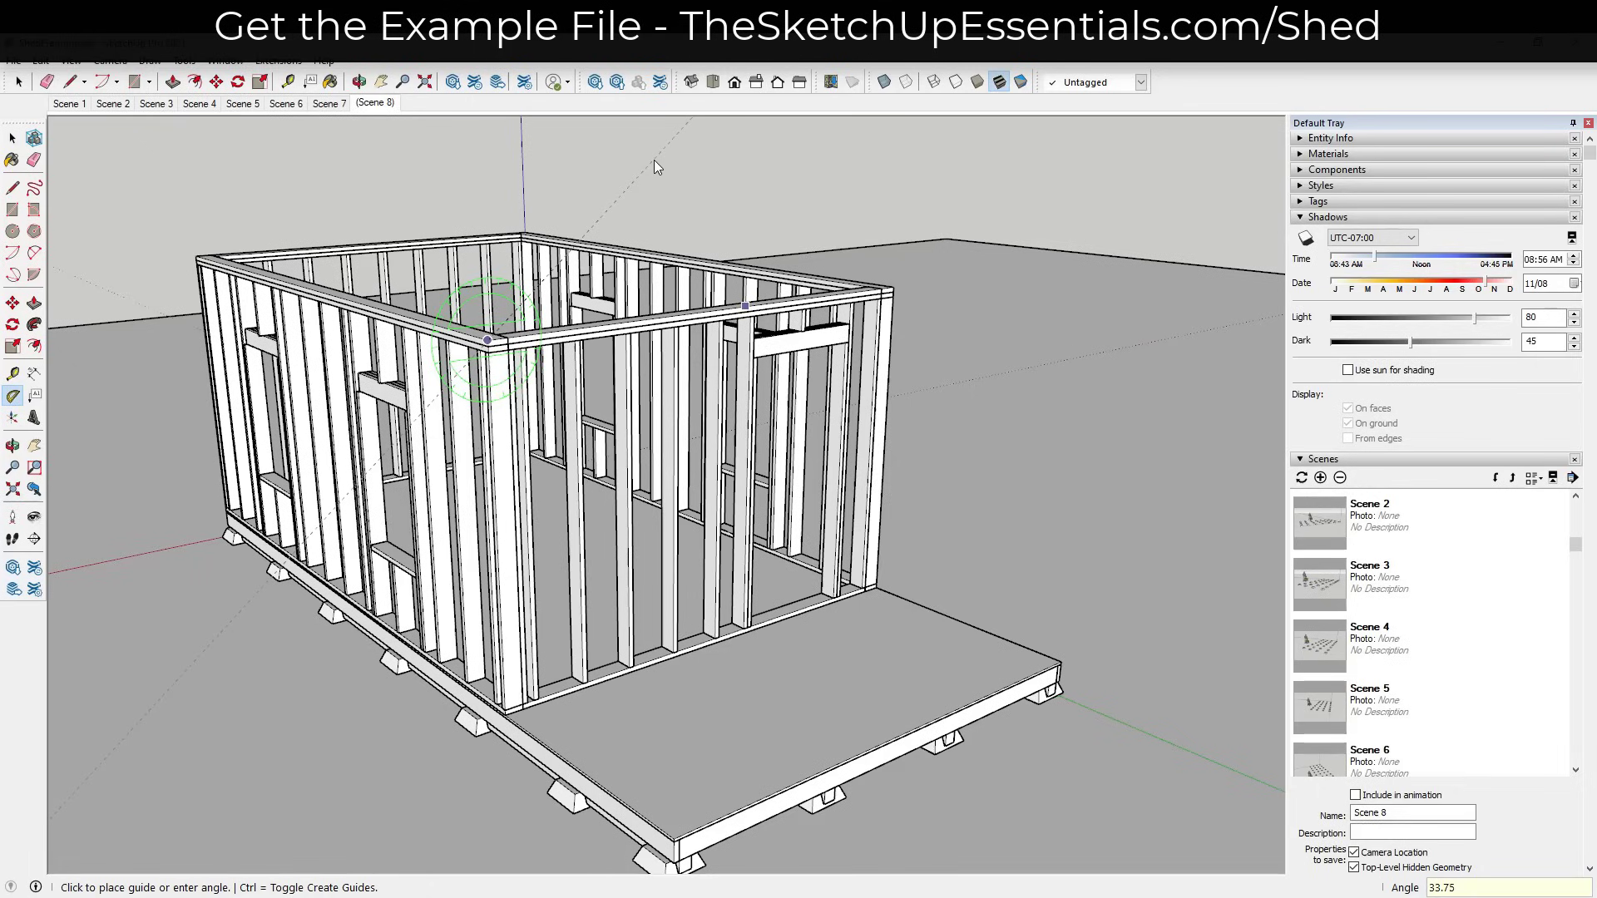
{"action": "key", "text": "Return"}
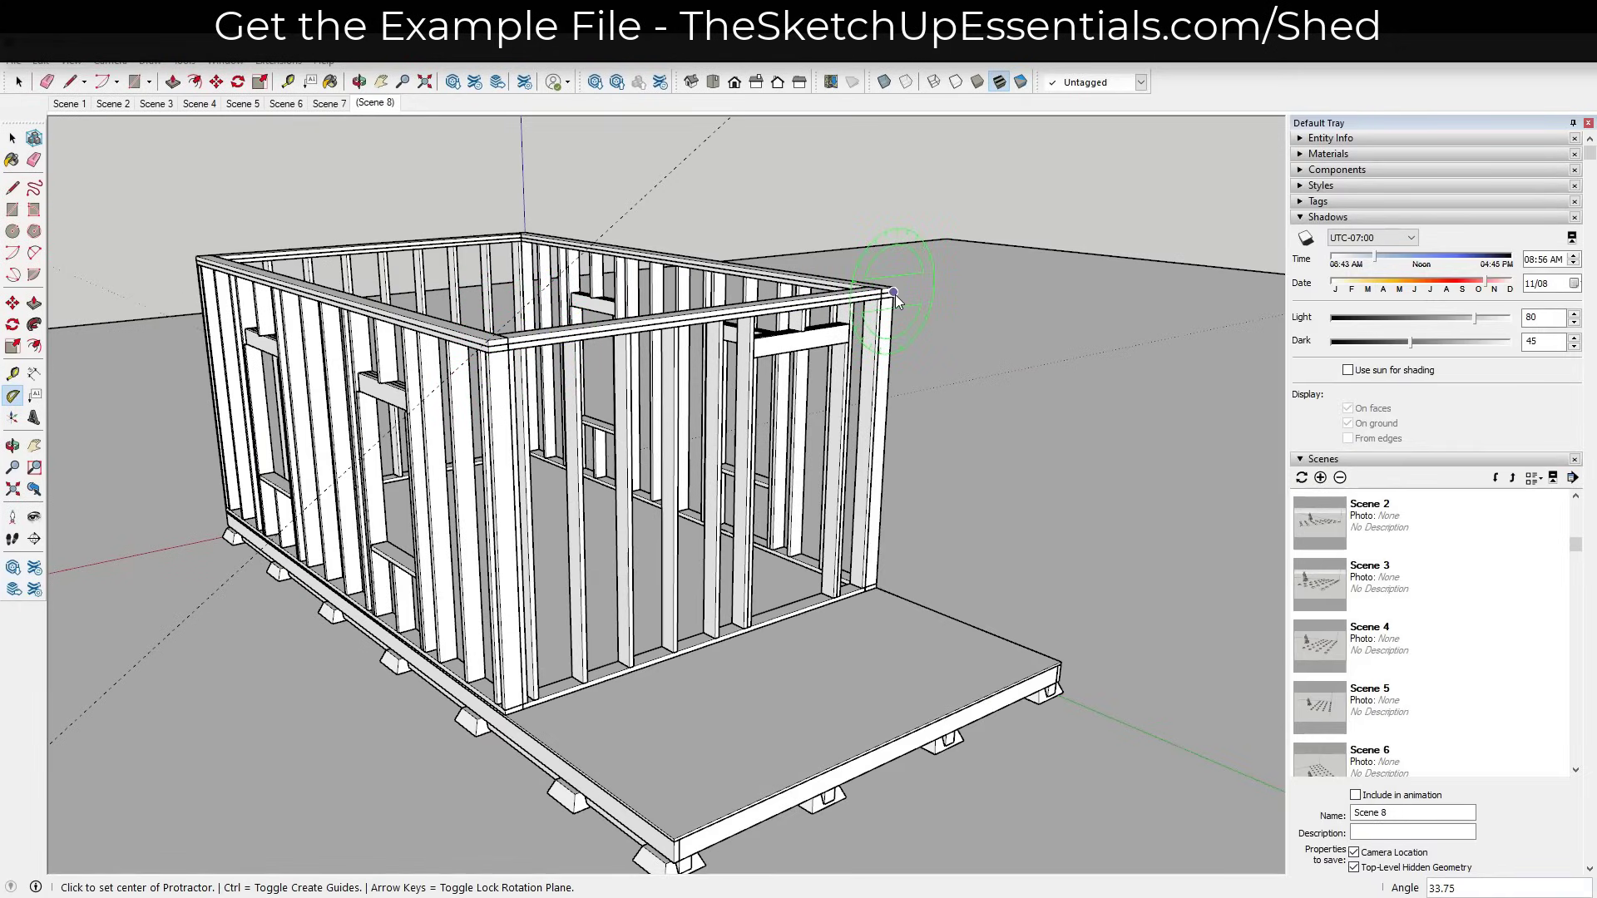
Create a mirrored protractor guide at 33.75 degrees from the front wall's opposite top-plate corner, sloping back over the wall.
{"action": "scroll", "coordinate": [891, 291], "scroll_direction": "up", "scroll_amount": 3}
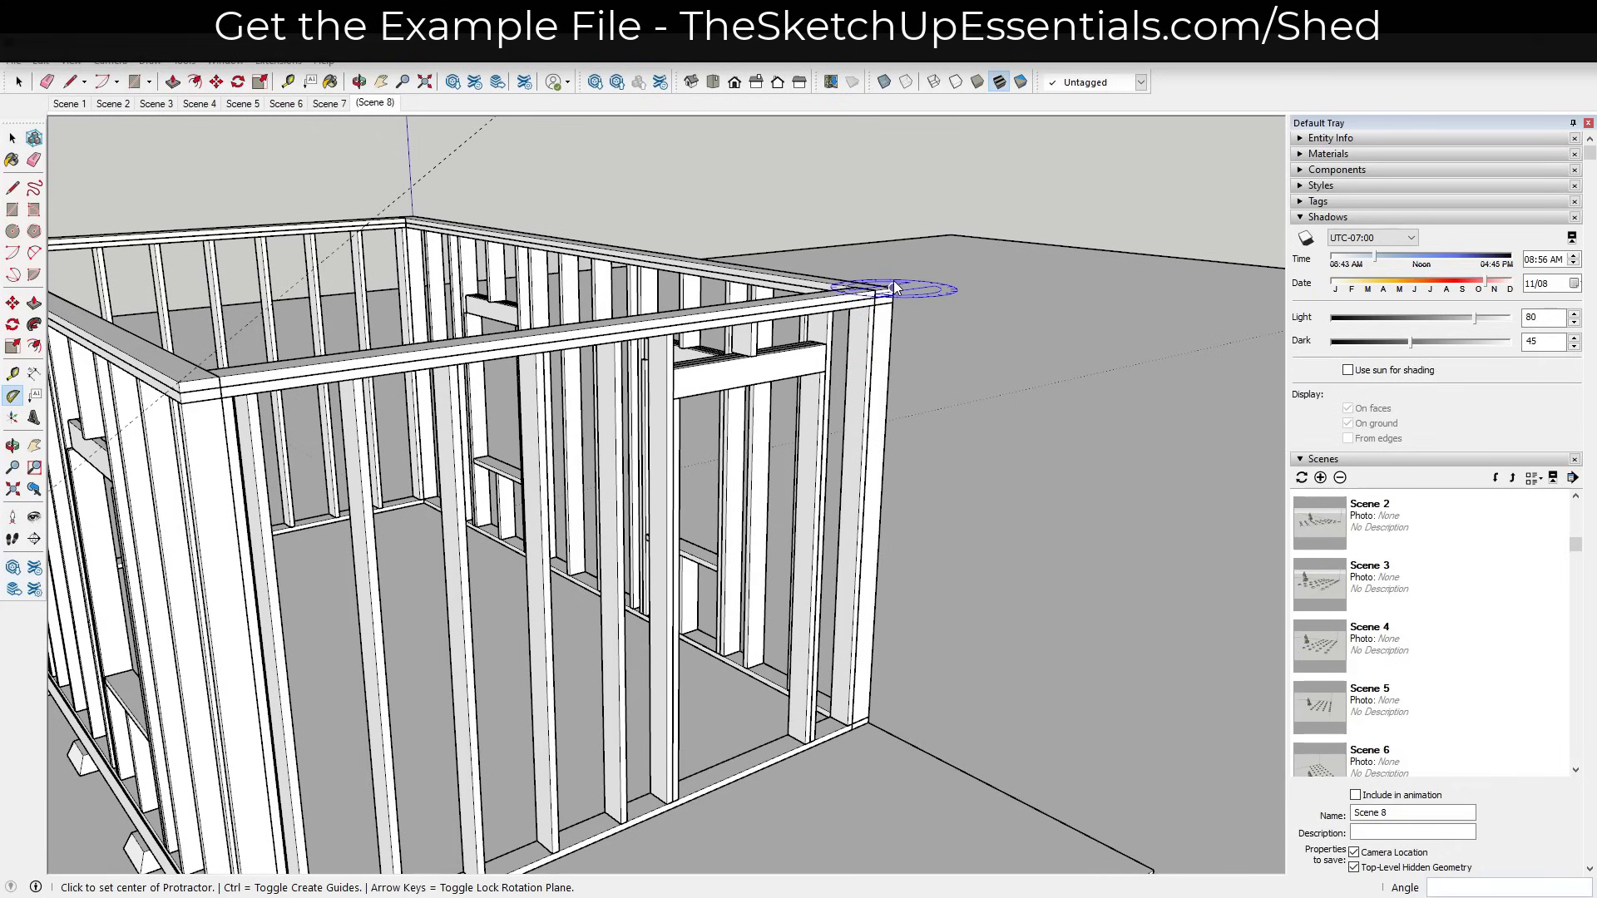
{"action": "left_click", "coordinate": [894, 289]}
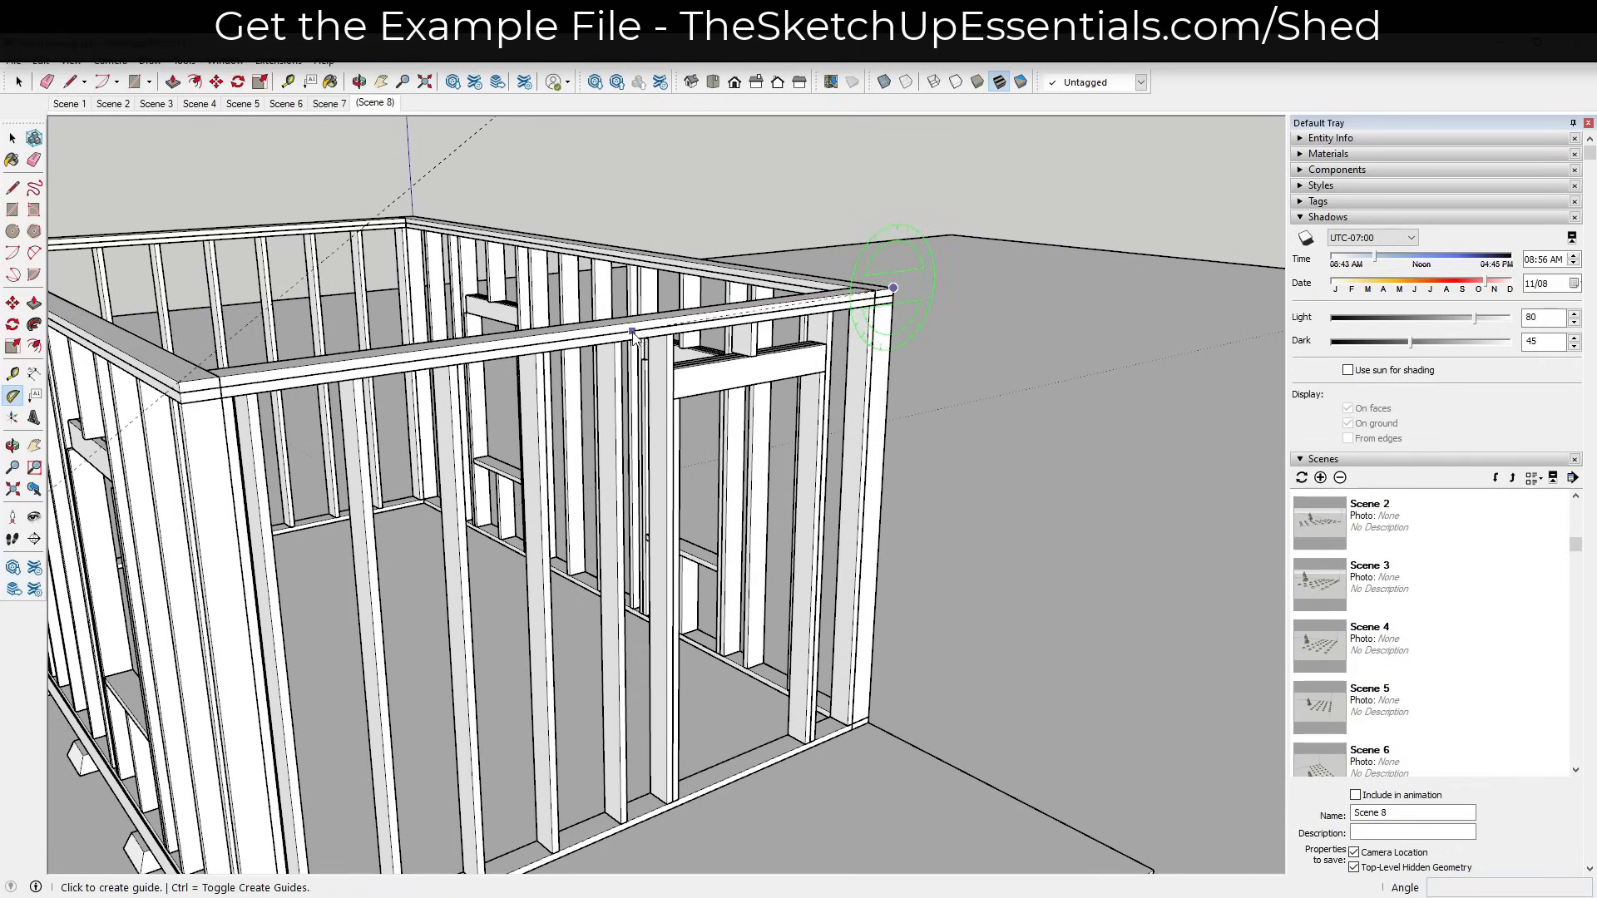
{"action": "left_click", "coordinate": [624, 326]}
{"action": "left_click", "coordinate": [647, 212]}
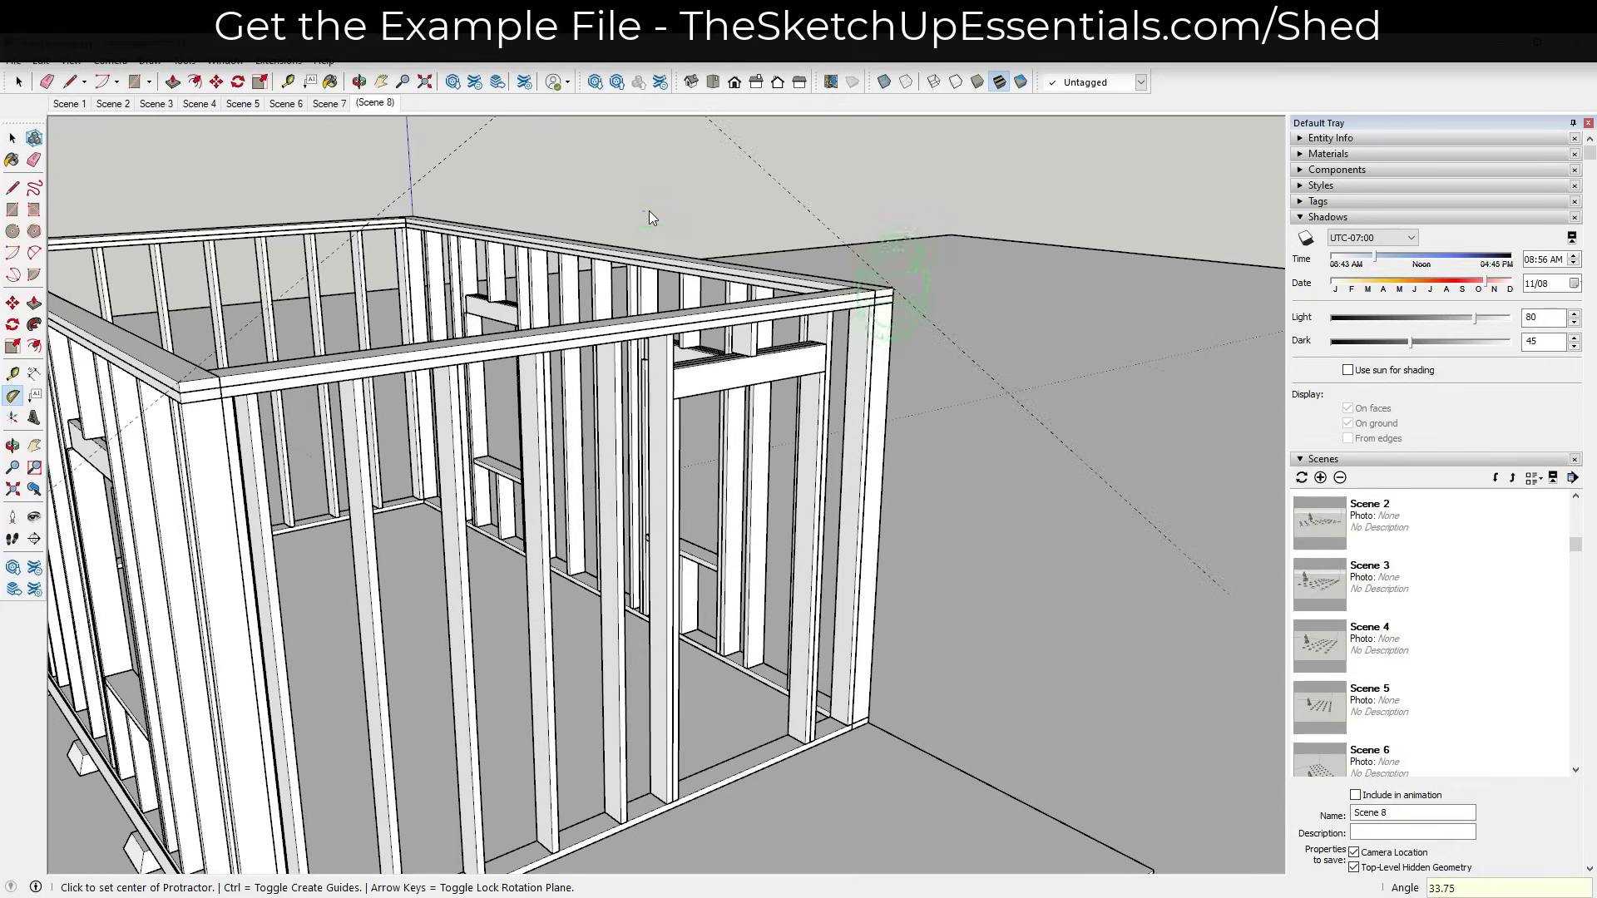
Draw a line along the first sloped guide from the top-plate corner to a point past the crossing of both guides.
{"action": "scroll", "coordinate": [649, 211], "scroll_direction": "down", "scroll_amount": 5}
{"action": "middle_click_drag", "start_coordinate": [649, 211], "coordinate": [632, 242]}
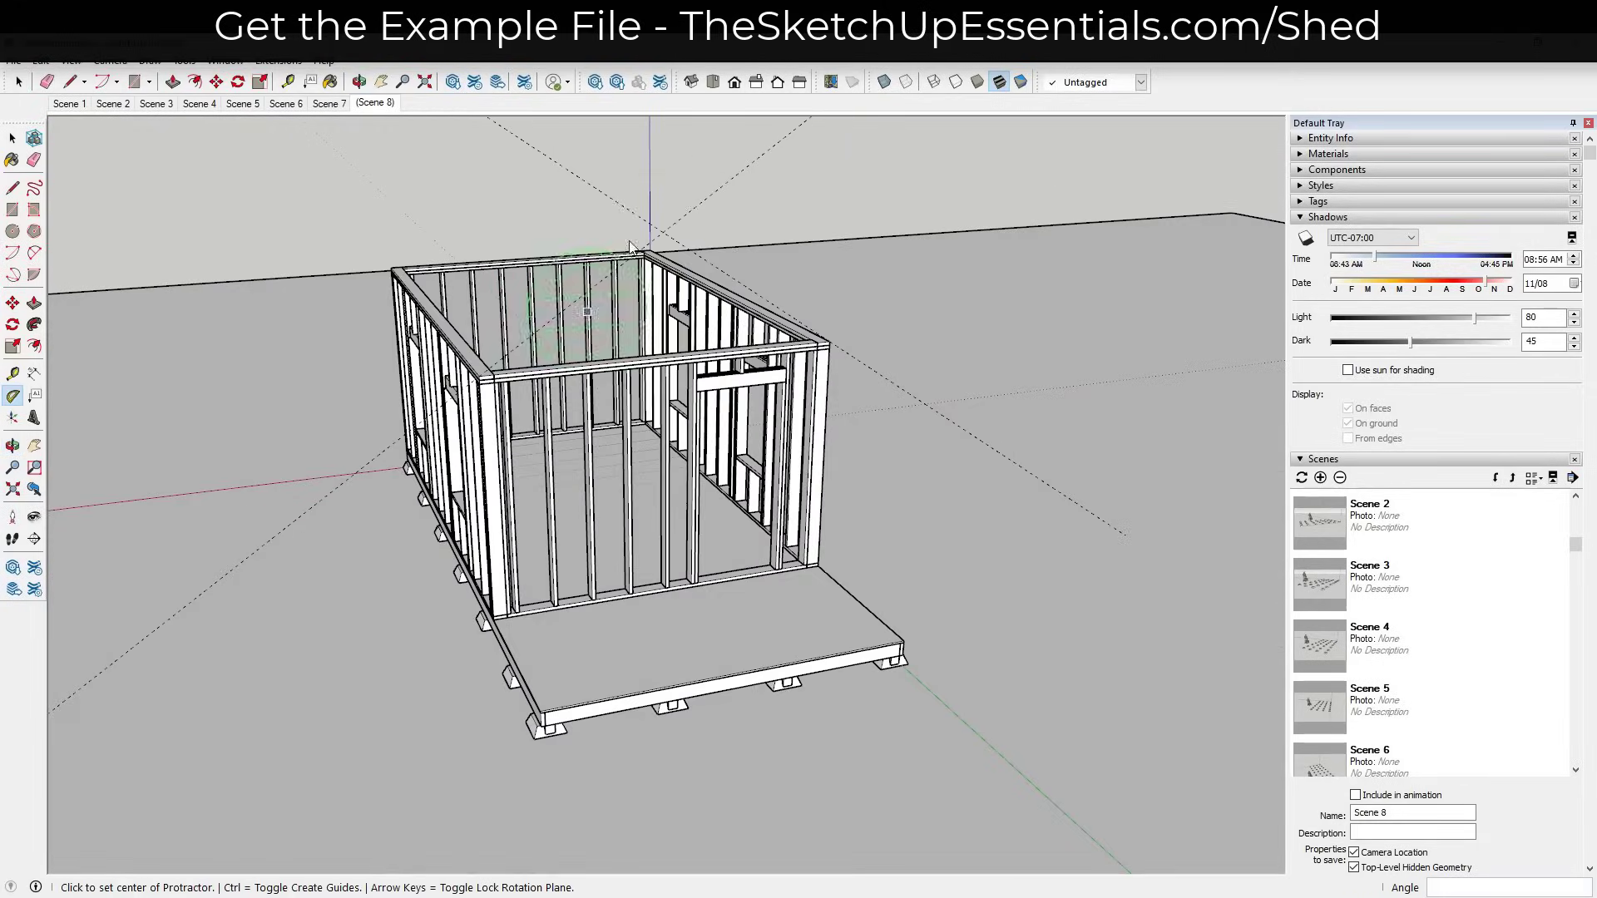
{"action": "scroll", "coordinate": [494, 366], "scroll_direction": "up", "scroll_amount": 1}
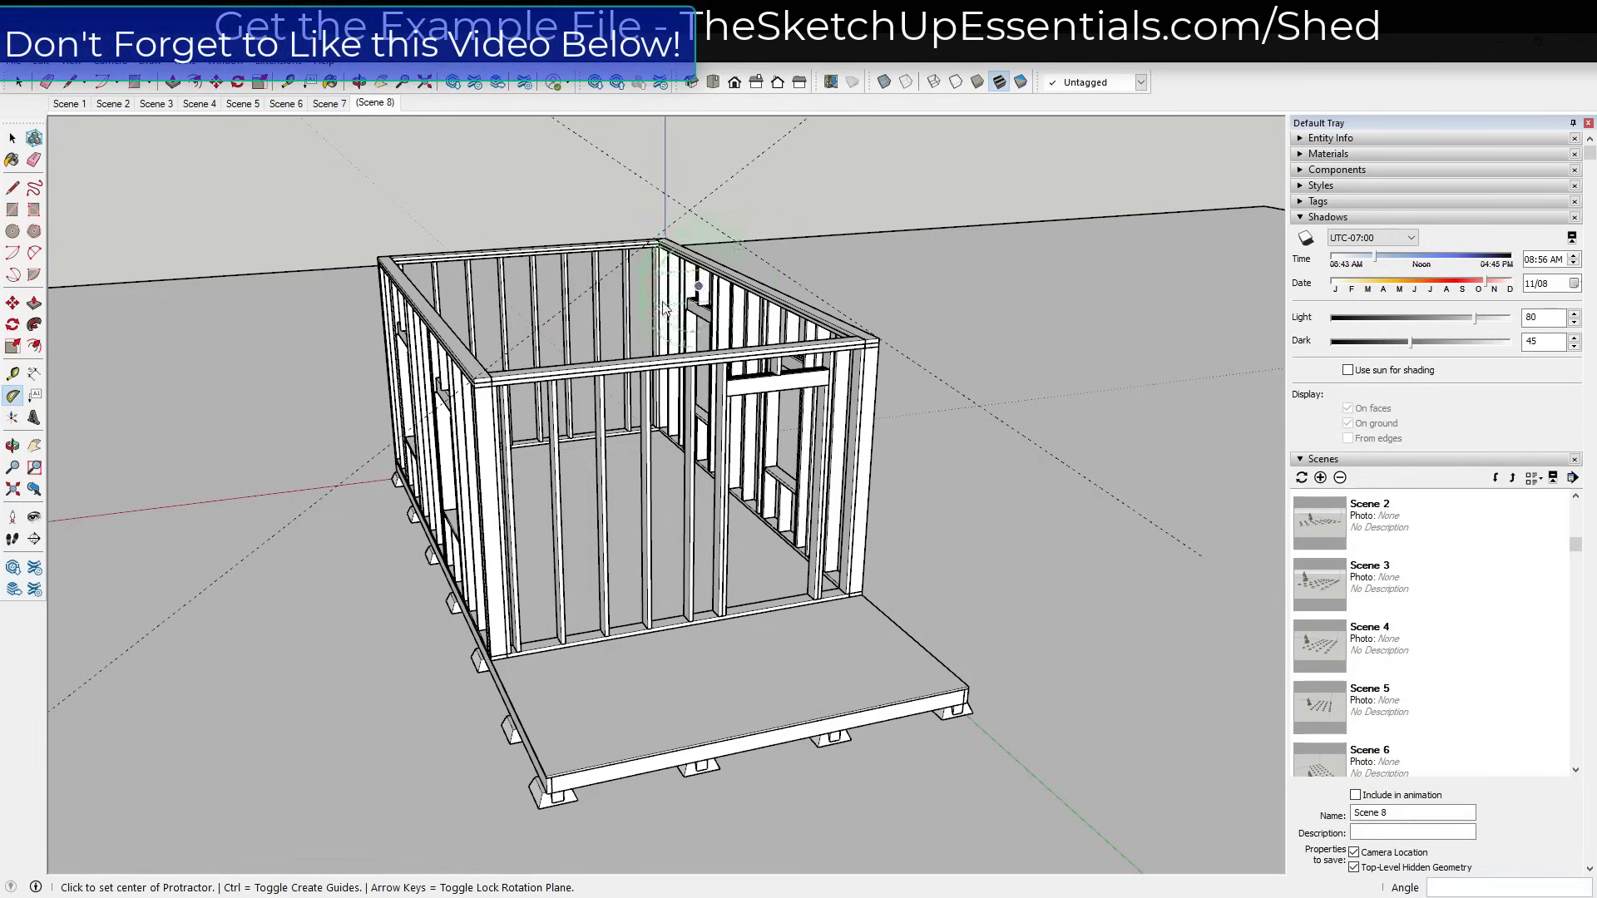
{"action": "scroll", "coordinate": [474, 368], "scroll_direction": "up", "scroll_amount": 3}
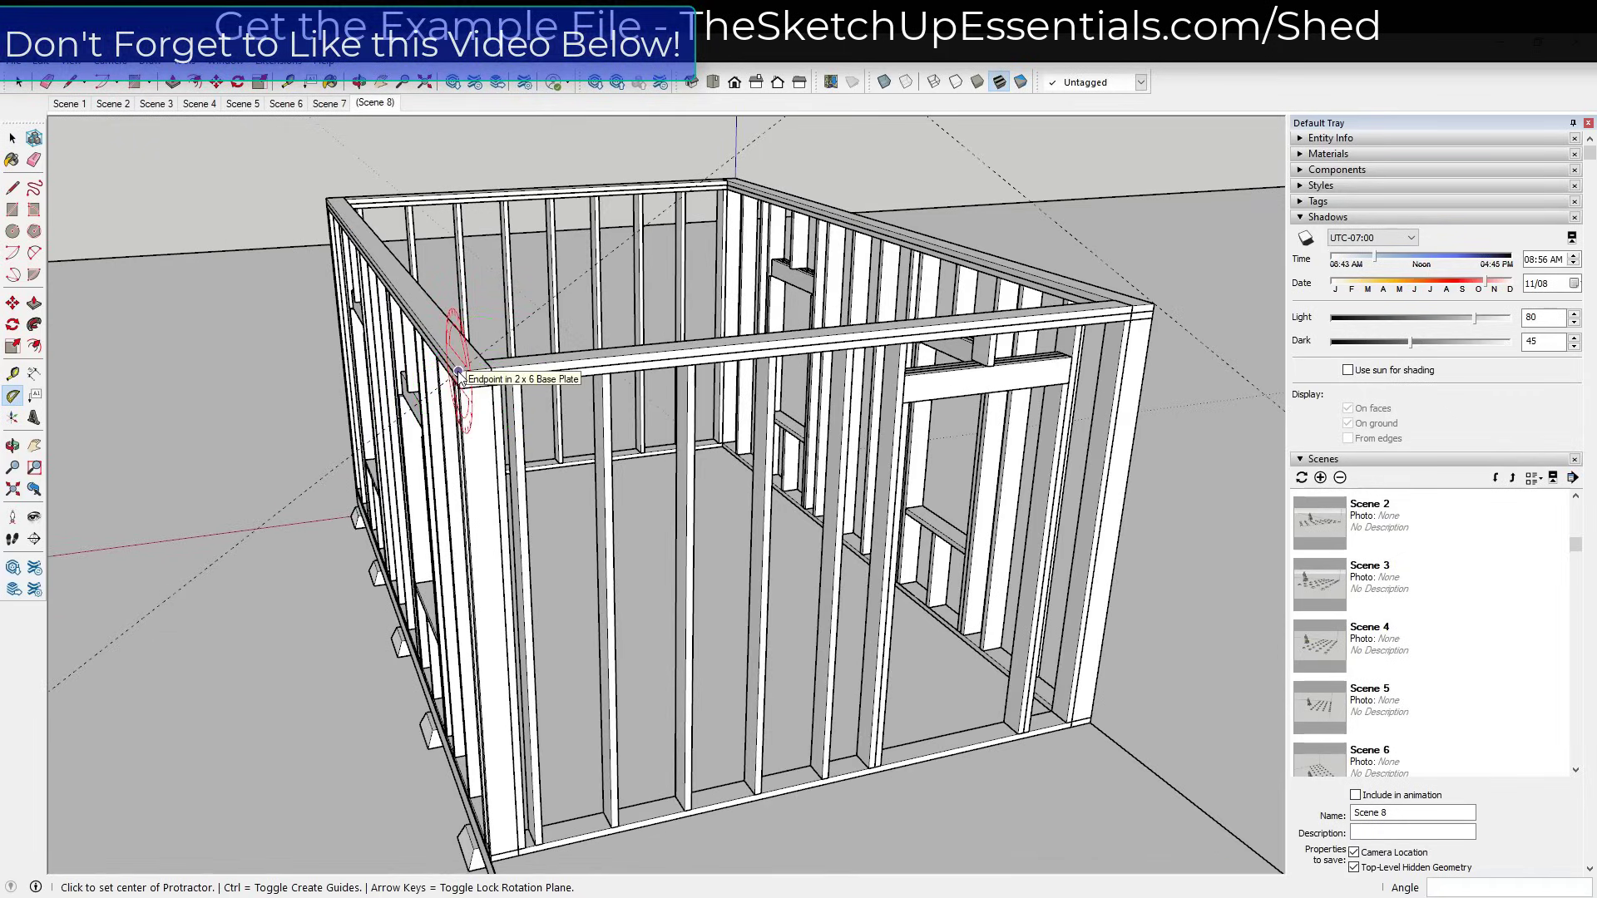
{"action": "key", "text": "space"}
{"action": "key", "text": "l"}
{"action": "left_click", "coordinate": [475, 384]}
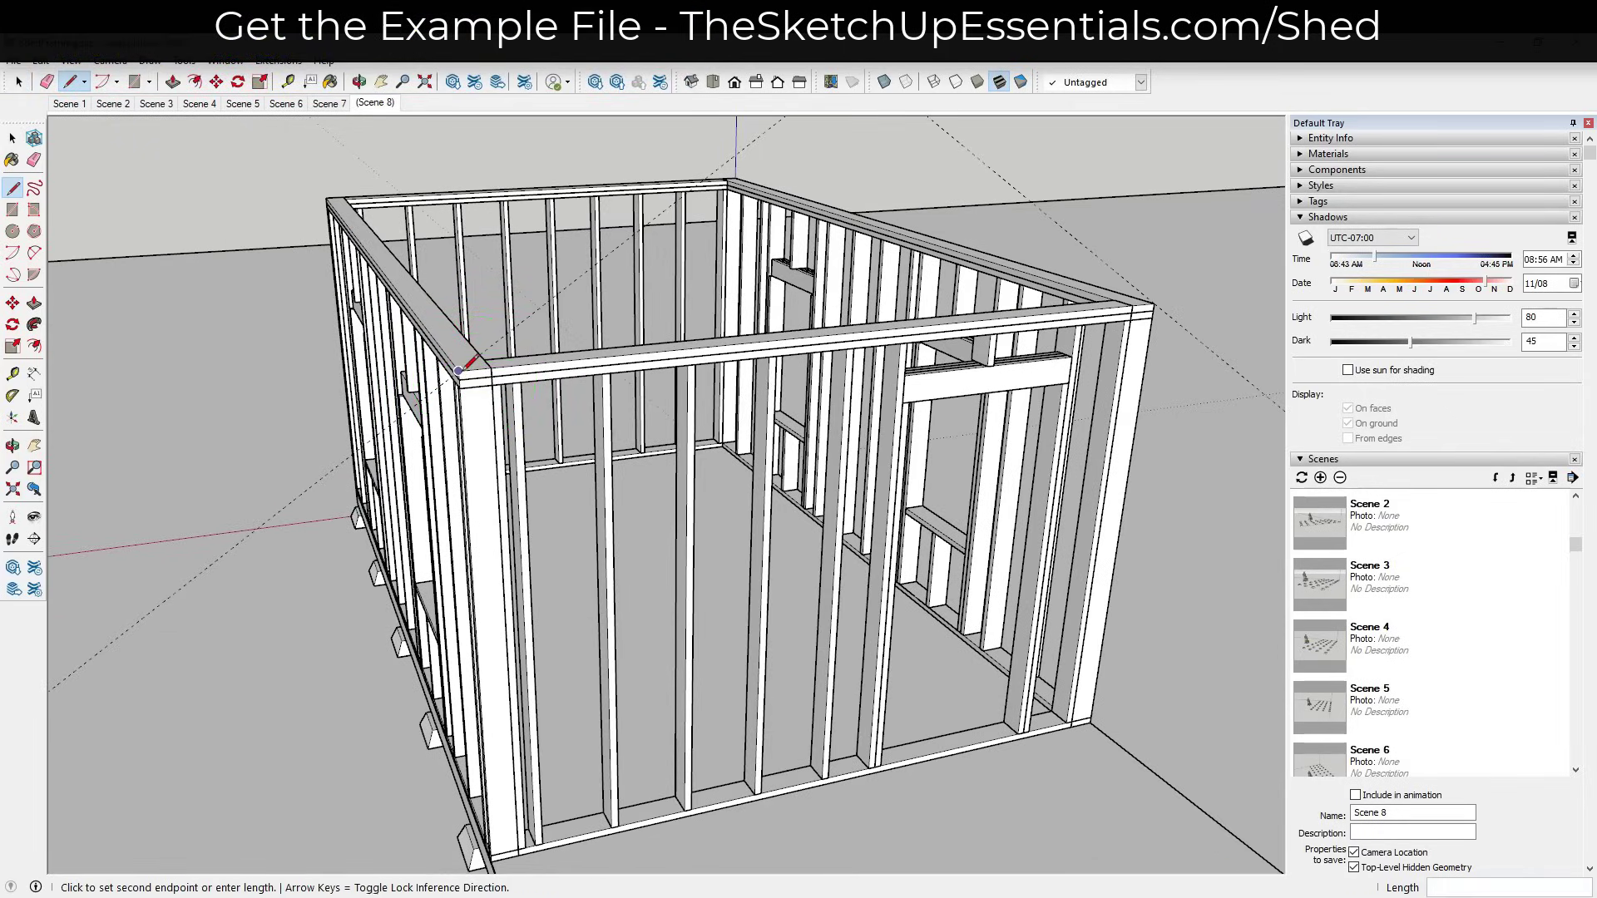
{"action": "scroll", "coordinate": [470, 379], "scroll_direction": "down", "scroll_amount": 4}
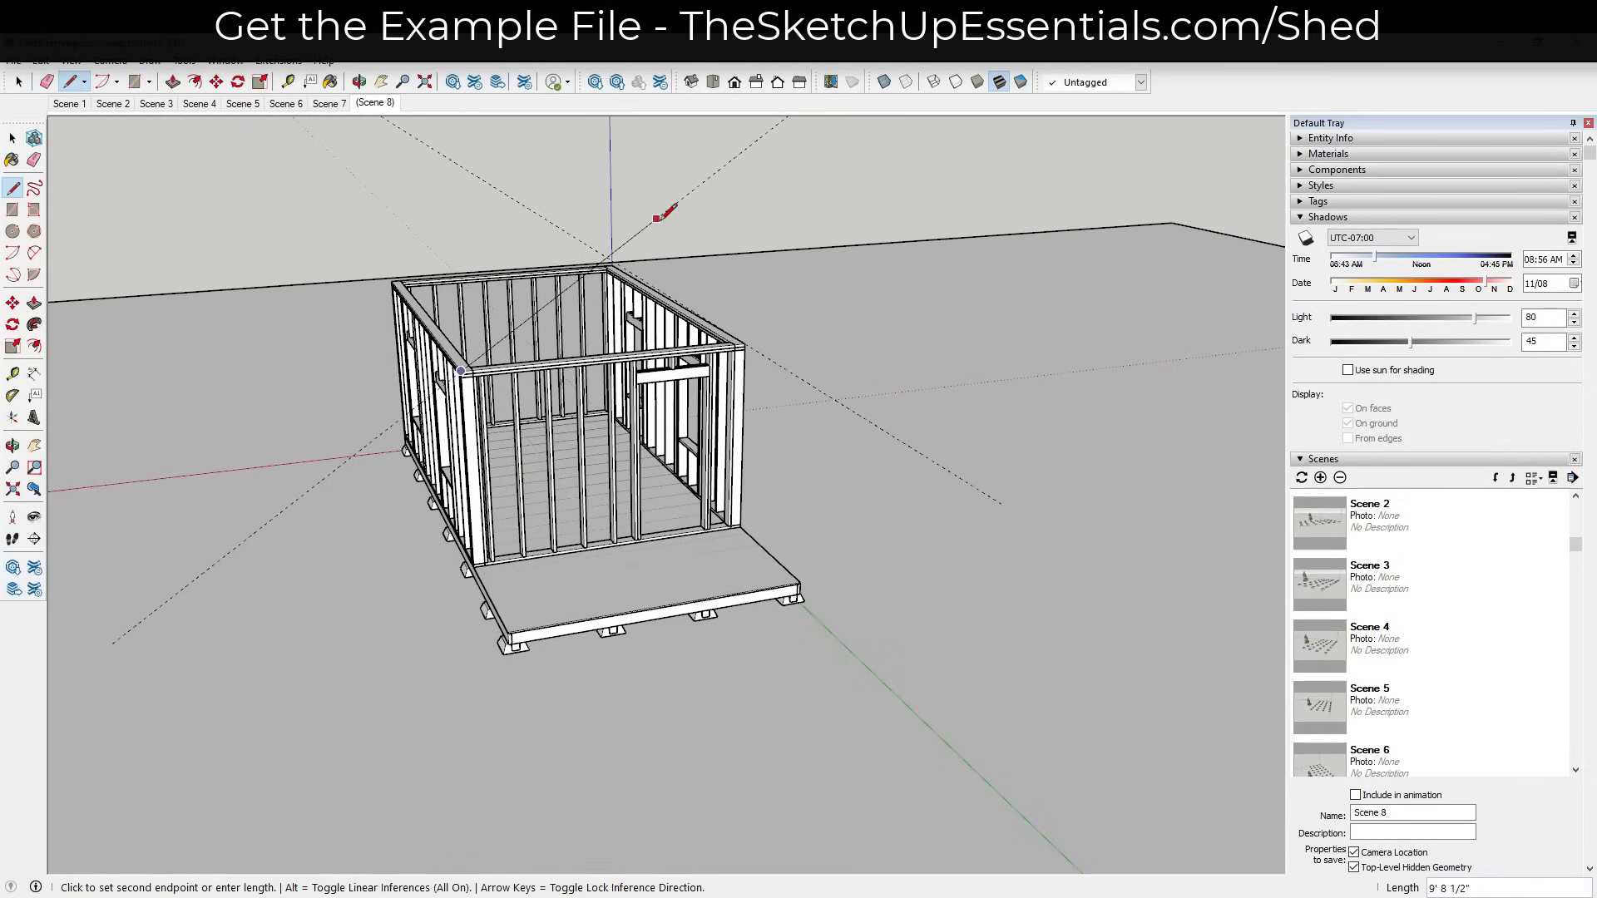
{"action": "left_click", "coordinate": [637, 175]}
{"action": "scroll", "coordinate": [637, 175], "scroll_direction": "up", "scroll_amount": 3}
{"action": "key", "text": "space"}
Draw a 5.5-inch line from the top-plate corner, perpendicular to the sloped line.
{"action": "scroll", "coordinate": [449, 424], "scroll_direction": "up", "scroll_amount": 4}
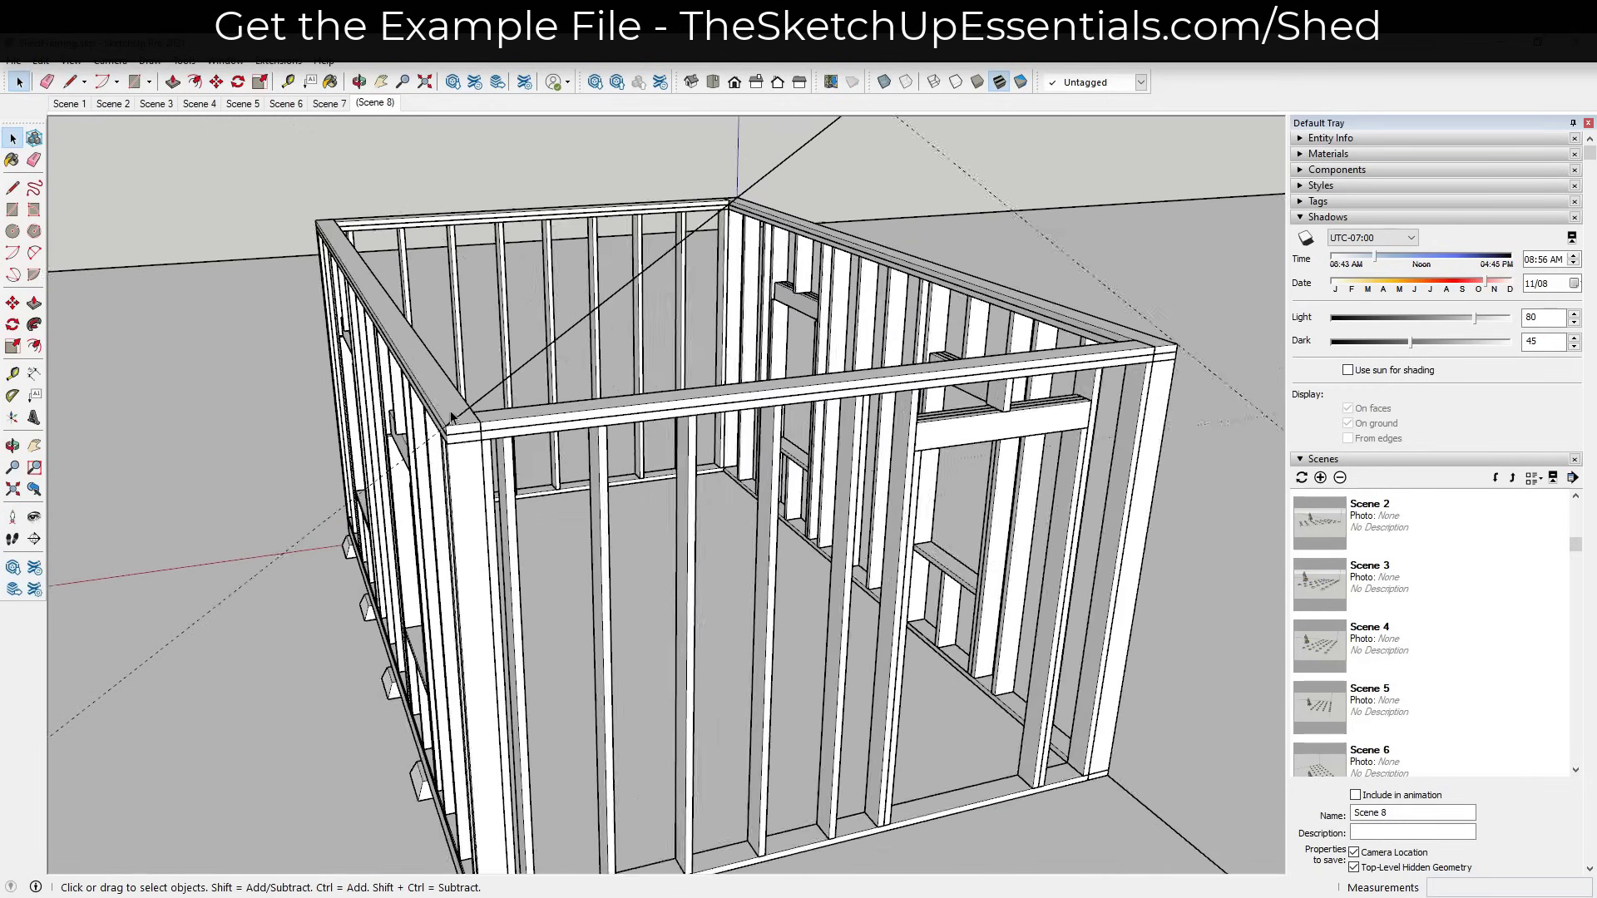
{"action": "key", "text": "l"}
{"action": "left_click", "coordinate": [445, 428]}
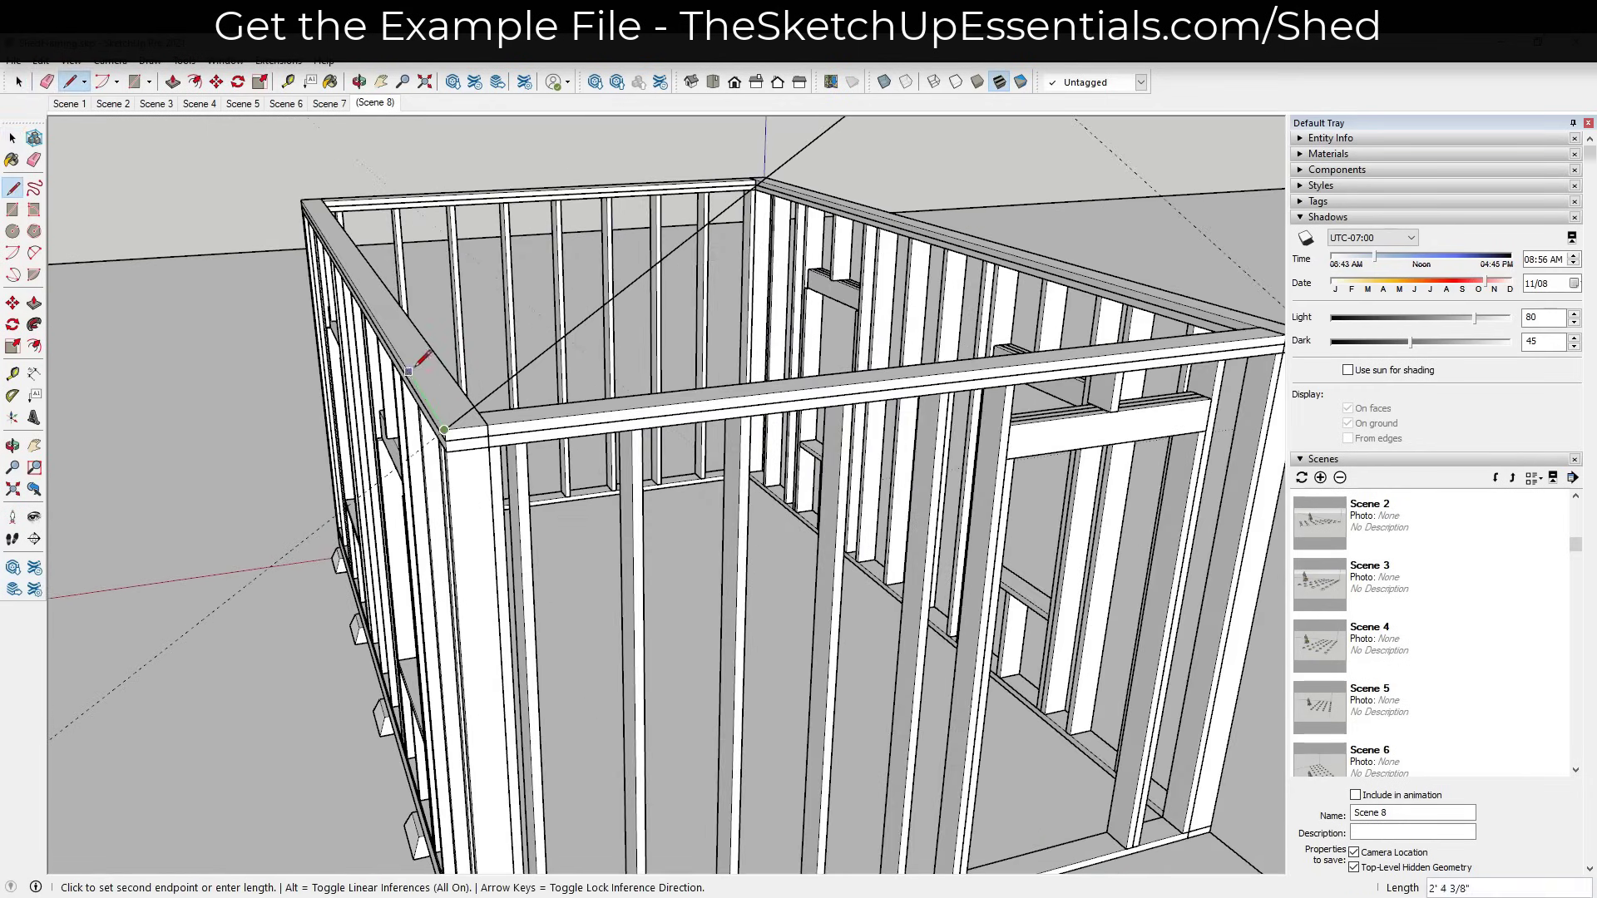
{"action": "middle_click_drag", "start_coordinate": [427, 346], "coordinate": [338, 256]}
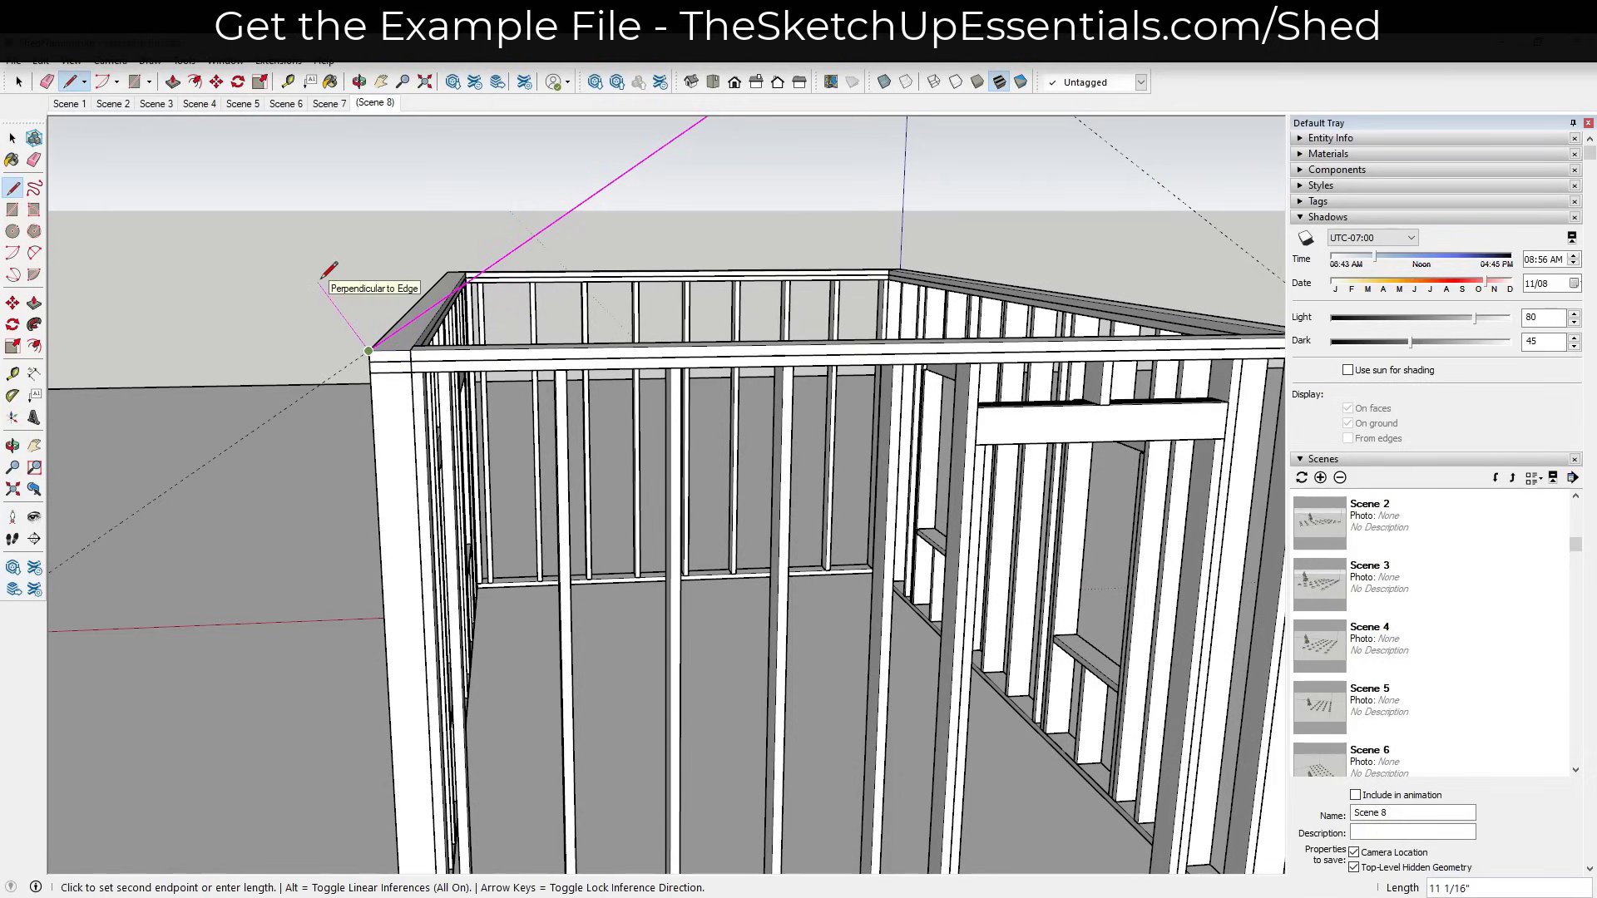
{"action": "type", "text": "5.5"}
{"action": "key", "text": "Return"}
{"action": "scroll", "coordinate": [329, 330], "scroll_direction": "down", "scroll_amount": 5}
{"action": "key", "text": "space"}
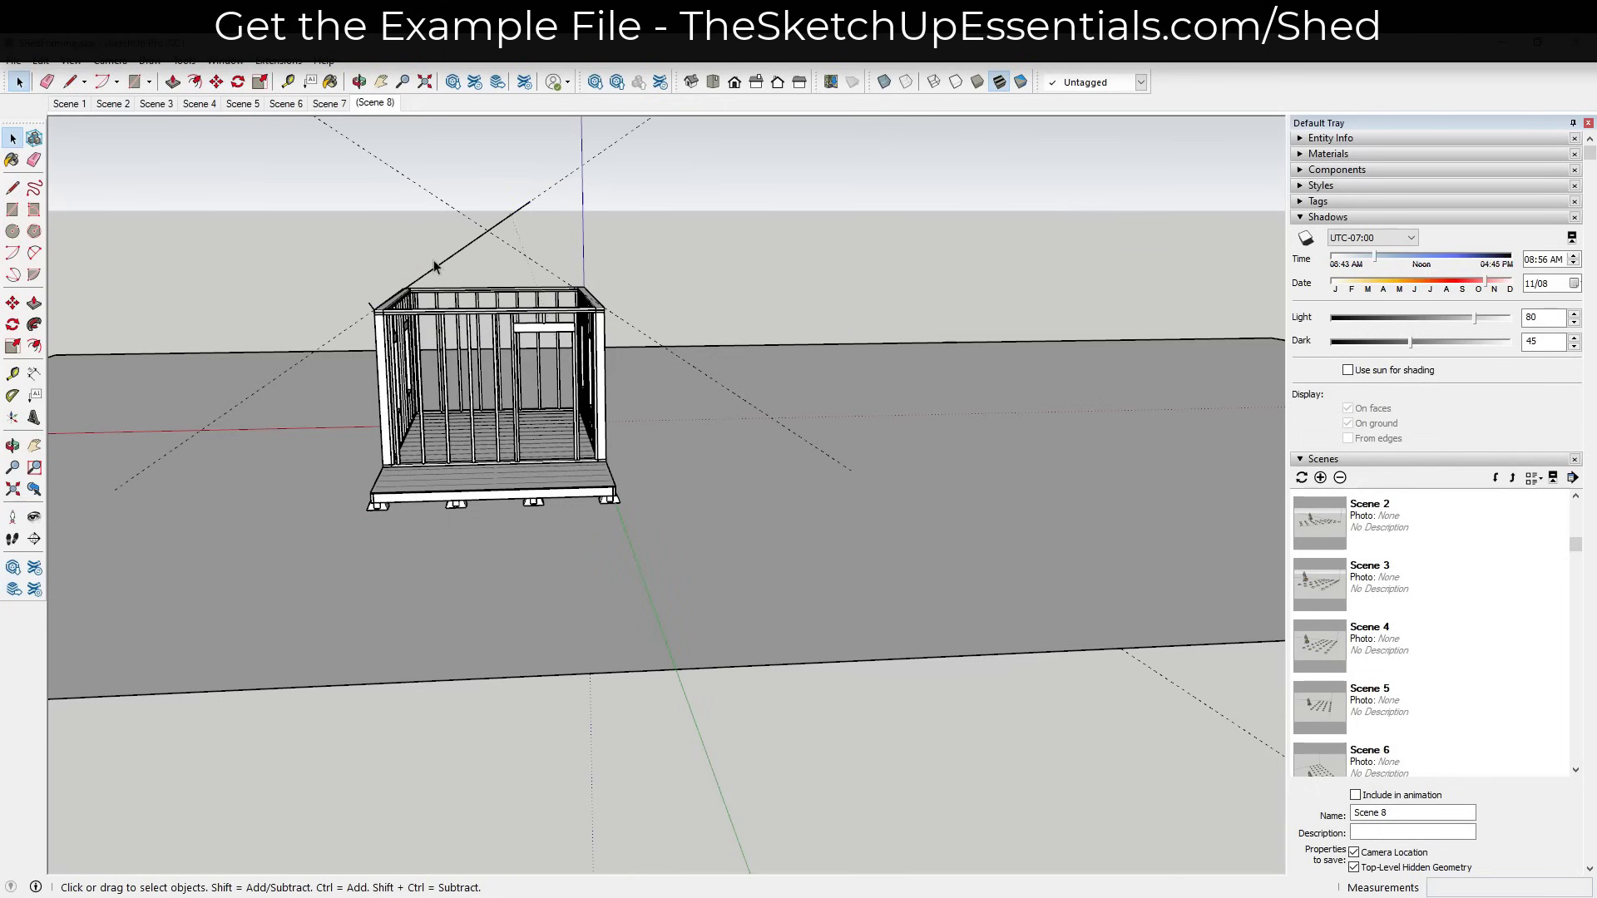
Copy the sloped line 5 1/2 inches to the outer end of the short perpendicular line.
{"action": "scroll", "coordinate": [329, 330], "scroll_direction": "up", "scroll_amount": 1}
{"action": "scroll", "coordinate": [329, 330], "scroll_direction": "up", "scroll_amount": 5}
{"action": "middle_click_drag", "start_coordinate": [456, 260], "coordinate": [477, 278]}
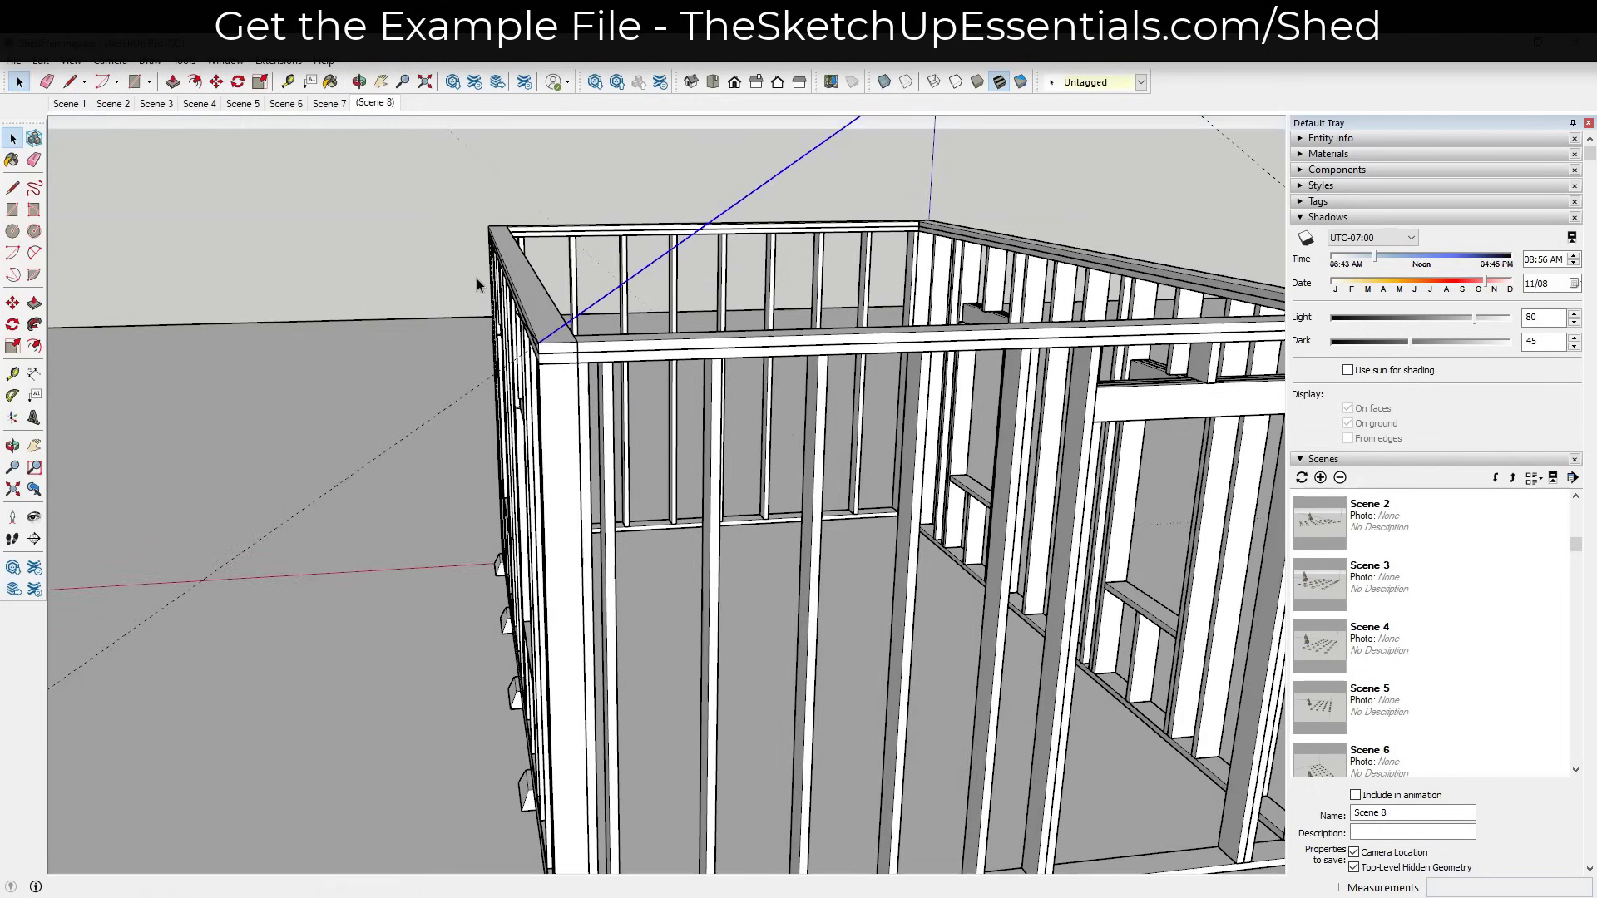
{"action": "key", "text": "m"}
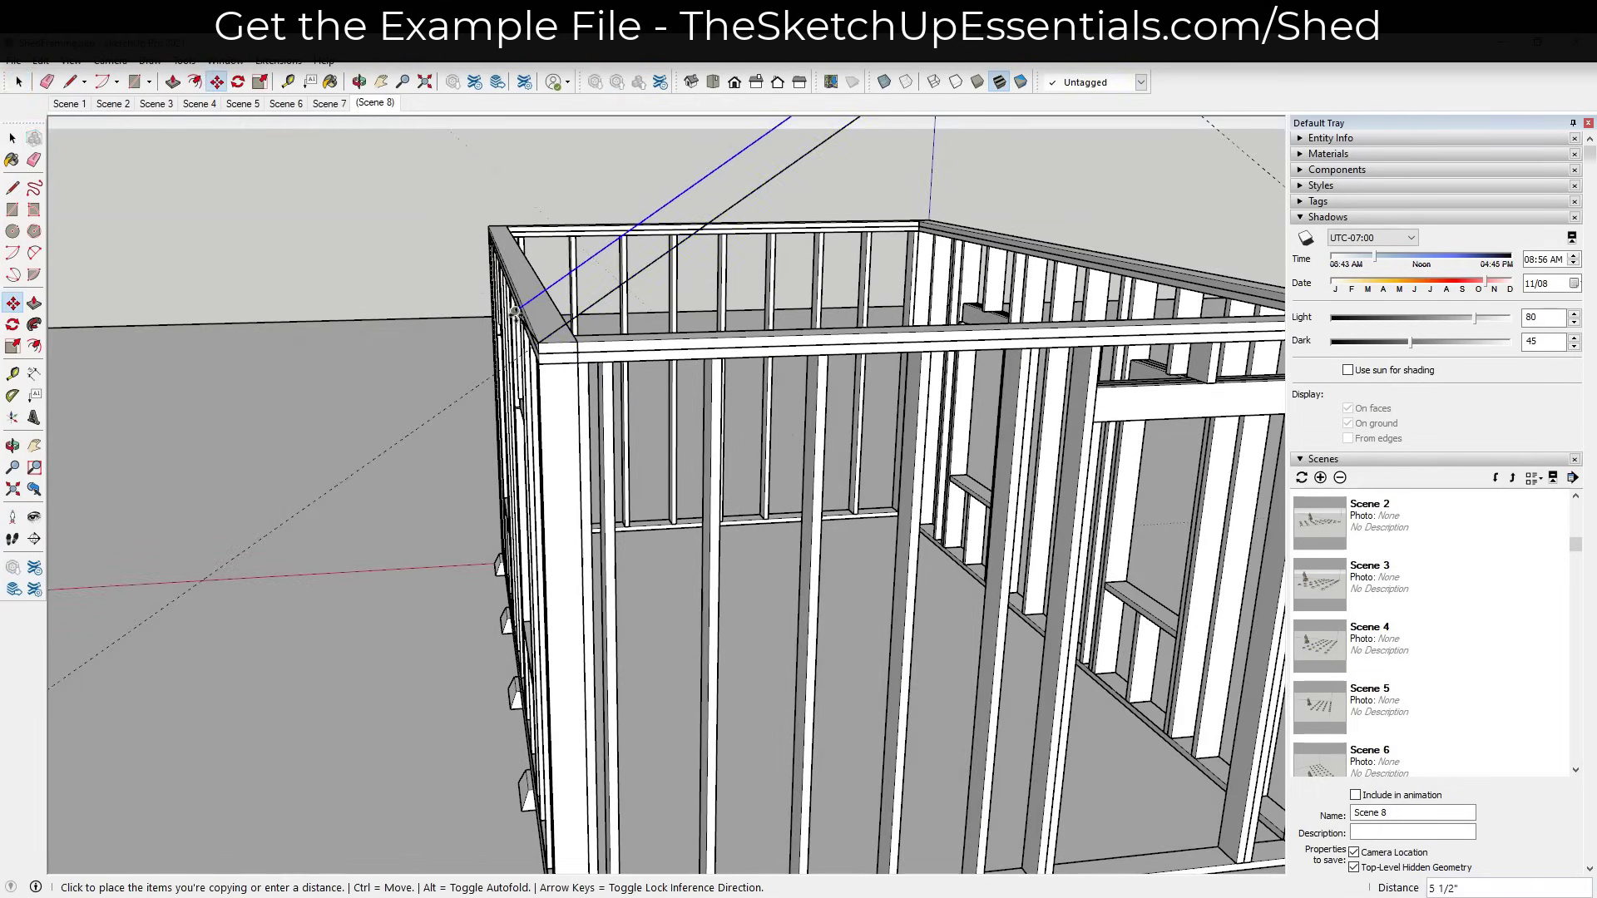
{"action": "scroll", "coordinate": [539, 340], "scroll_direction": "down", "scroll_amount": 5}
{"action": "scroll", "coordinate": [578, 271], "scroll_direction": "up", "scroll_amount": 1}
{"action": "scroll", "coordinate": [578, 270], "scroll_direction": "up", "scroll_amount": 1}
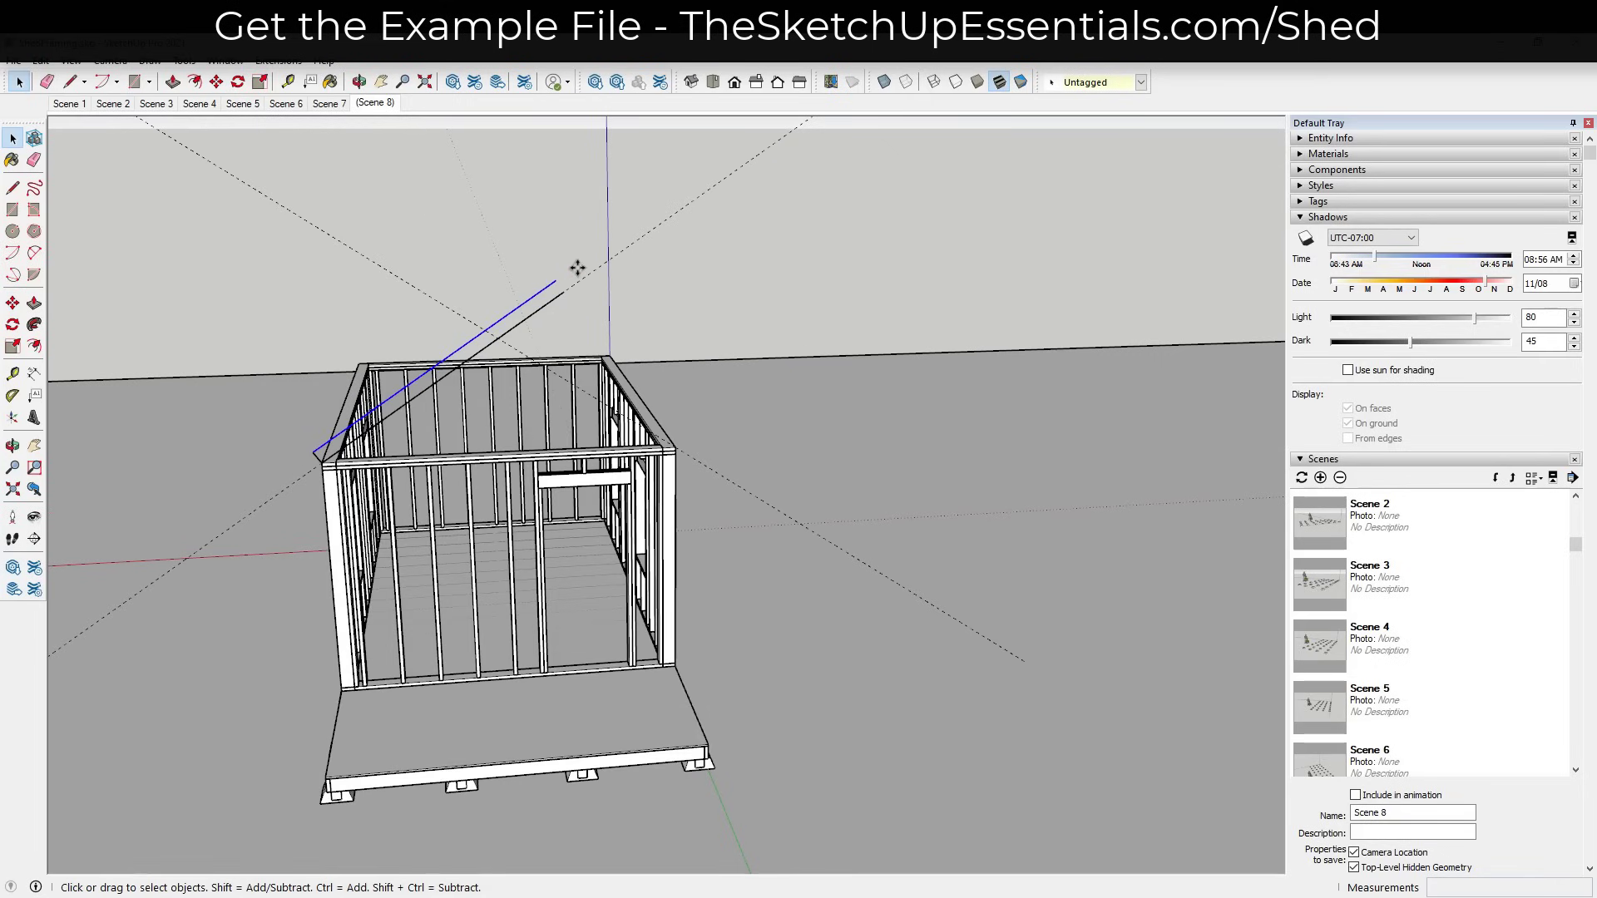
Connect the upper ends of the two parallel sloped lines to close the rafter face.
{"action": "key", "text": "l"}
{"action": "left_click", "coordinate": [555, 280]}
{"action": "key", "text": "space"}
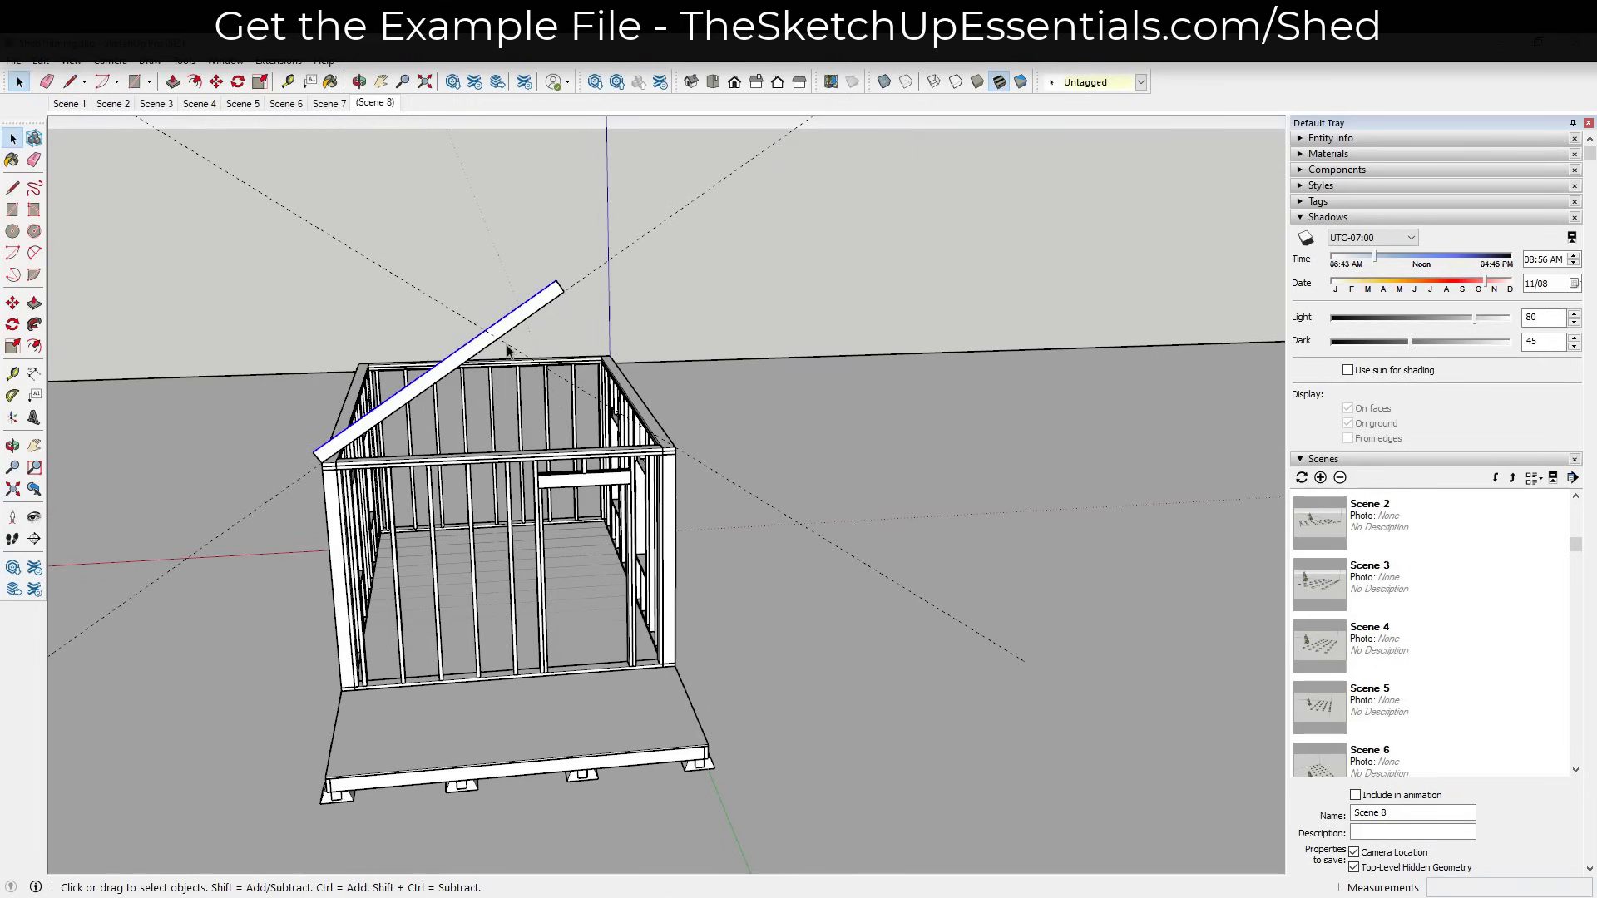
{"action": "scroll", "coordinate": [509, 353], "scroll_direction": "up", "scroll_amount": 6}
{"action": "scroll", "coordinate": [575, 359], "scroll_direction": "down", "scroll_amount": 7}
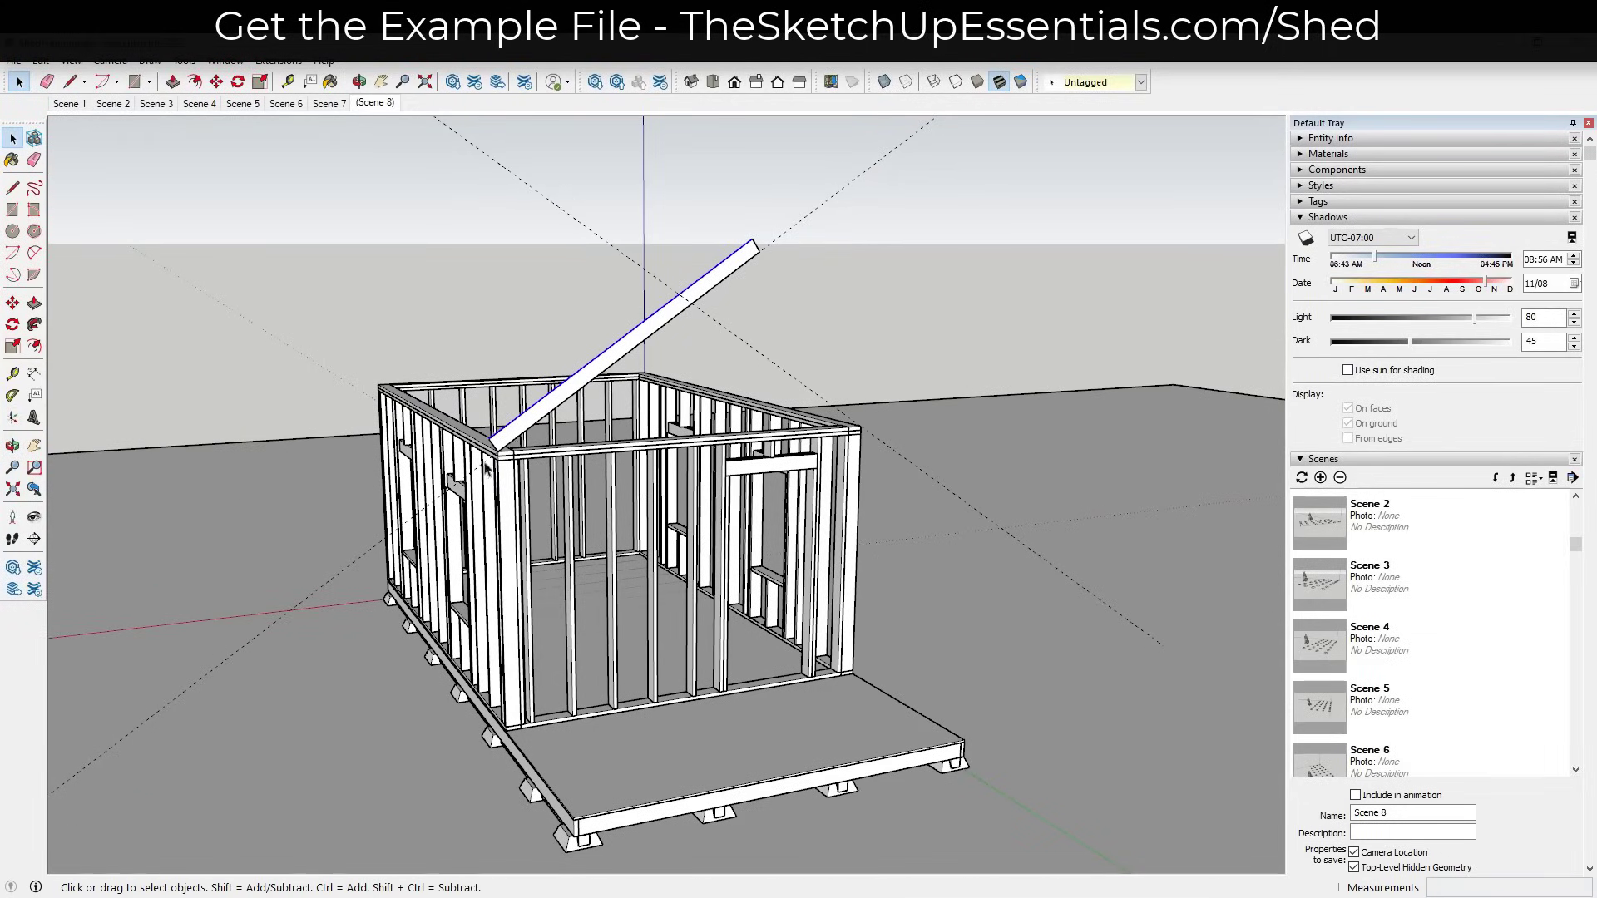
Draw an overhang line about 2' 10" long down the guide from the top-plate corner, outside the wall.
{"action": "scroll", "coordinate": [510, 453], "scroll_direction": "up", "scroll_amount": 3}
{"action": "scroll", "coordinate": [498, 457], "scroll_direction": "up", "scroll_amount": 2}
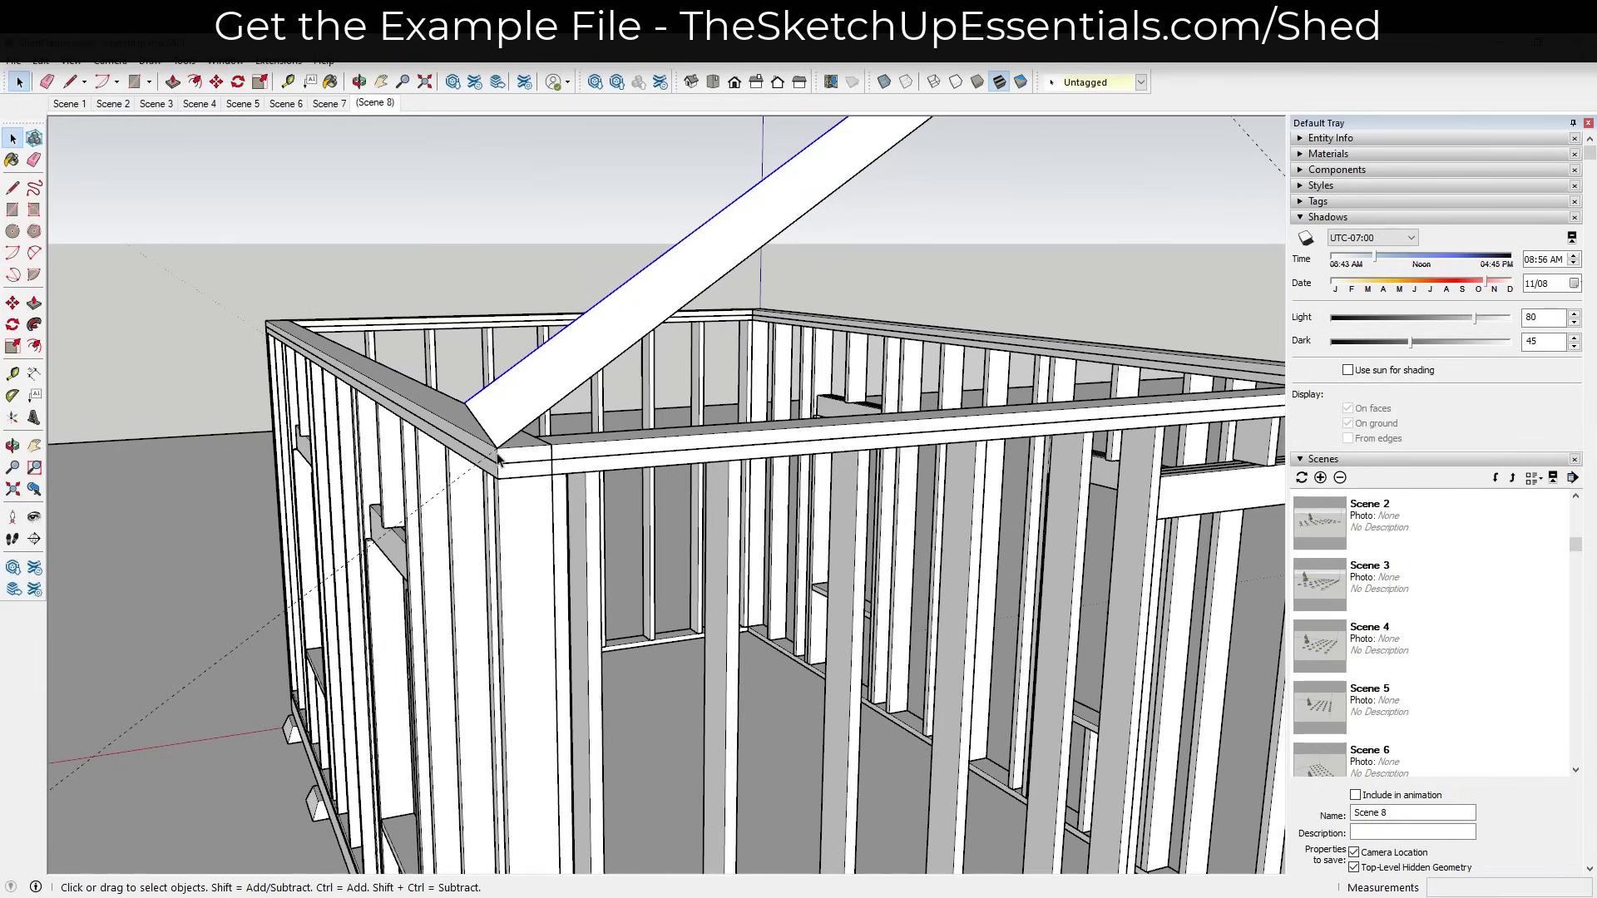
{"action": "key", "text": "l"}
{"action": "scroll", "coordinate": [507, 437], "scroll_direction": "down", "scroll_amount": 2}
{"action": "left_click", "coordinate": [507, 431]}
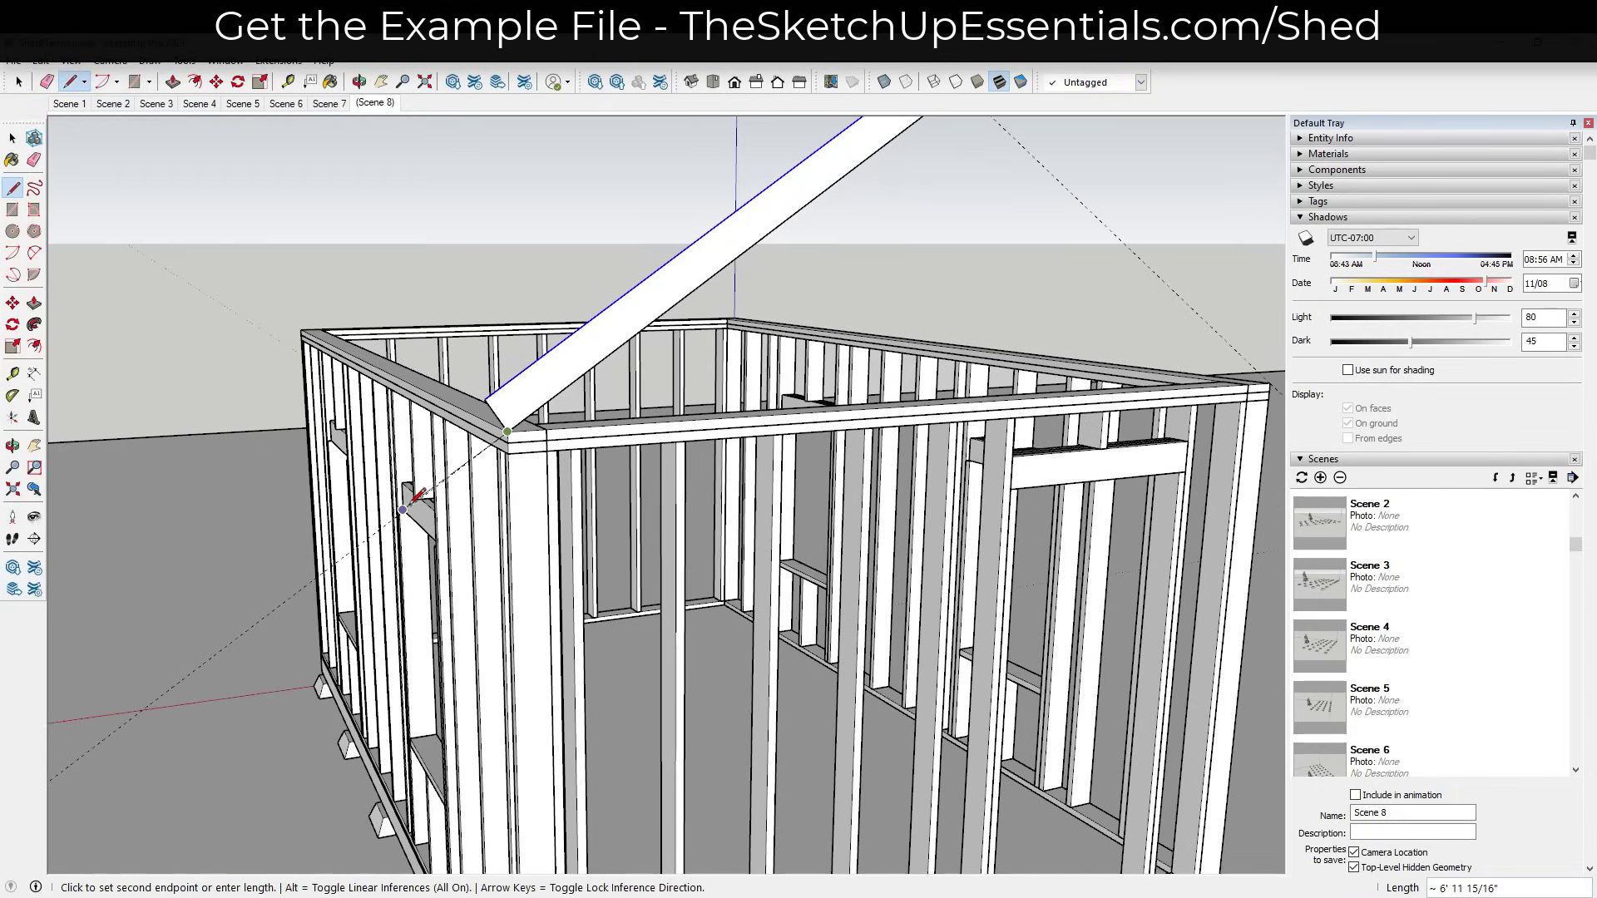
{"action": "scroll", "coordinate": [352, 571], "scroll_direction": "up", "scroll_amount": 1}
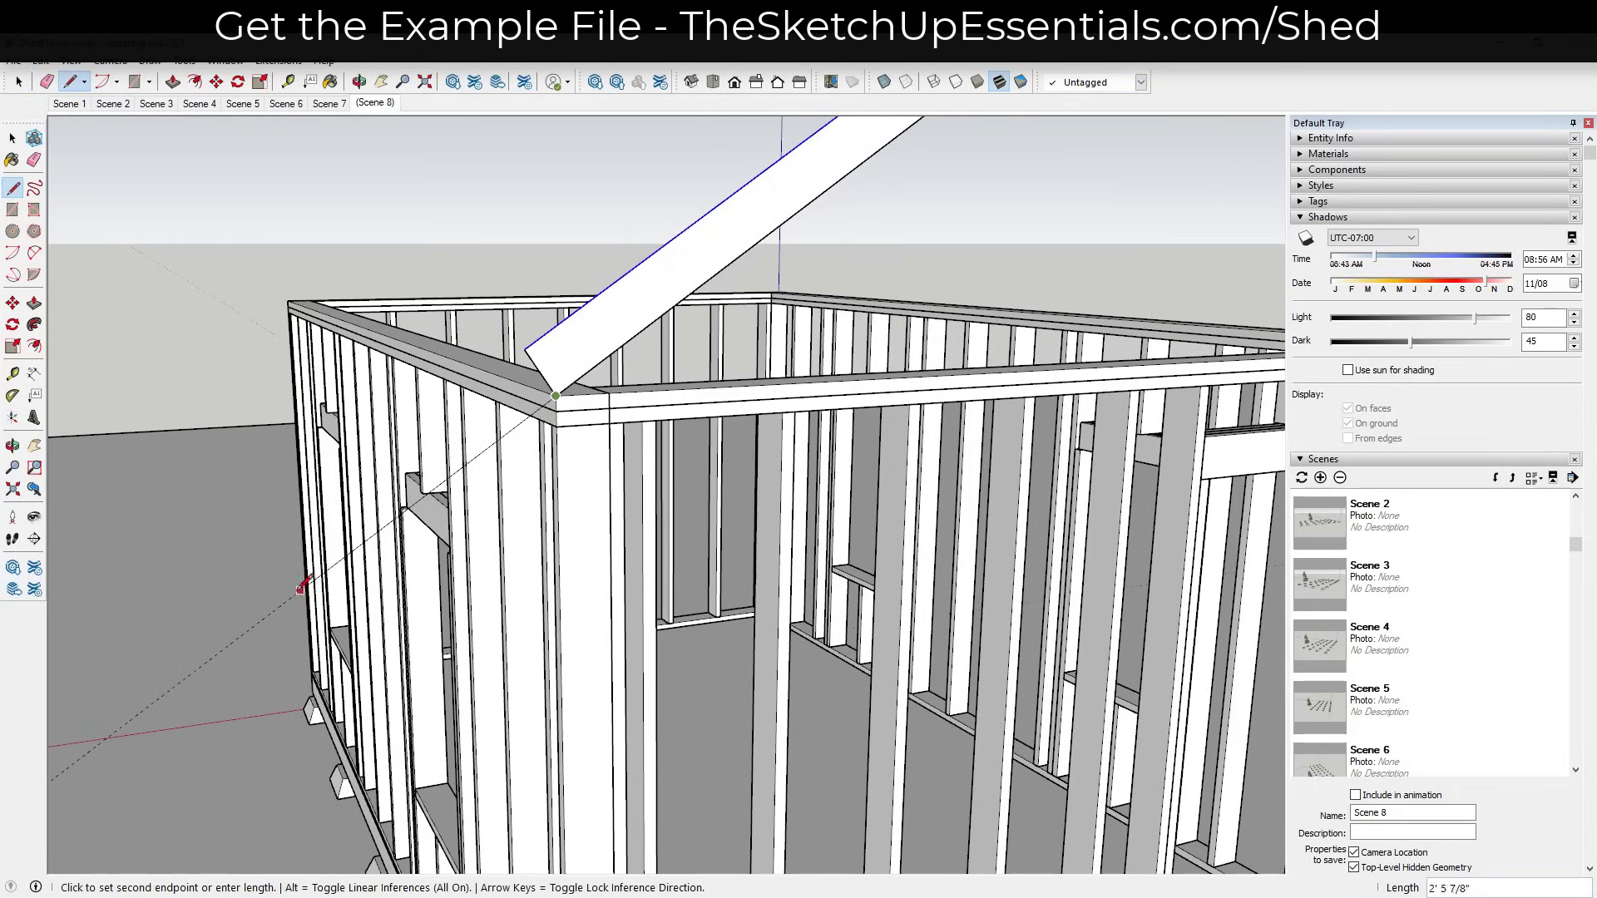
{"action": "left_click", "coordinate": [261, 621]}
{"action": "key", "text": "space"}
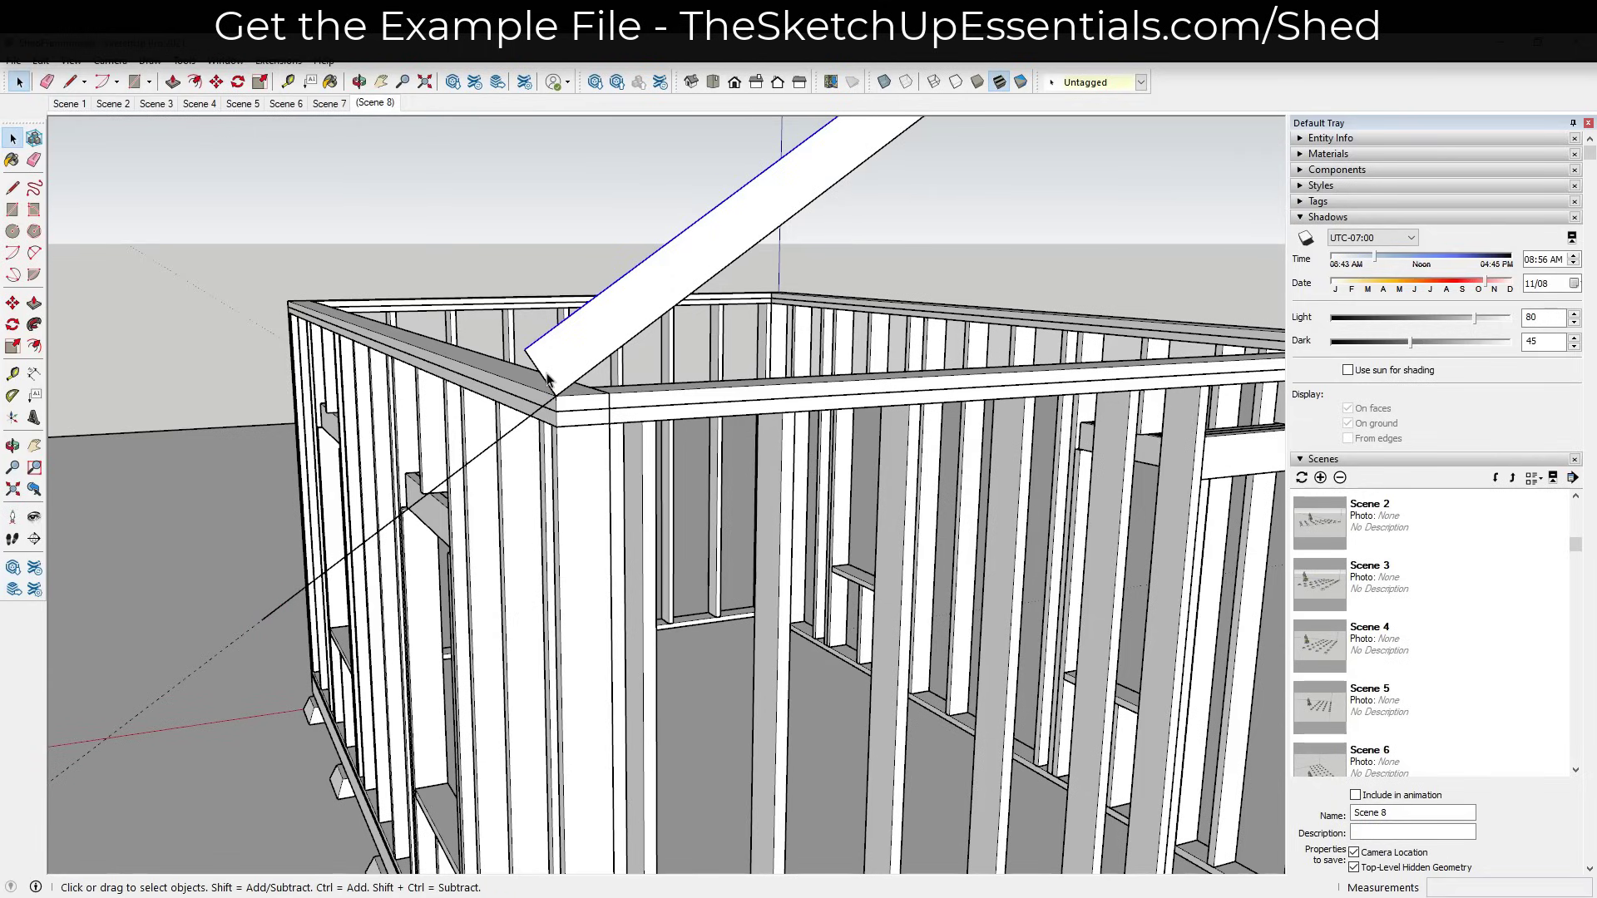
Copy the rafter's lower end edge from the top-plate corner to the outer end of the overhang line.
{"action": "key", "text": "m"}
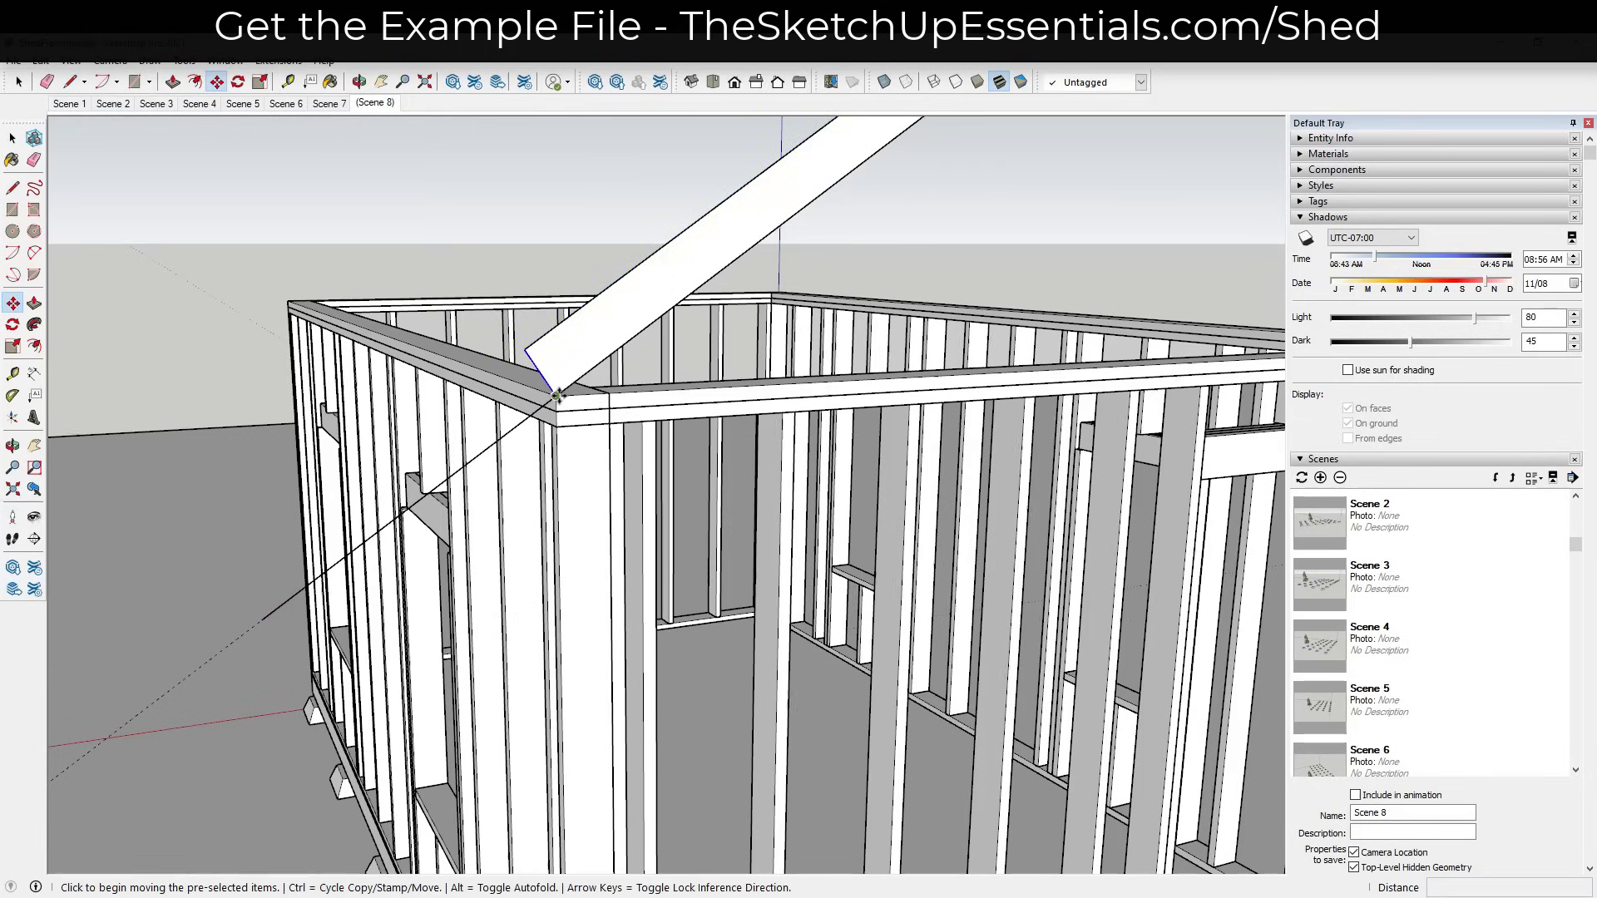
{"action": "key", "text": "ctrl"}
{"action": "left_click", "coordinate": [555, 396]}
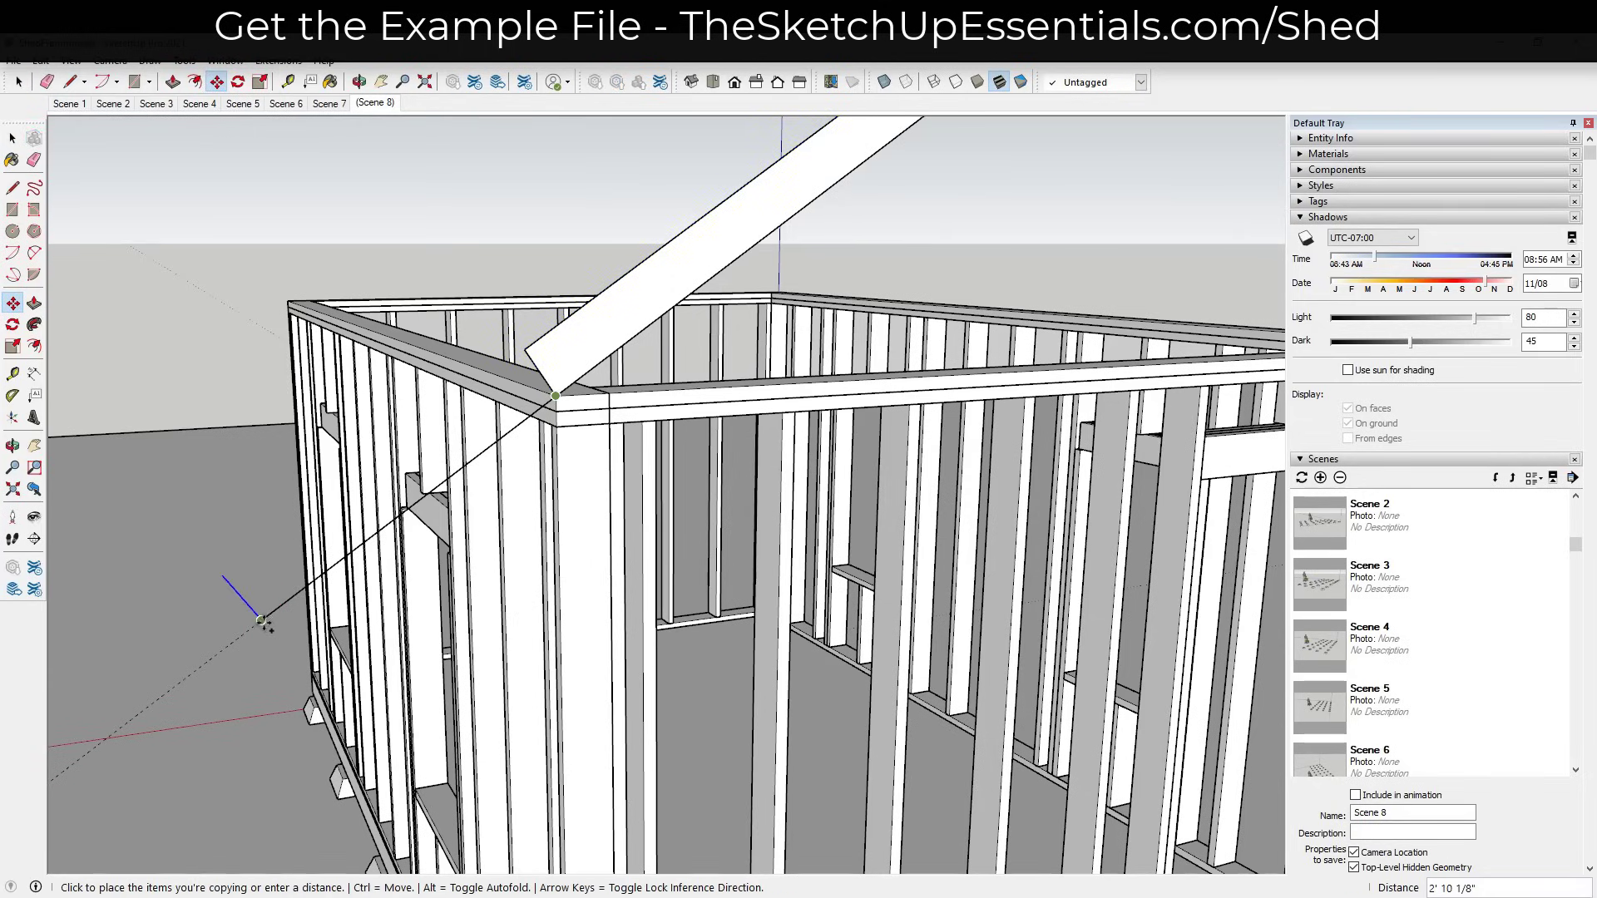
{"action": "key", "text": "space"}
Draw the overhang's upper edge to close its face, and erase the edge dividing it from the rafter.
{"action": "key", "text": "l"}
{"action": "left_click", "coordinate": [524, 346]}
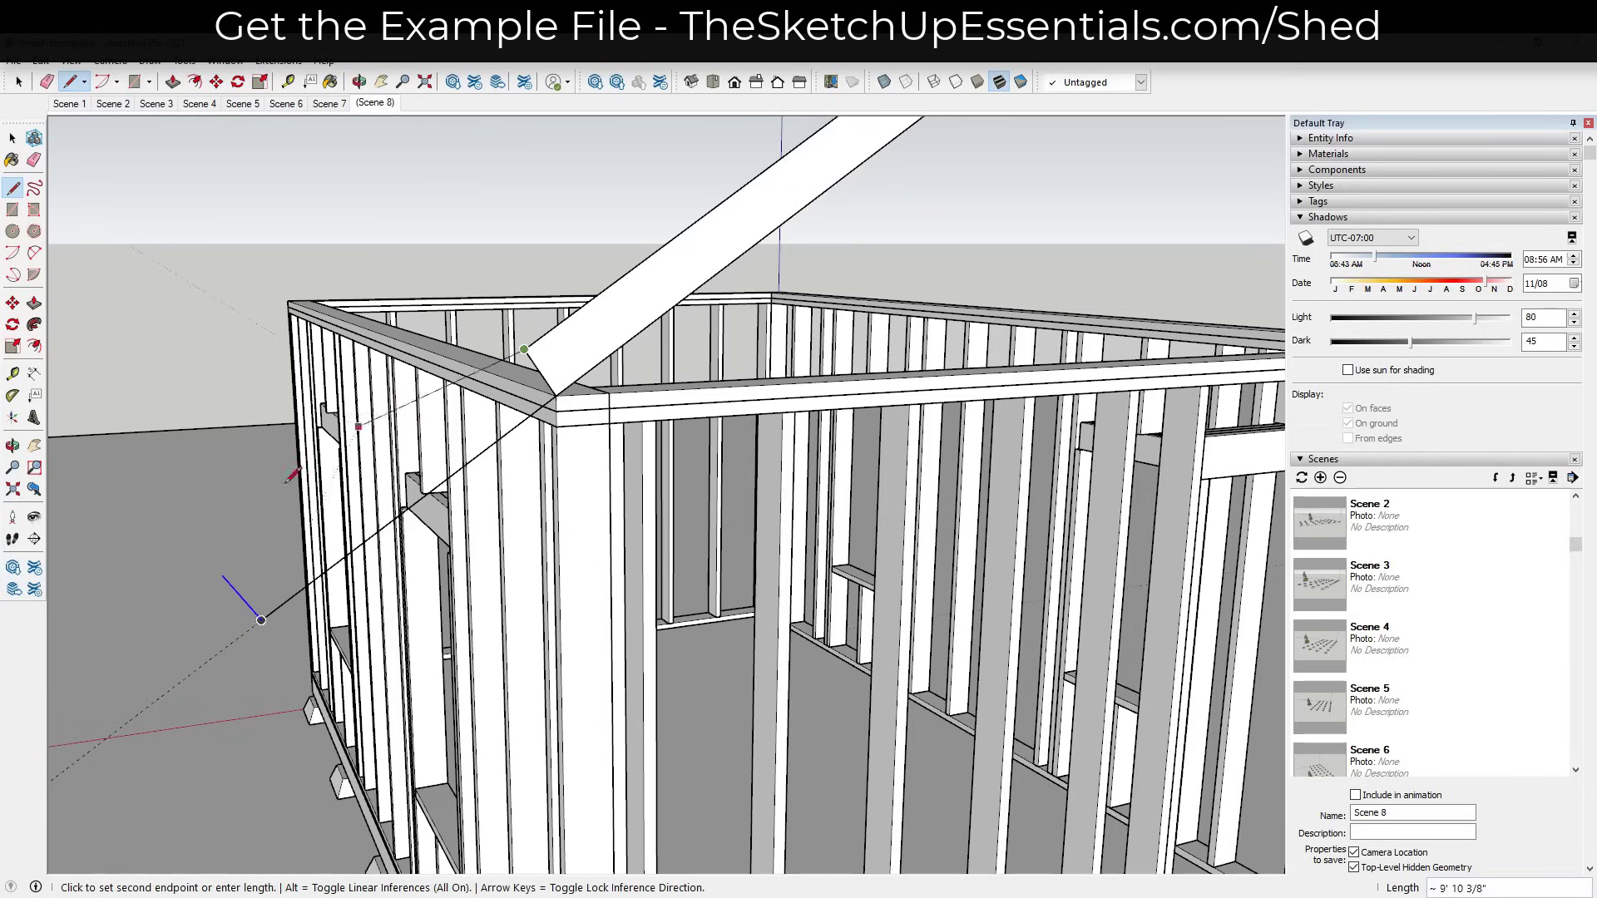
{"action": "left_click", "coordinate": [223, 575]}
{"action": "key", "text": "space"}
{"action": "key", "text": "e"}
{"action": "left_click", "coordinate": [540, 370]}
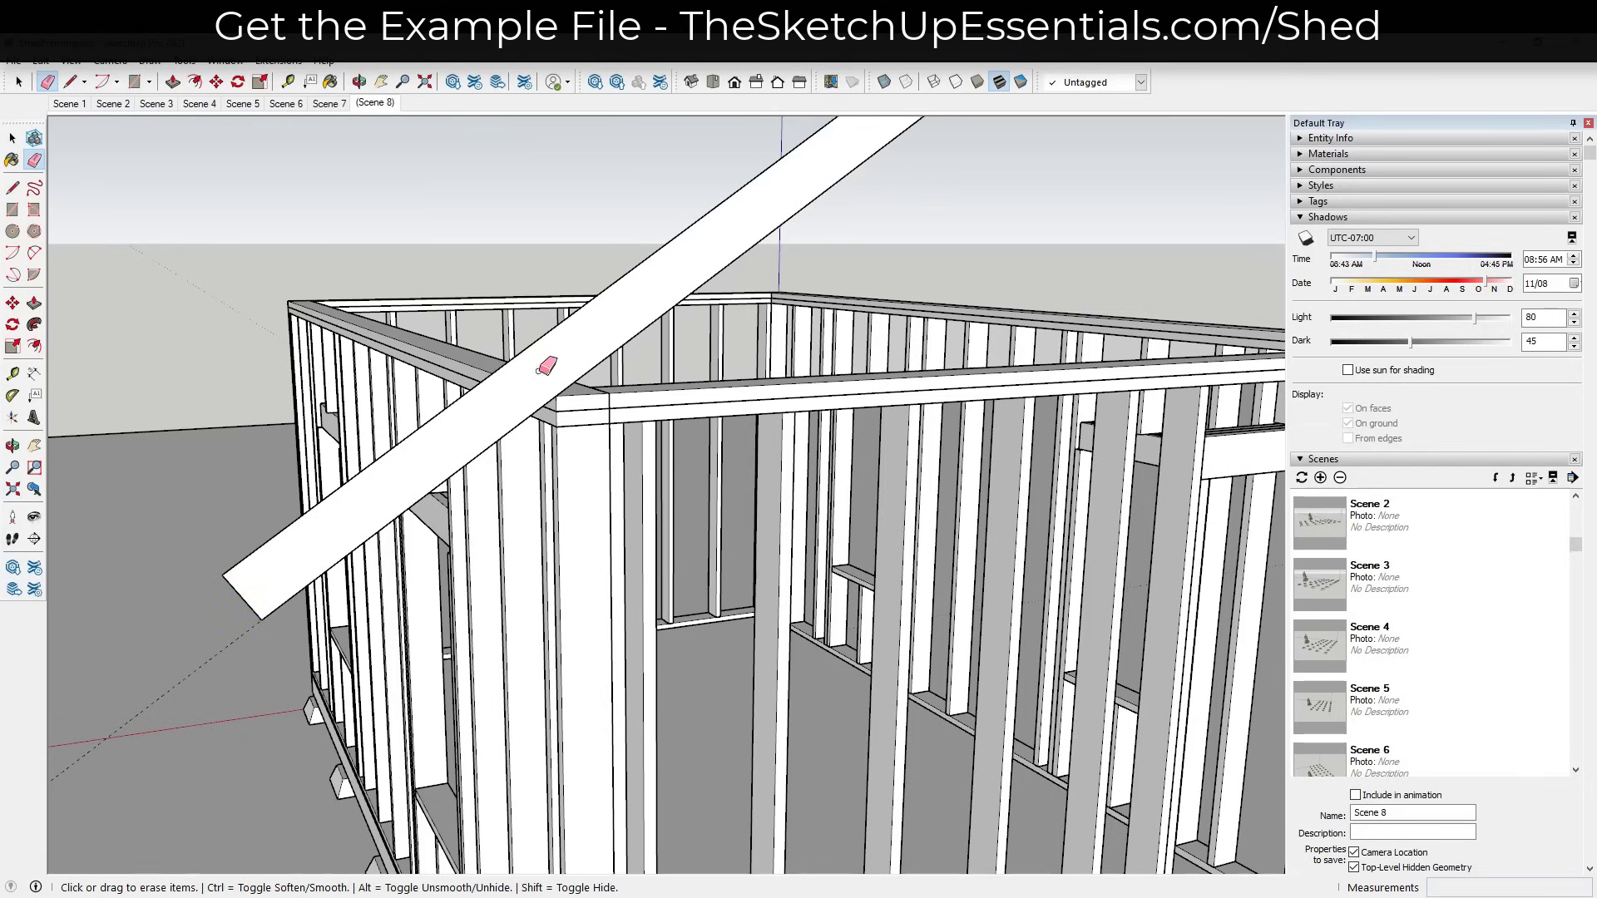
Move the whole rafter face down 3 inches, from the upper to the lower corner of the doubled top plate.
{"action": "key", "text": "space"}
{"action": "double_click", "coordinate": [557, 356]}
{"action": "scroll", "coordinate": [555, 357], "scroll_direction": "up", "scroll_amount": 1}
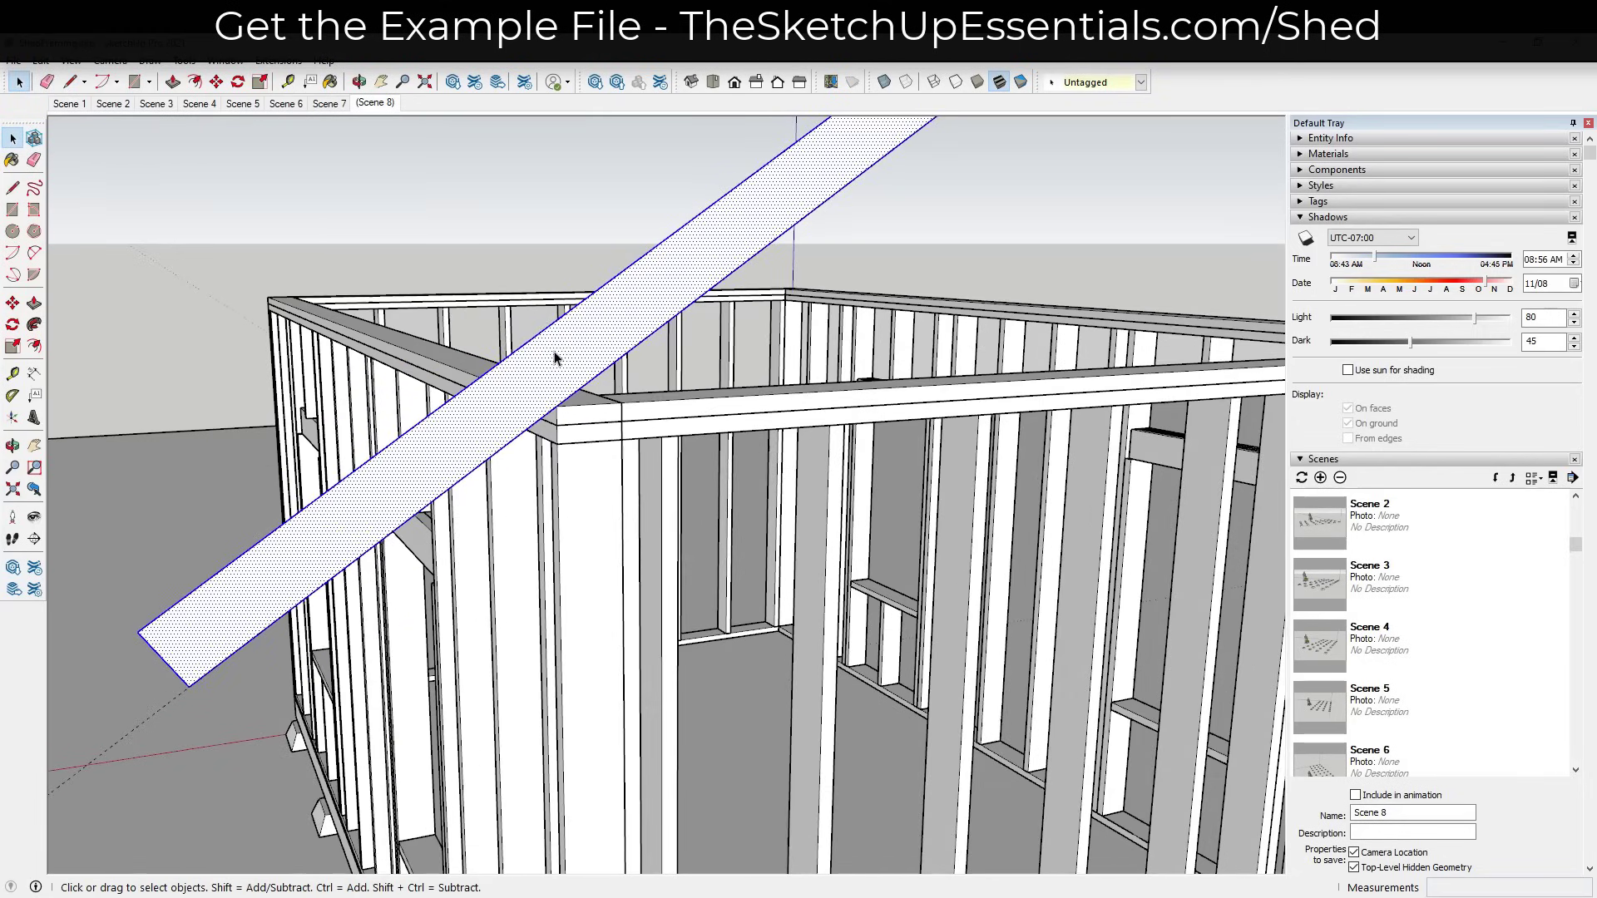
{"action": "key", "text": "m"}
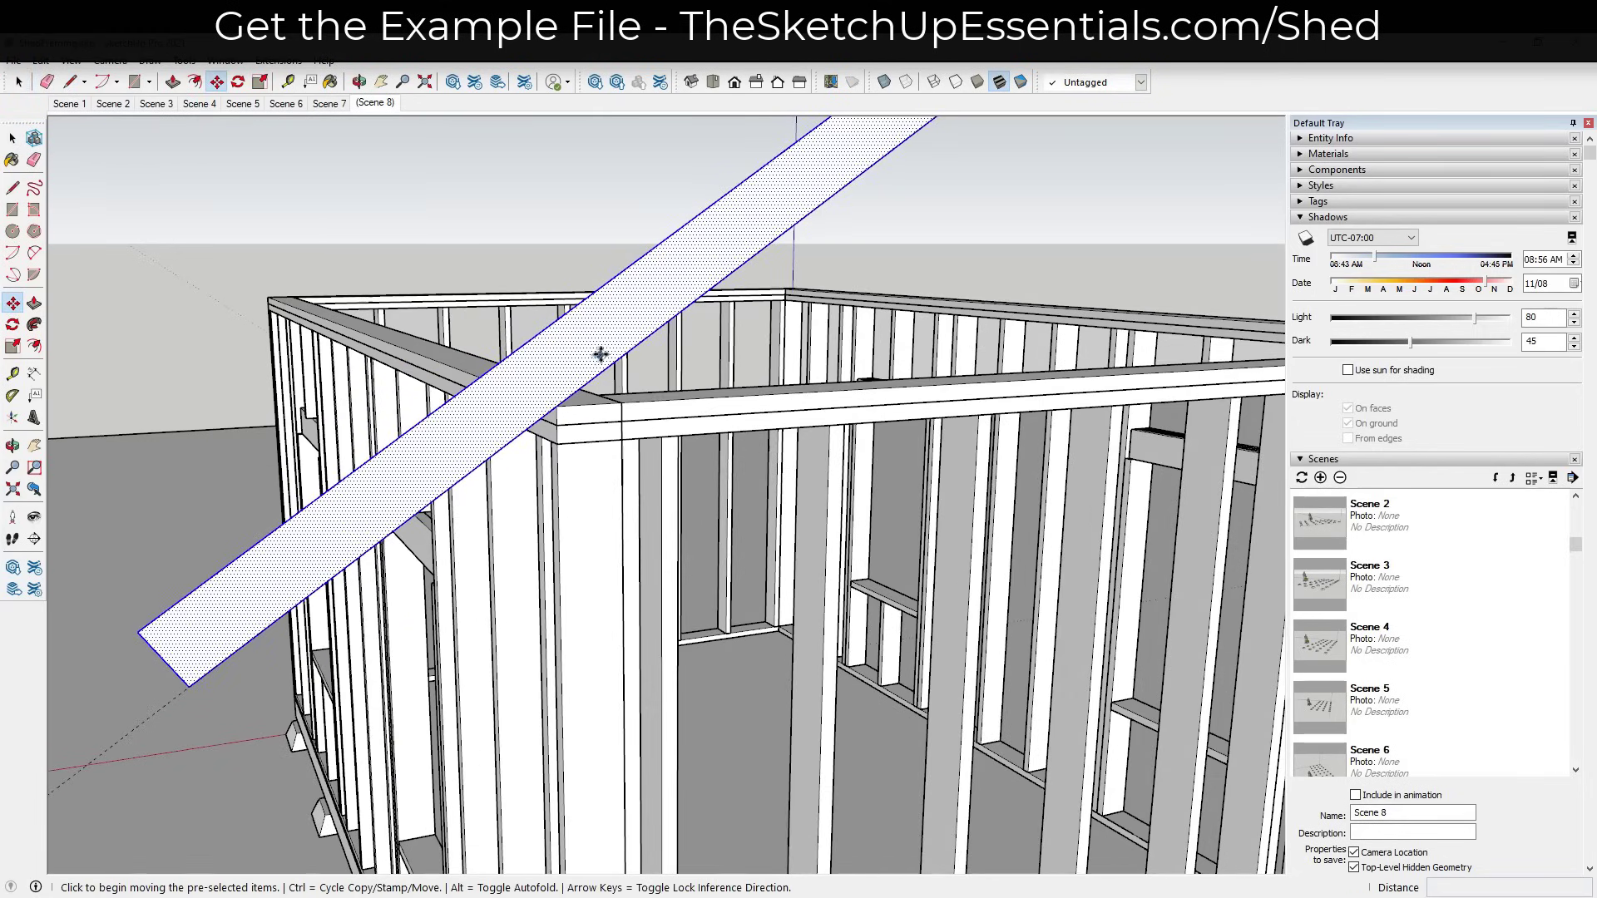
{"action": "left_click", "coordinate": [556, 410]}
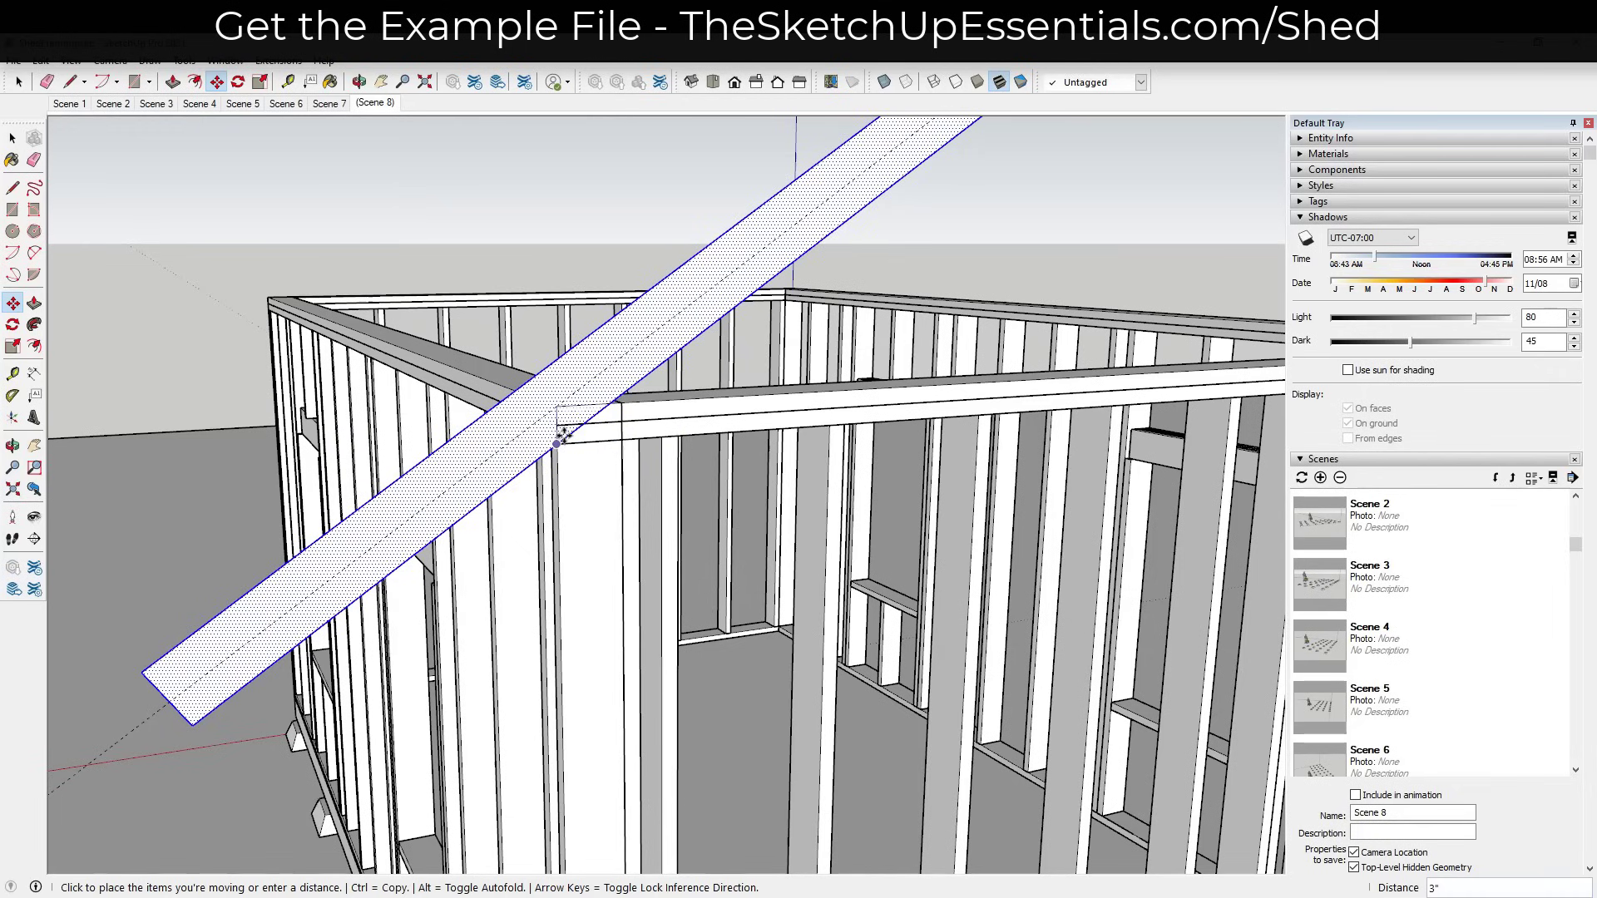
{"action": "left_click", "coordinate": [556, 444]}
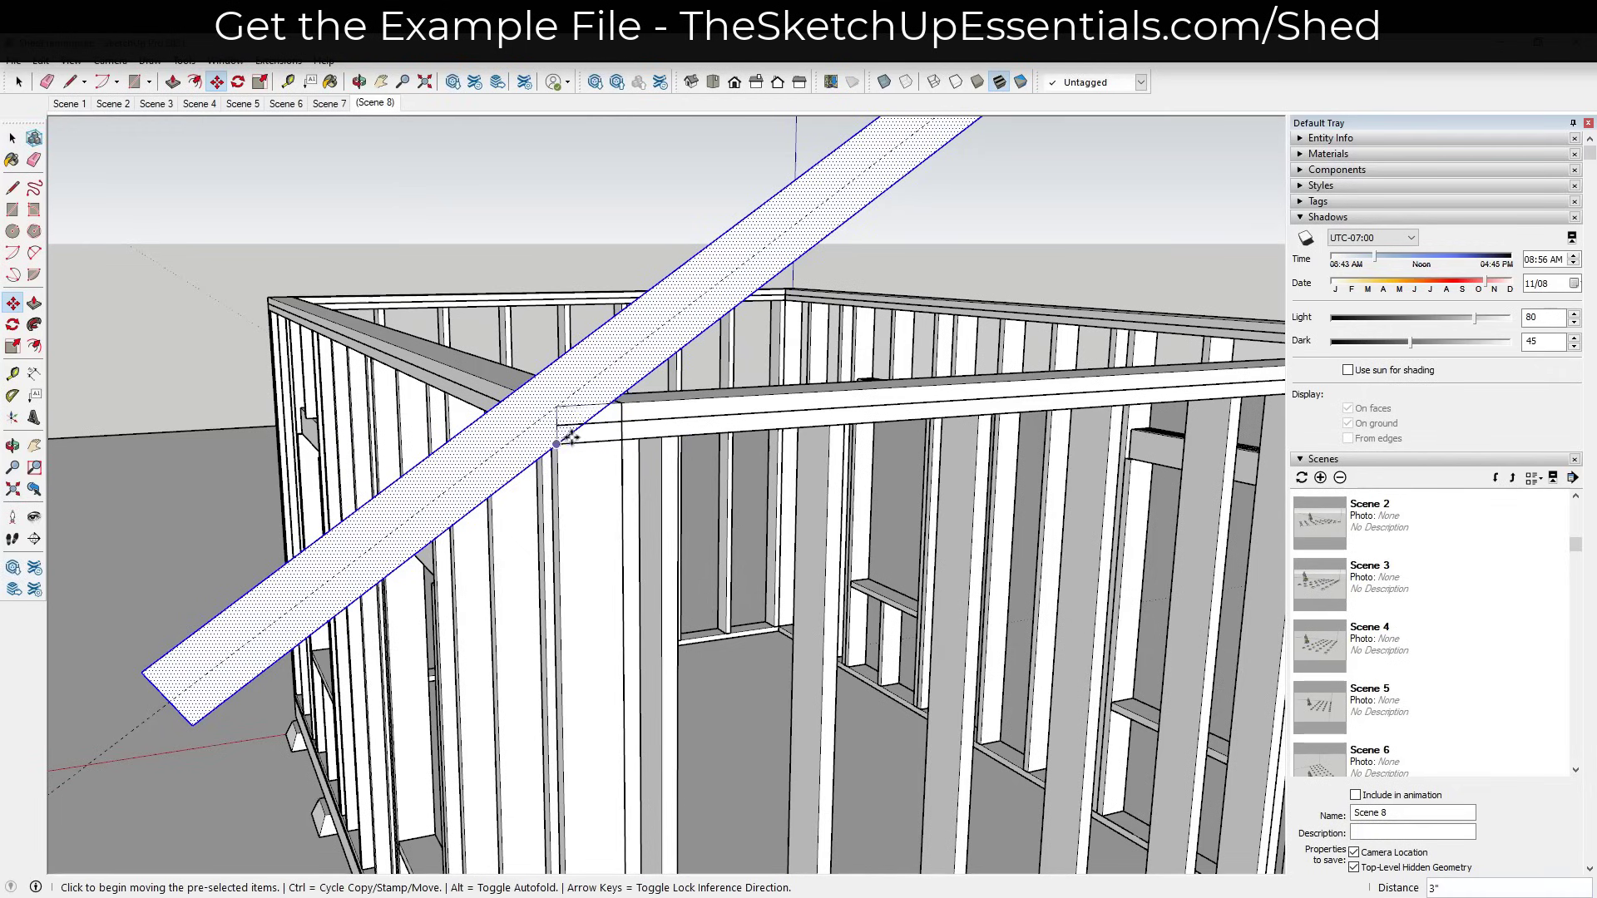
{"action": "scroll", "coordinate": [556, 442], "scroll_direction": "up", "scroll_amount": 2}
{"action": "scroll", "coordinate": [556, 441], "scroll_direction": "down", "scroll_amount": 4}
{"action": "scroll", "coordinate": [557, 443], "scroll_direction": "down", "scroll_amount": 2}
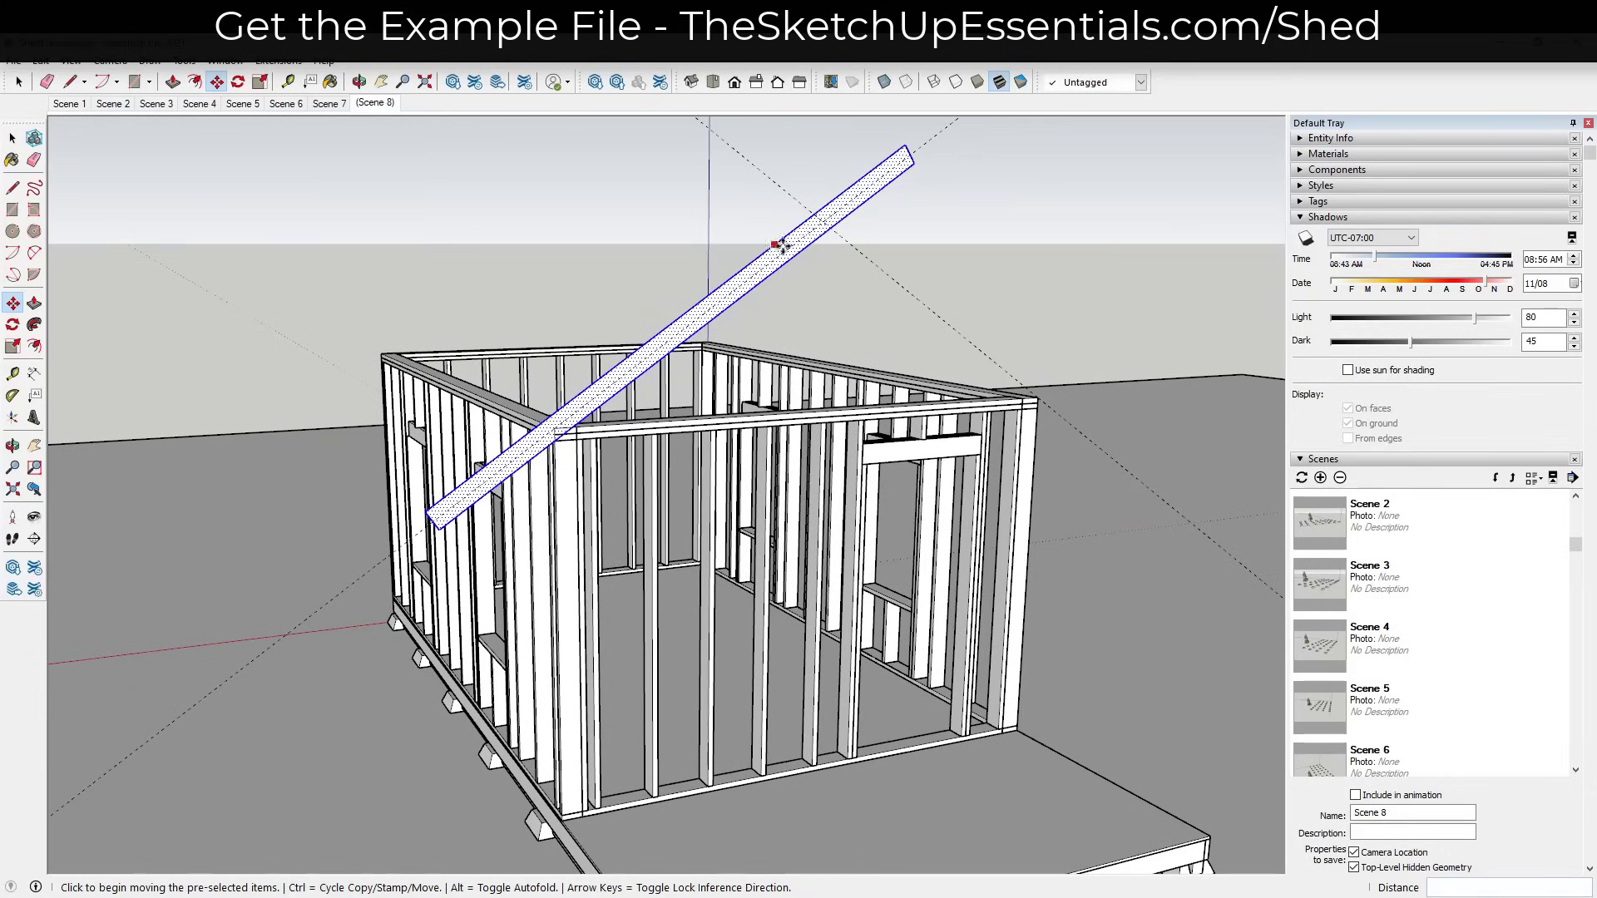
Draw the vertical and horizontal notch lines on the rafter face around the top-plate corner, and delete the leftover lower edge segment between them.
{"action": "scroll", "coordinate": [812, 223], "scroll_direction": "up", "scroll_amount": 4}
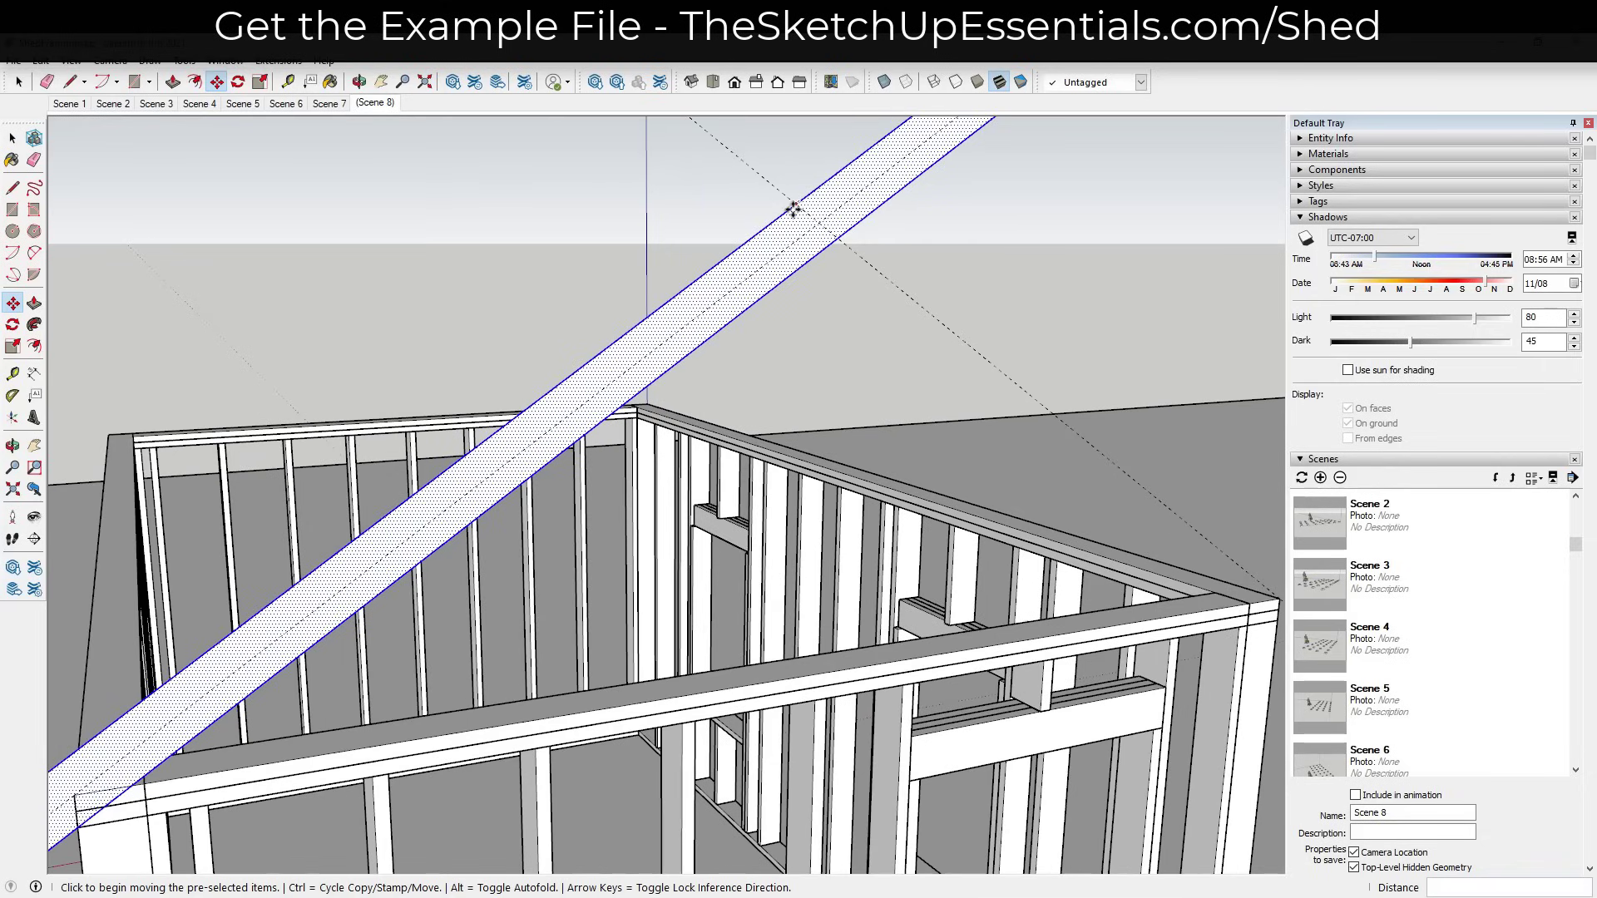
{"action": "scroll", "coordinate": [779, 280], "scroll_direction": "down", "scroll_amount": 1}
{"action": "scroll", "coordinate": [780, 279], "scroll_direction": "down", "scroll_amount": 3}
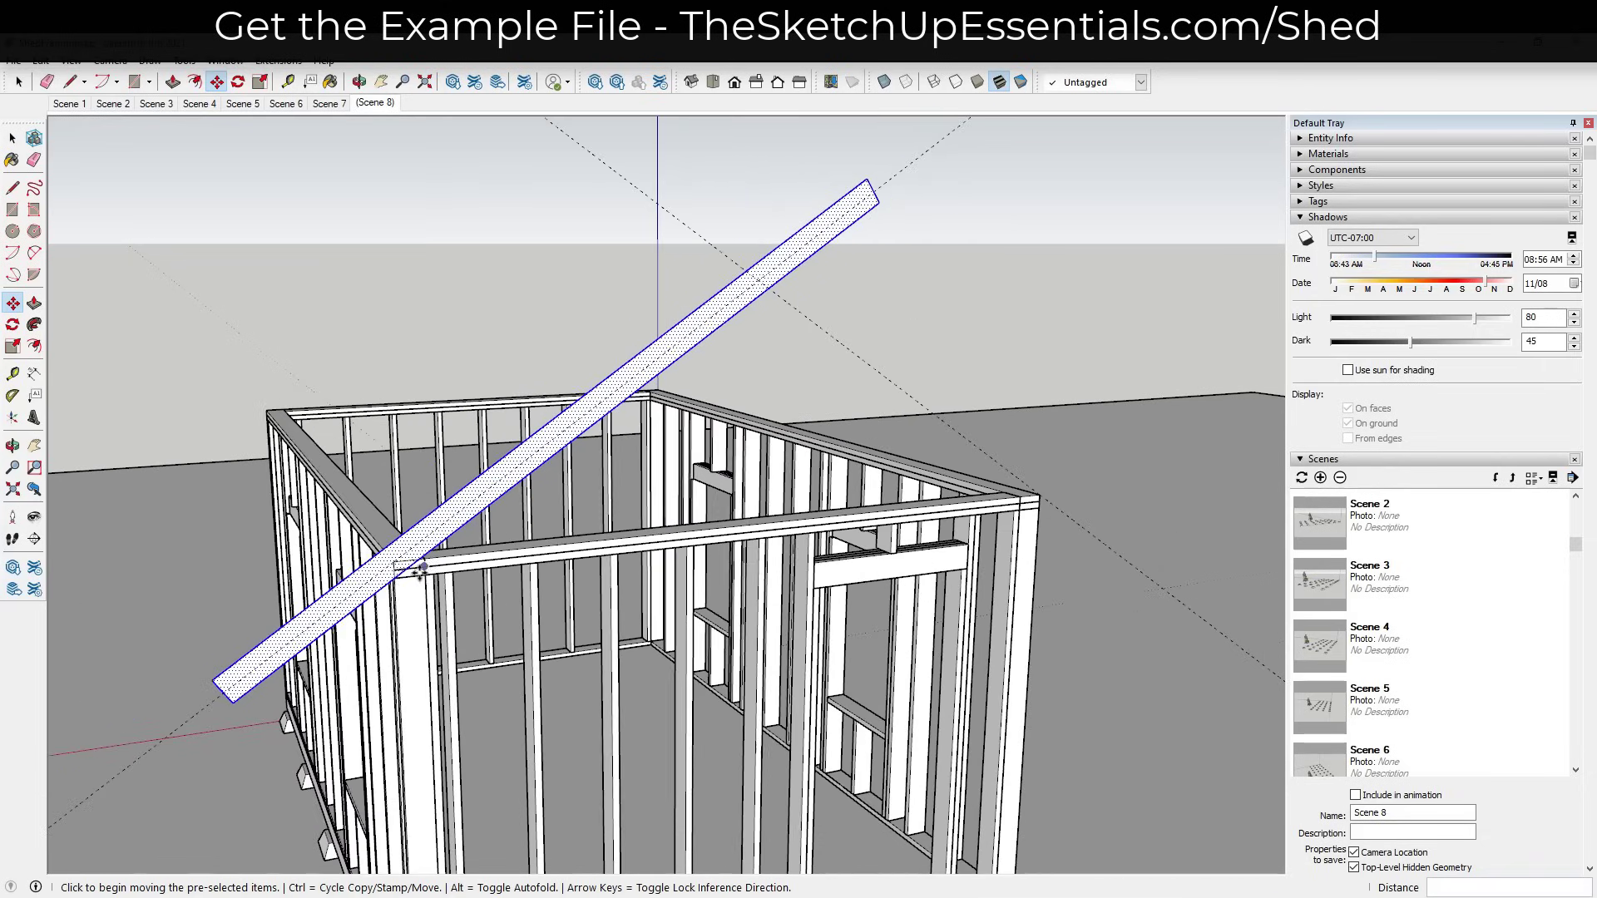
{"action": "scroll", "coordinate": [400, 565], "scroll_direction": "up", "scroll_amount": 5}
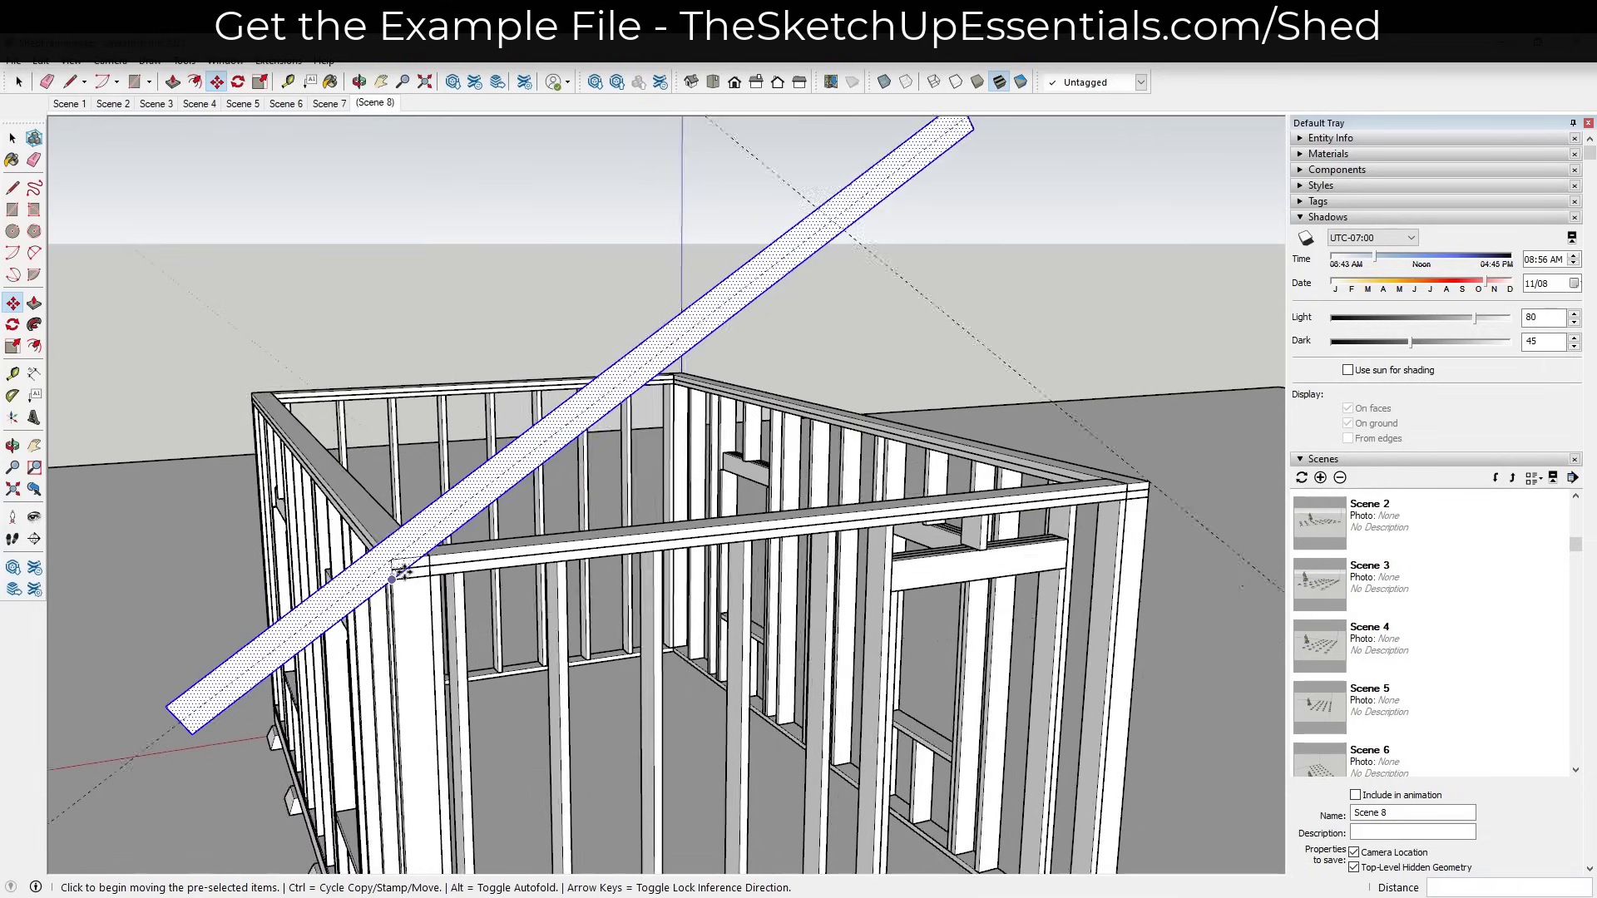
{"action": "key", "text": "l"}
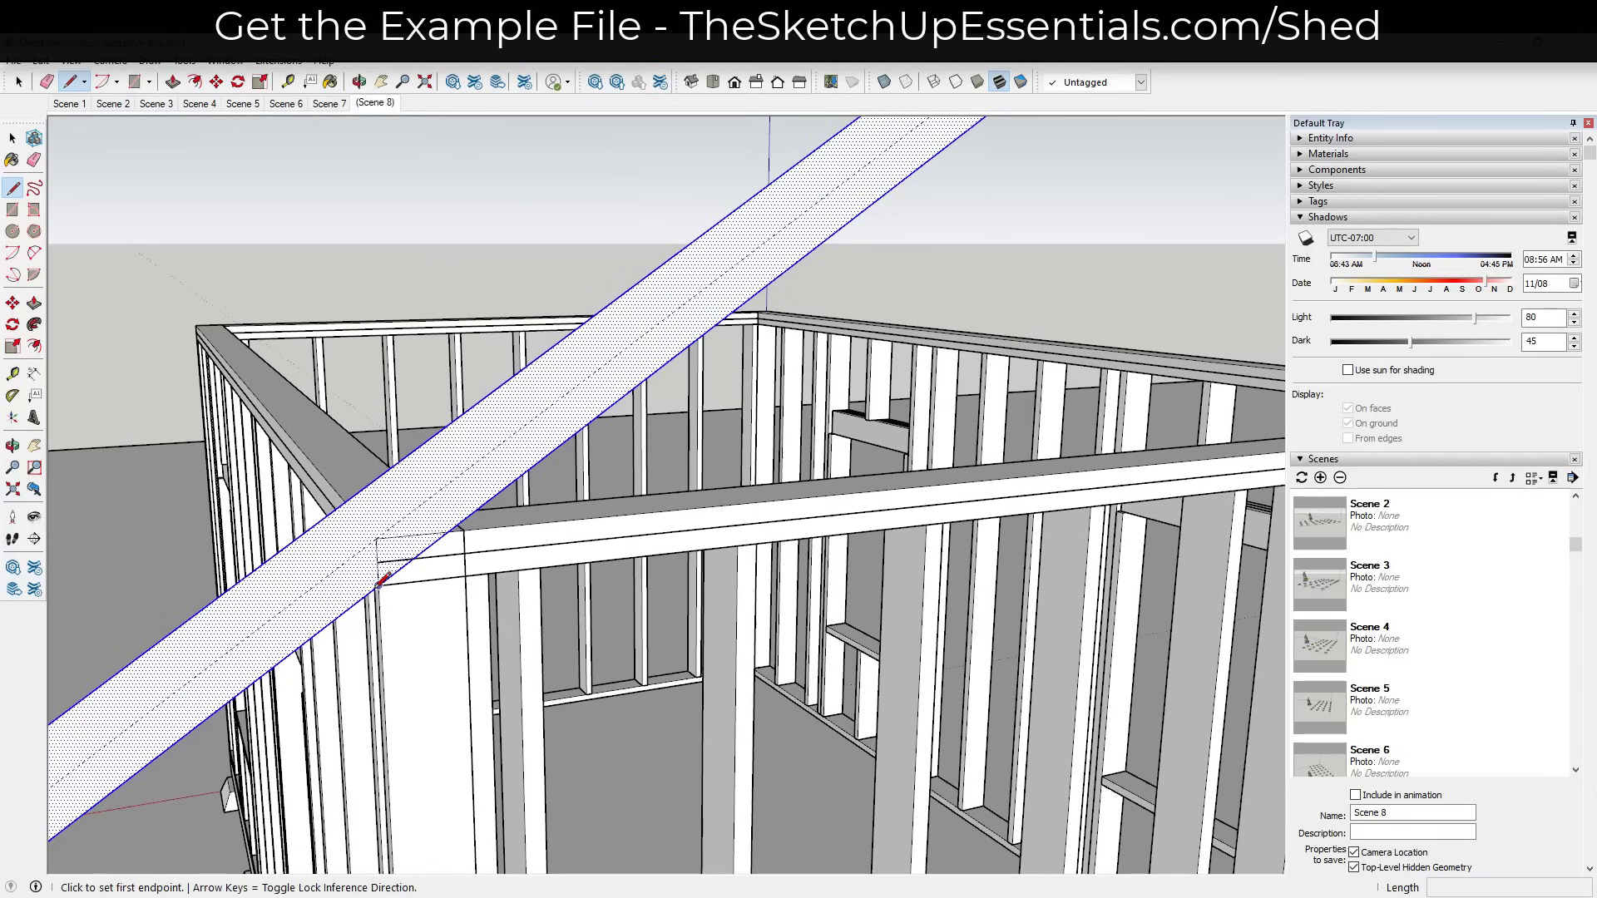
{"action": "left_click", "coordinate": [376, 539]}
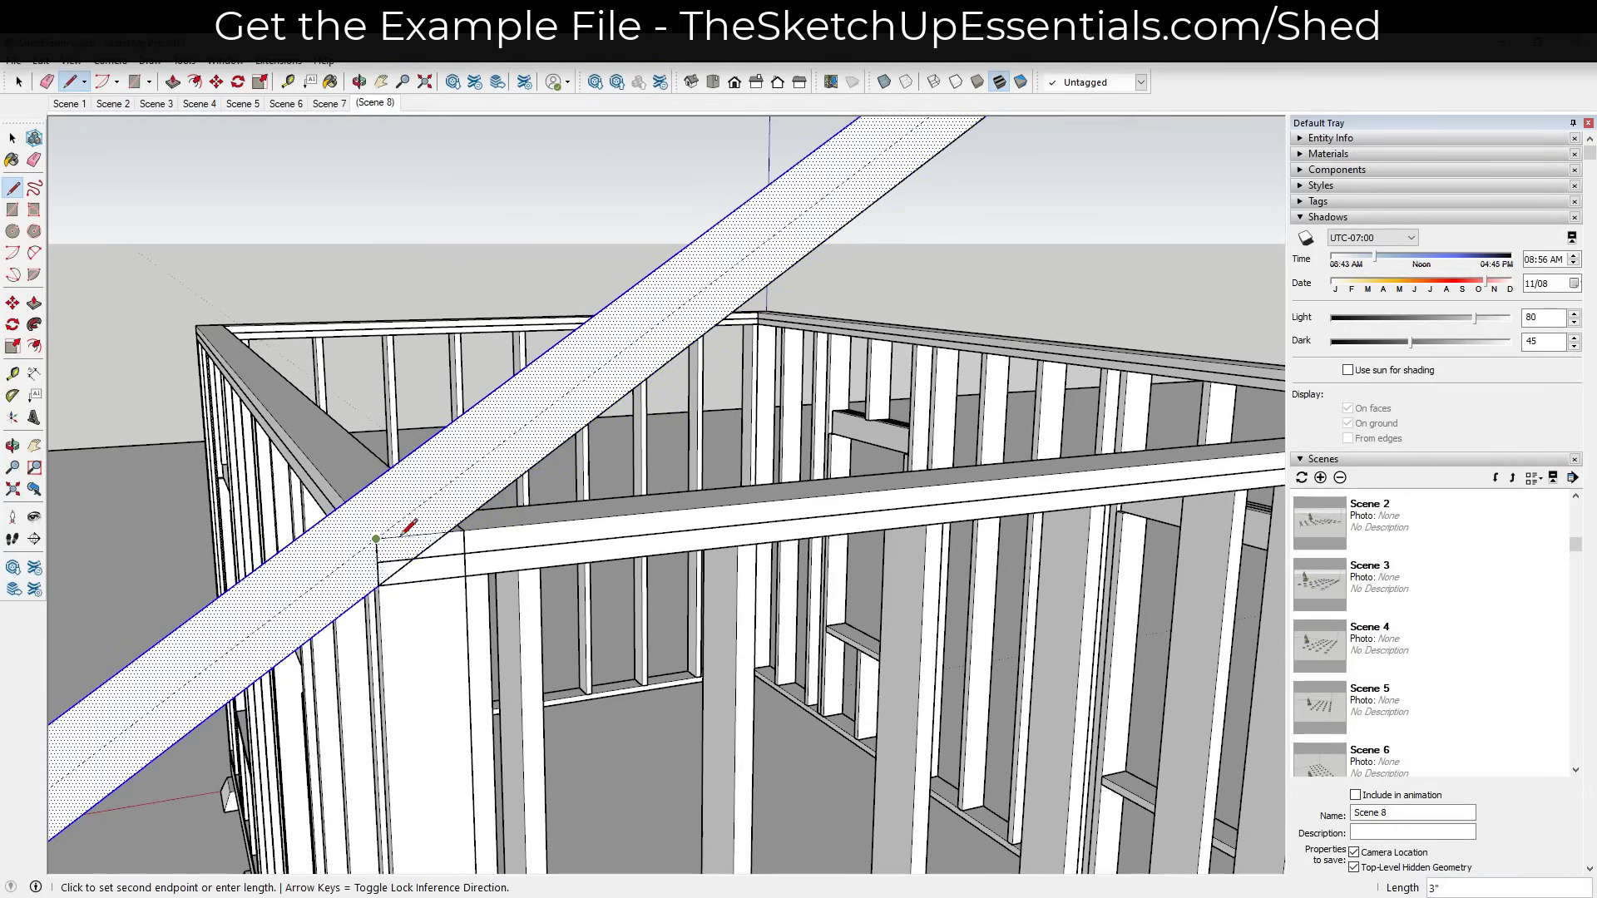
{"action": "left_click", "coordinate": [449, 529]}
{"action": "key", "text": "space"}
{"action": "left_click", "coordinate": [420, 557]}
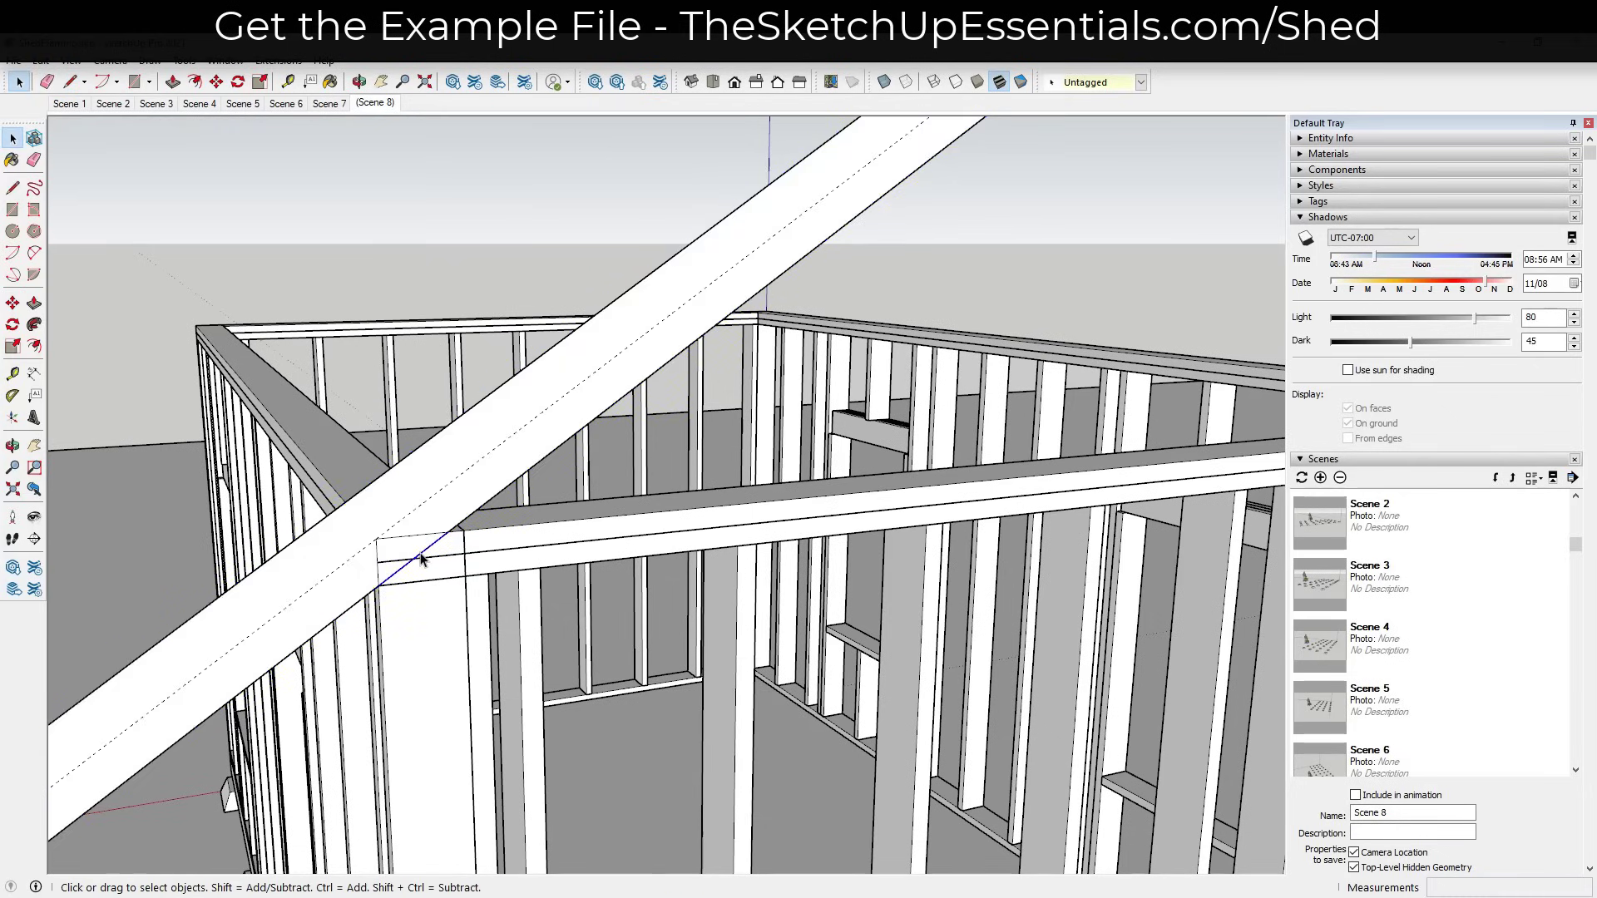
Extrude the notched rafter face 1 1/2 inches with Push/Pull.
{"action": "middle_click_drag", "start_coordinate": [420, 556], "coordinate": [513, 497]}
{"action": "scroll", "coordinate": [513, 496], "scroll_direction": "down", "scroll_amount": 2}
{"action": "key", "text": "p"}
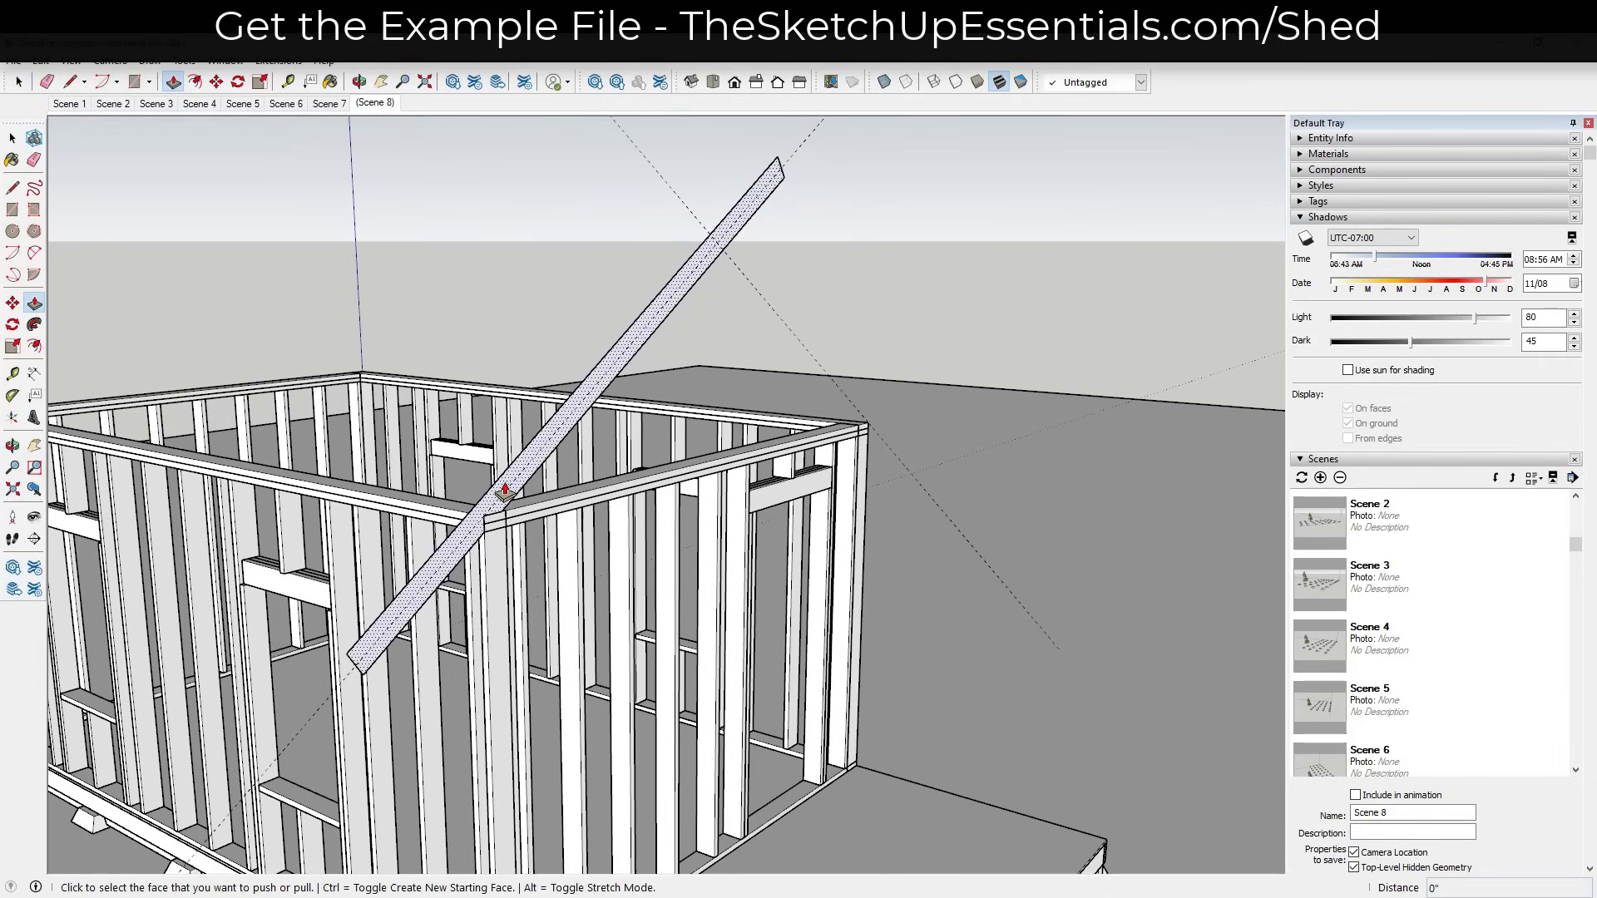
{"action": "left_click", "coordinate": [500, 488]}
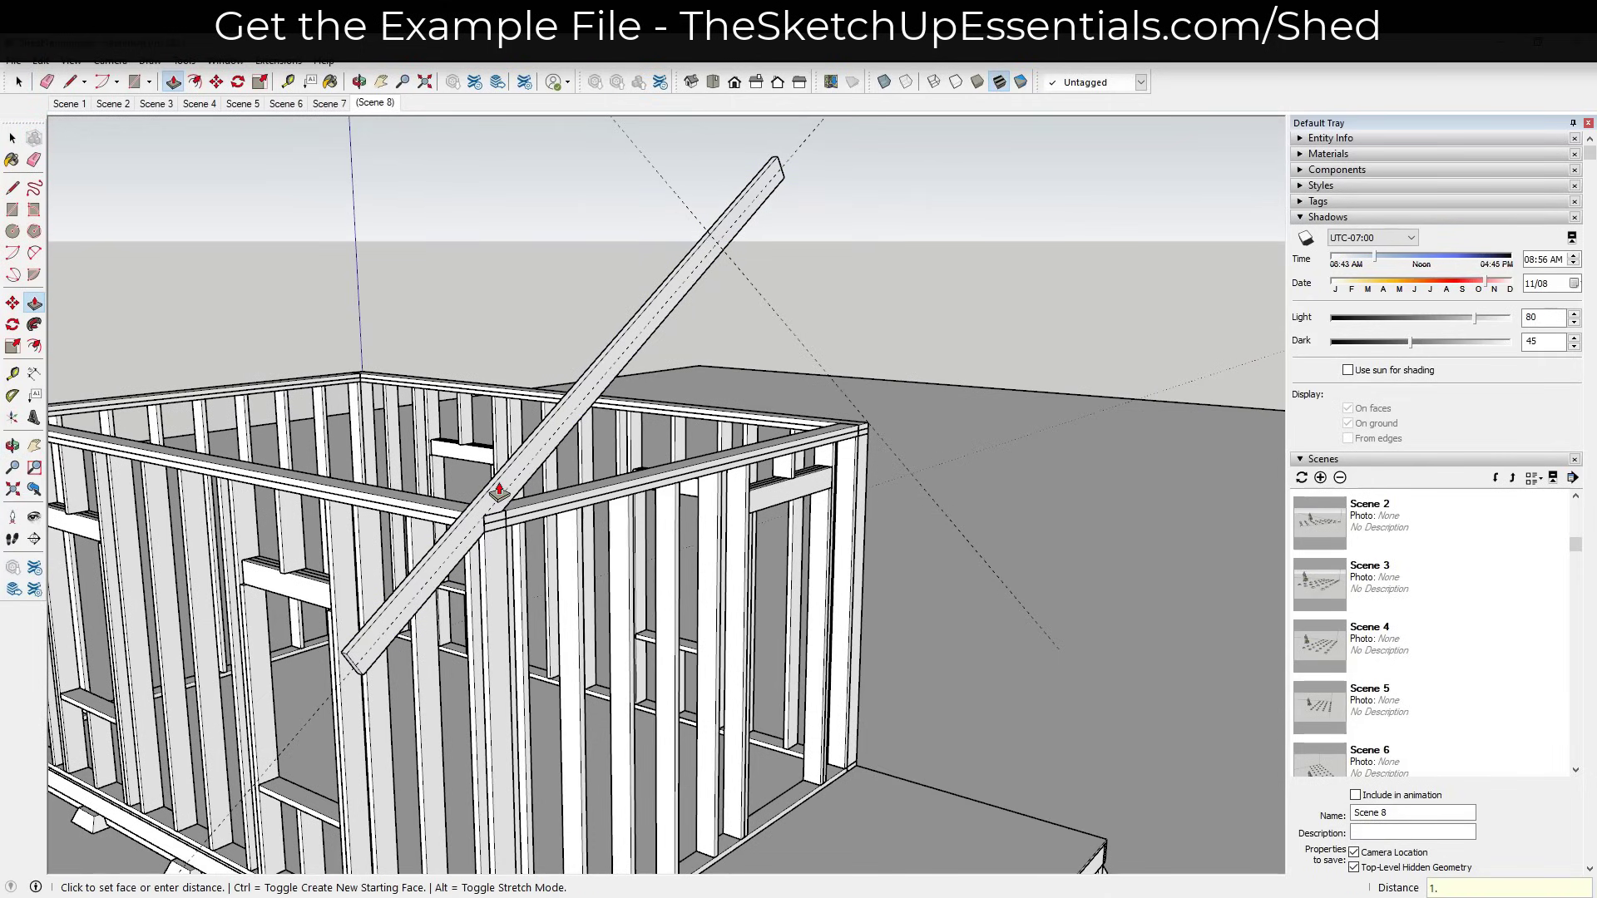
{"action": "key", "text": "Return"}
Draw a vertical cut line across the rafter's full depth, through the crossing of the two sloped guides.
{"action": "middle_click_drag", "start_coordinate": [689, 453], "coordinate": [509, 385]}
{"action": "scroll", "coordinate": [509, 385], "scroll_direction": "up", "scroll_amount": 6}
{"action": "scroll", "coordinate": [648, 417], "scroll_direction": "down", "scroll_amount": 8}
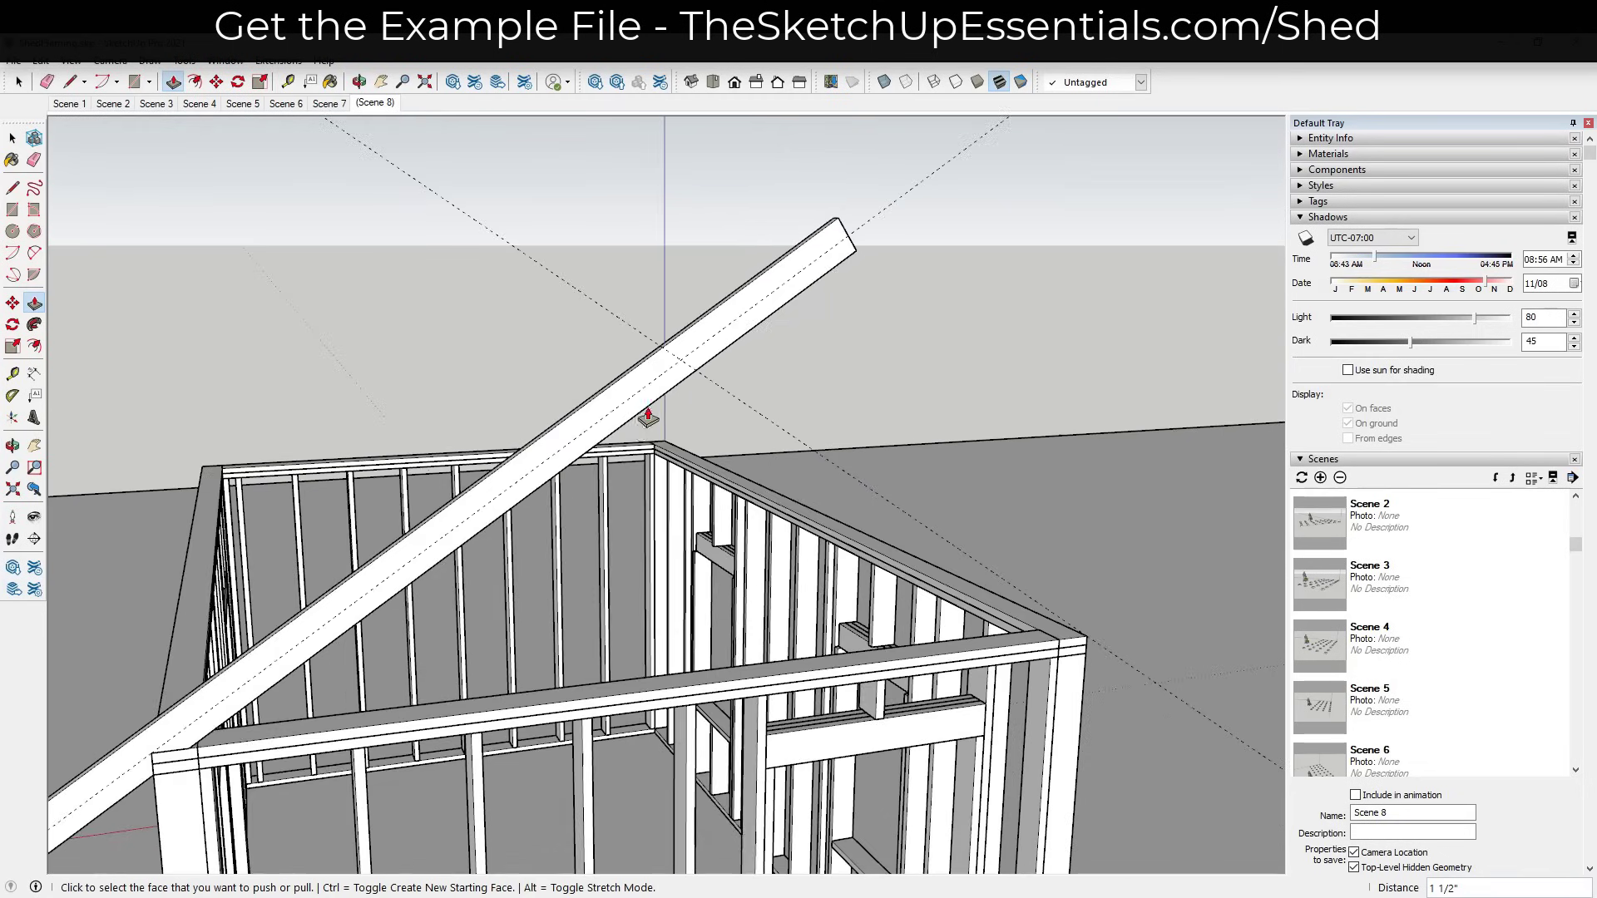
{"action": "scroll", "coordinate": [696, 366], "scroll_direction": "up", "scroll_amount": 8}
{"action": "key", "text": "space"}
{"action": "key", "text": "l"}
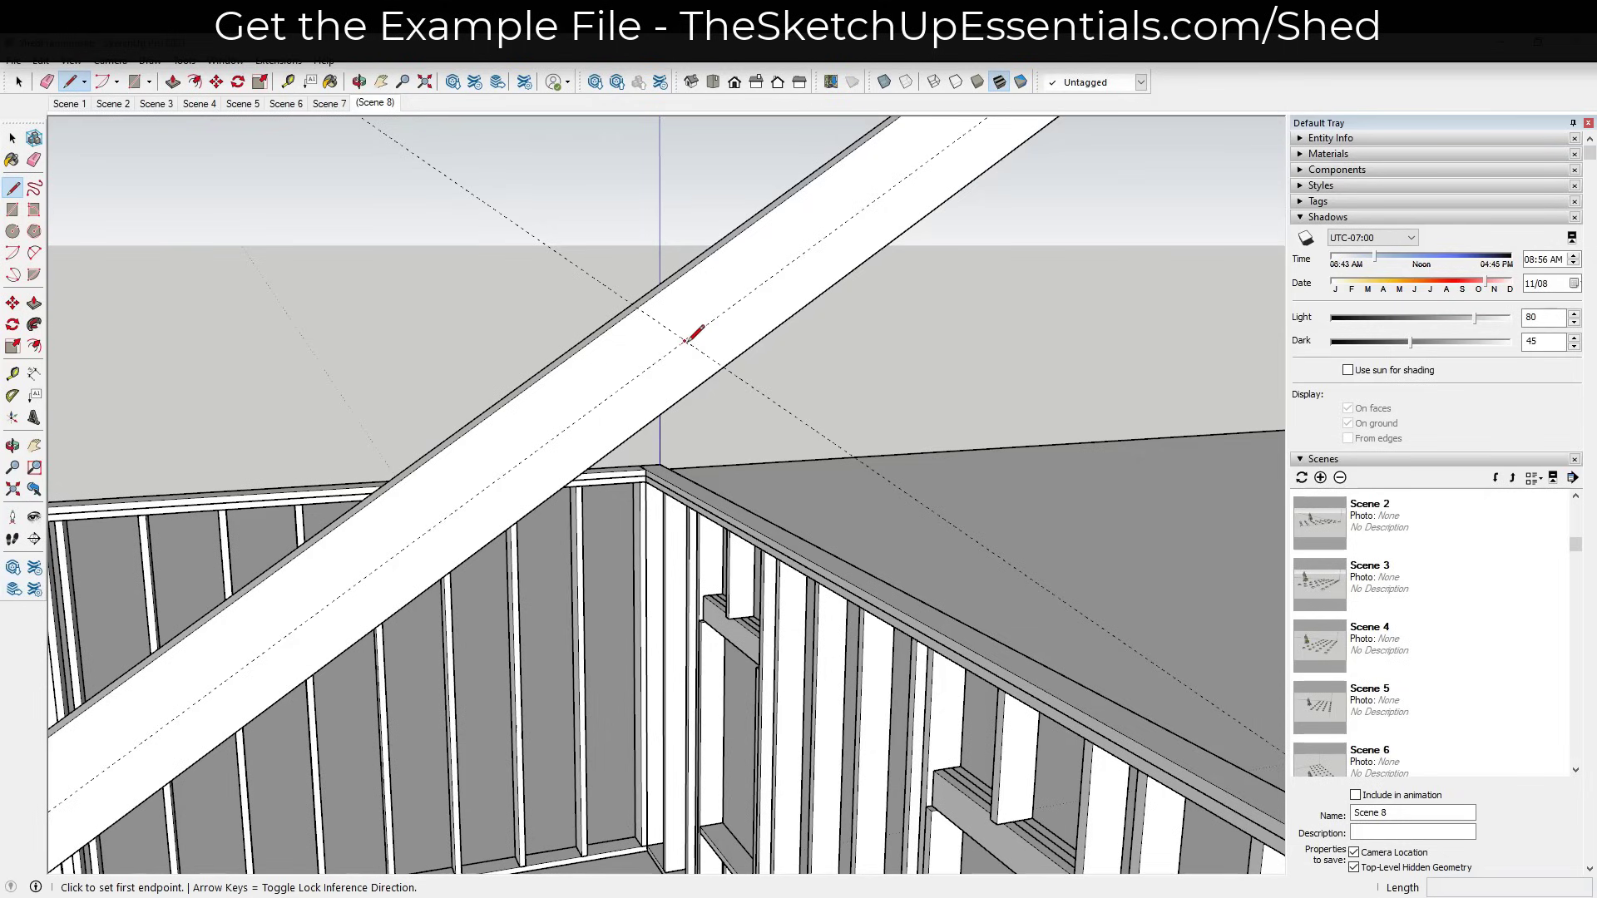
{"action": "scroll", "coordinate": [678, 291], "scroll_direction": "down", "scroll_amount": 5}
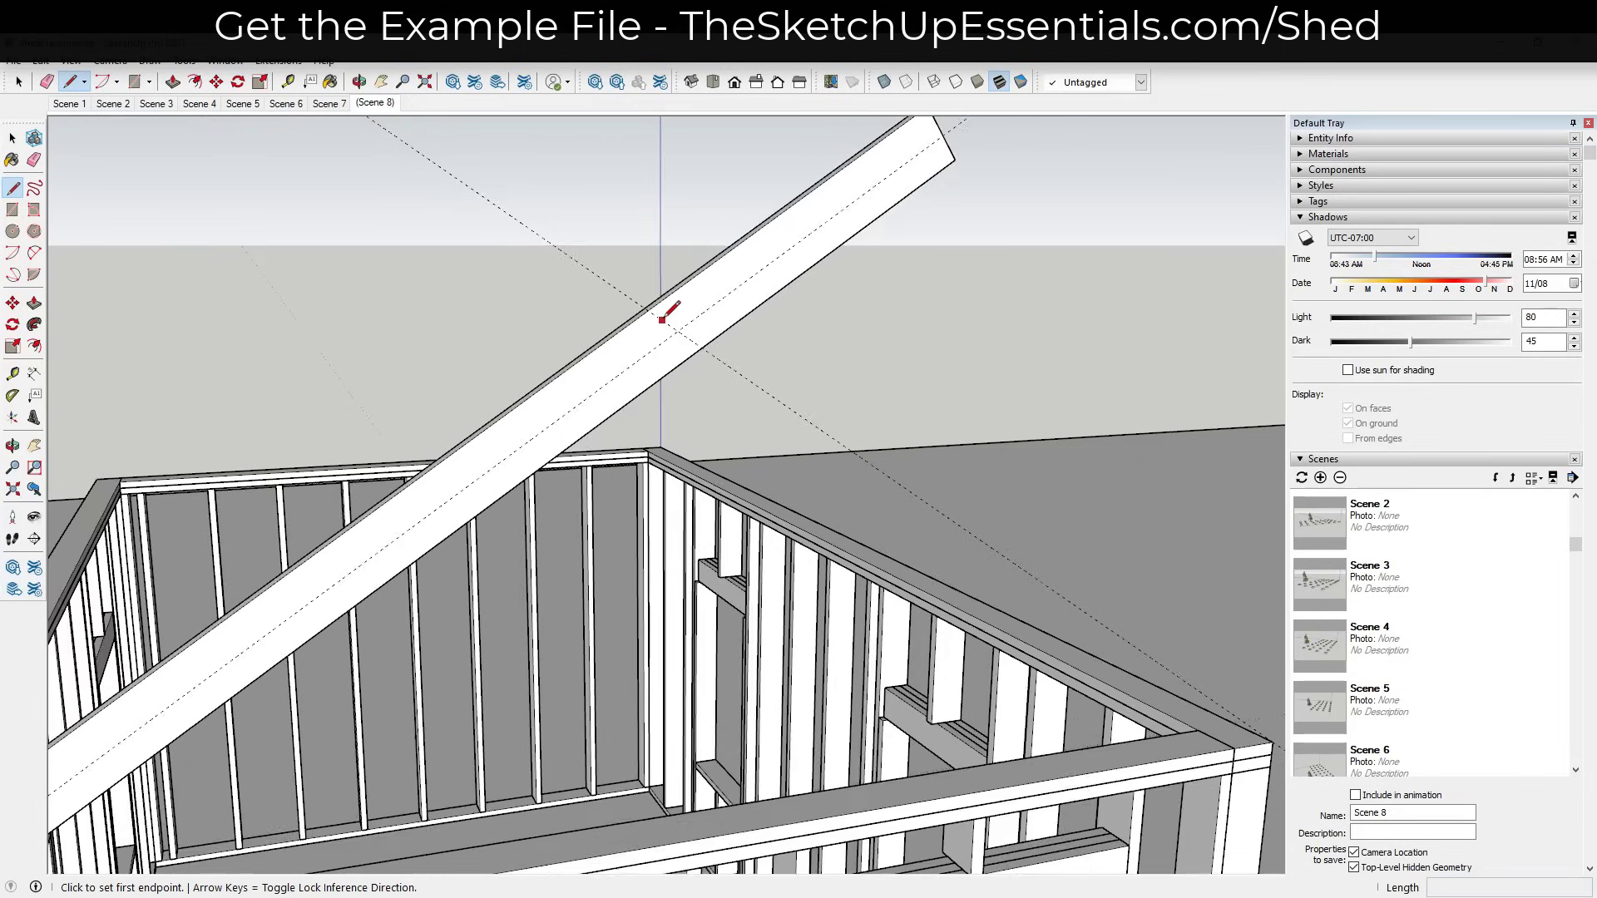
{"action": "scroll", "coordinate": [746, 378], "scroll_direction": "up", "scroll_amount": 5}
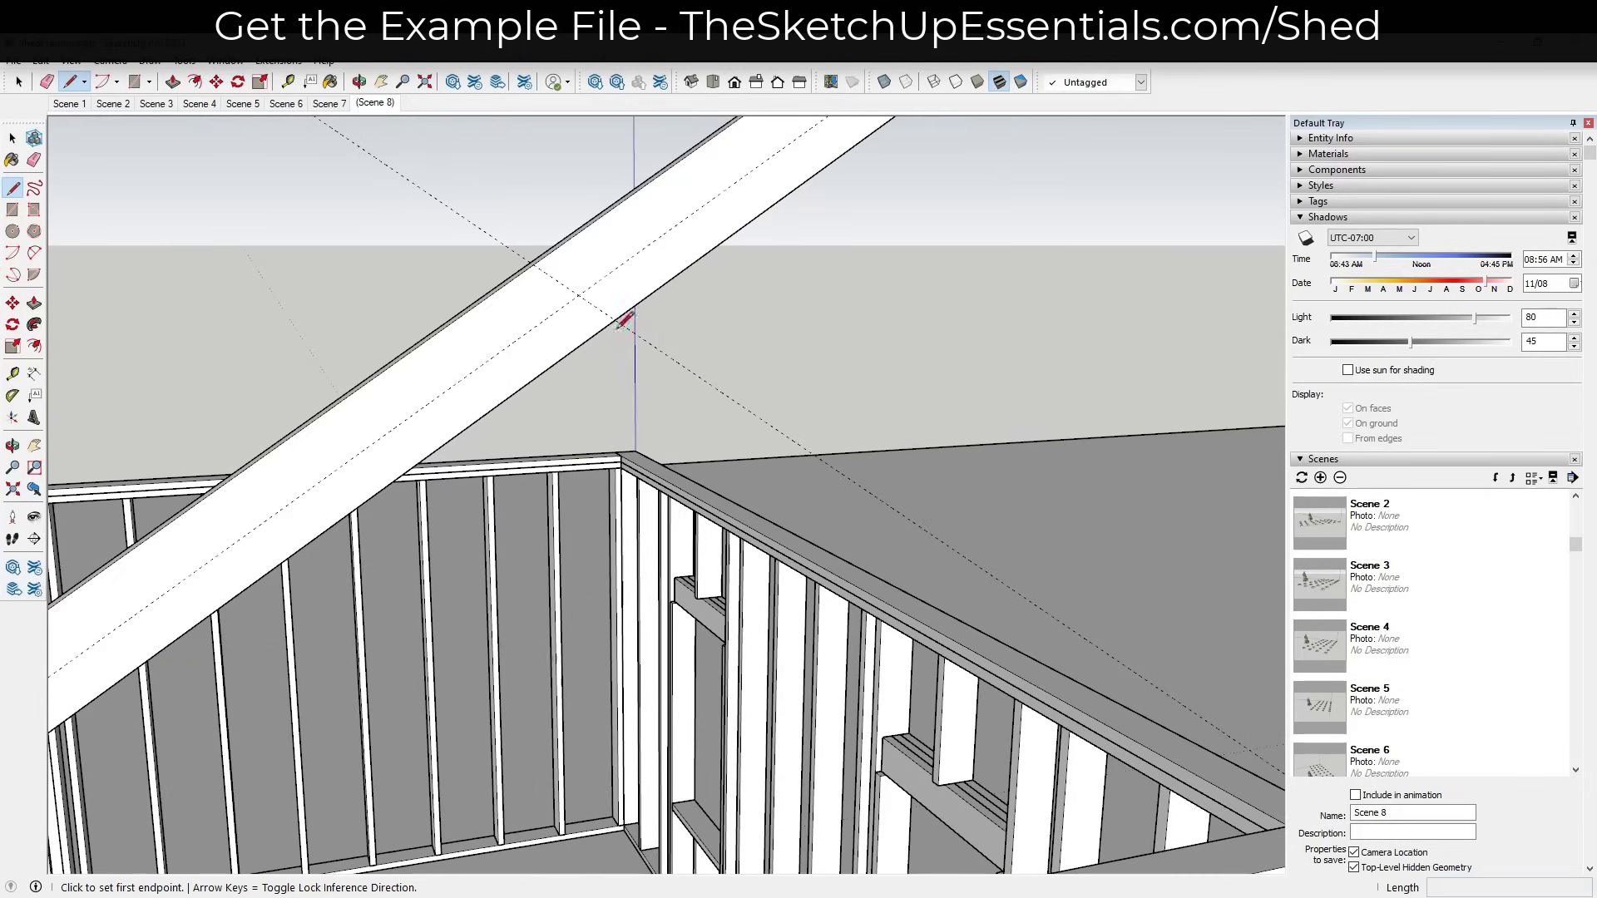
{"action": "left_click", "coordinate": [579, 301]}
{"action": "left_click", "coordinate": [579, 345]}
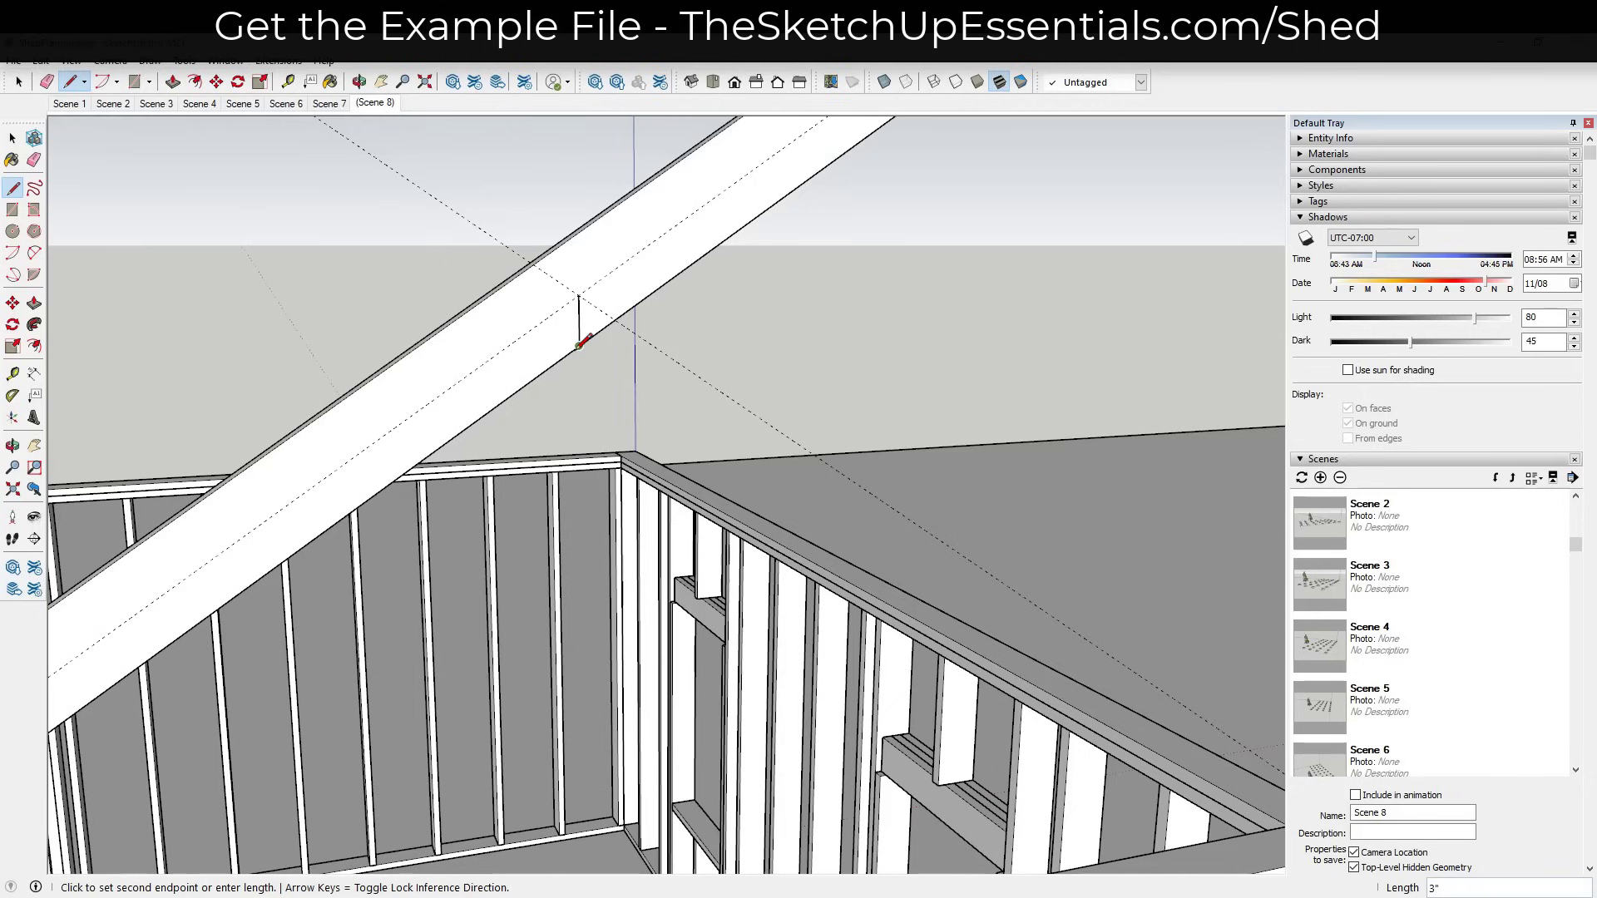
{"action": "left_click", "coordinate": [579, 233]}
{"action": "key", "text": "space"}
Push the upper rafter portion beyond the vertical cut line back 1 1/2 inches to remove it.
{"action": "scroll", "coordinate": [598, 307], "scroll_direction": "down", "scroll_amount": 3}
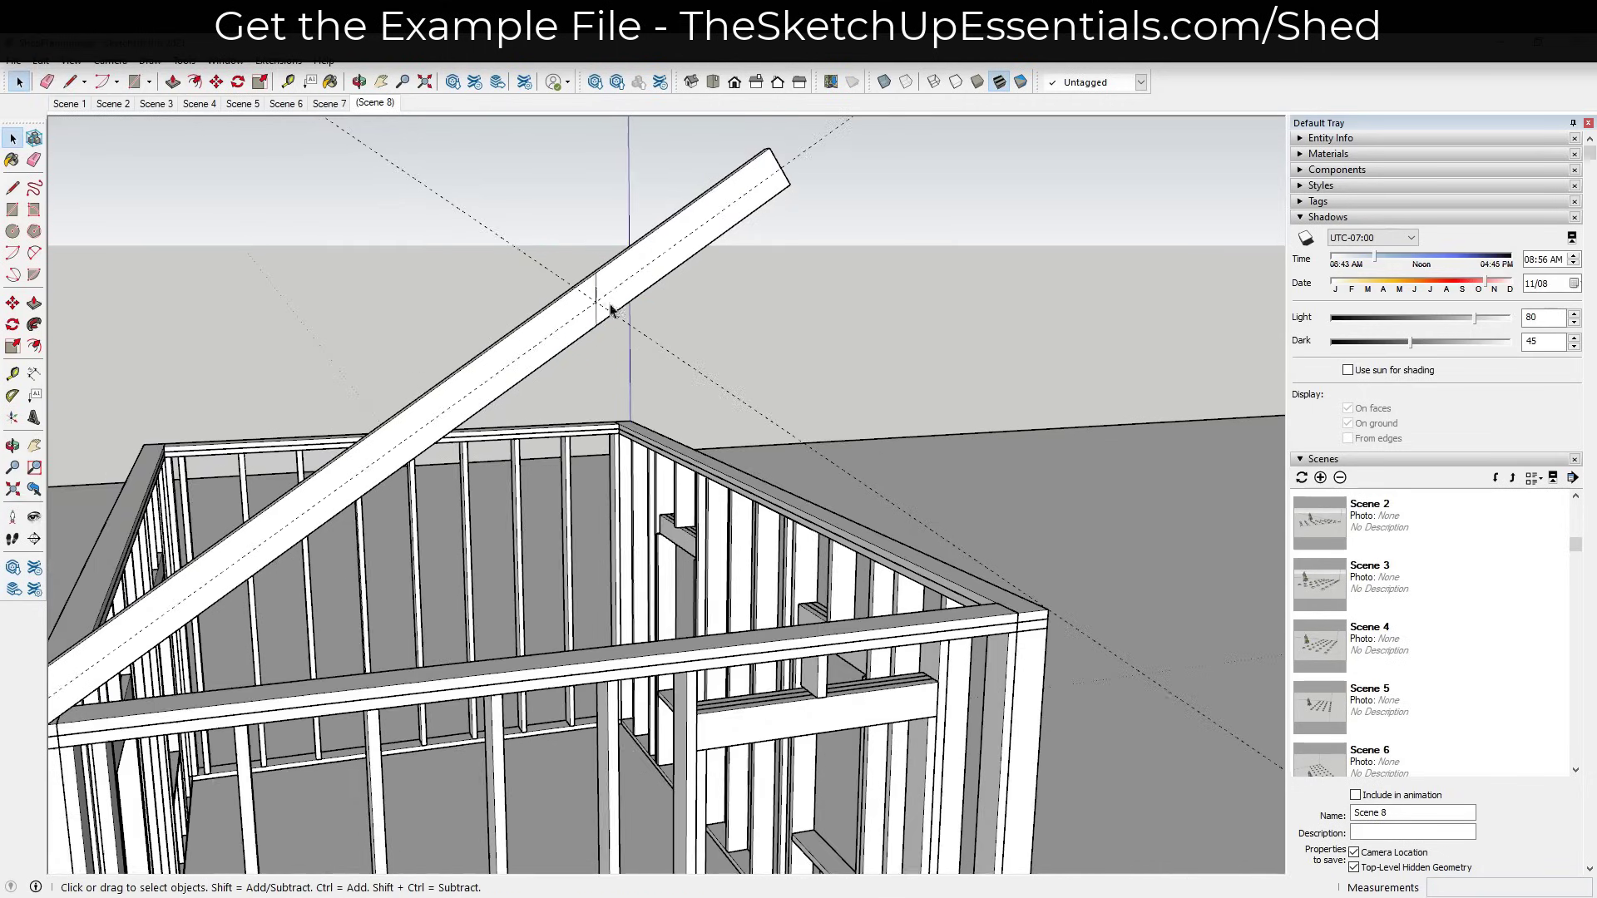
{"action": "key", "text": "p"}
{"action": "left_click", "coordinate": [614, 278]}
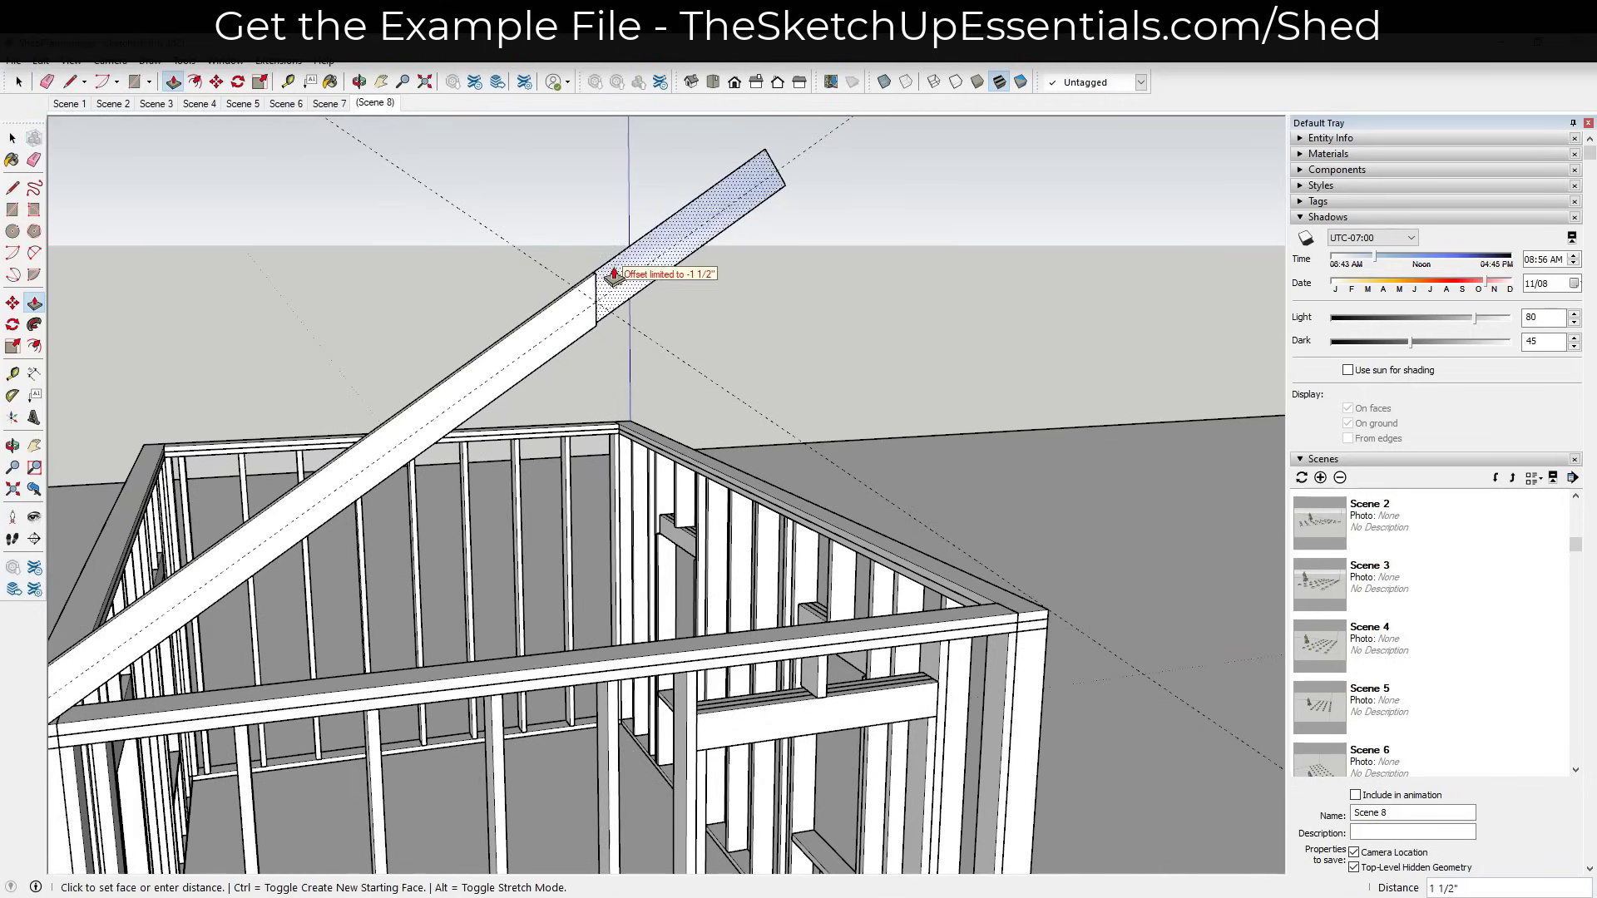
{"action": "left_click", "coordinate": [596, 297]}
Turn the whole trimmed rafter into a component and name its definition for the rafter.
{"action": "scroll", "coordinate": [596, 297], "scroll_direction": "down", "scroll_amount": 5}
{"action": "scroll", "coordinate": [581, 342], "scroll_direction": "up", "scroll_amount": 5}
{"action": "key", "text": "space"}
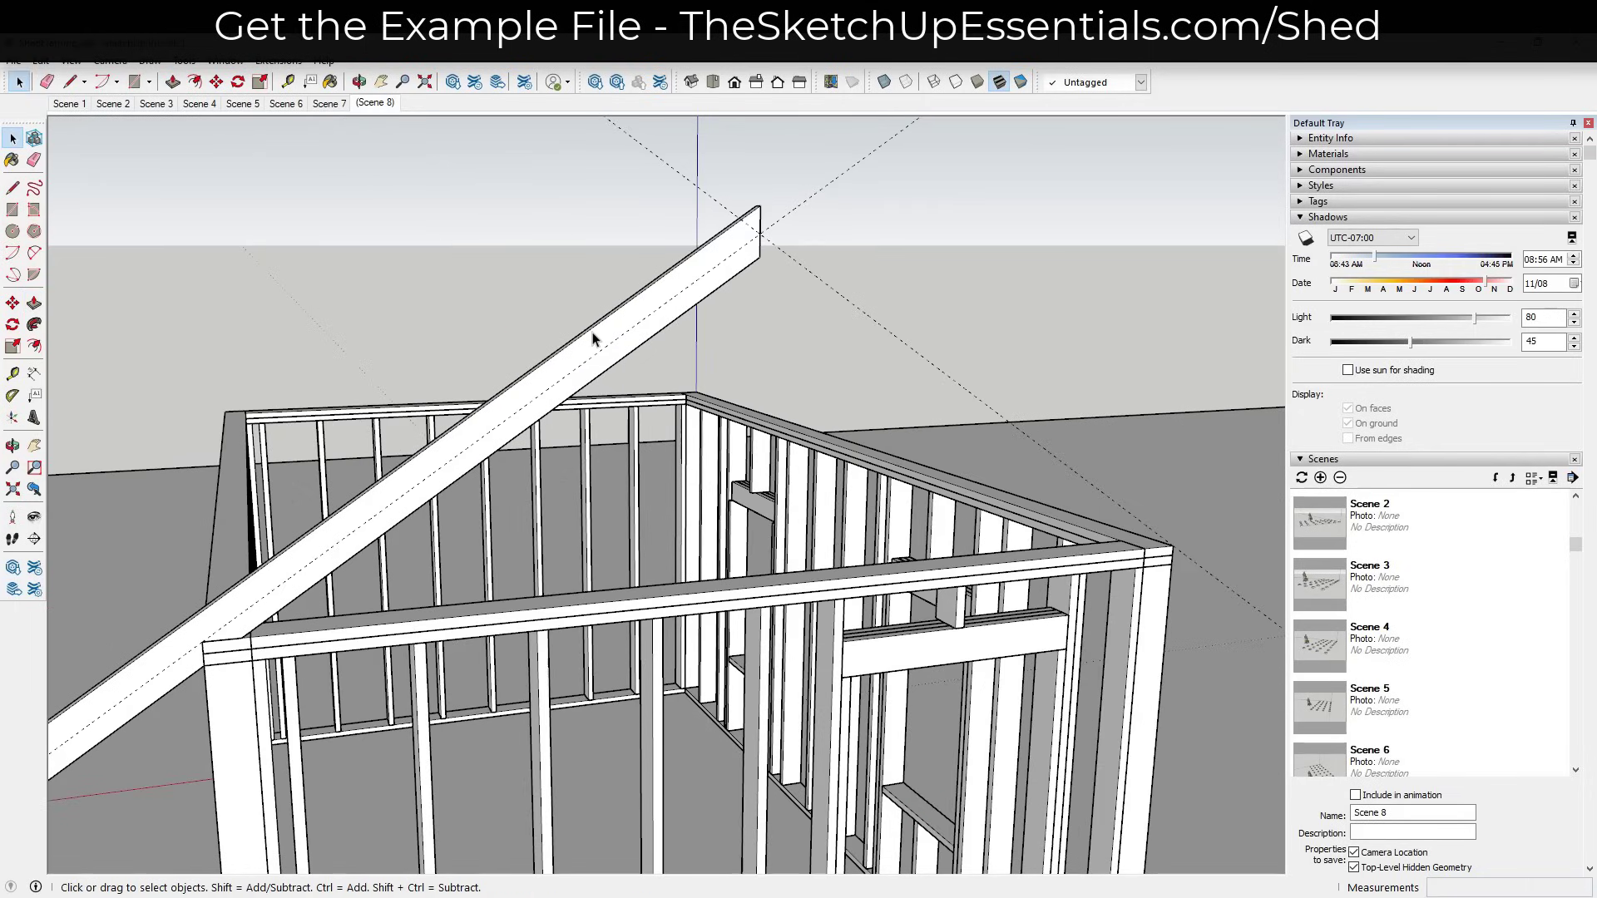
{"action": "left_click", "coordinate": [592, 337]}
{"action": "scroll", "coordinate": [630, 309], "scroll_direction": "down", "scroll_amount": 2}
{"action": "right_click", "coordinate": [519, 399]}
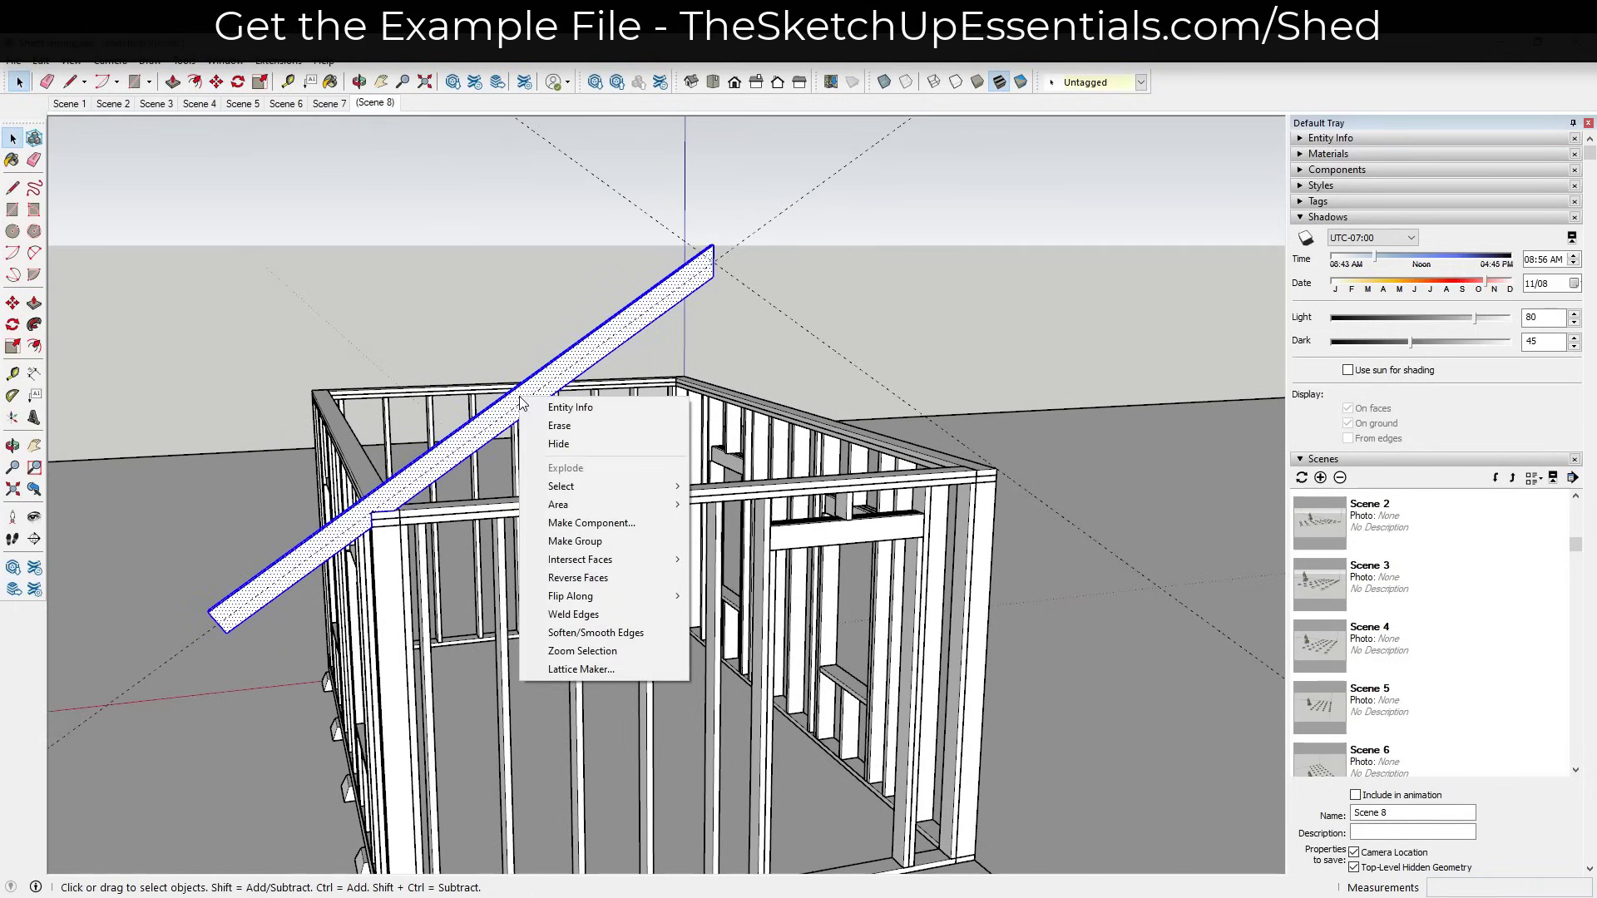
{"action": "left_click", "coordinate": [574, 521]}
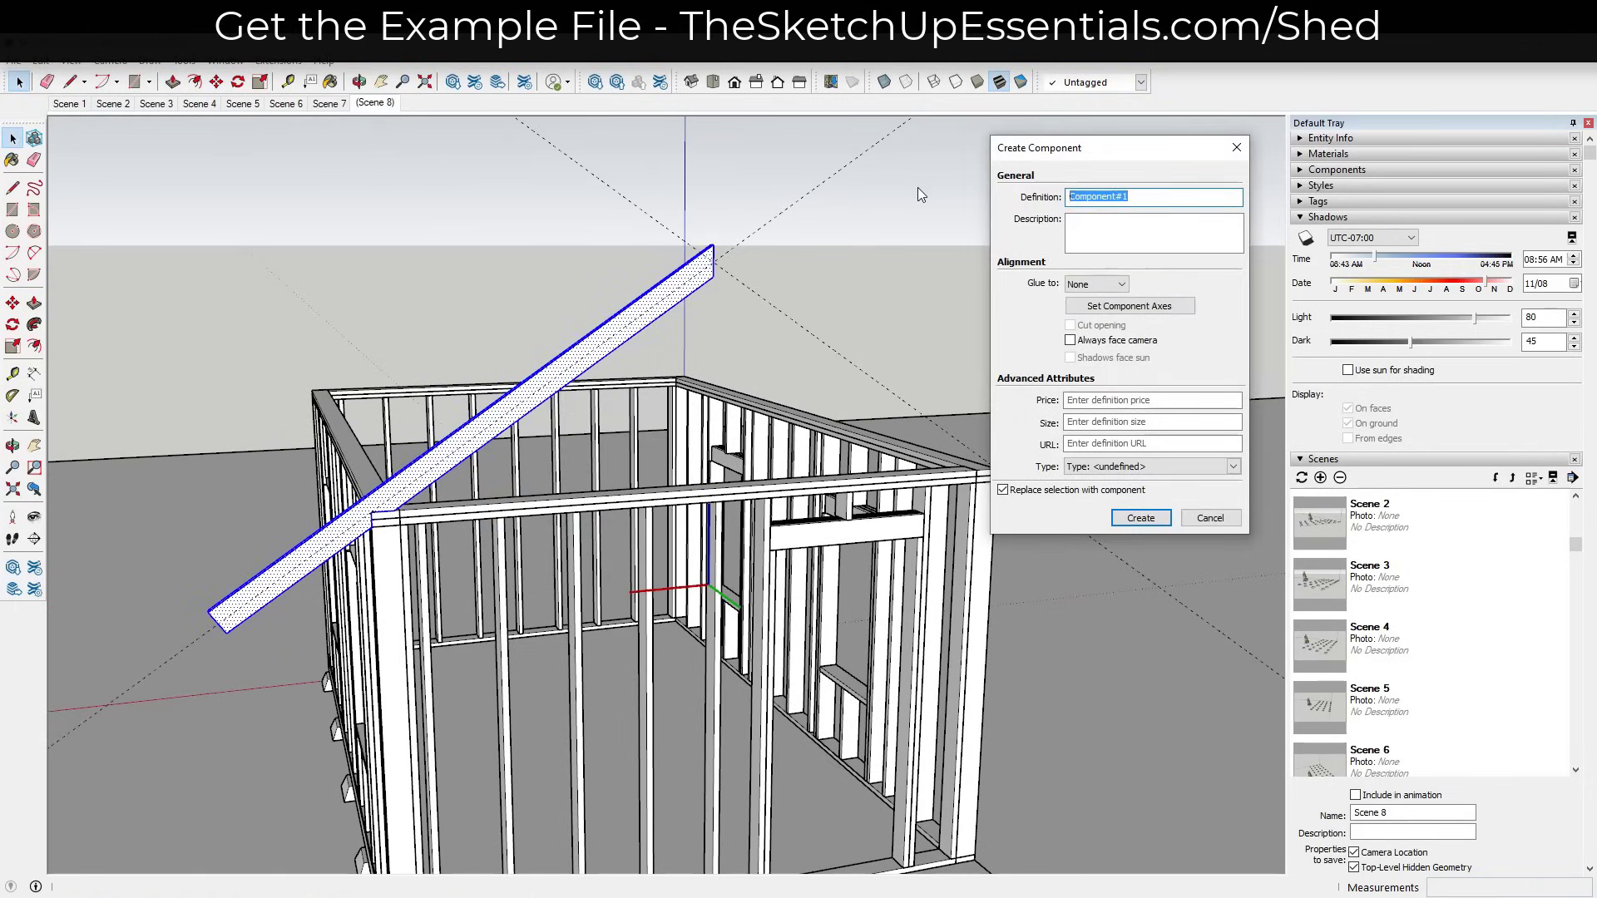
{"action": "type", "text": "Re"}
{"action": "type", "text": "ter"}
{"action": "key", "text": "Return"}
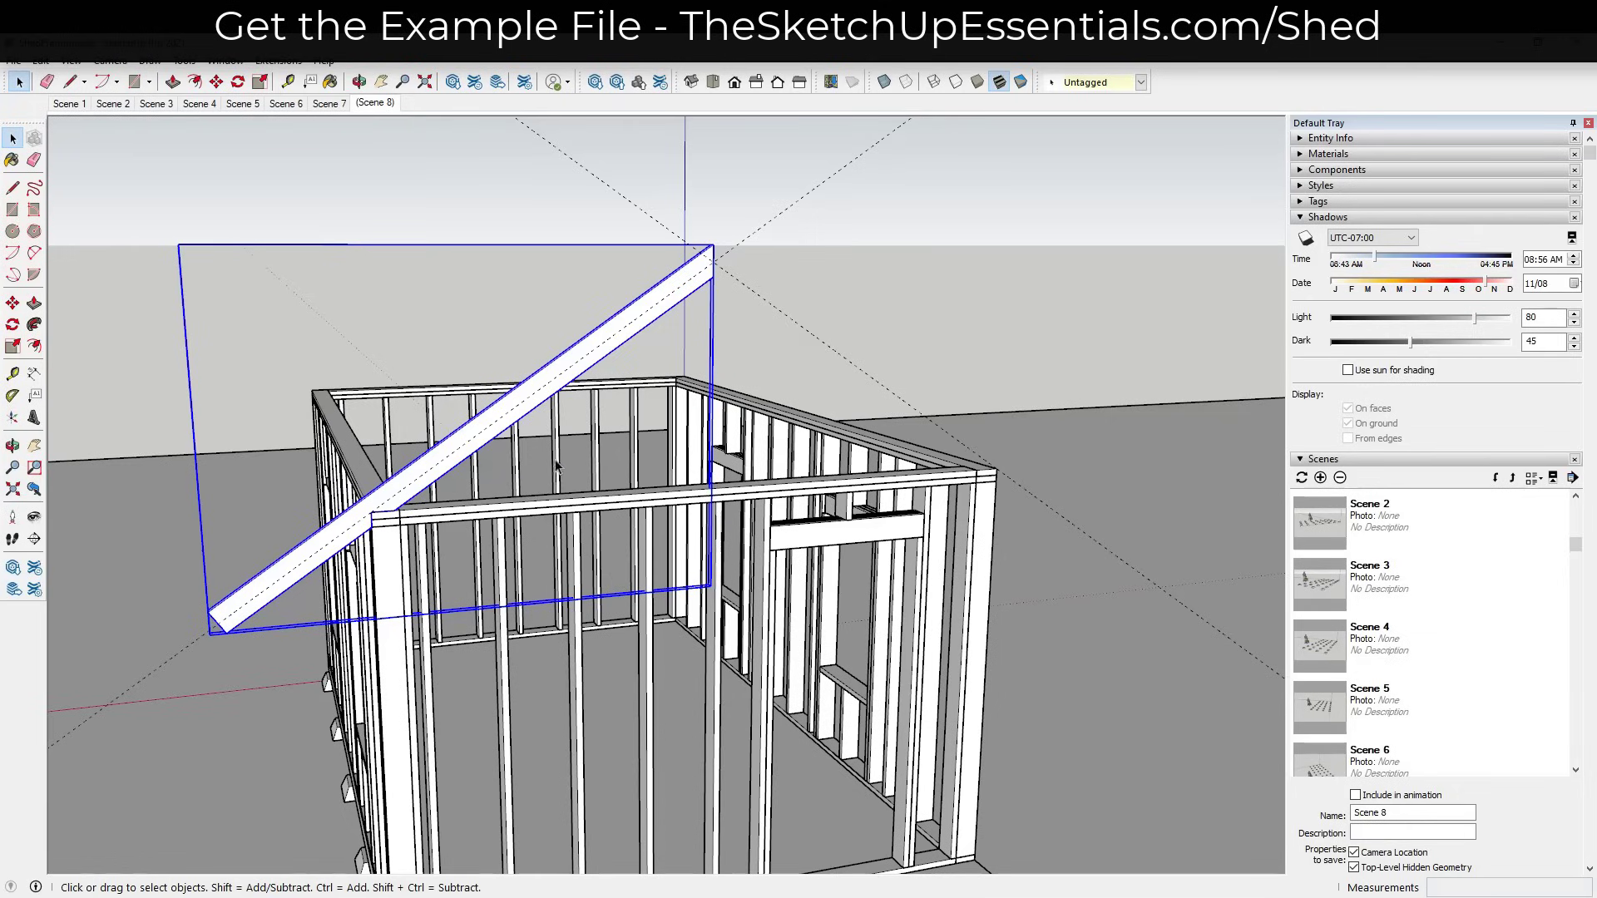
Copy the rafter component about 19' 1" sideways, to the open ground beyond the opposite long wall.
{"action": "scroll", "coordinate": [555, 466], "scroll_direction": "down", "scroll_amount": 3}
{"action": "middle_click_drag", "start_coordinate": [556, 464], "coordinate": [528, 461]}
{"action": "scroll", "coordinate": [516, 464], "scroll_direction": "up", "scroll_amount": 3}
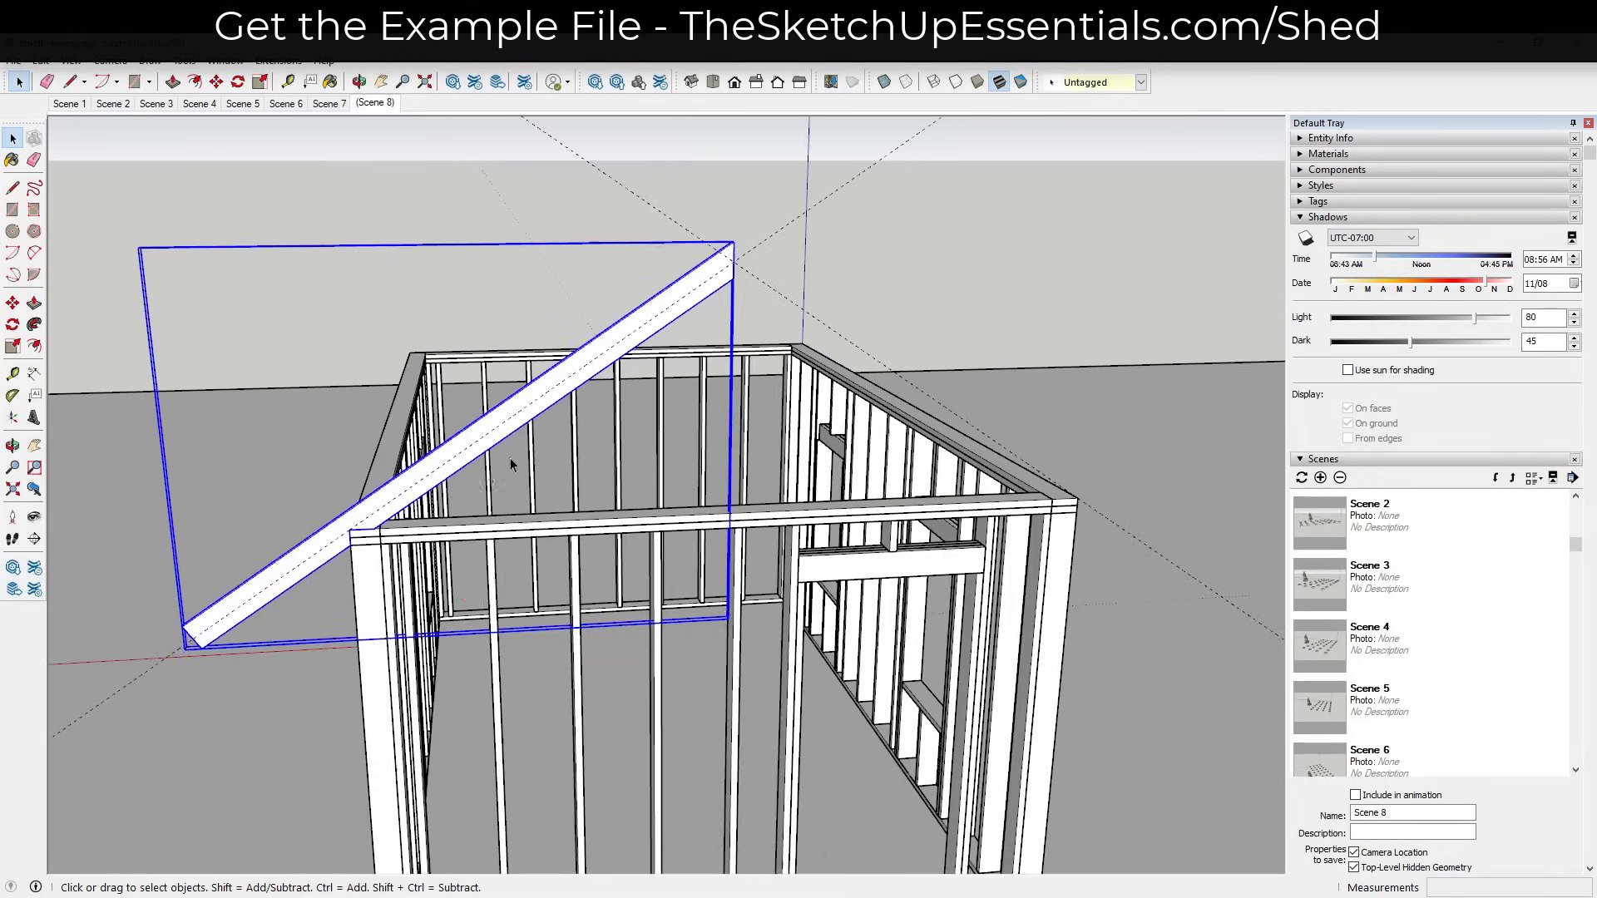
{"action": "key", "text": "m"}
{"action": "left_click", "coordinate": [182, 624]}
{"action": "key", "text": "ctrl"}
{"action": "scroll", "coordinate": [181, 624], "scroll_direction": "down", "scroll_amount": 3}
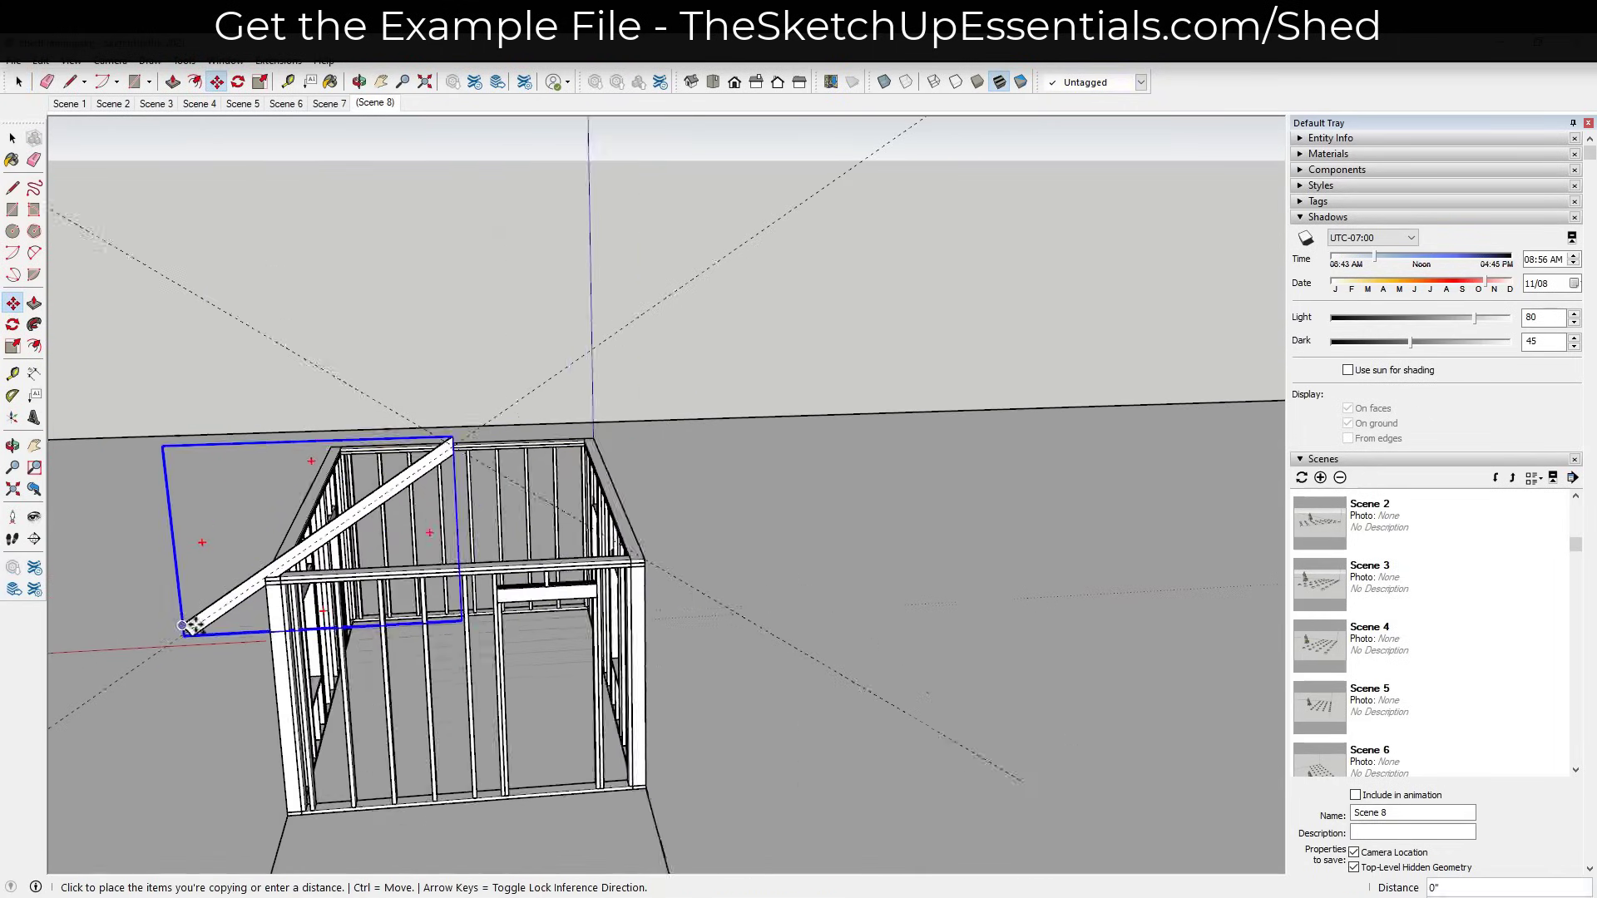
{"action": "scroll", "coordinate": [182, 624], "scroll_direction": "down", "scroll_amount": 1}
{"action": "left_click", "coordinate": [730, 604]}
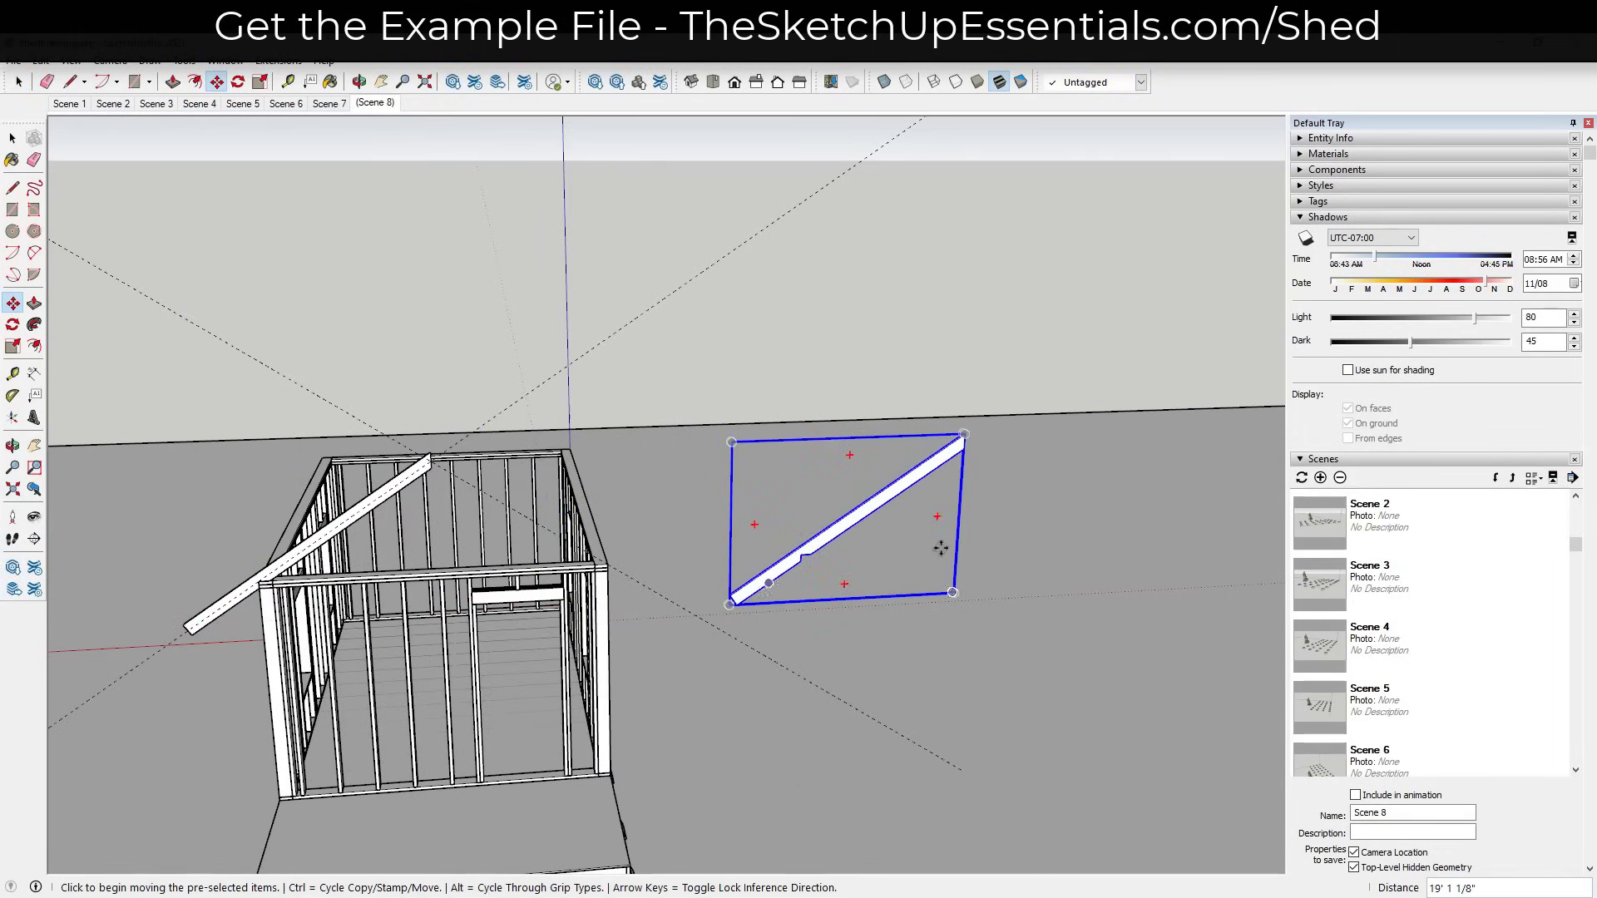
Mirror the copied rafter by scaling it -1 along the red axis.
{"action": "scroll", "coordinate": [938, 539], "scroll_direction": "up", "scroll_amount": 3}
{"action": "key", "text": "s"}
{"action": "scroll", "coordinate": [977, 499], "scroll_direction": "up", "scroll_amount": 5}
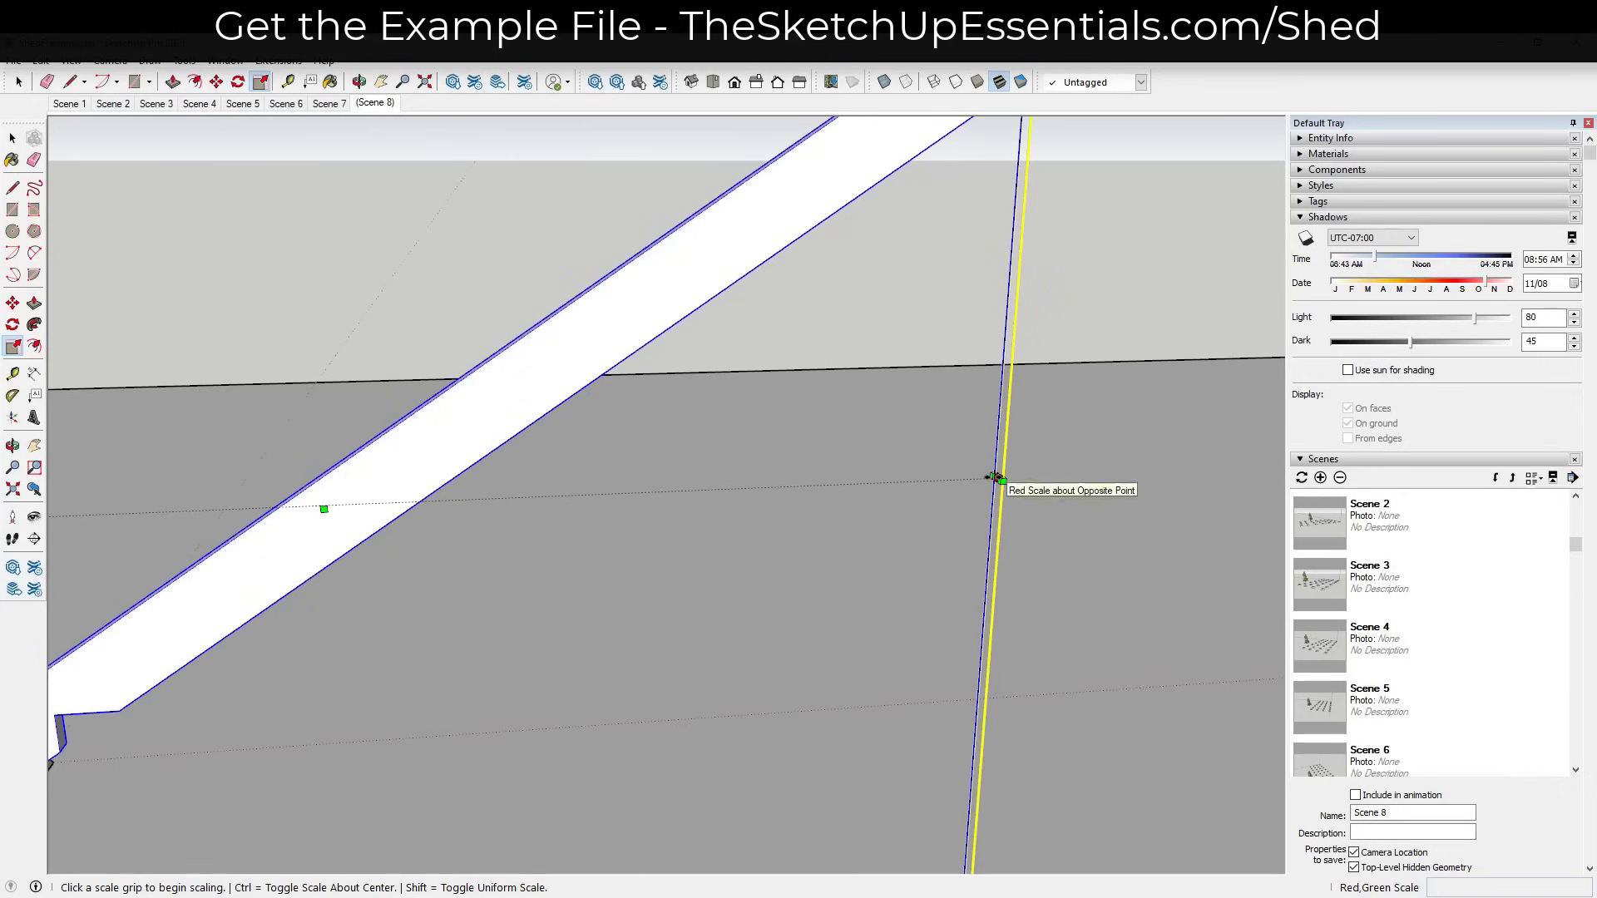
{"action": "left_click", "coordinate": [996, 477]}
{"action": "scroll", "coordinate": [701, 492], "scroll_direction": "down", "scroll_amount": 6}
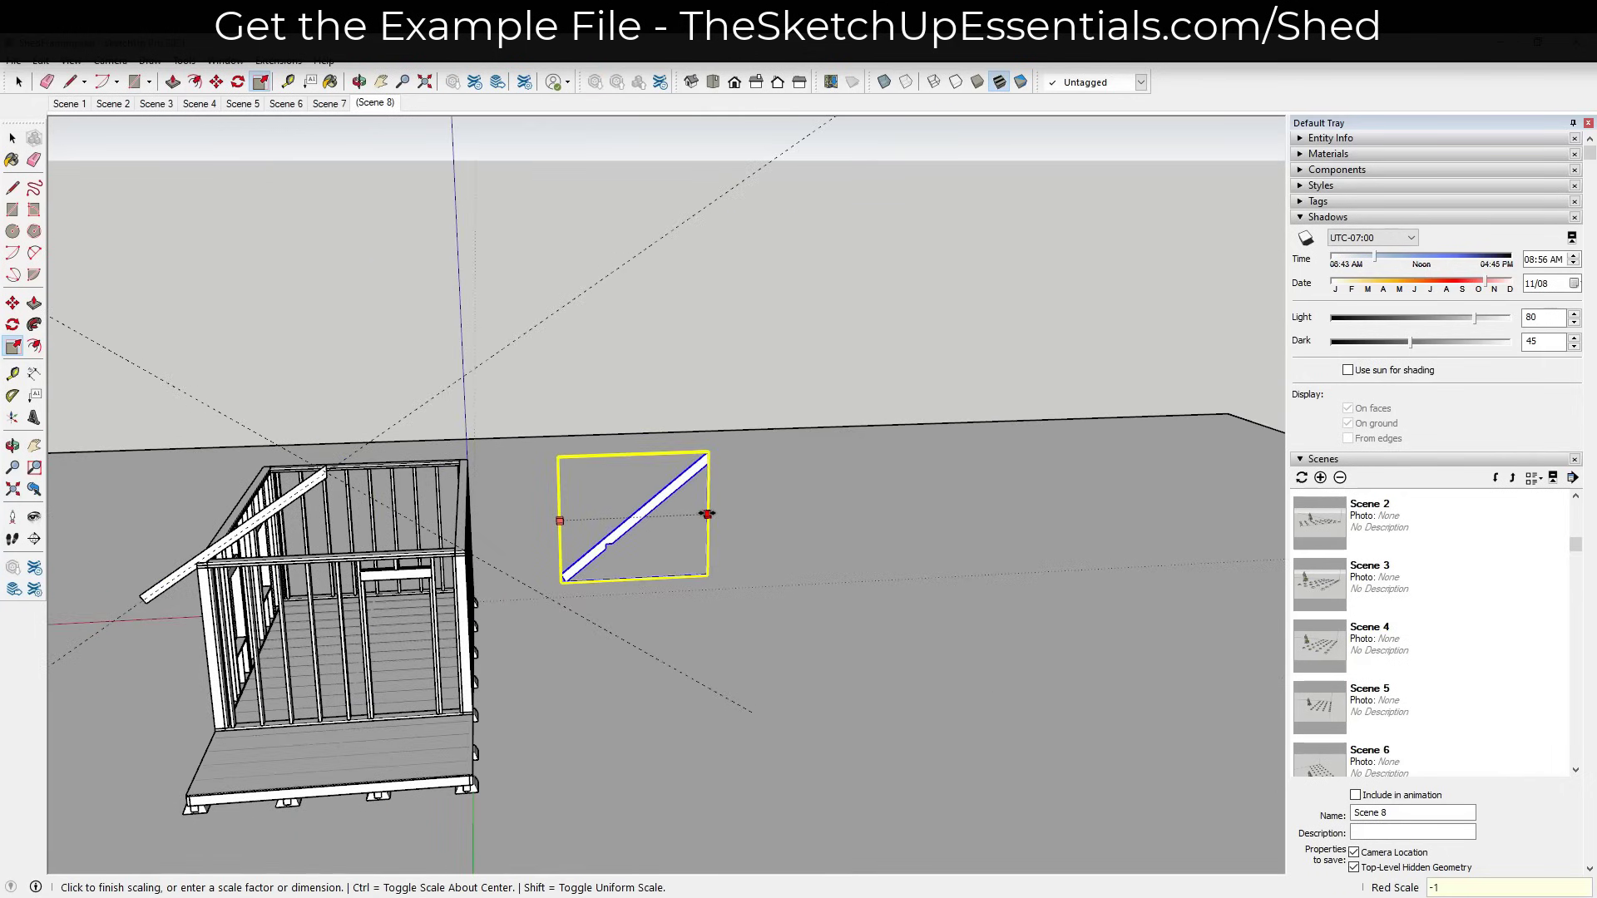
{"action": "type", "text": "-1"}
{"action": "key", "text": "Return"}
{"action": "key", "text": "space"}
Move the mirrored rafter by its upper peak corner onto the matching peak corner of the first rafter.
{"action": "scroll", "coordinate": [372, 480], "scroll_direction": "up", "scroll_amount": 3}
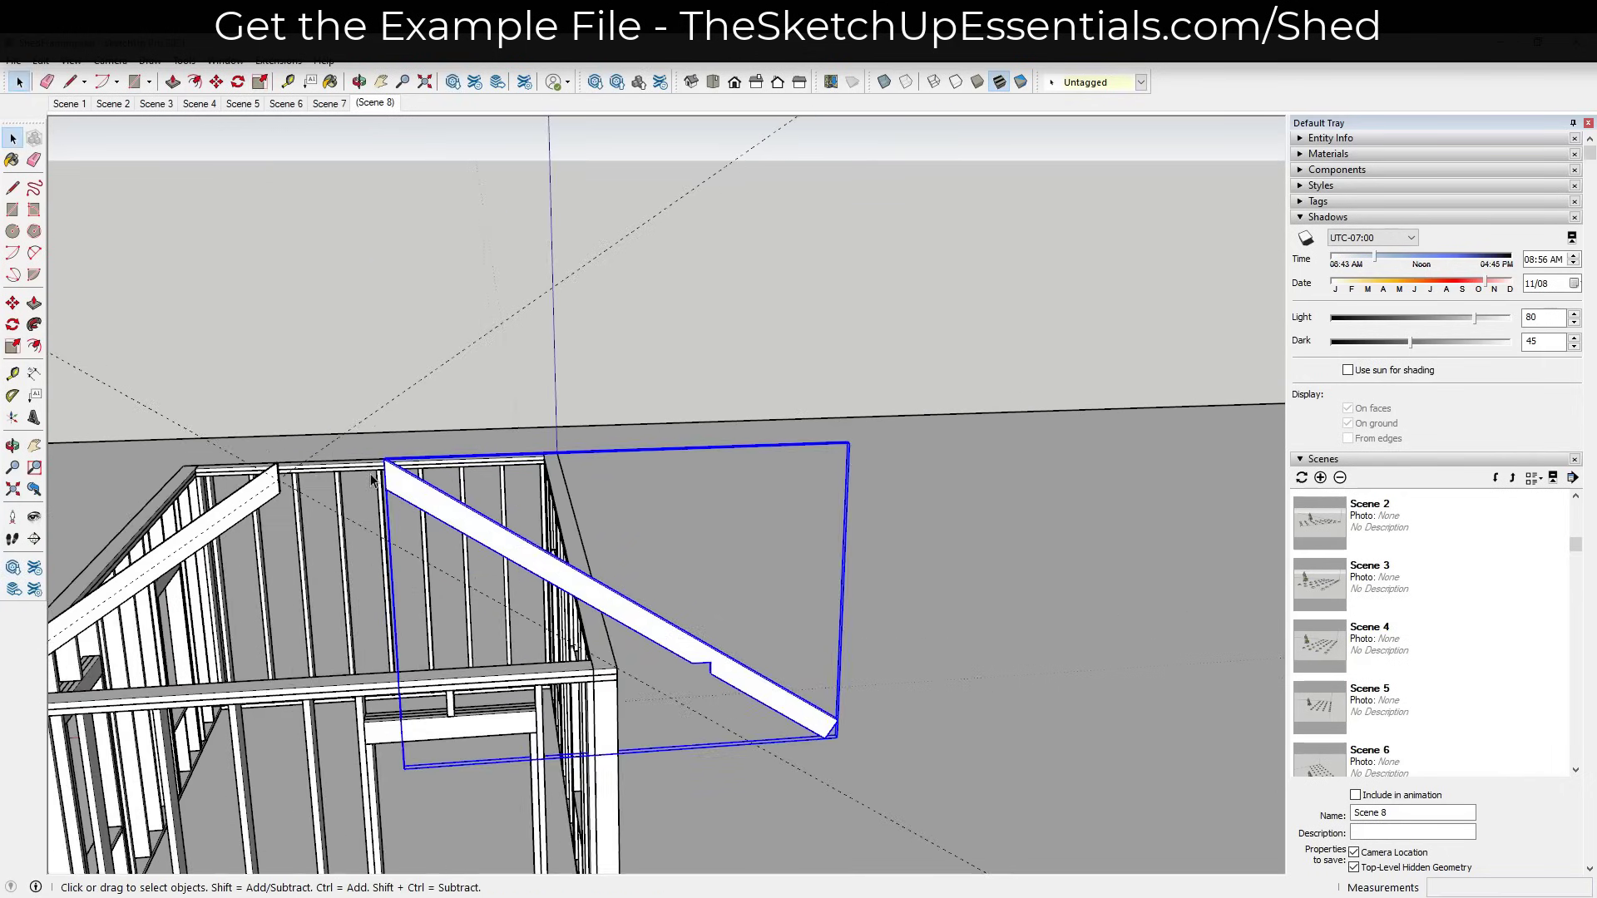
{"action": "scroll", "coordinate": [371, 480], "scroll_direction": "up", "scroll_amount": 2}
{"action": "key", "text": "m"}
{"action": "left_click", "coordinate": [382, 461]}
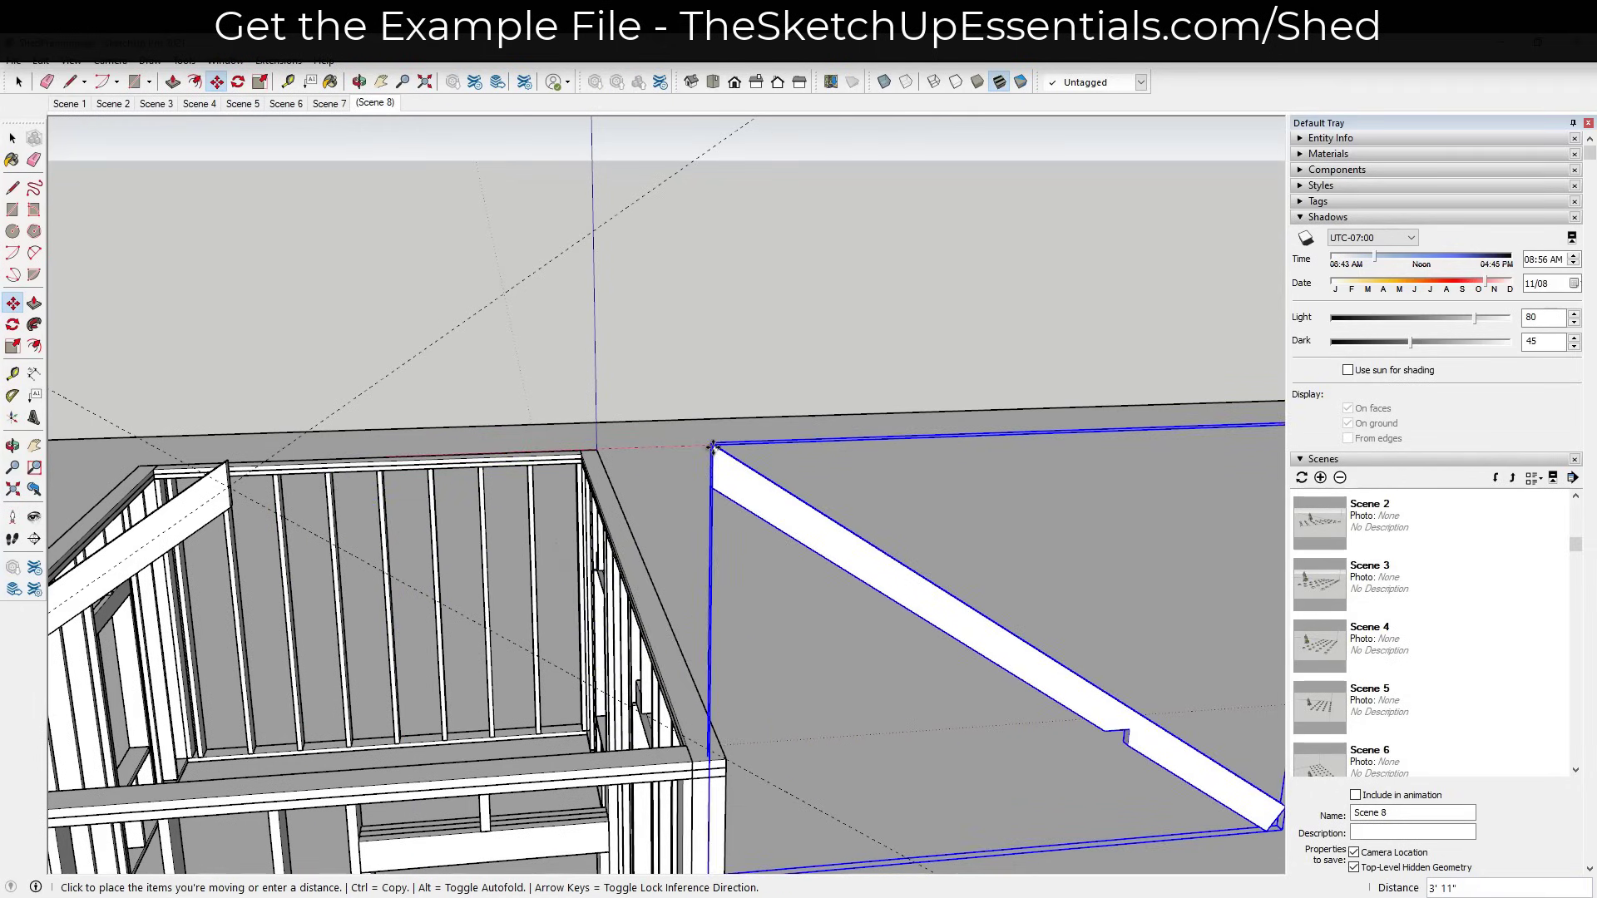
{"action": "left_click", "coordinate": [251, 462]}
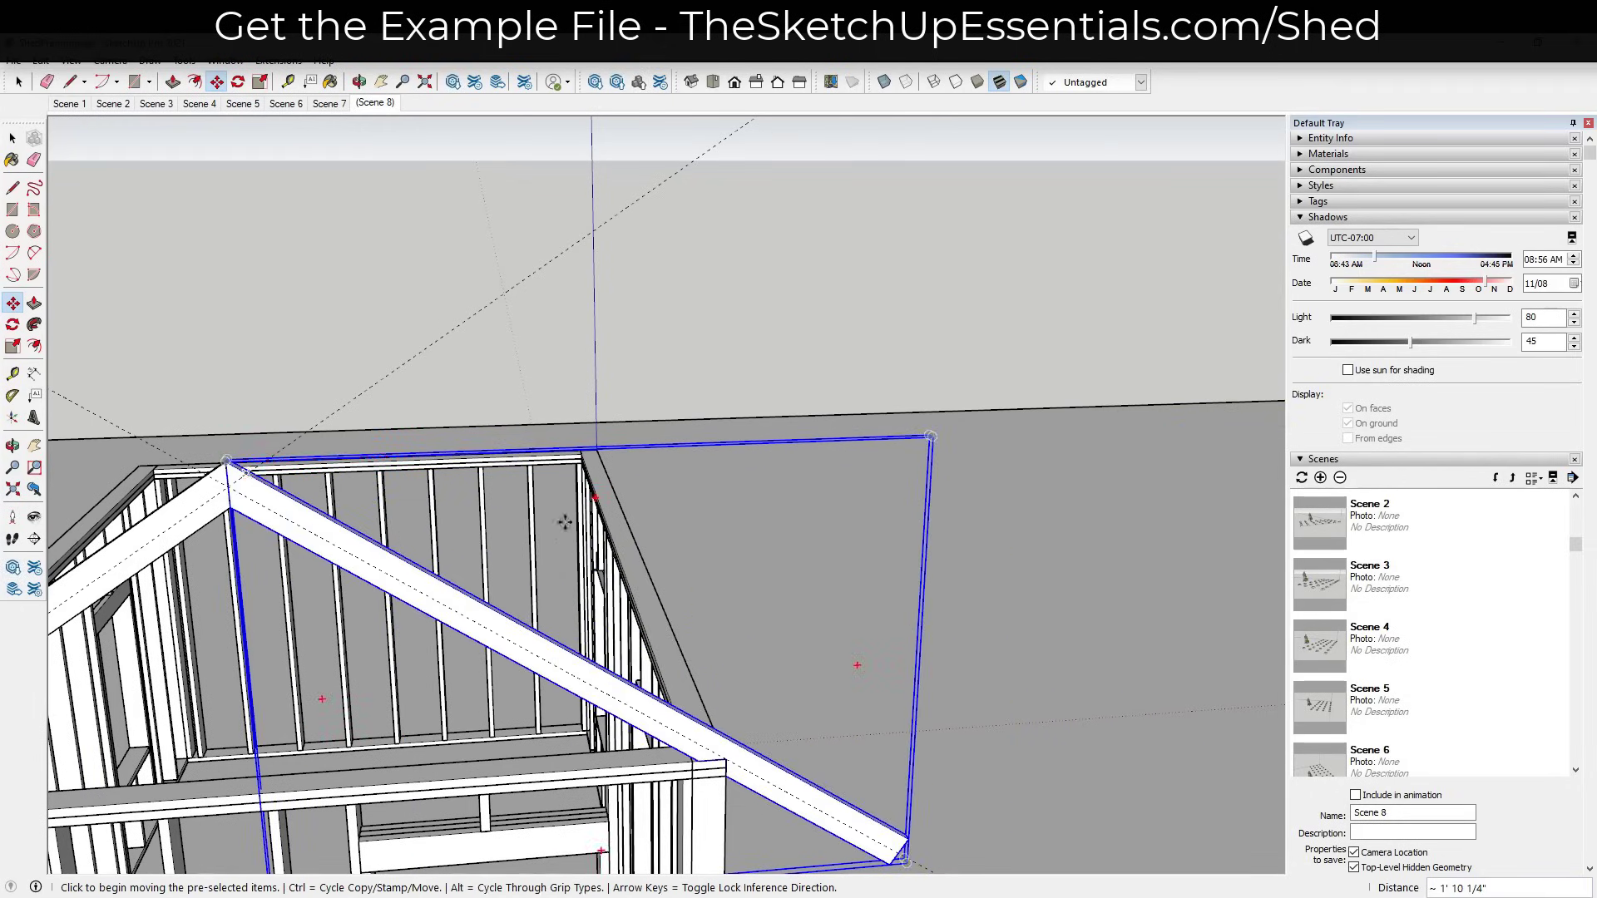
Edit the rafter component and push its lower end face inward to shorten the overhang, then close the component.
{"action": "scroll", "coordinate": [603, 544], "scroll_direction": "down", "scroll_amount": 4}
{"action": "scroll", "coordinate": [603, 544], "scroll_direction": "up", "scroll_amount": 3}
{"action": "middle_click_drag", "start_coordinate": [503, 523], "coordinate": [582, 532]}
{"action": "scroll", "coordinate": [524, 545], "scroll_direction": "up", "scroll_amount": 2}
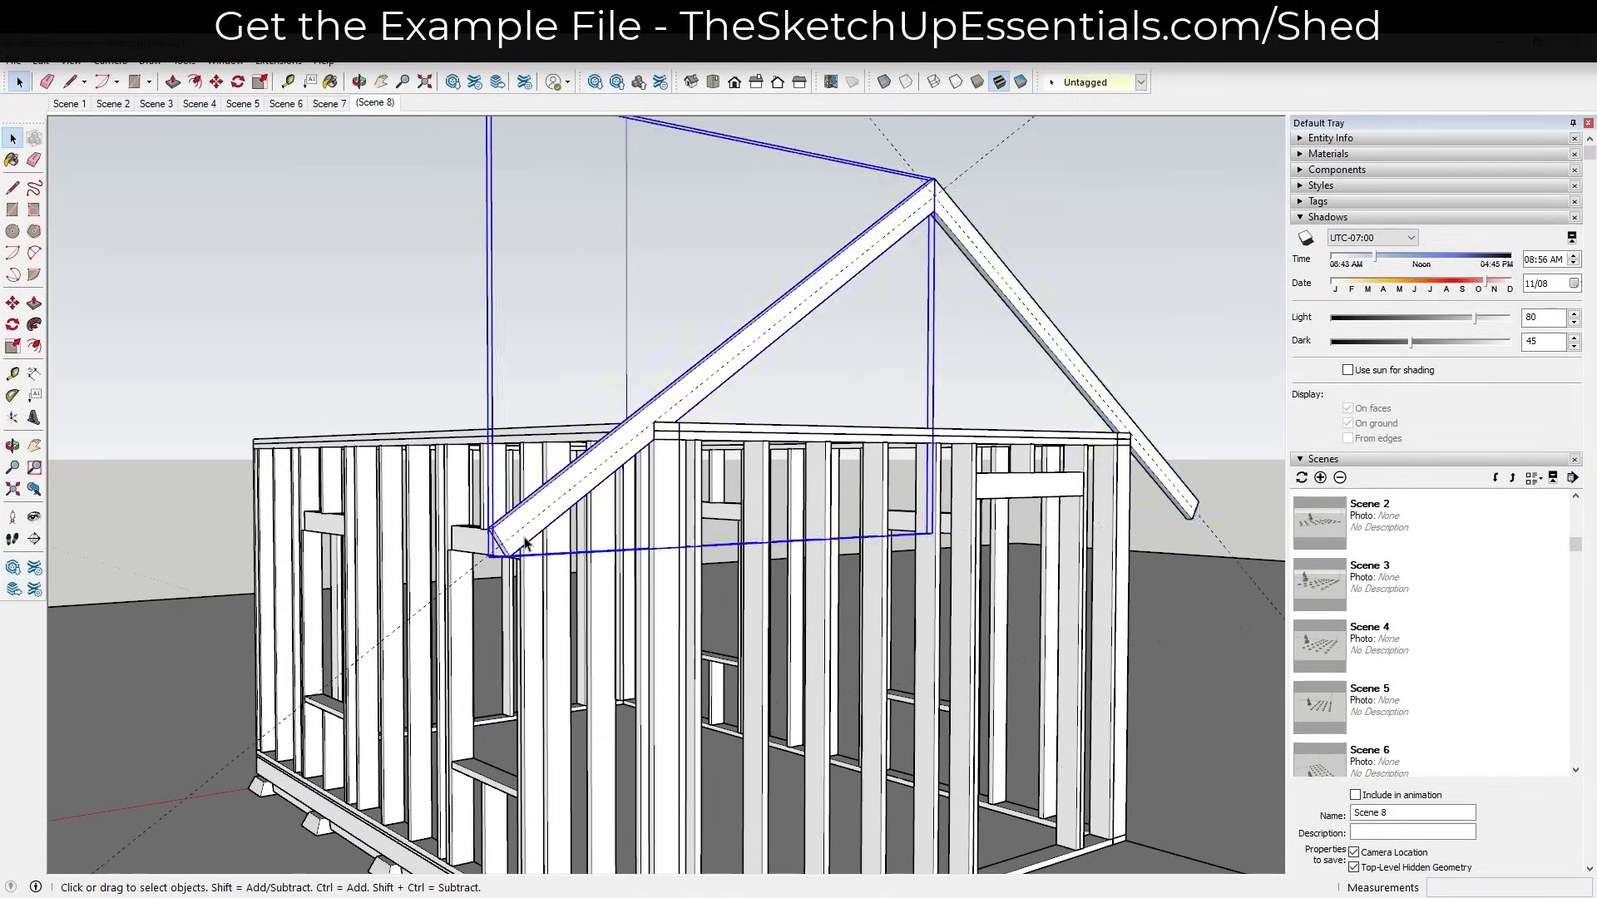
{"action": "key", "text": "space"}
{"action": "key", "text": "p"}
{"action": "scroll", "coordinate": [520, 550], "scroll_direction": "up", "scroll_amount": 2}
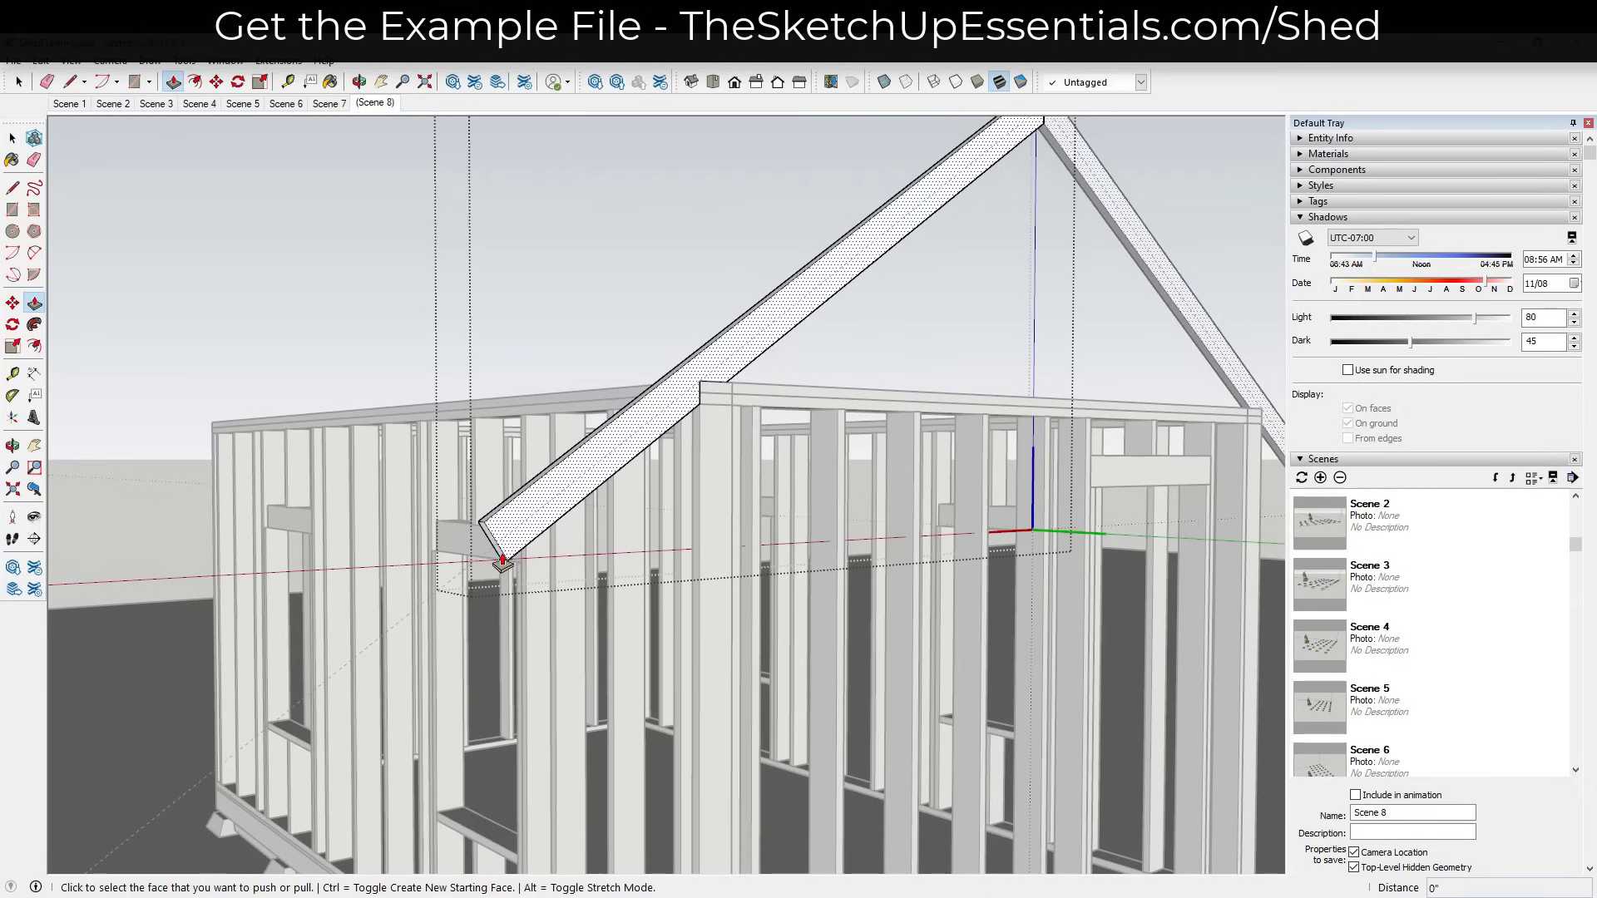
{"action": "left_click_drag", "start_coordinate": [498, 562], "coordinate": [645, 452]}
{"action": "key", "text": "space"}
{"action": "scroll", "coordinate": [644, 452], "scroll_direction": "down", "scroll_amount": 3}
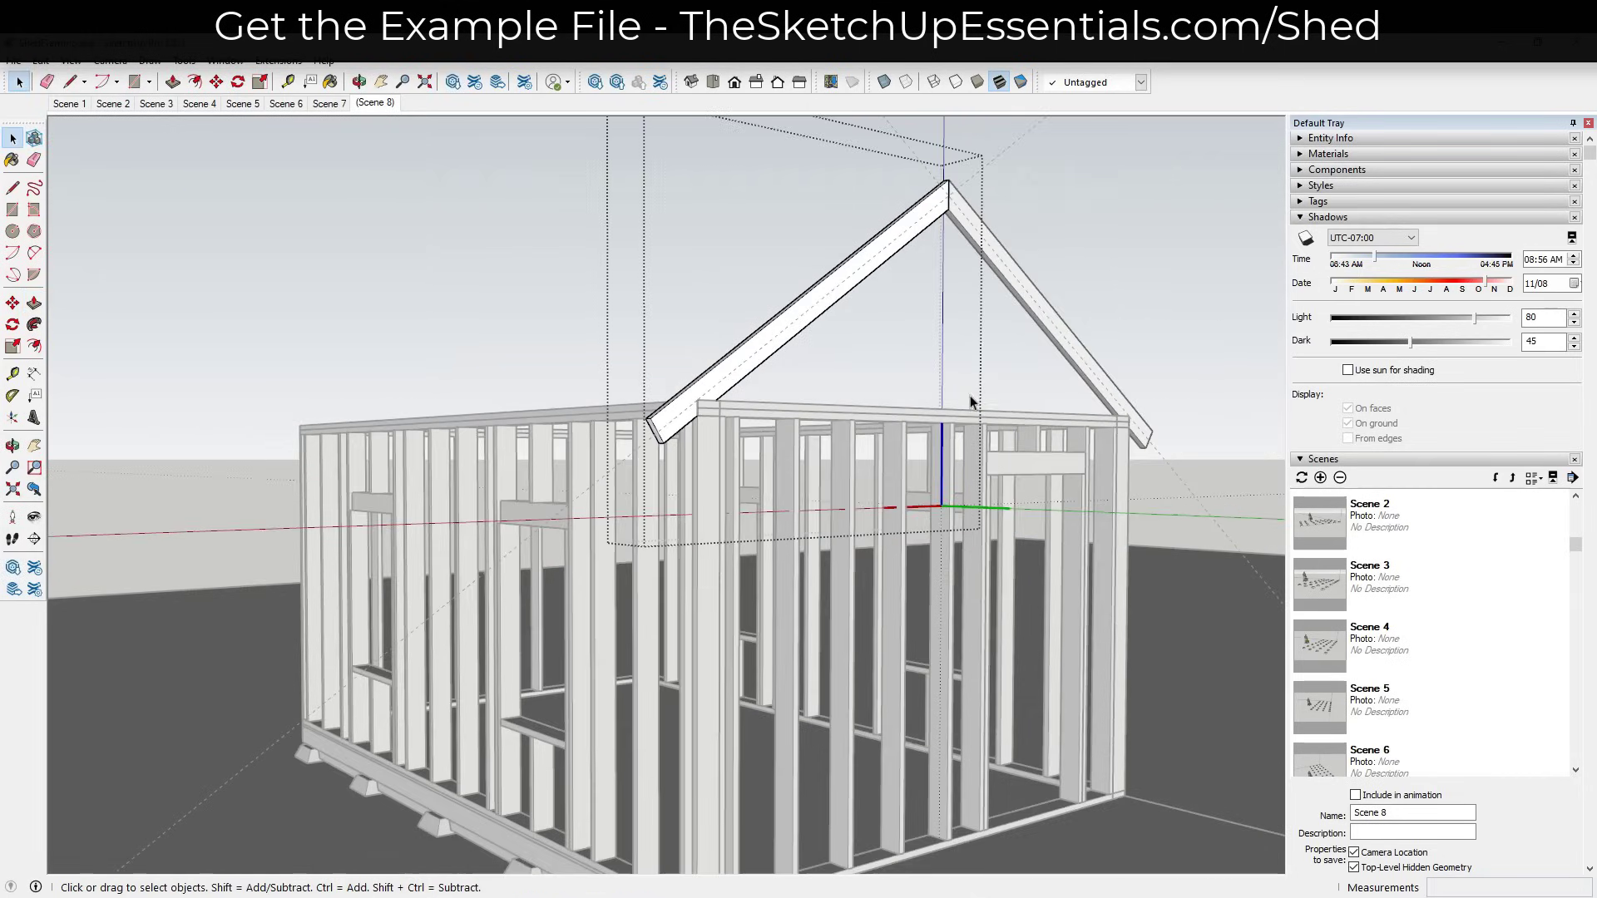
{"action": "left_click", "coordinate": [1176, 281]}
{"action": "middle_click_drag", "start_coordinate": [1176, 281], "coordinate": [755, 438]}
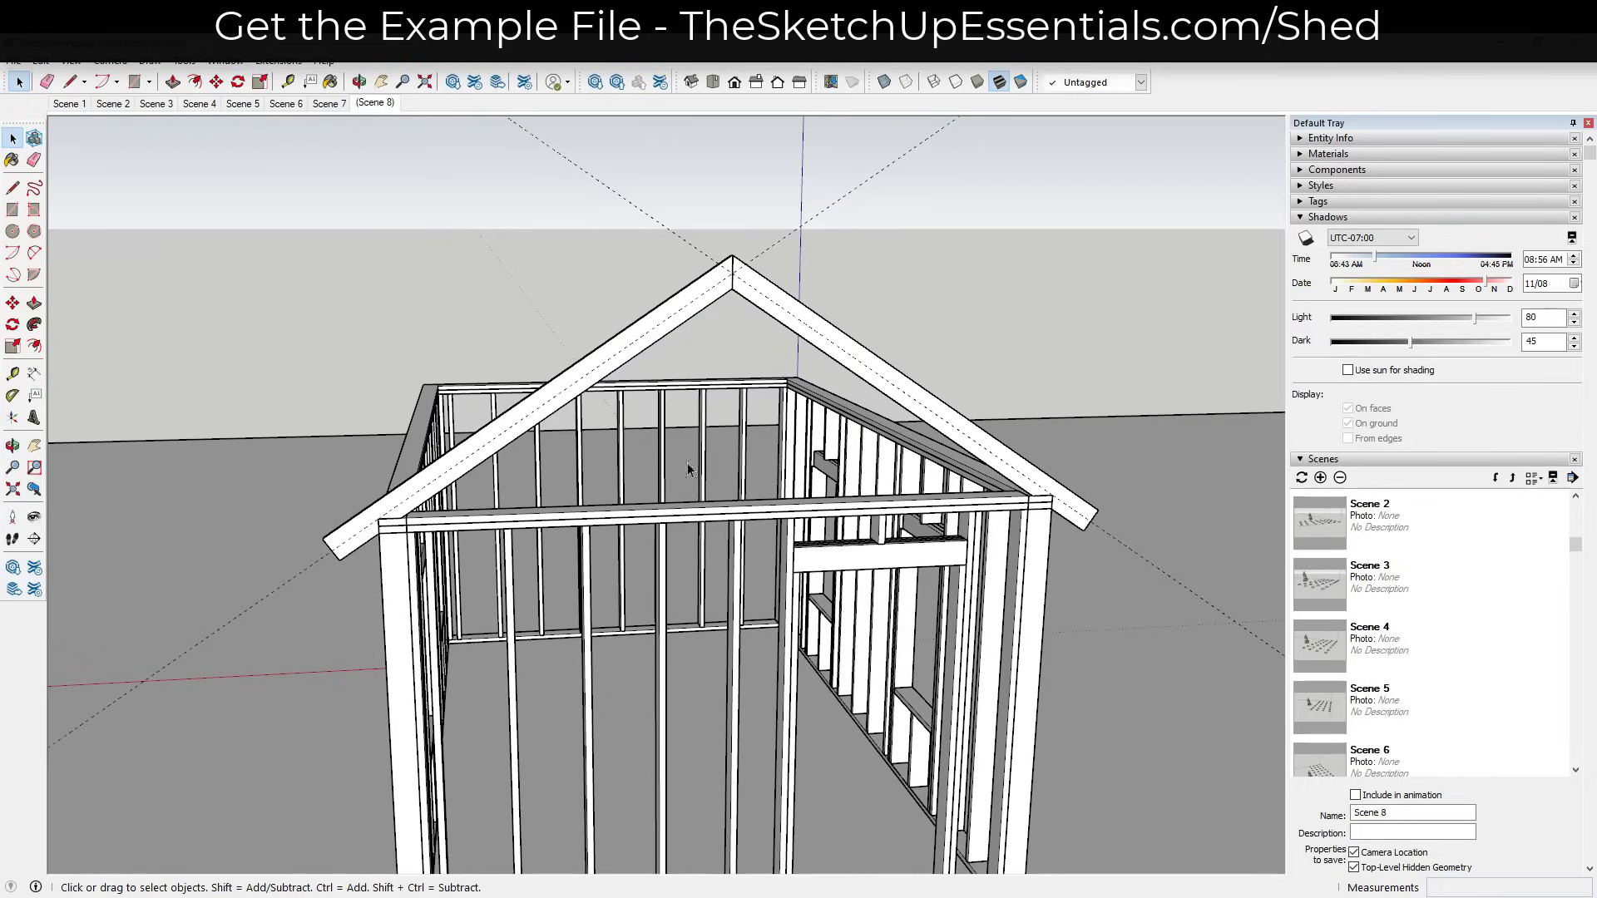
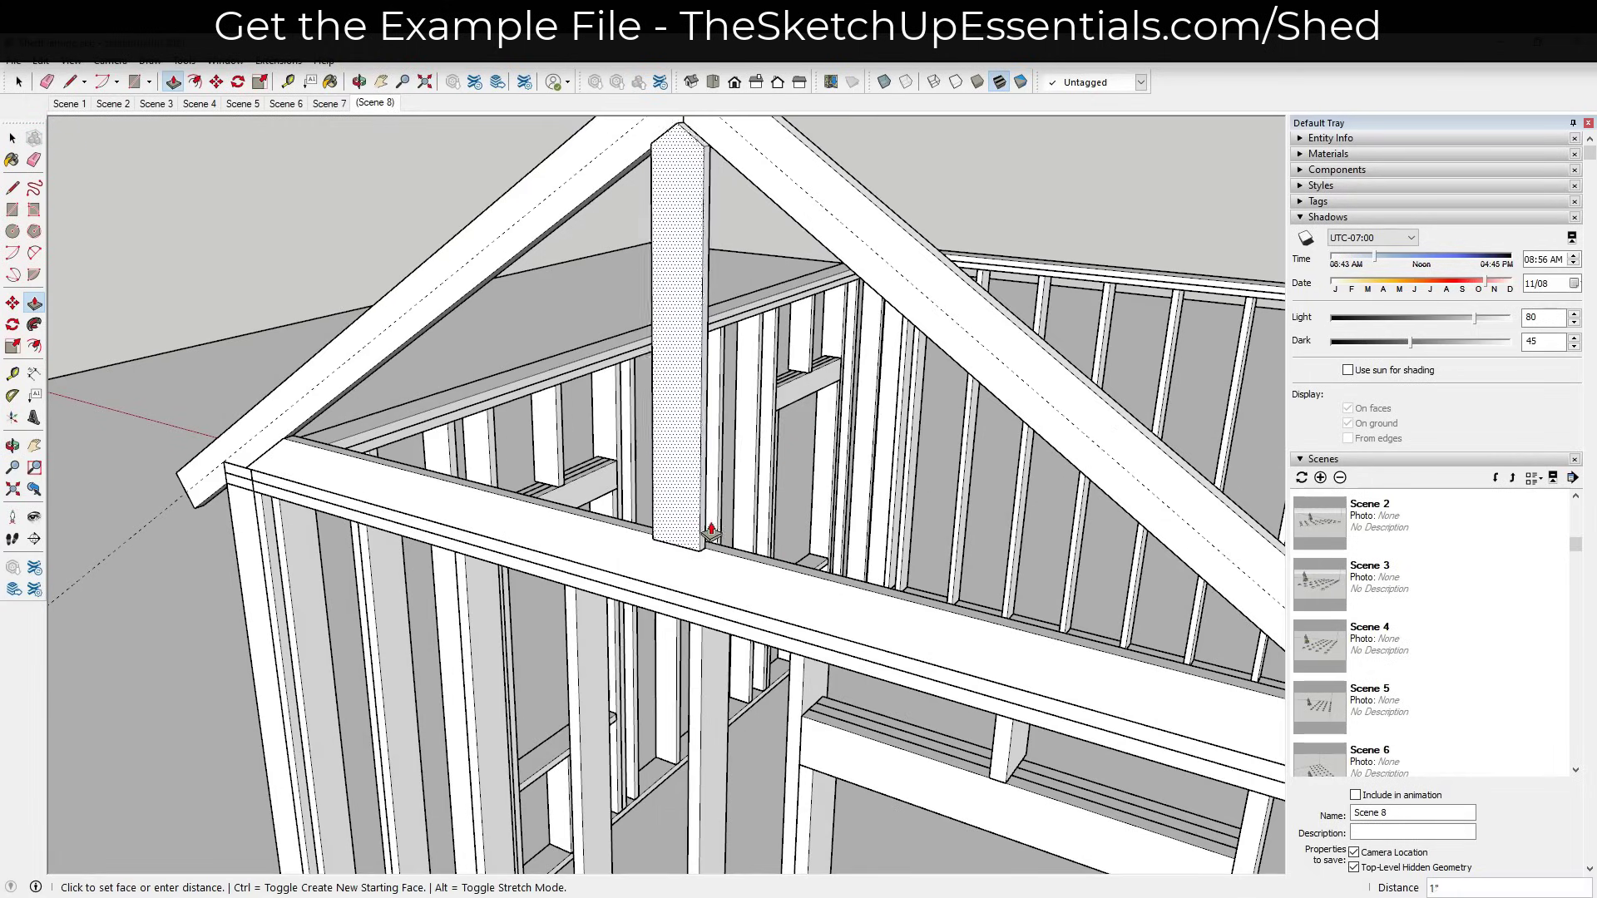
Turn the vertical centre post beneath the ridge into a component.
{"action": "scroll", "coordinate": [760, 563], "scroll_direction": "up", "scroll_amount": 2}
{"action": "right_click", "coordinate": [690, 426]}
{"action": "left_click", "coordinate": [760, 546]}
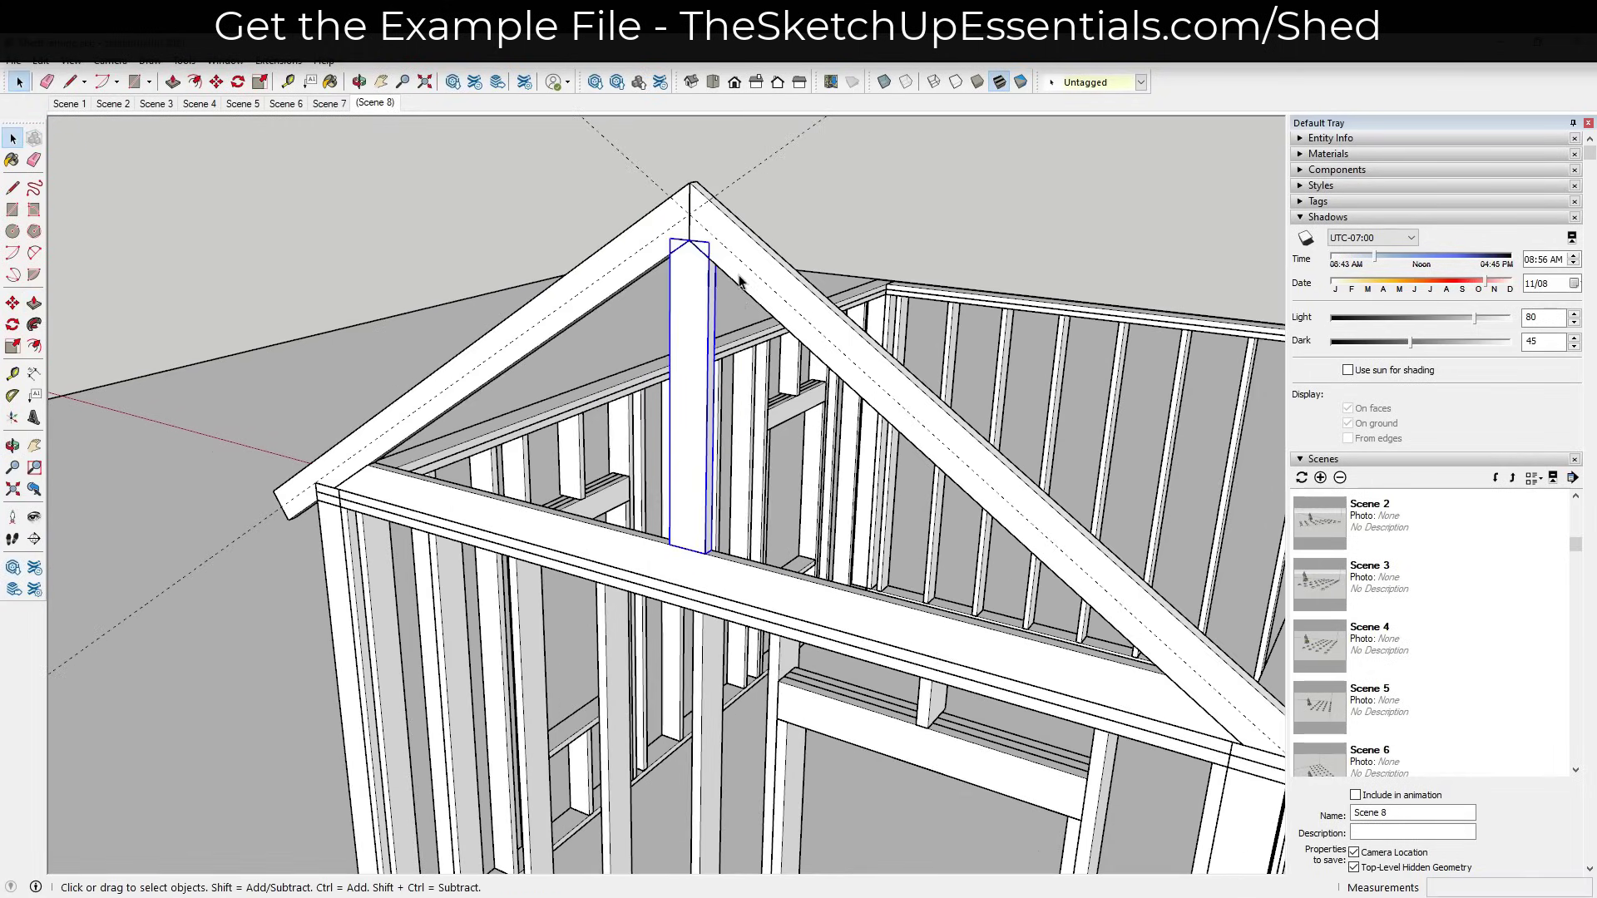
Model a thin rectangular gusset plate over the joint between the centre post and the bottom rafter, starting from the bottom rafter's lower-edge midpoint.
{"action": "scroll", "coordinate": [657, 575], "scroll_direction": "up", "scroll_amount": 5}
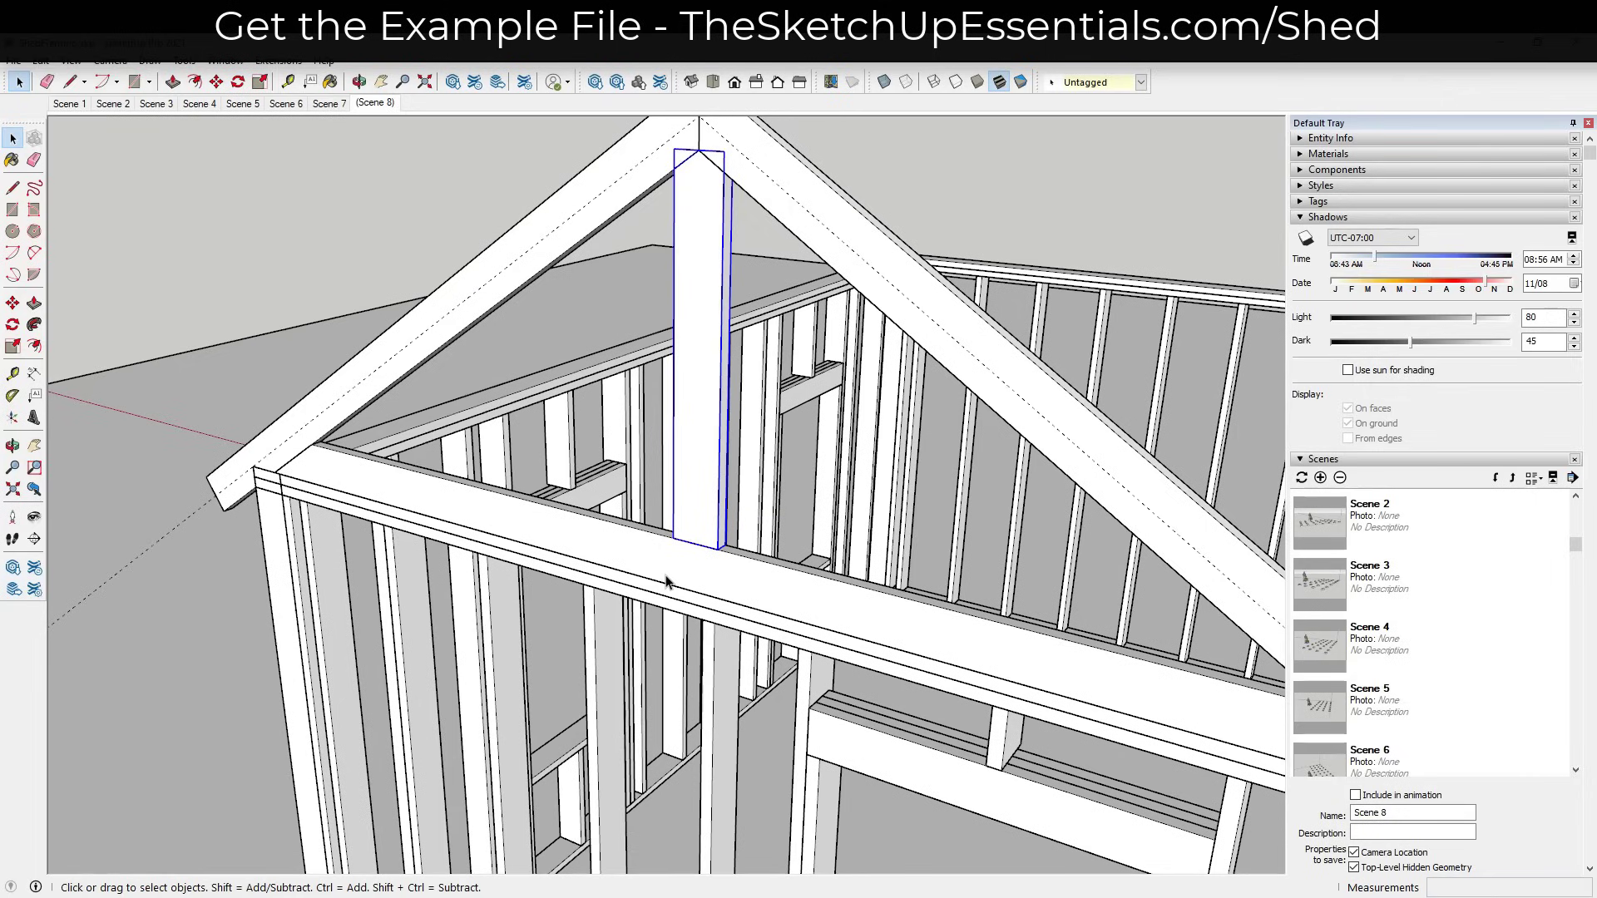
{"action": "key", "text": "l"}
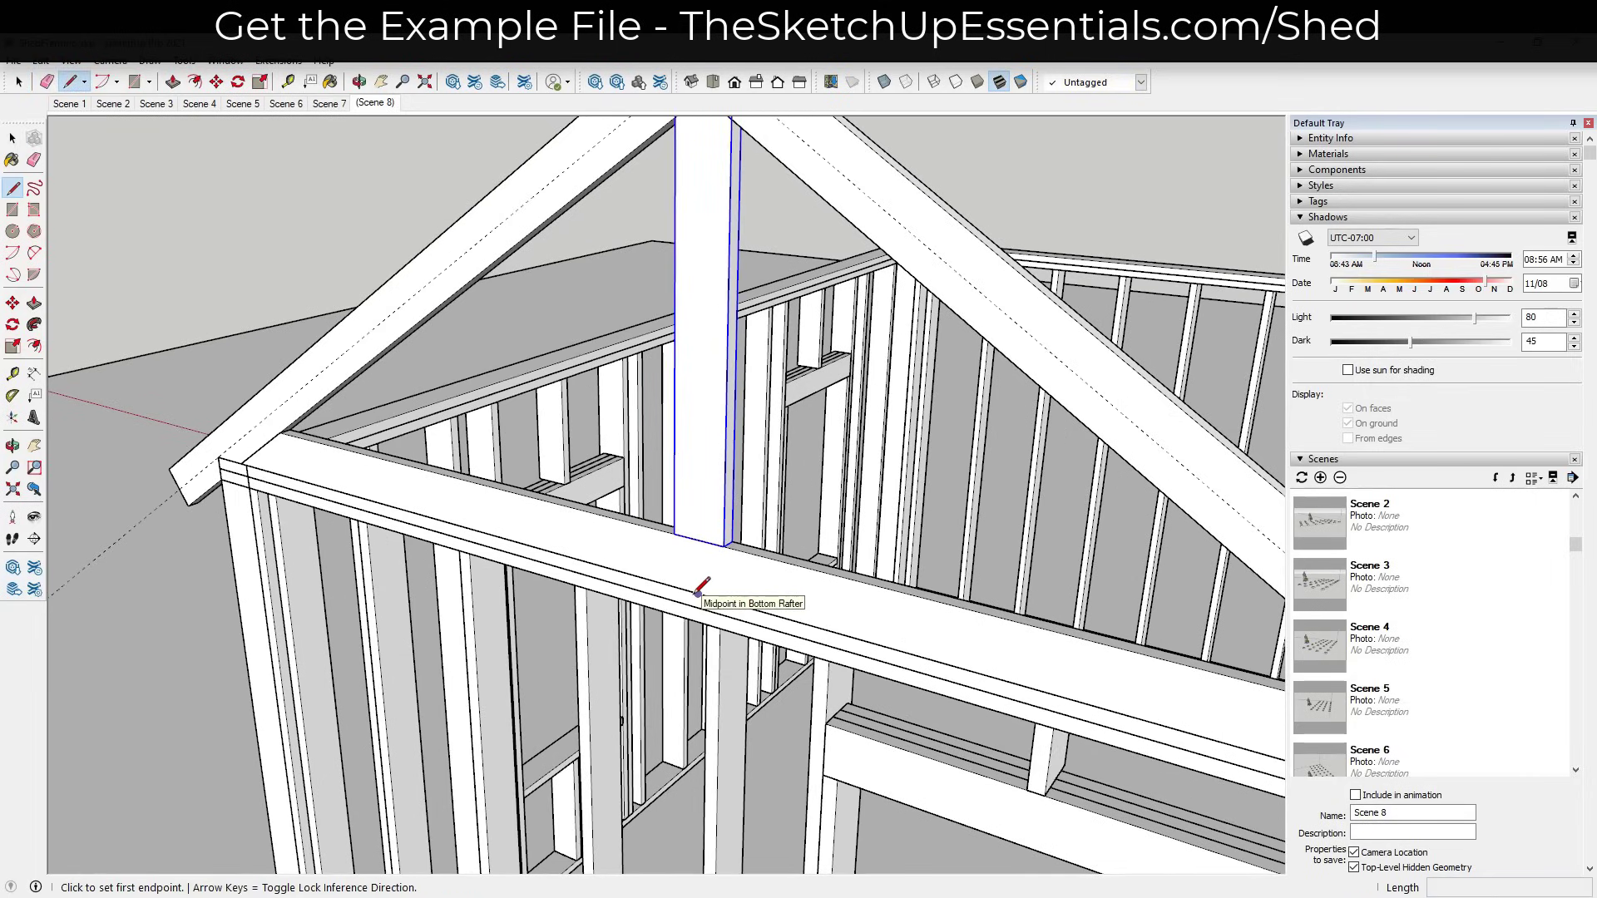
{"action": "left_click", "coordinate": [698, 594]}
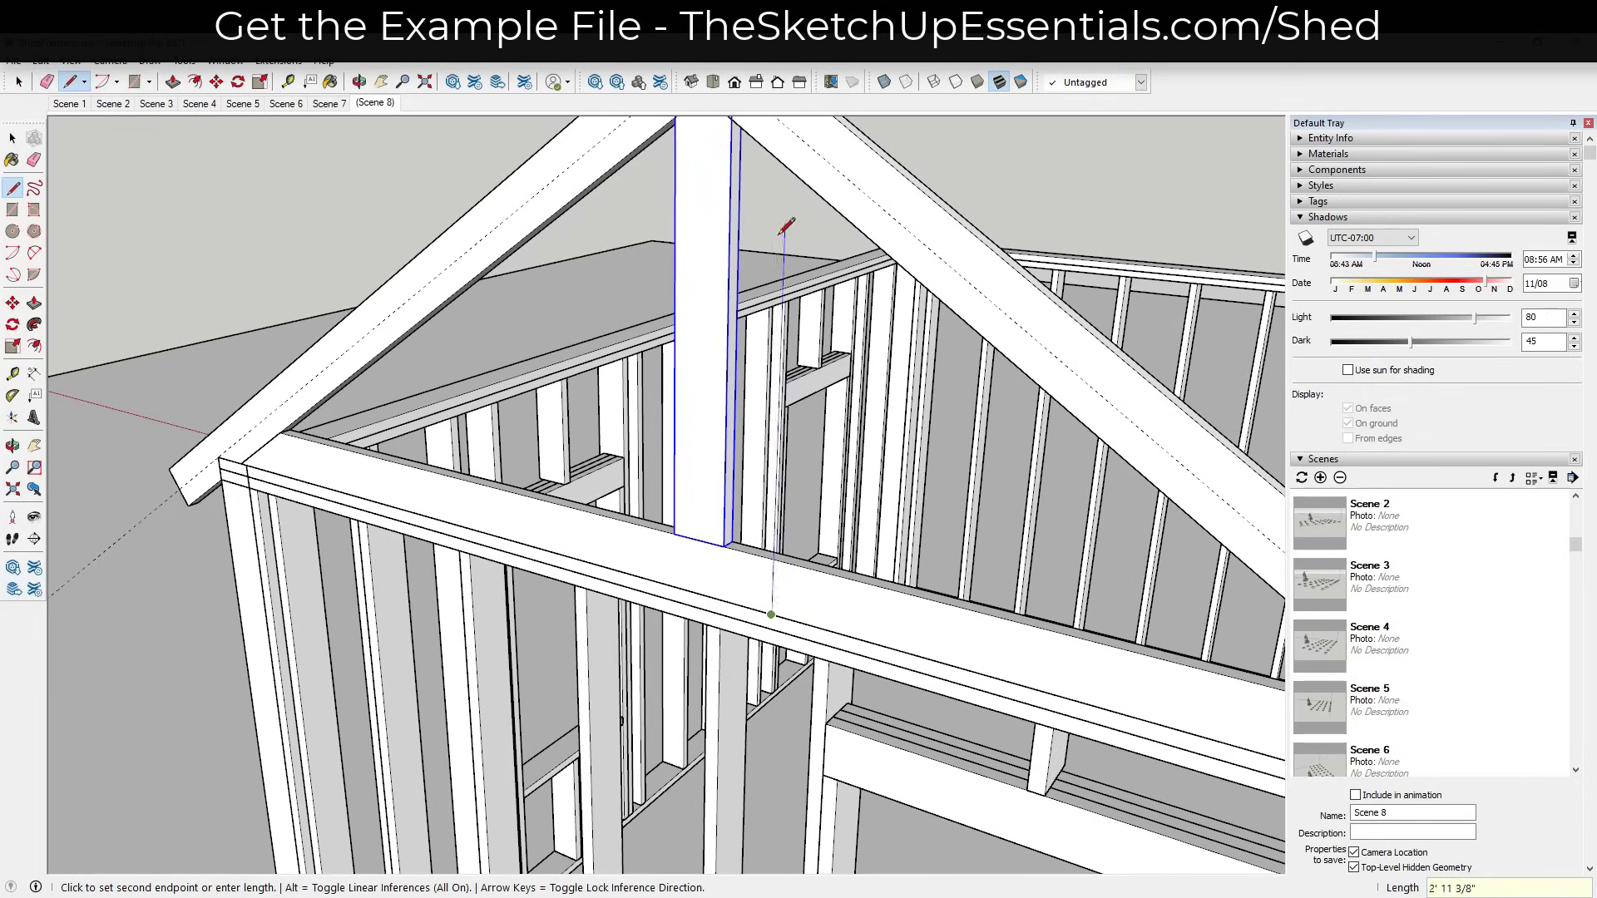
{"action": "mouse_move", "coordinate": [777, 297]}
{"action": "middle_mouse_down"}
{"action": "mouse_move", "coordinate": [604, 298]}
{"action": "mouse_move", "coordinate": [467, 360]}
{"action": "mouse_move", "coordinate": [1101, 591]}
{"action": "middle_mouse_up"}
{"action": "key", "text": "space"}
{"action": "left_click", "coordinate": [963, 552]}
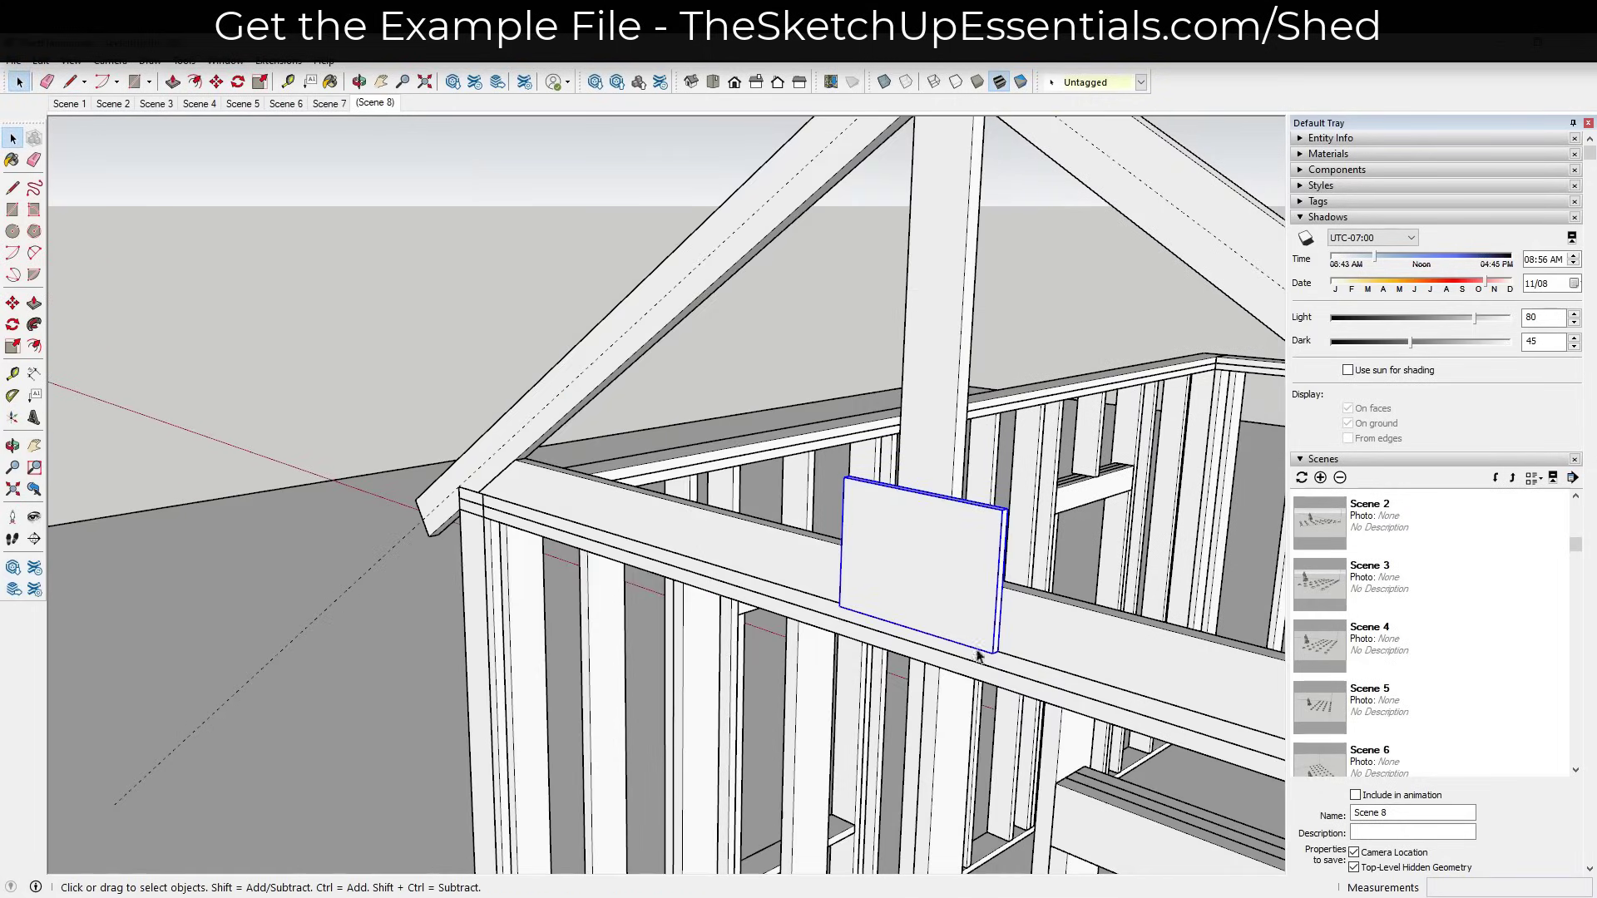
Model a thin triangular gusset plate over the ridge joint, starting its outline from the peak corner of the rafters.
{"action": "scroll", "coordinate": [978, 657], "scroll_direction": "down", "scroll_amount": 3}
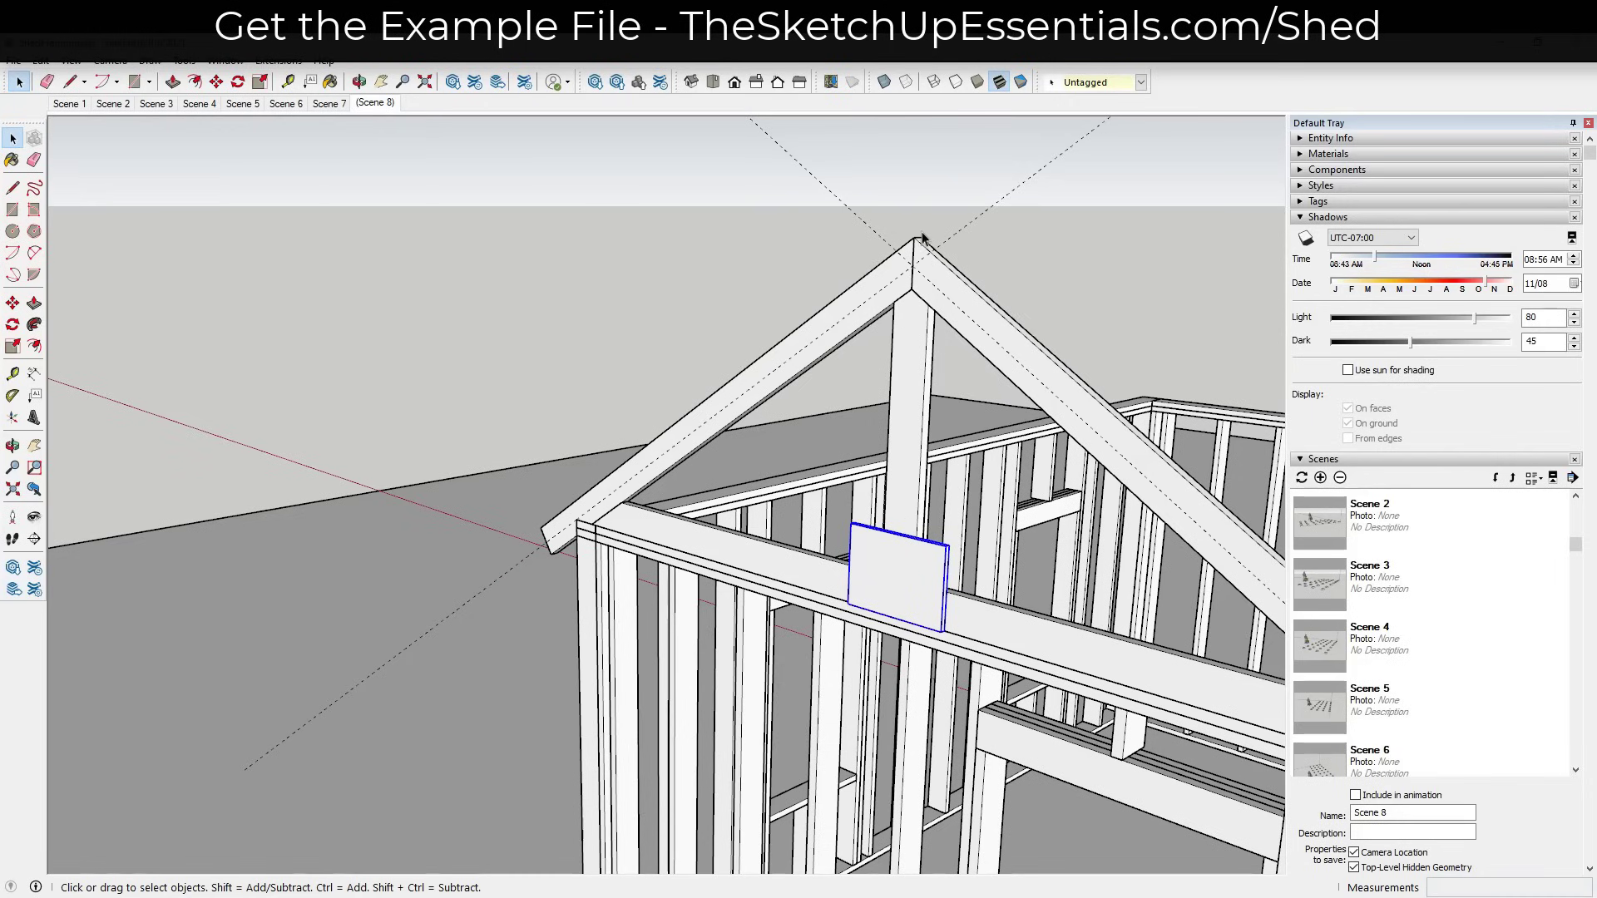
{"action": "key", "text": "l"}
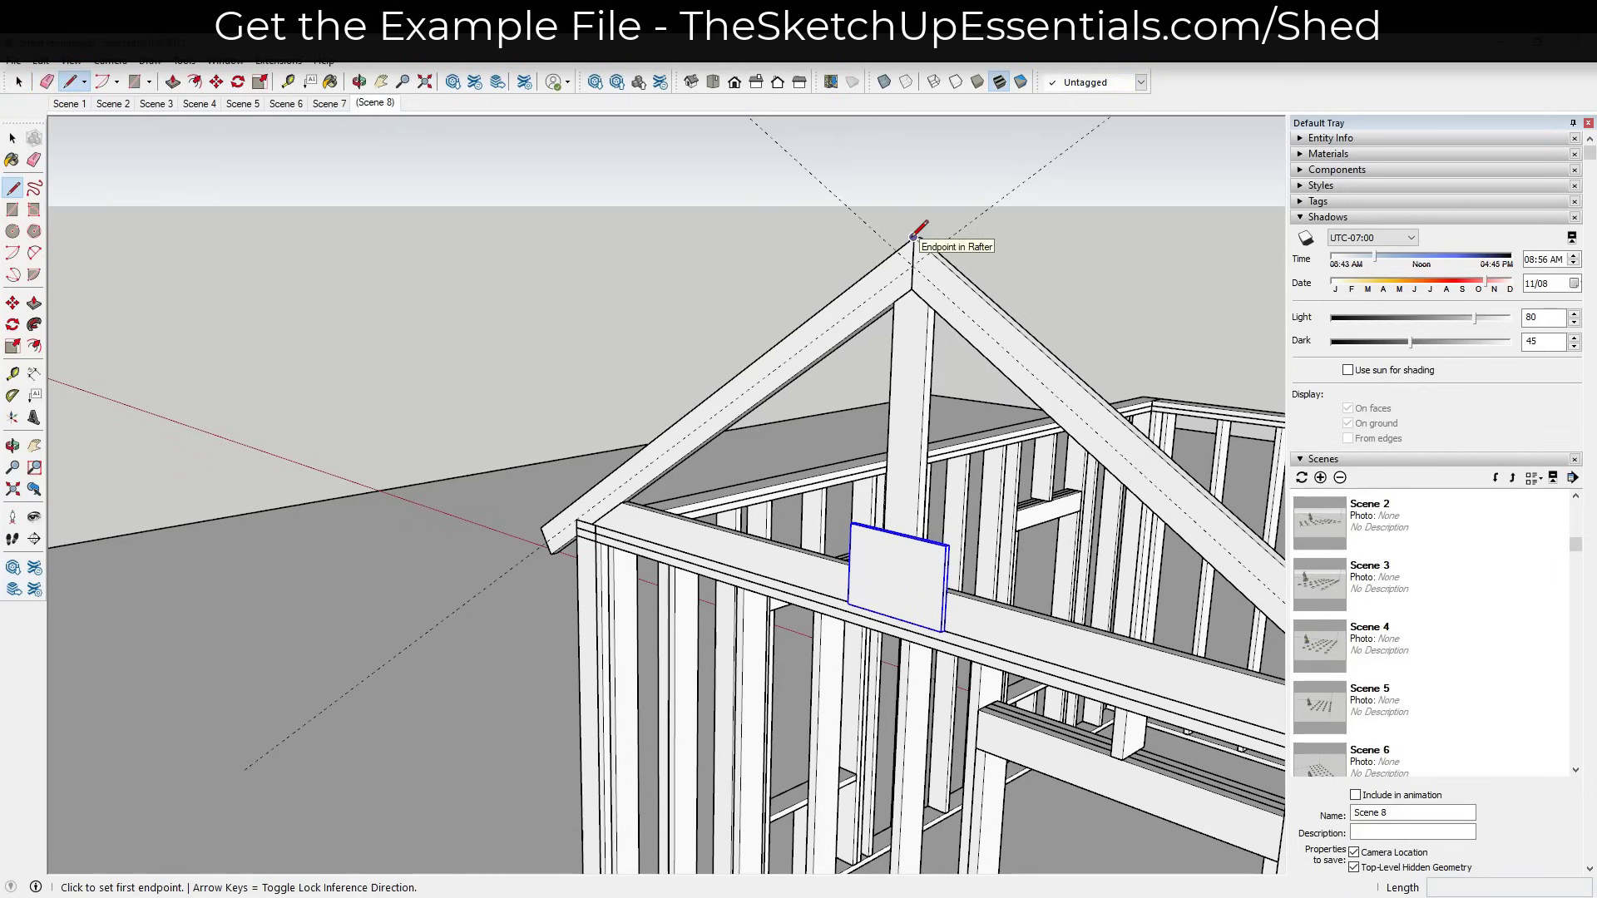
{"action": "left_click", "coordinate": [914, 237]}
{"action": "middle_click_drag", "start_coordinate": [1027, 356], "coordinate": [790, 399]}
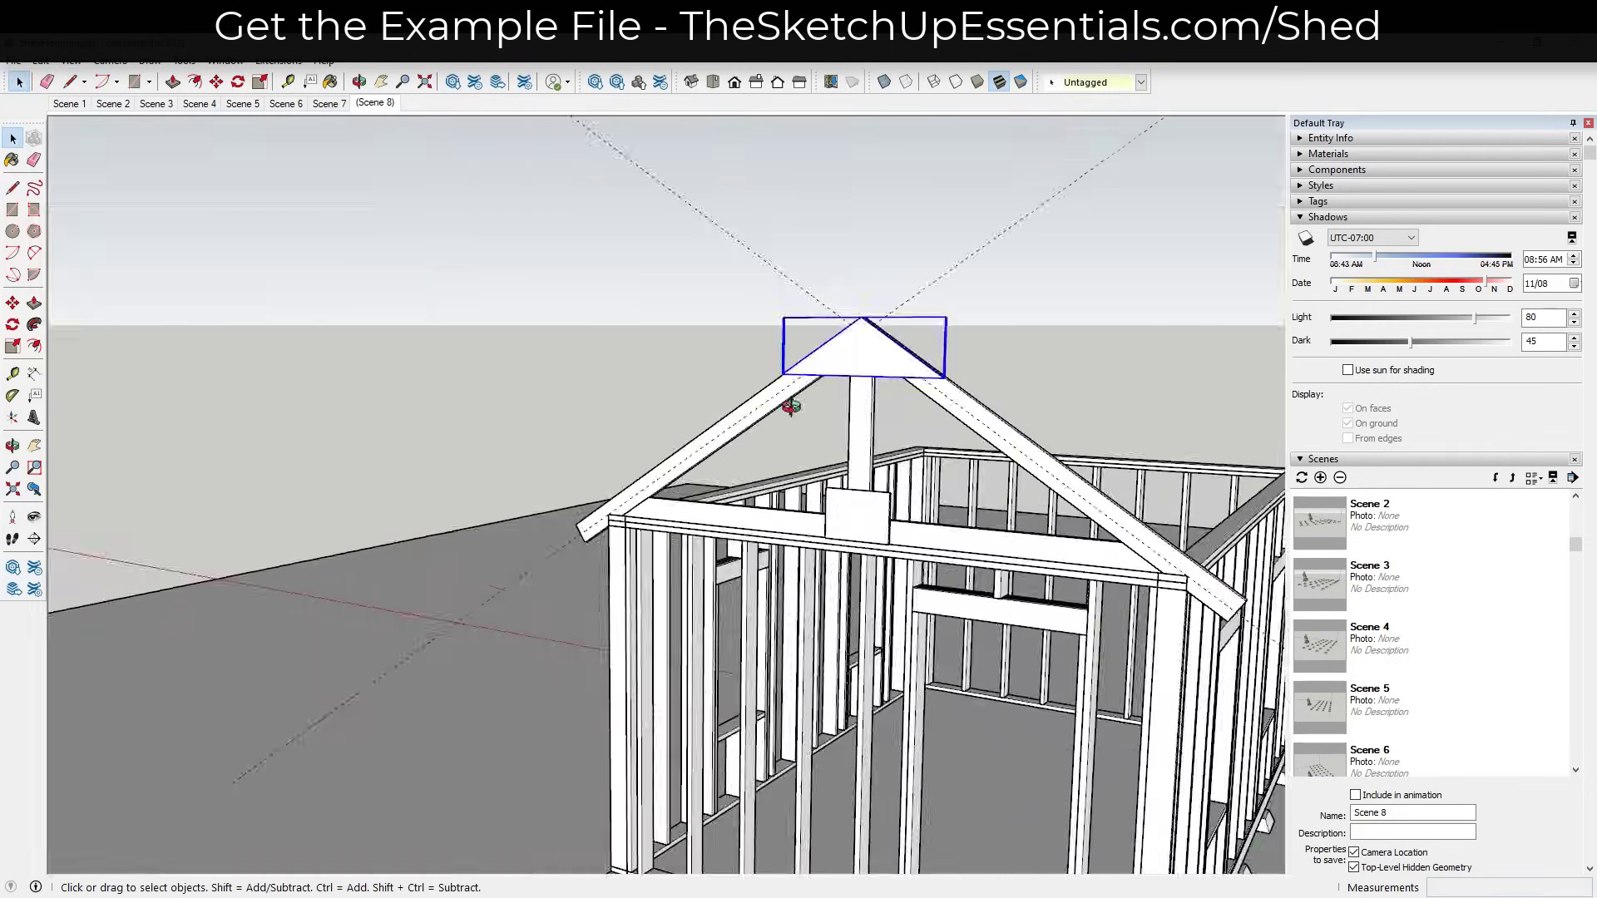
Mirror the copied end gusset plate about its centre by scaling it -1 along the red axis.
{"action": "scroll", "coordinate": [1013, 549], "scroll_direction": "up", "scroll_amount": 3}
{"action": "scroll", "coordinate": [1013, 549], "scroll_direction": "down", "scroll_amount": 2}
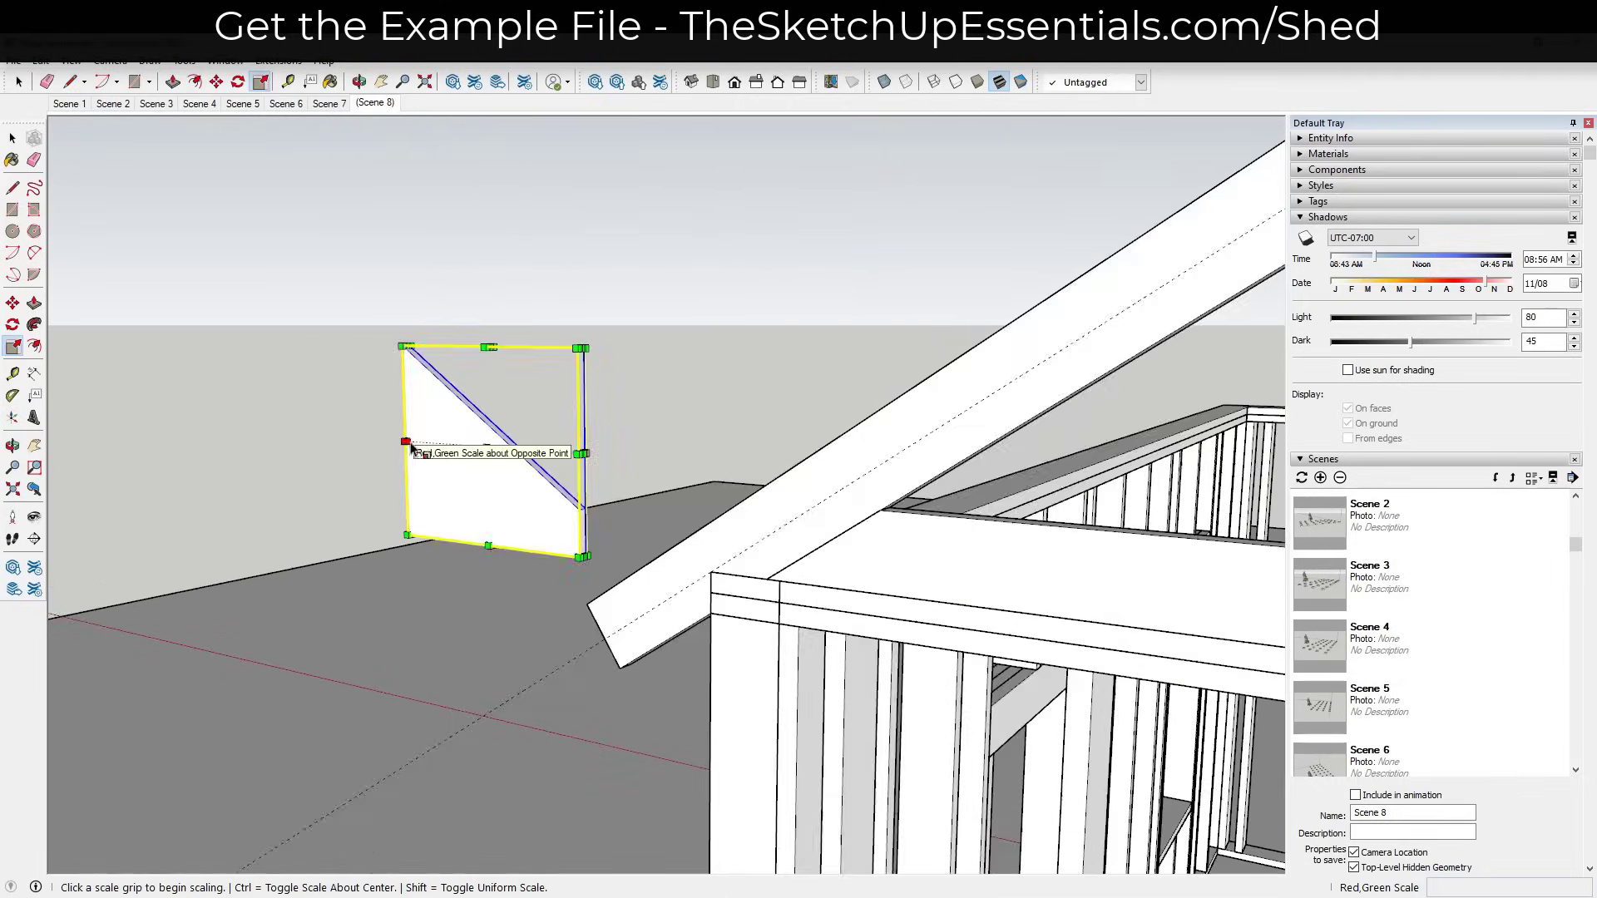
{"action": "scroll", "coordinate": [410, 445], "scroll_direction": "up", "scroll_amount": 2}
{"action": "left_click", "coordinate": [407, 442]}
{"action": "key", "text": "ctrl"}
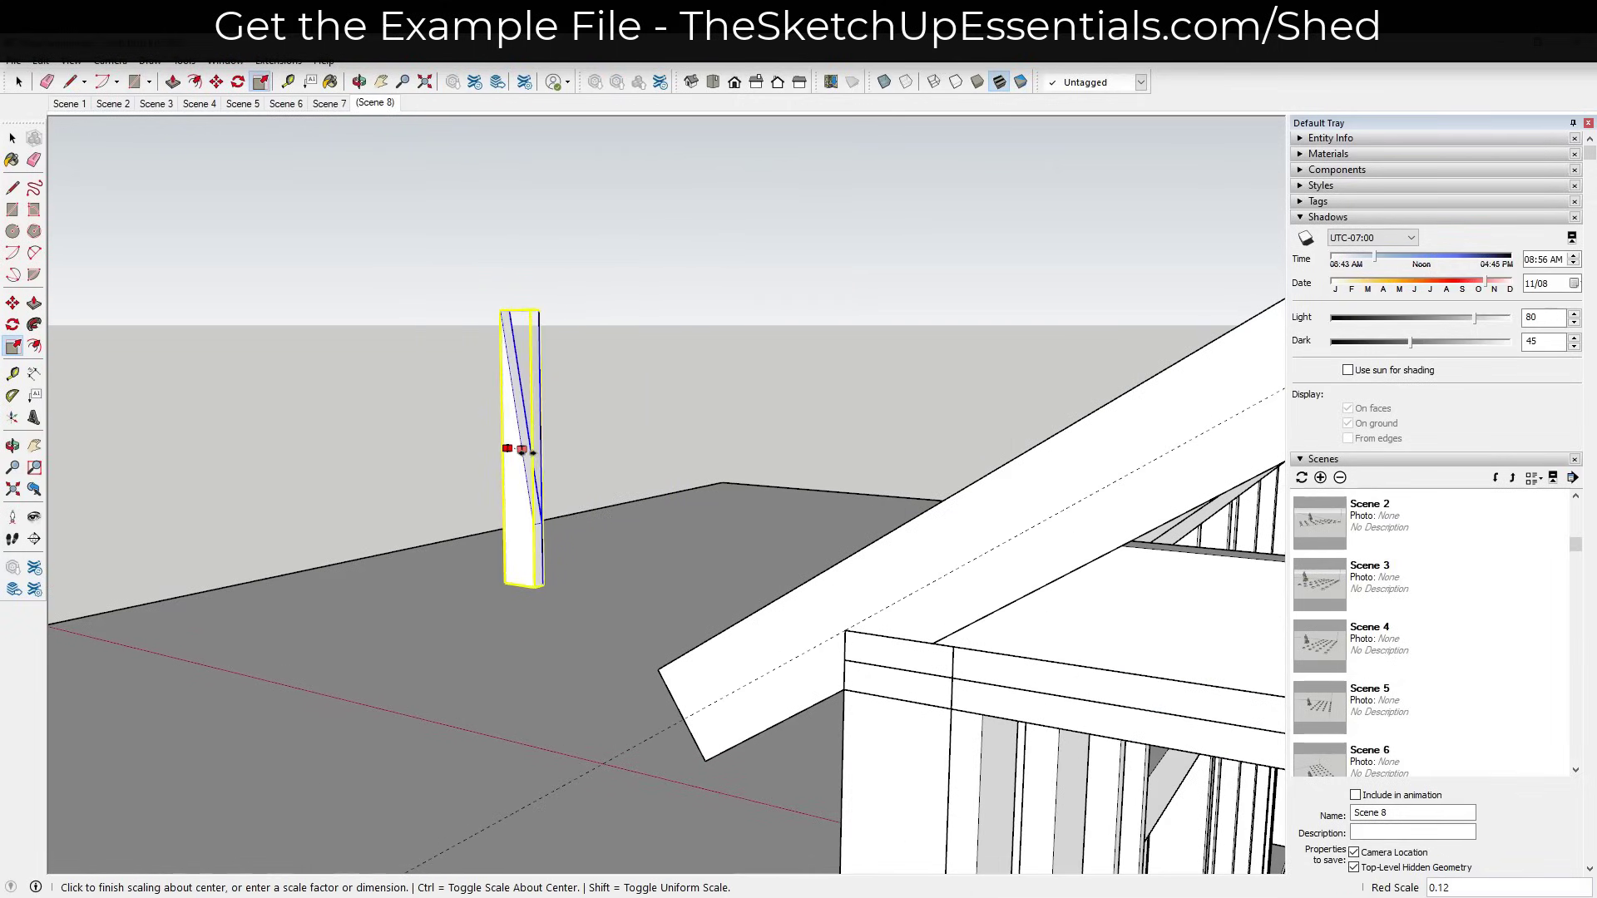
{"action": "left_click", "coordinate": [668, 468]}
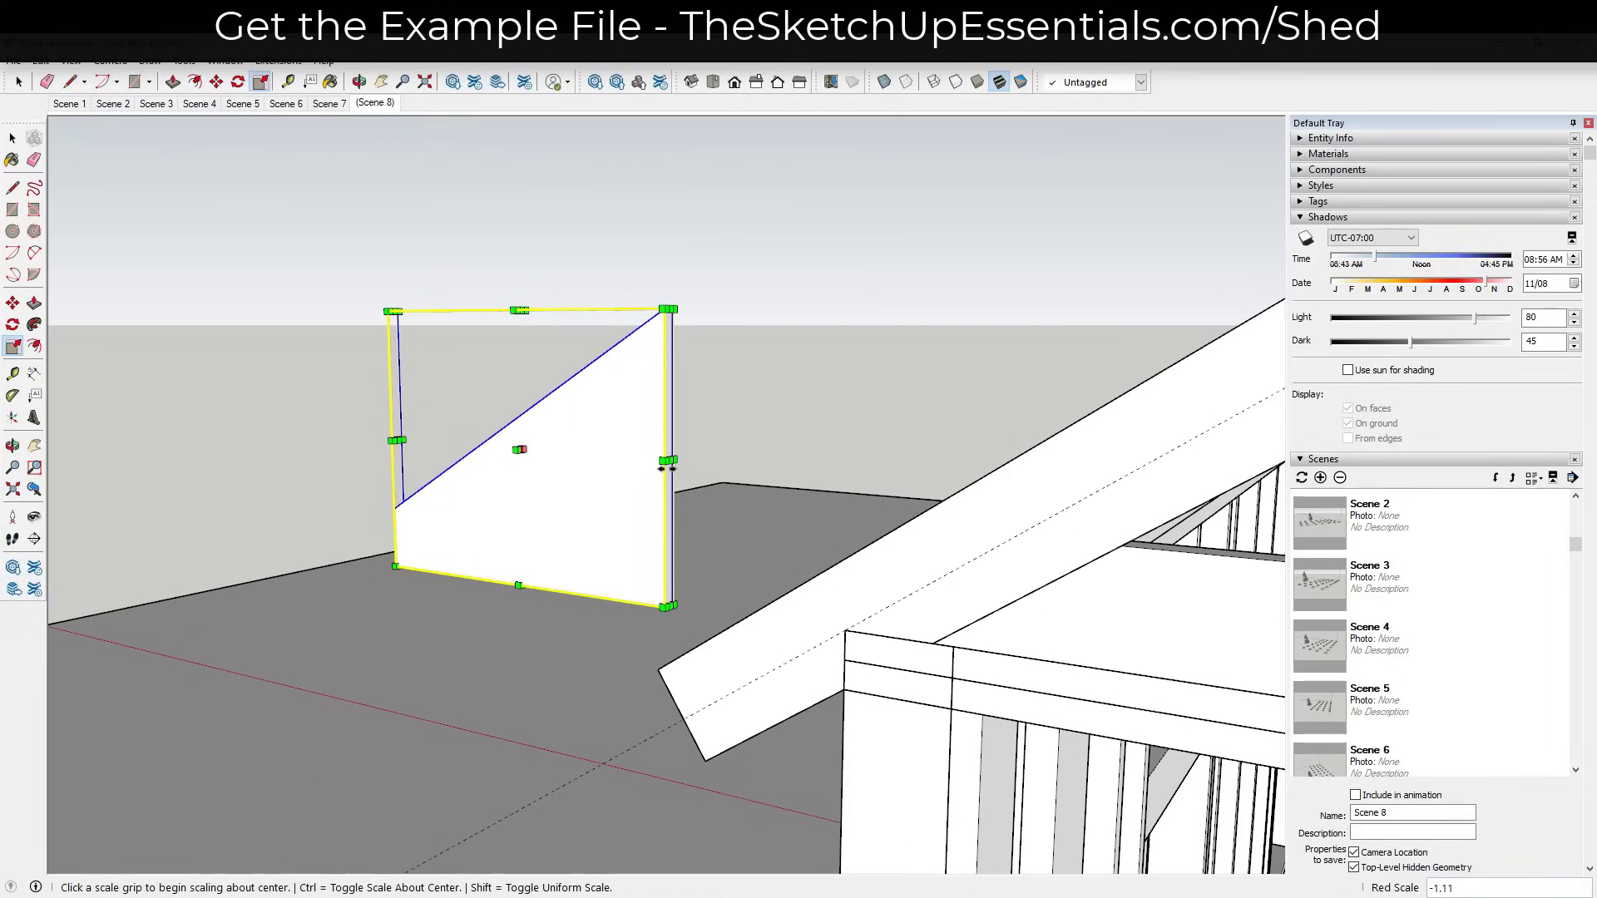
{"action": "left_click", "coordinate": [668, 468]}
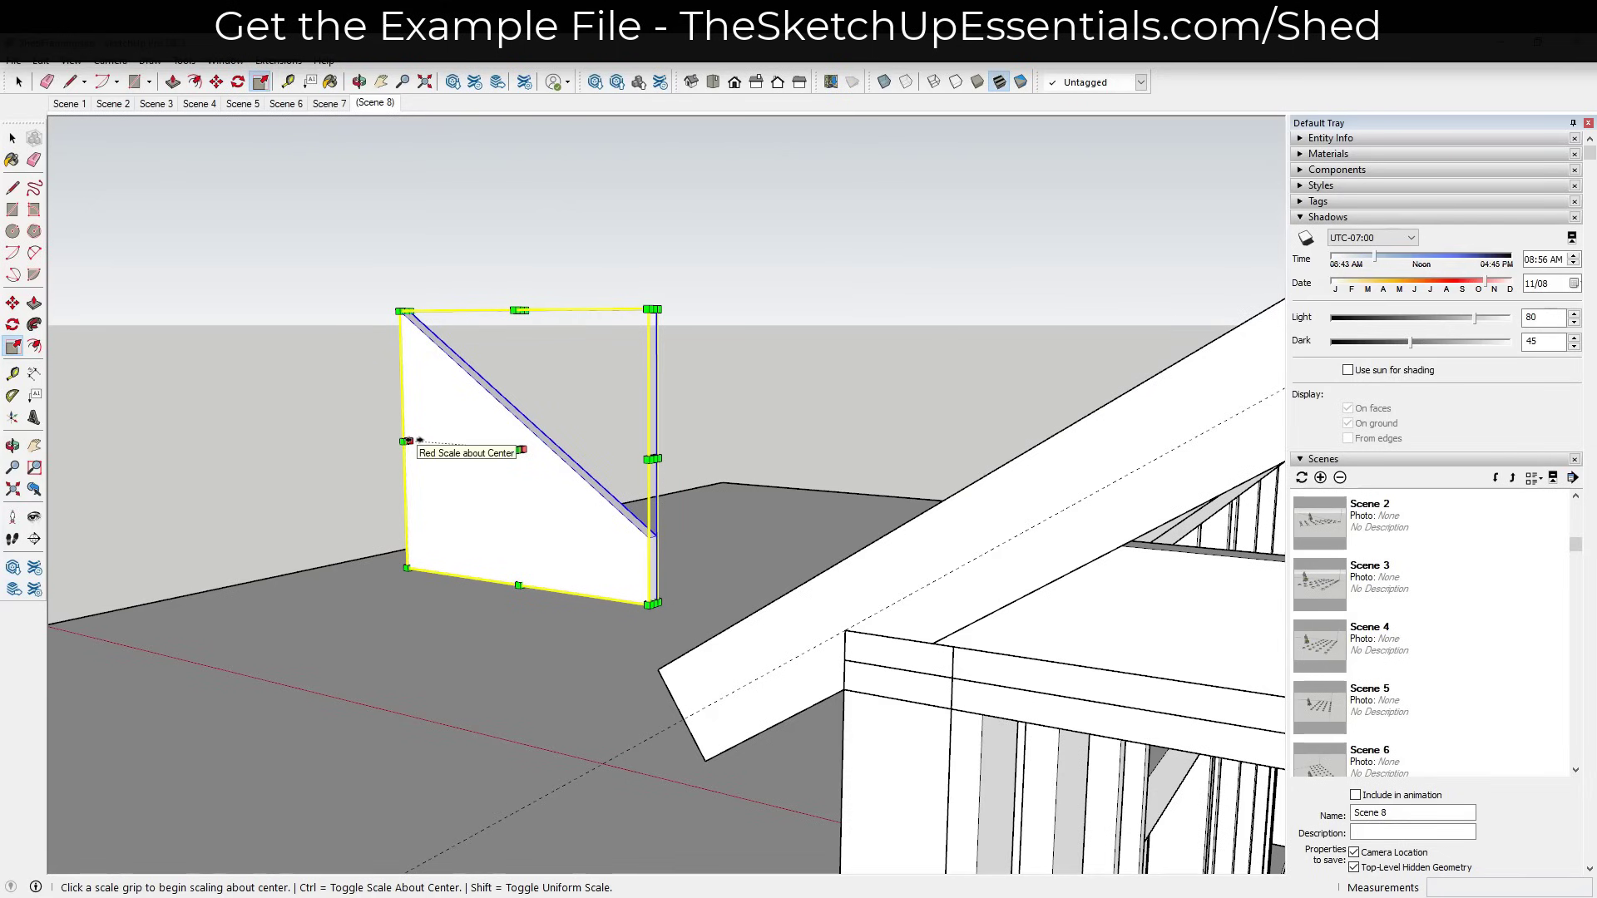
{"action": "left_click", "coordinate": [640, 469]}
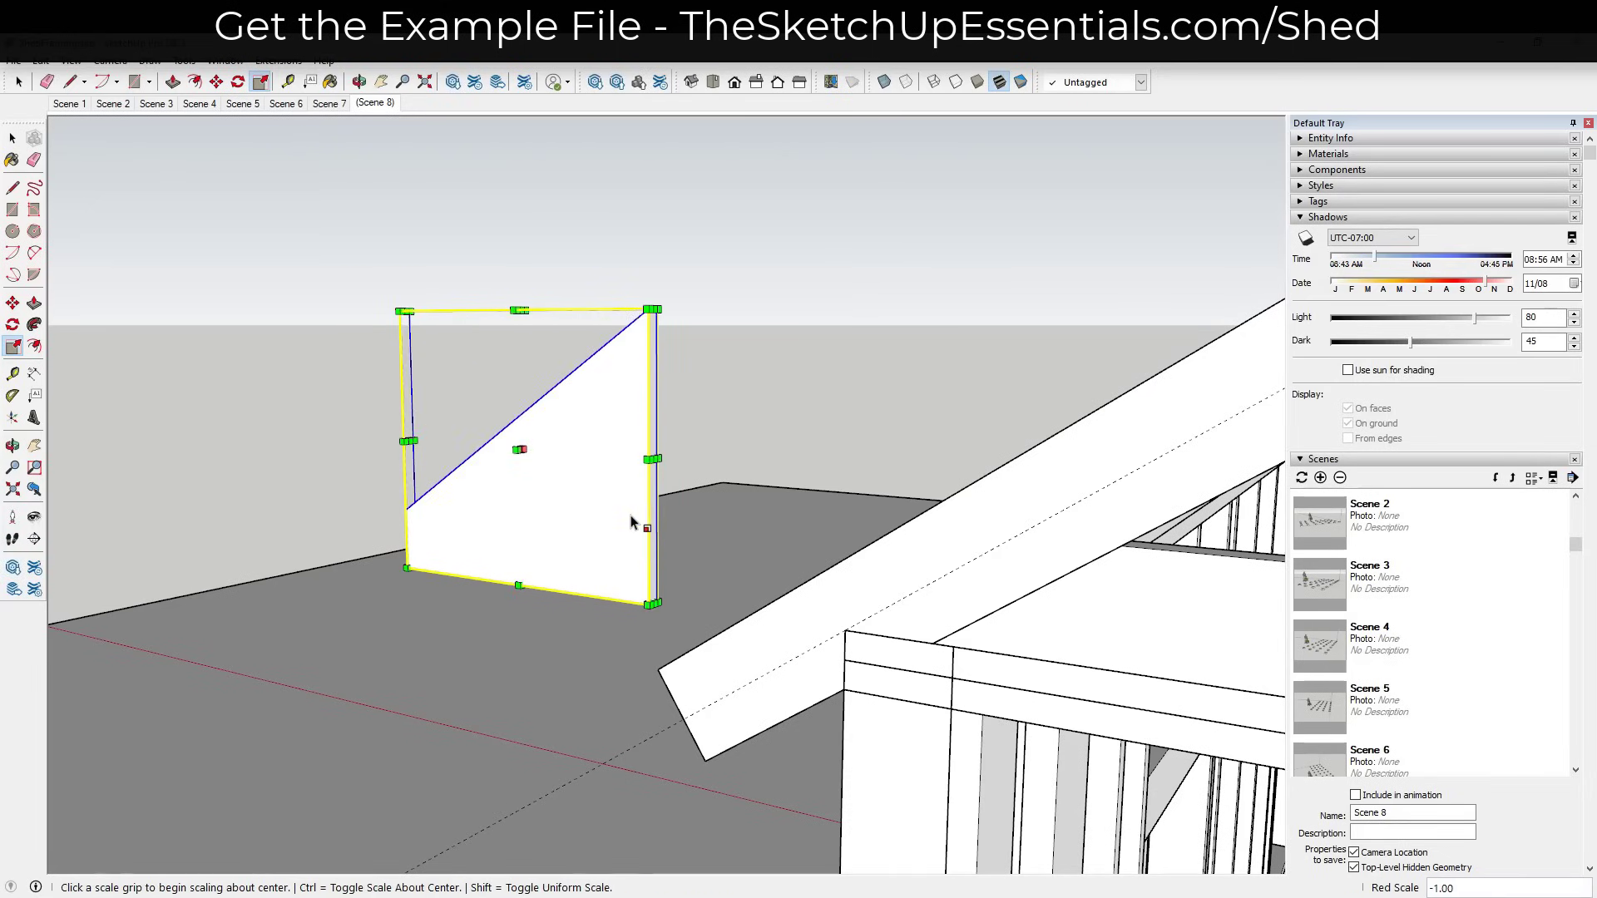
Move the mirrored end gusset along the red axis over the rafter's heel joint, lining up its short vertical edge with the wall's outer corner.
{"action": "scroll", "coordinate": [632, 522], "scroll_direction": "down", "scroll_amount": 3}
{"action": "key", "text": "m"}
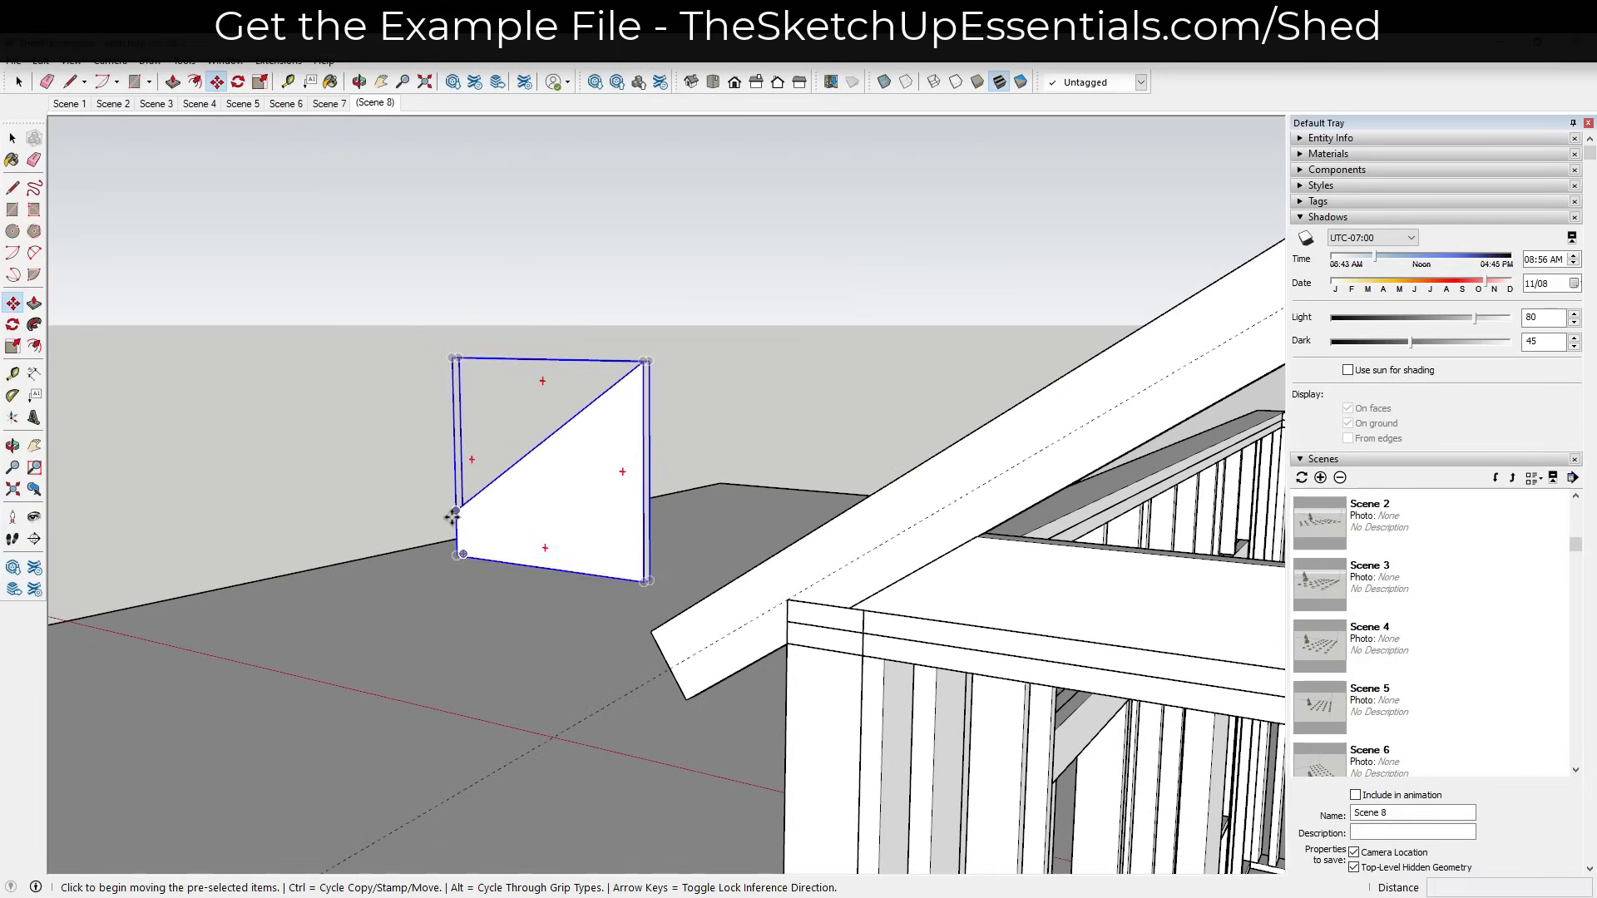
{"action": "left_click", "coordinate": [455, 513]}
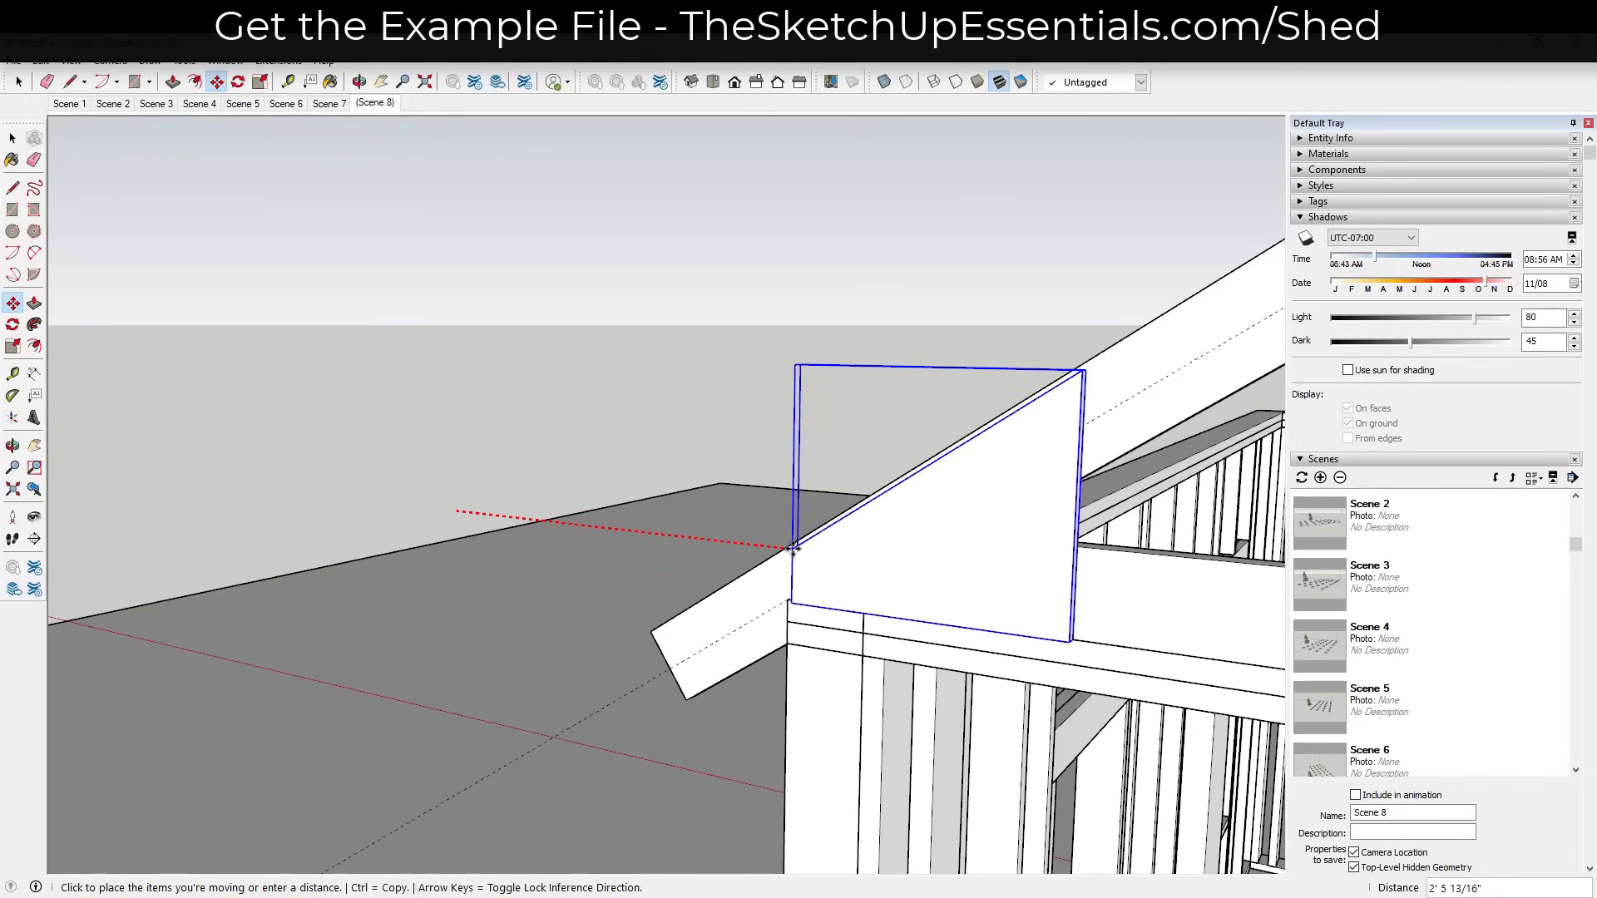
{"action": "left_click", "coordinate": [785, 605]}
{"action": "key", "text": "space"}
Copy all four gusset plates 1 1/2" across the rafter's thickness toward the rear side of the truss.
{"action": "scroll", "coordinate": [781, 599], "scroll_direction": "down", "scroll_amount": 5}
{"action": "middle_click_drag", "start_coordinate": [777, 588], "coordinate": [936, 654]}
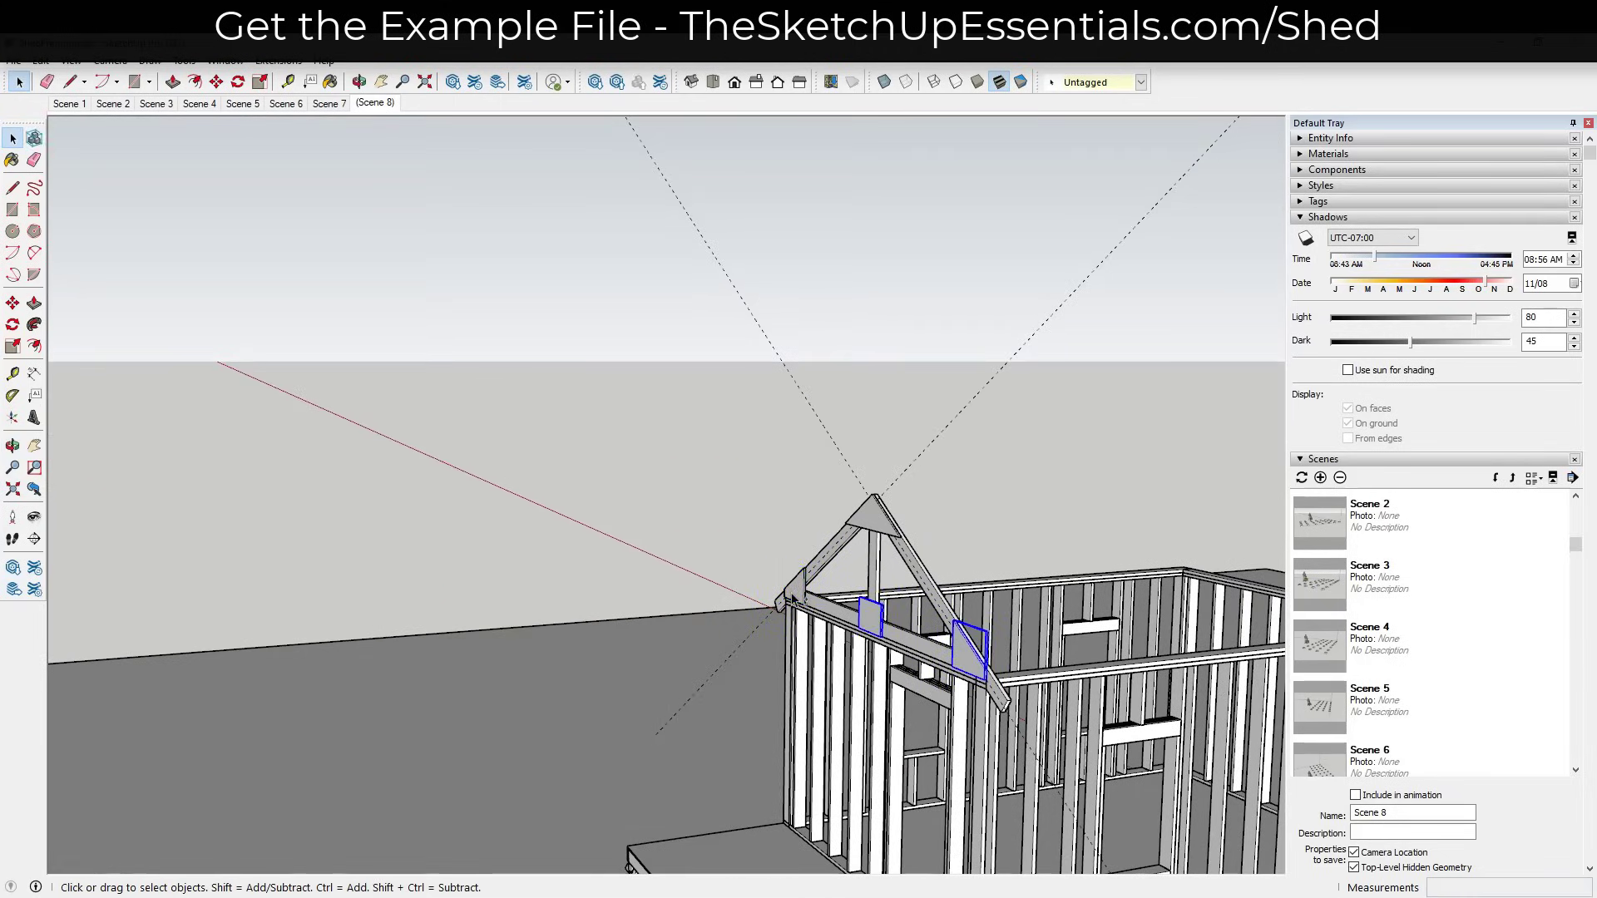
{"action": "left_click", "coordinate": [809, 590], "text": "ctrl"}
{"action": "left_click", "coordinate": [888, 524], "text": "ctrl"}
{"action": "scroll", "coordinate": [1055, 504], "scroll_direction": "up", "scroll_amount": 3}
{"action": "middle_click_drag", "start_coordinate": [912, 643], "coordinate": [832, 678]}
{"action": "key", "text": "m"}
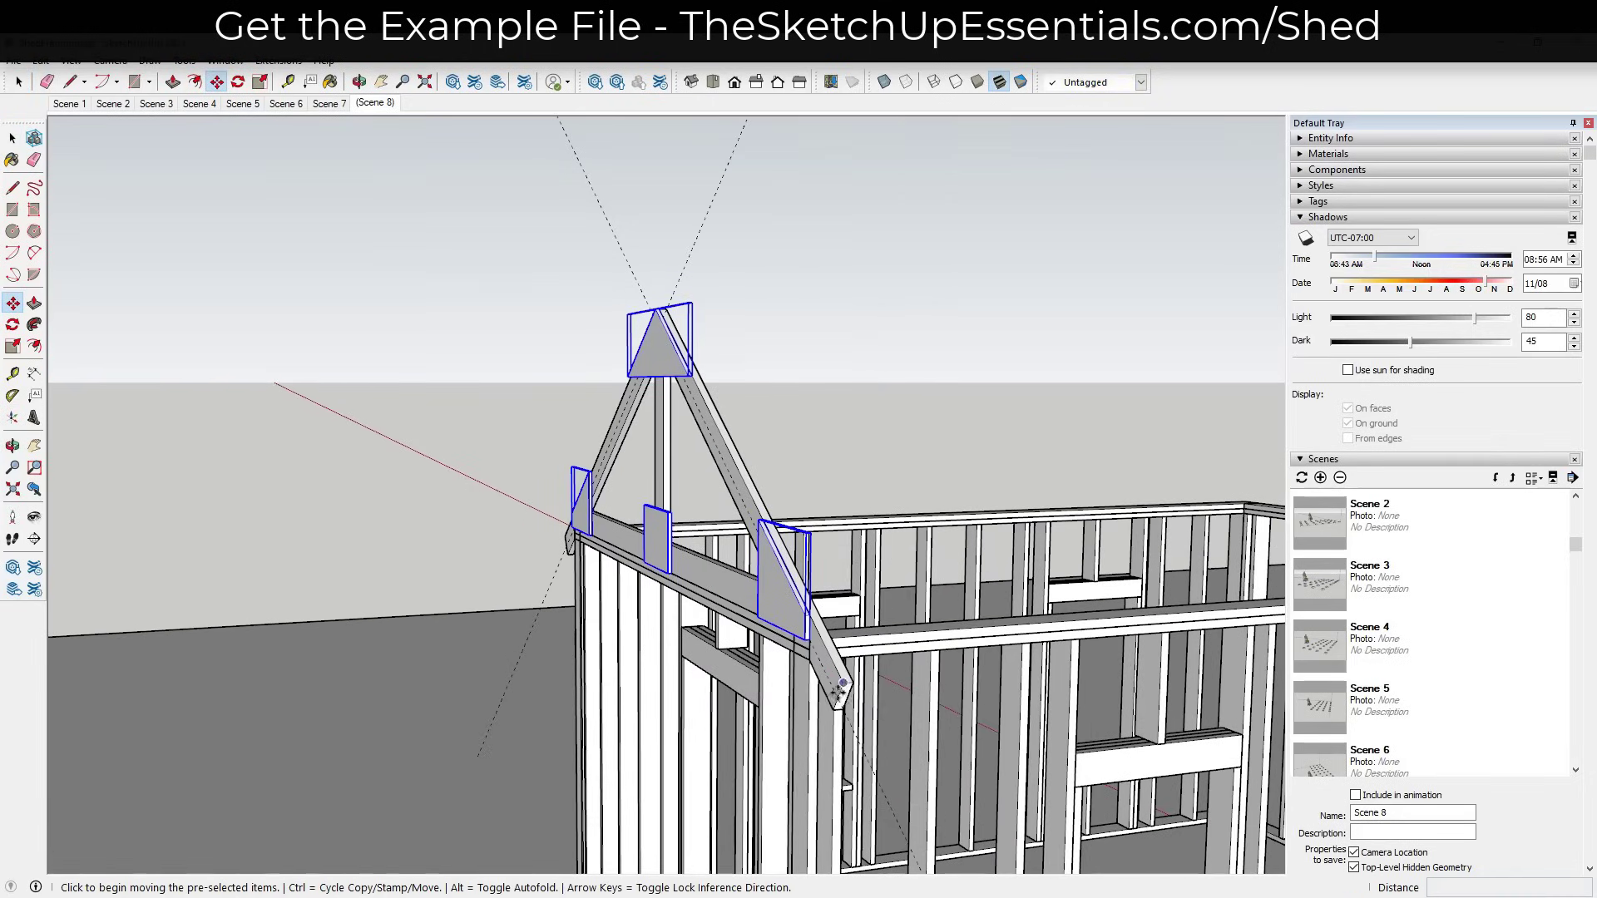
{"action": "key", "text": "ctrl"}
{"action": "left_click", "coordinate": [847, 683]}
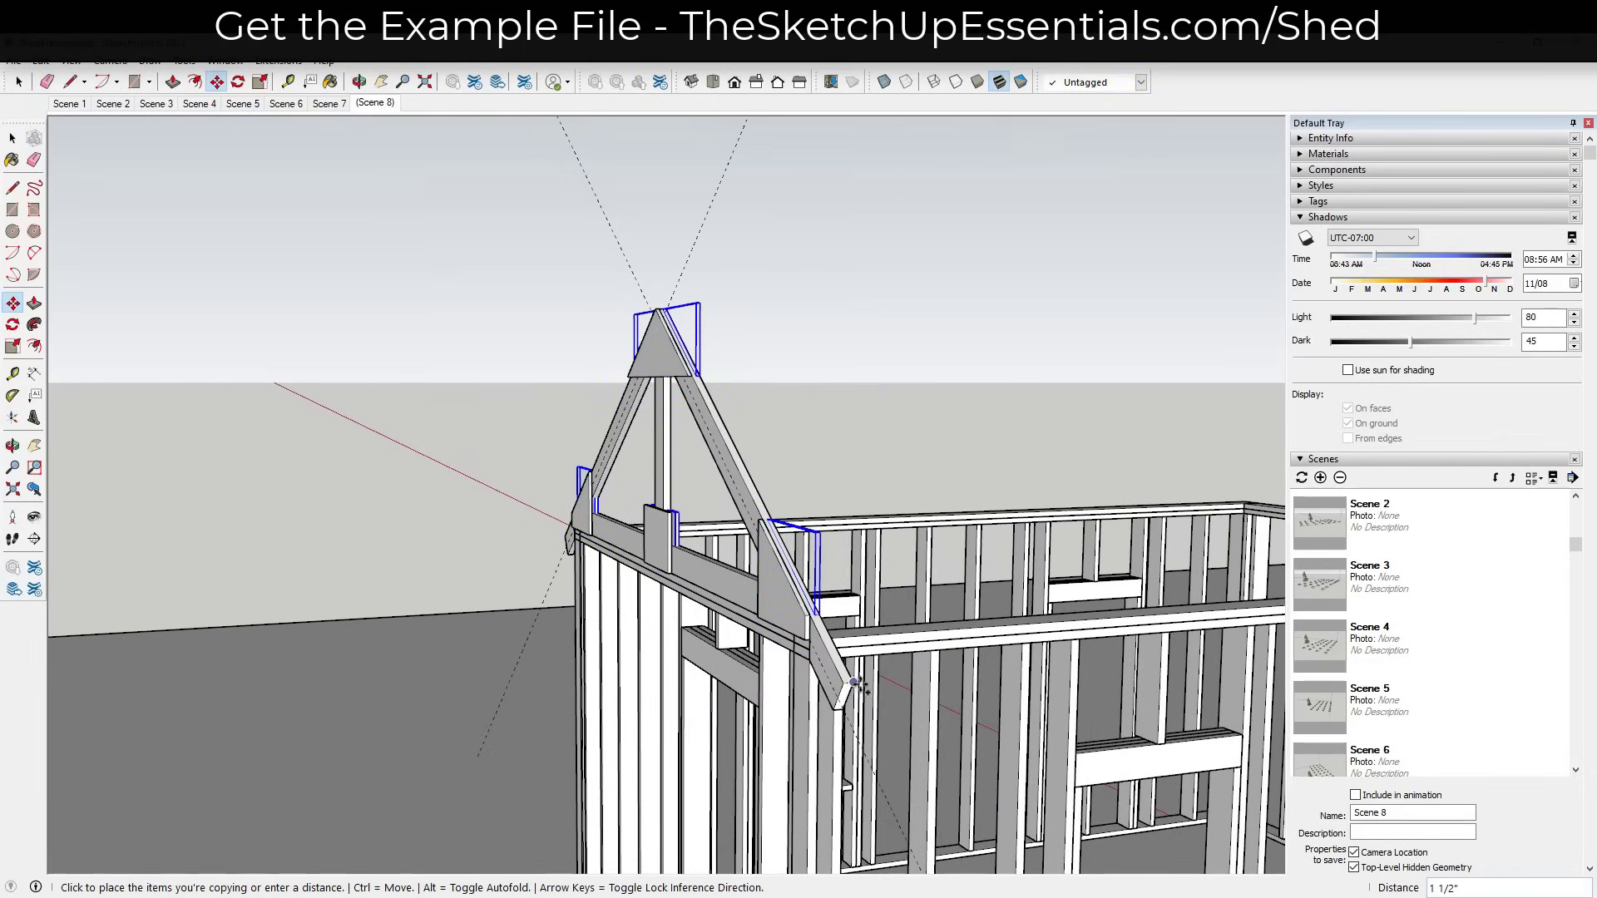
{"action": "left_click", "coordinate": [848, 686]}
Select all truss members and gusset plates and make them one component named Truss.
{"action": "middle_click_drag", "start_coordinate": [848, 685], "coordinate": [632, 466]}
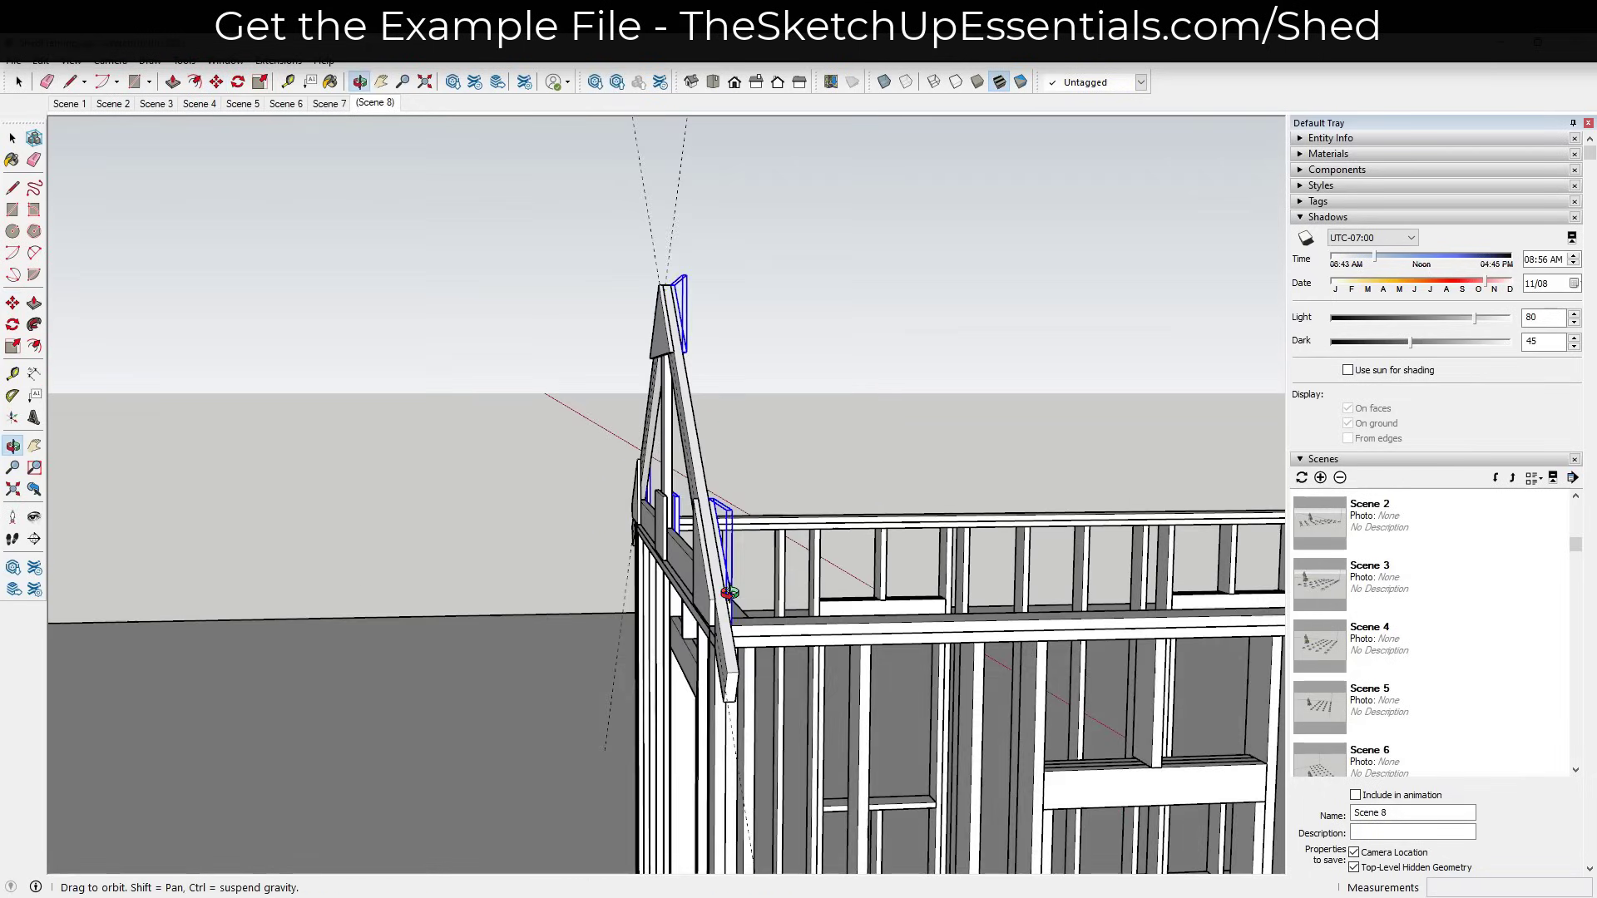
{"action": "key", "text": "space"}
{"action": "left_click_drag", "start_coordinate": [538, 229], "coordinate": [828, 719]}
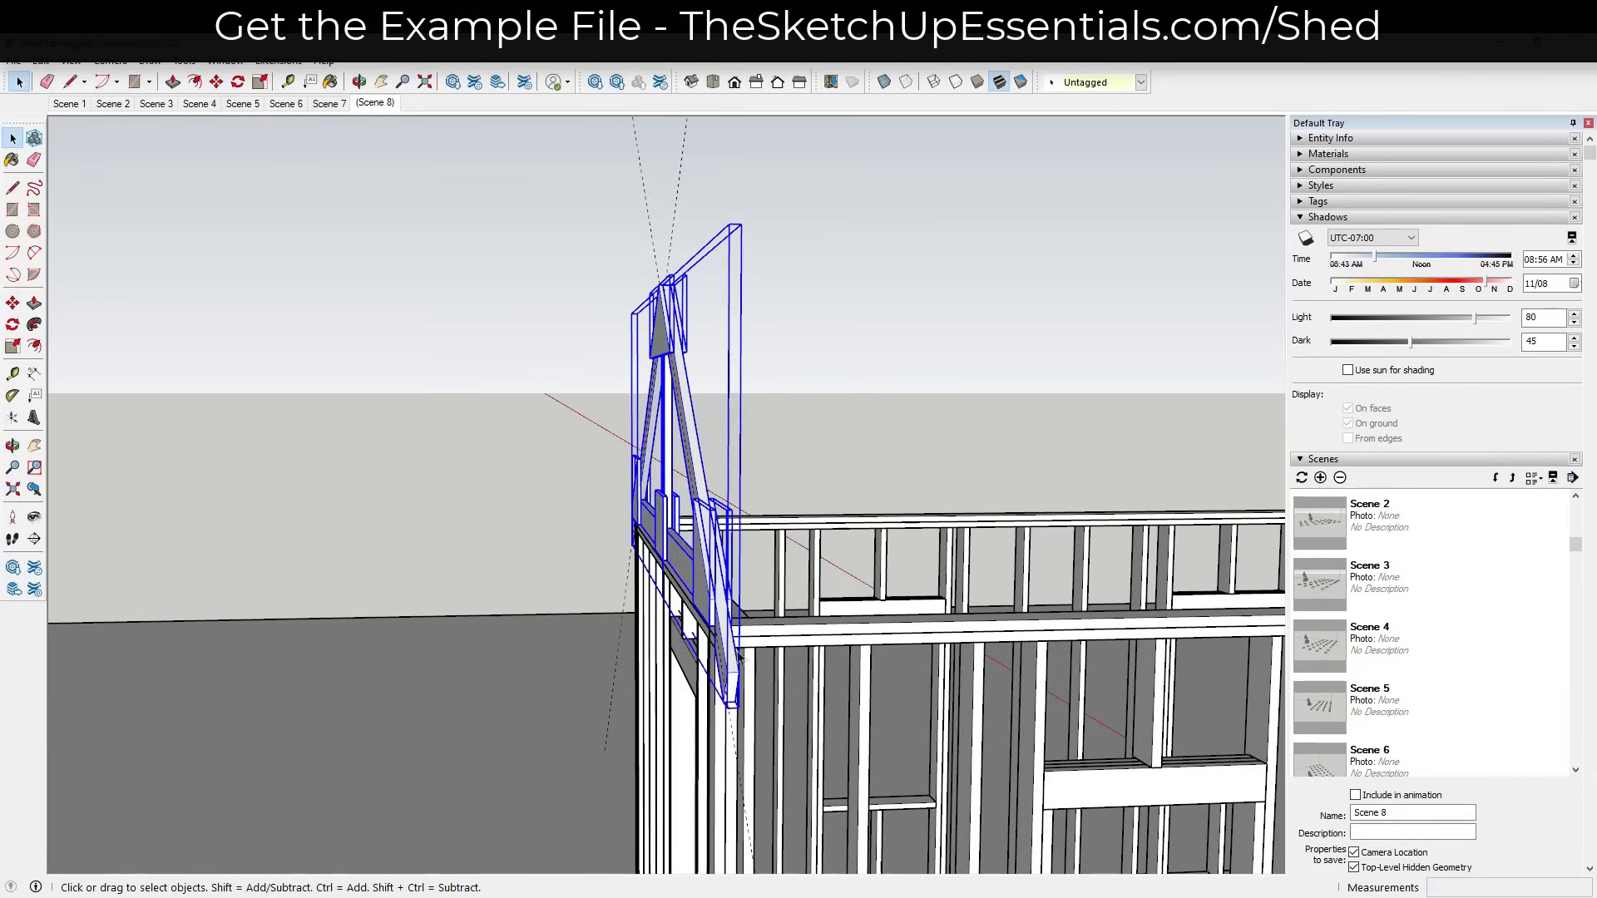
{"action": "middle_click_drag", "start_coordinate": [828, 719], "coordinate": [690, 399]}
{"action": "right_click", "coordinate": [678, 389]}
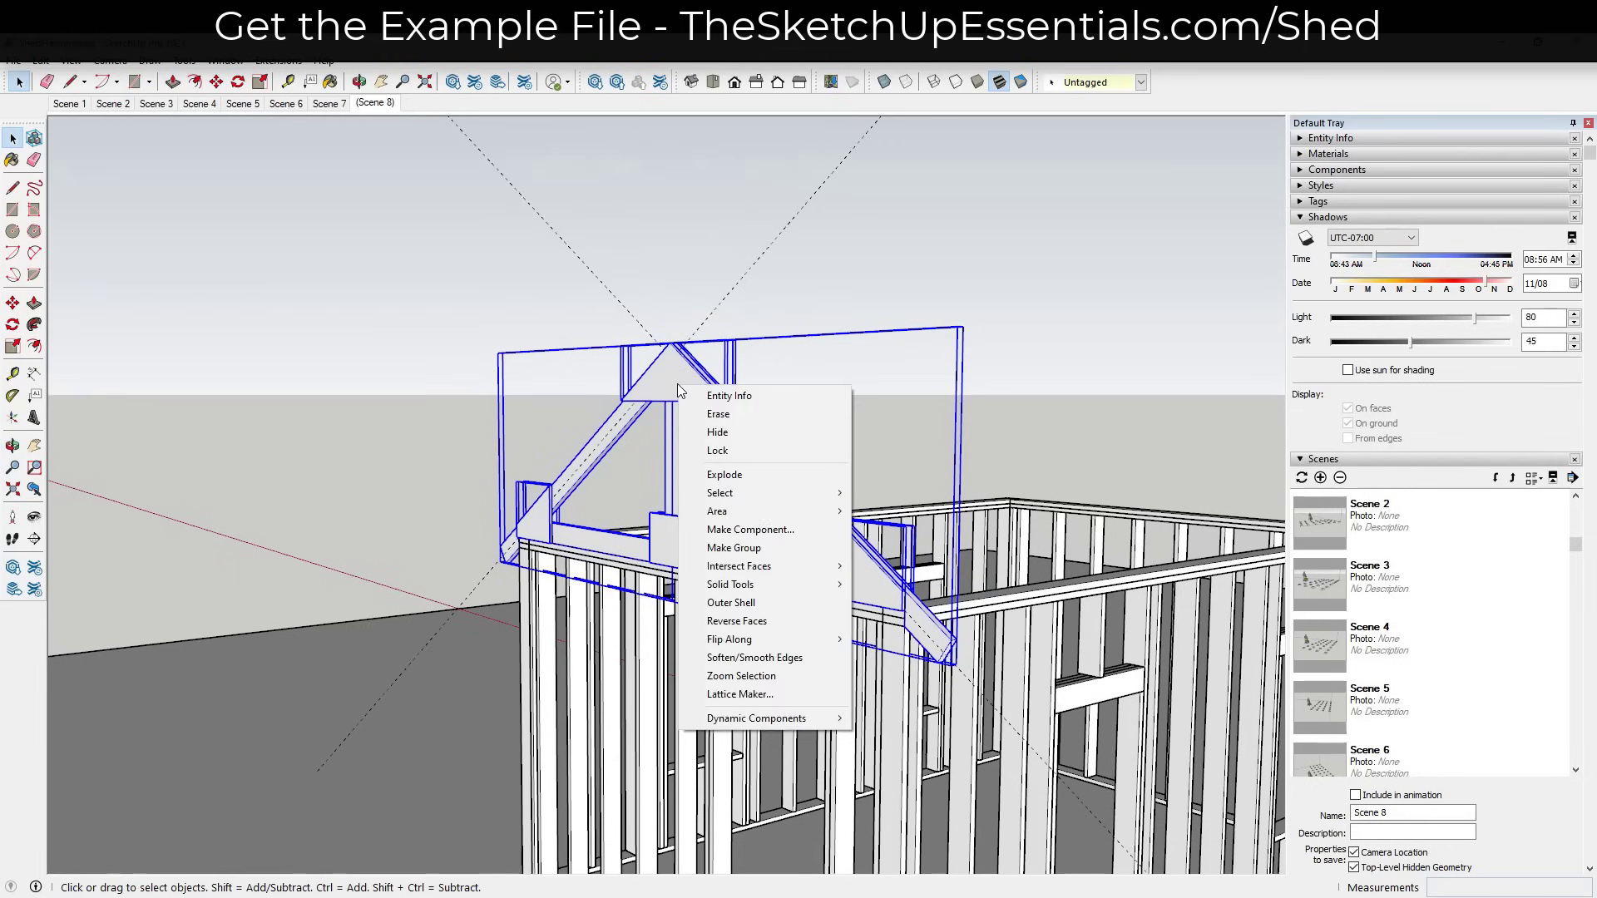
{"action": "left_click", "coordinate": [748, 529]}
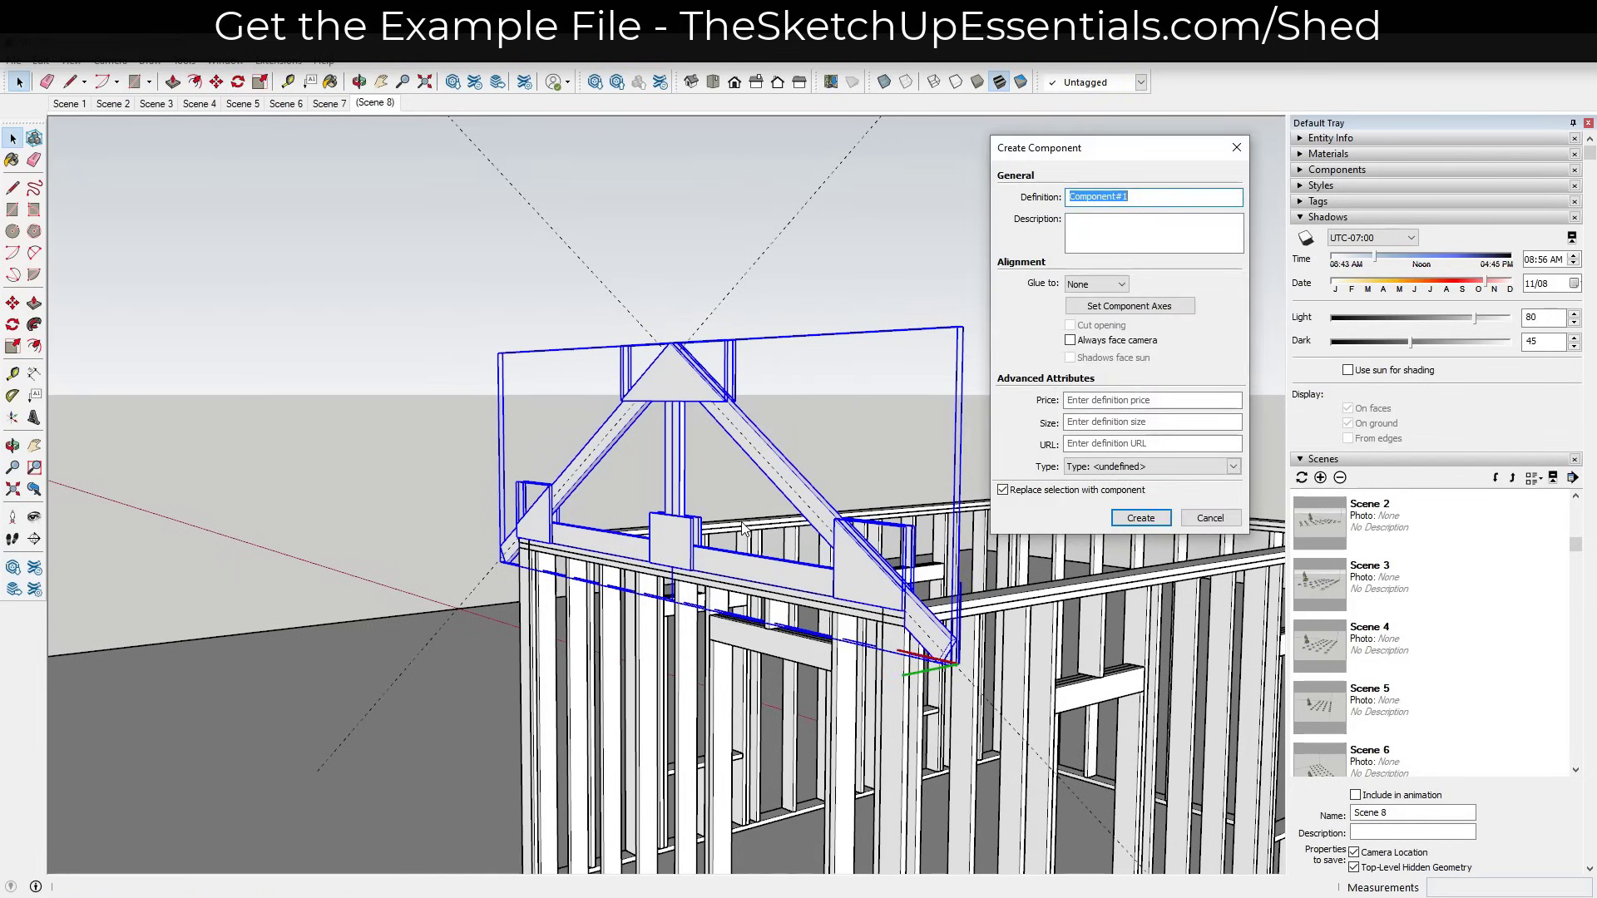
{"action": "type", "text": "Truss"}
{"action": "key", "text": "Return"}
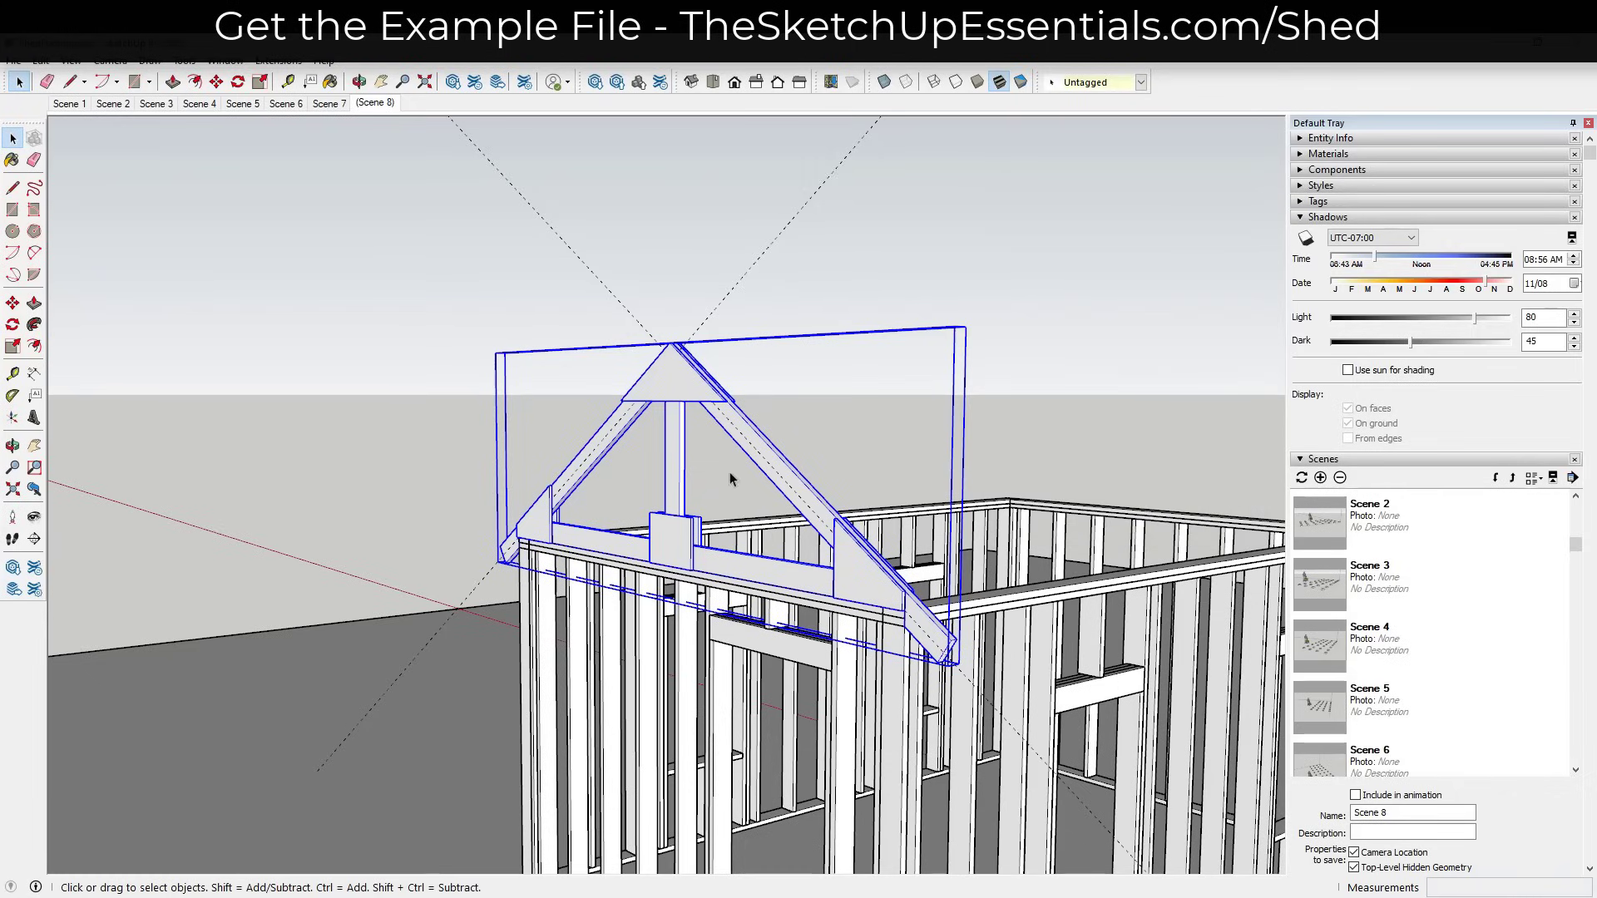
Erase the dashed guides along the rafters and move the truss 3/4" inward so its front gussets align with the end wall's outer face.
{"action": "key", "text": "e"}
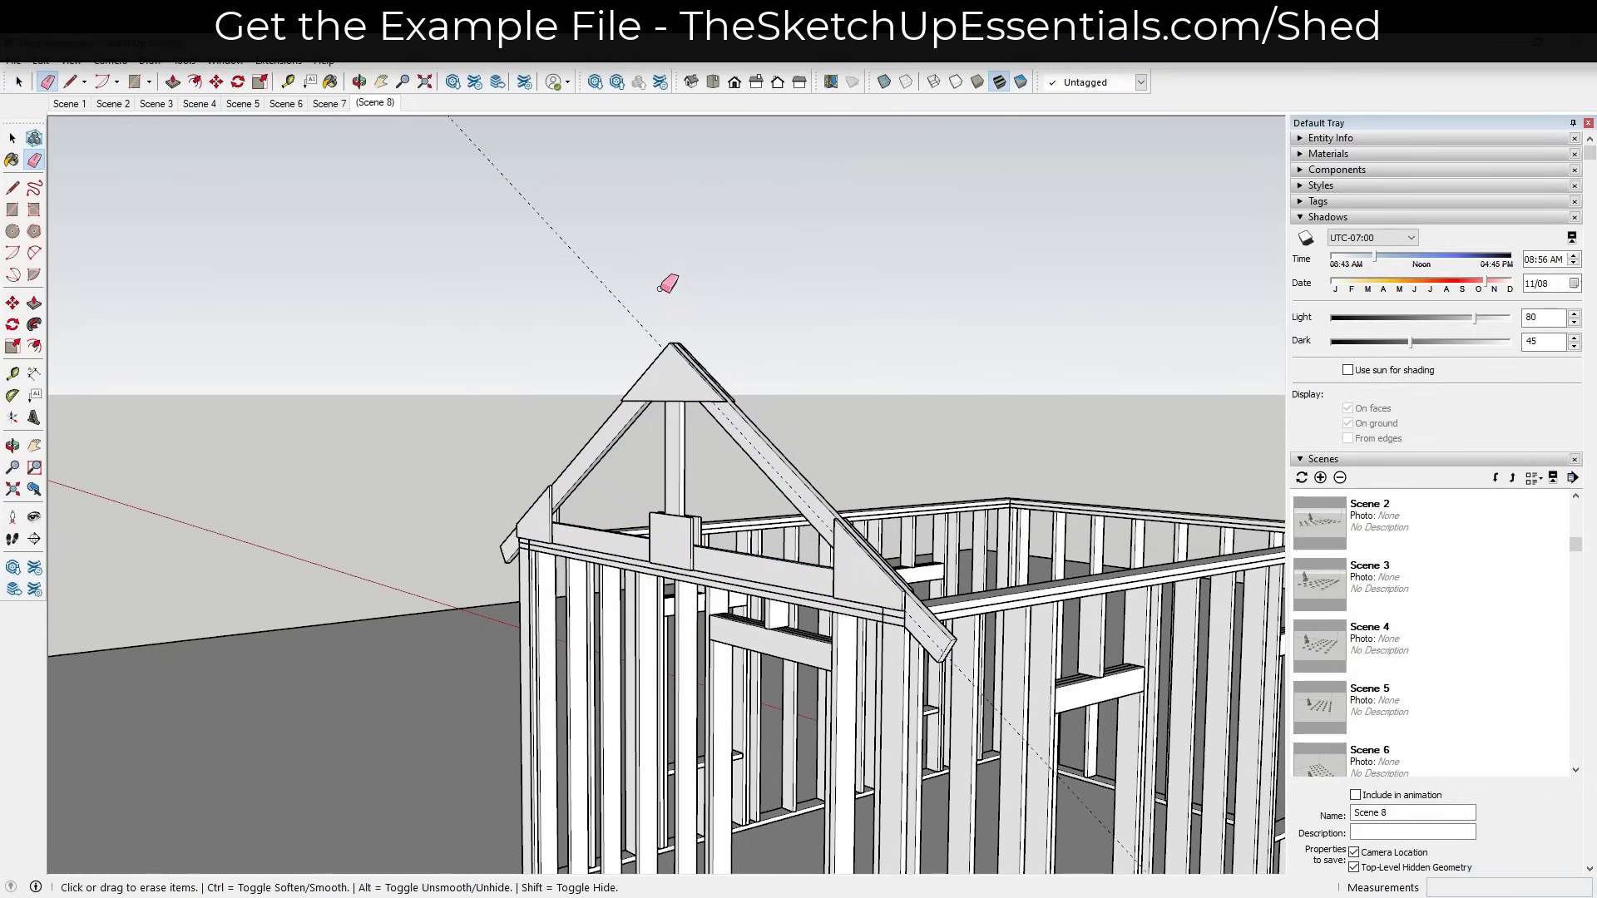
{"action": "scroll", "coordinate": [855, 563], "scroll_direction": "up", "scroll_amount": 5}
{"action": "middle_click_drag", "start_coordinate": [856, 563], "coordinate": [860, 593]}
{"action": "key", "text": "m"}
{"action": "left_click", "coordinate": [861, 593]}
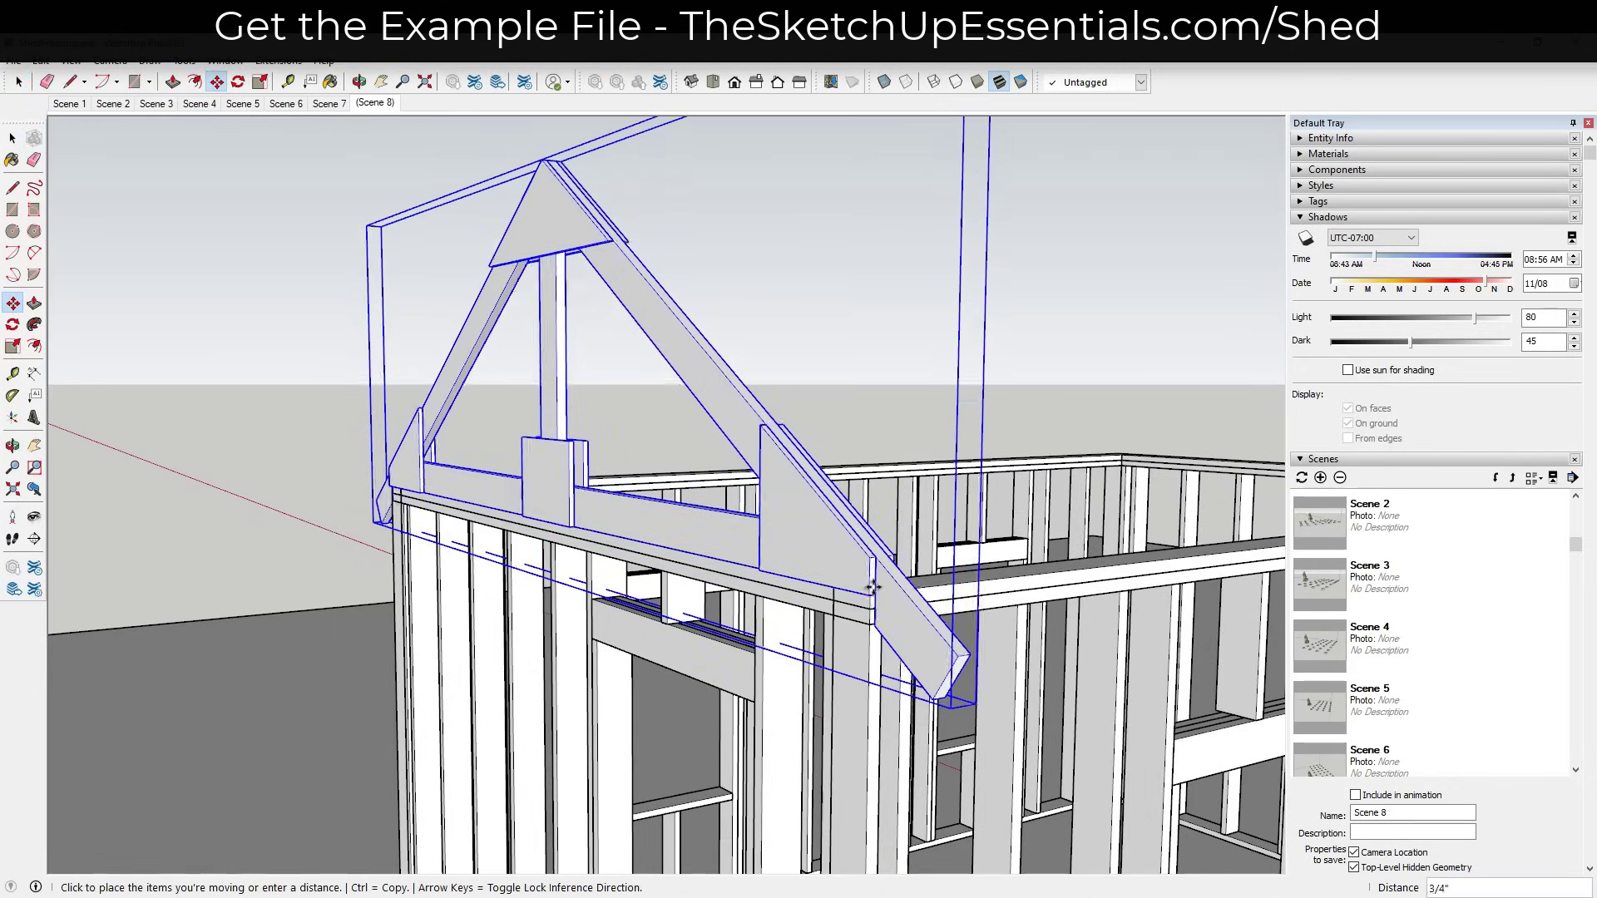
{"action": "left_click", "coordinate": [835, 628]}
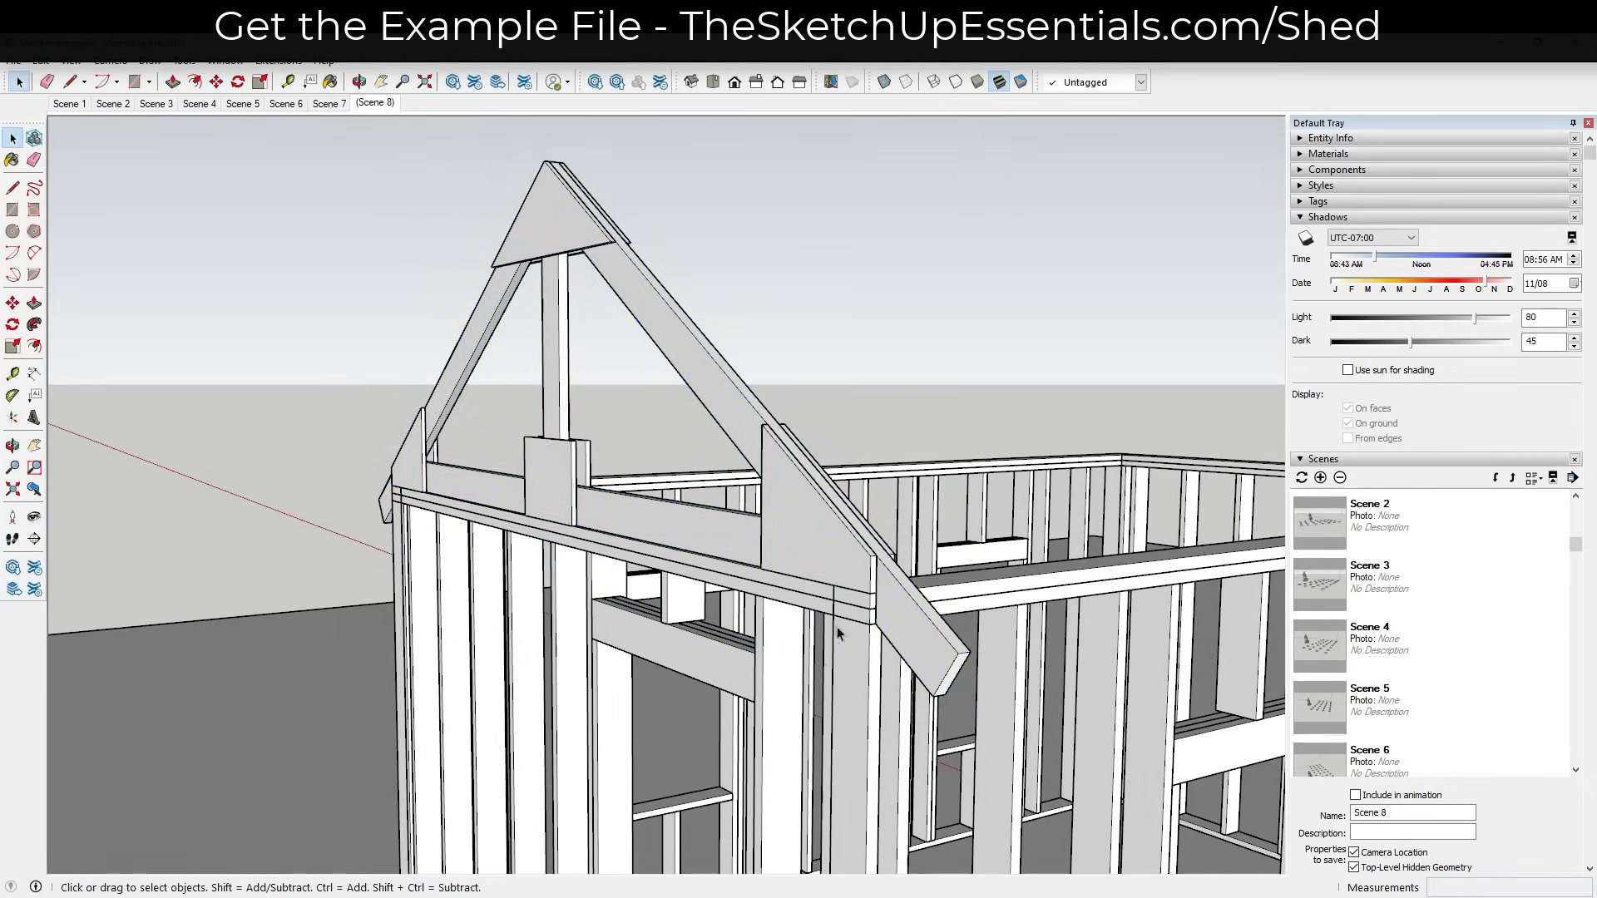
{"action": "mouse_move", "coordinate": [834, 628]}
{"action": "middle_mouse_down"}
{"action": "mouse_move", "coordinate": [856, 645]}
{"action": "mouse_move", "coordinate": [769, 644]}
{"action": "middle_mouse_up"}
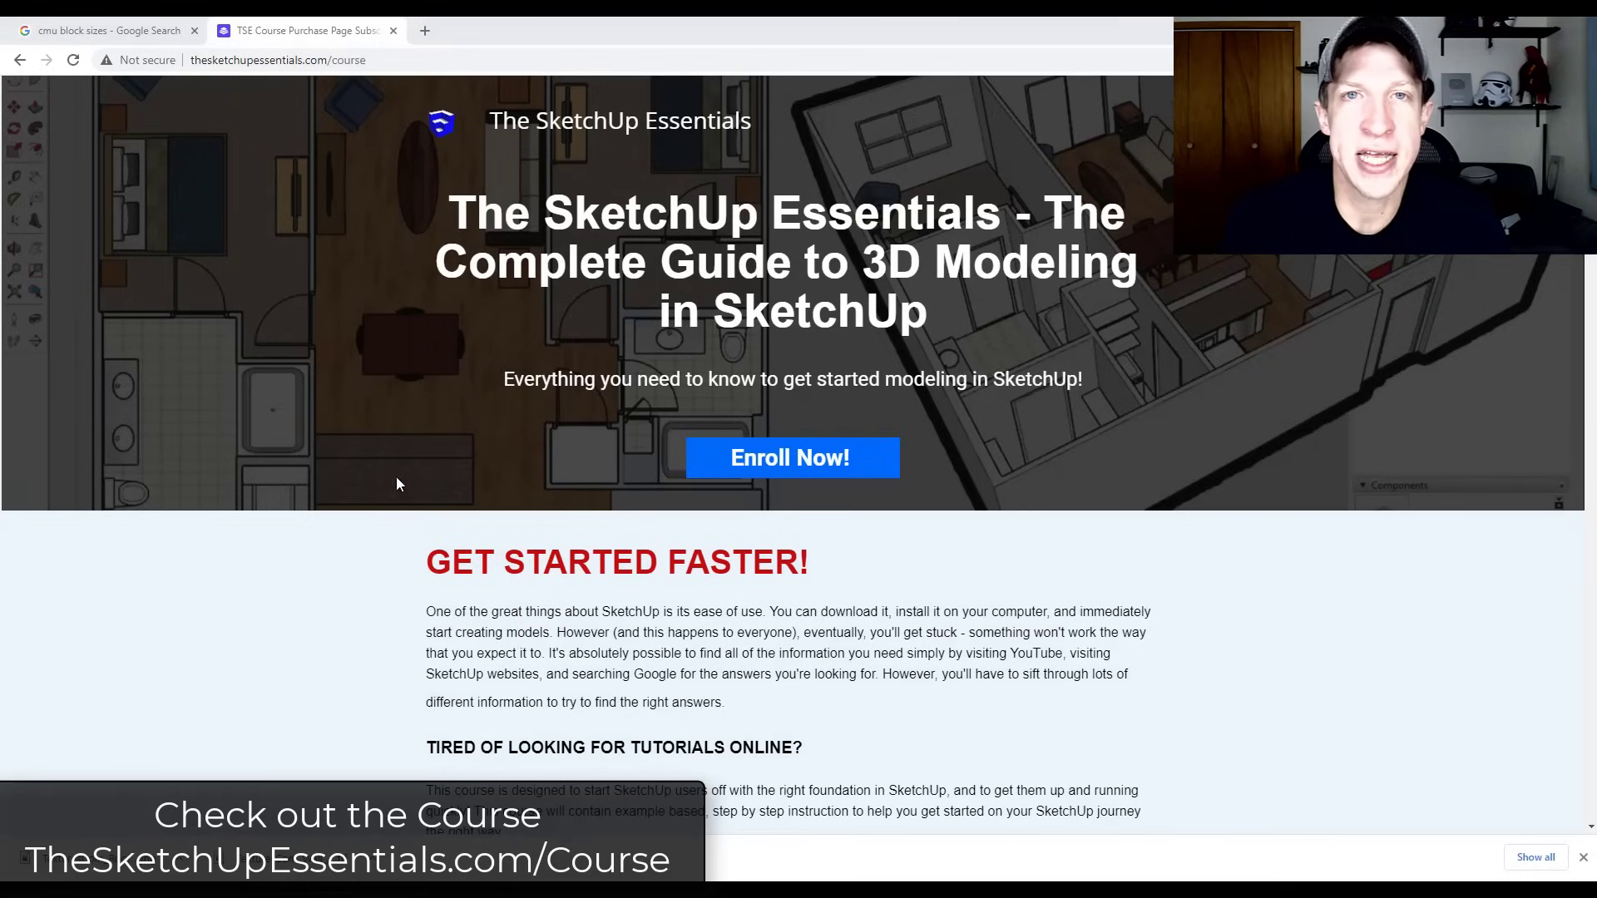
Look through The SketchUp Essentials course page in the browser, reading the audience information and the training sections on offer.
{"action": "scroll", "coordinate": [396, 484], "scroll_direction": "down", "scroll_amount": 15}
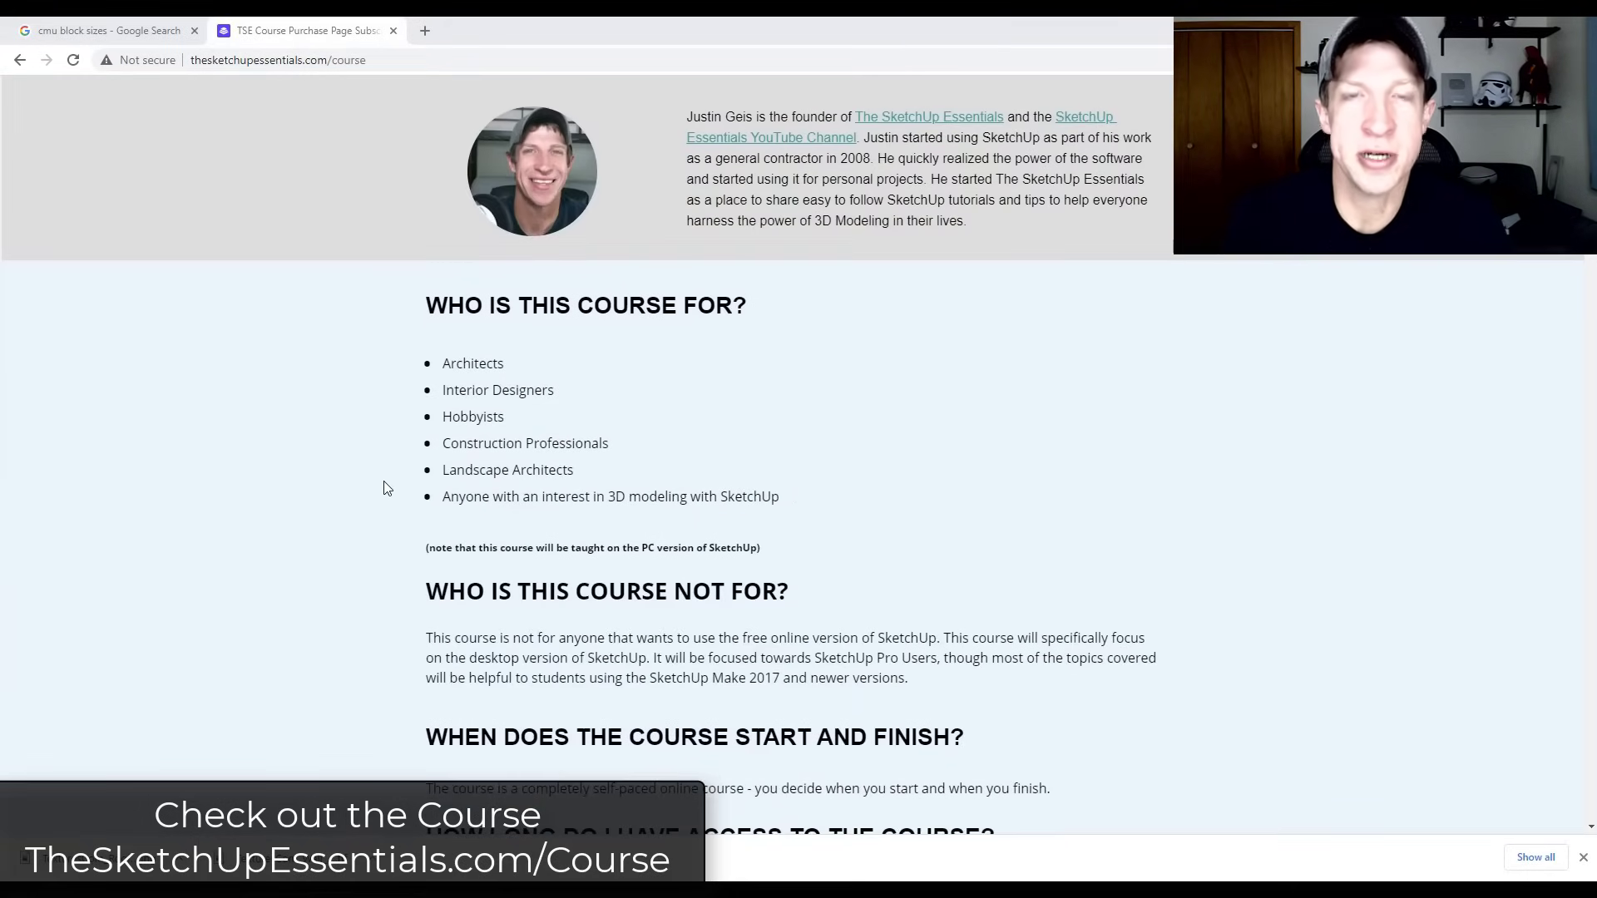
{"action": "scroll", "coordinate": [386, 488], "scroll_direction": "down", "scroll_amount": 10}
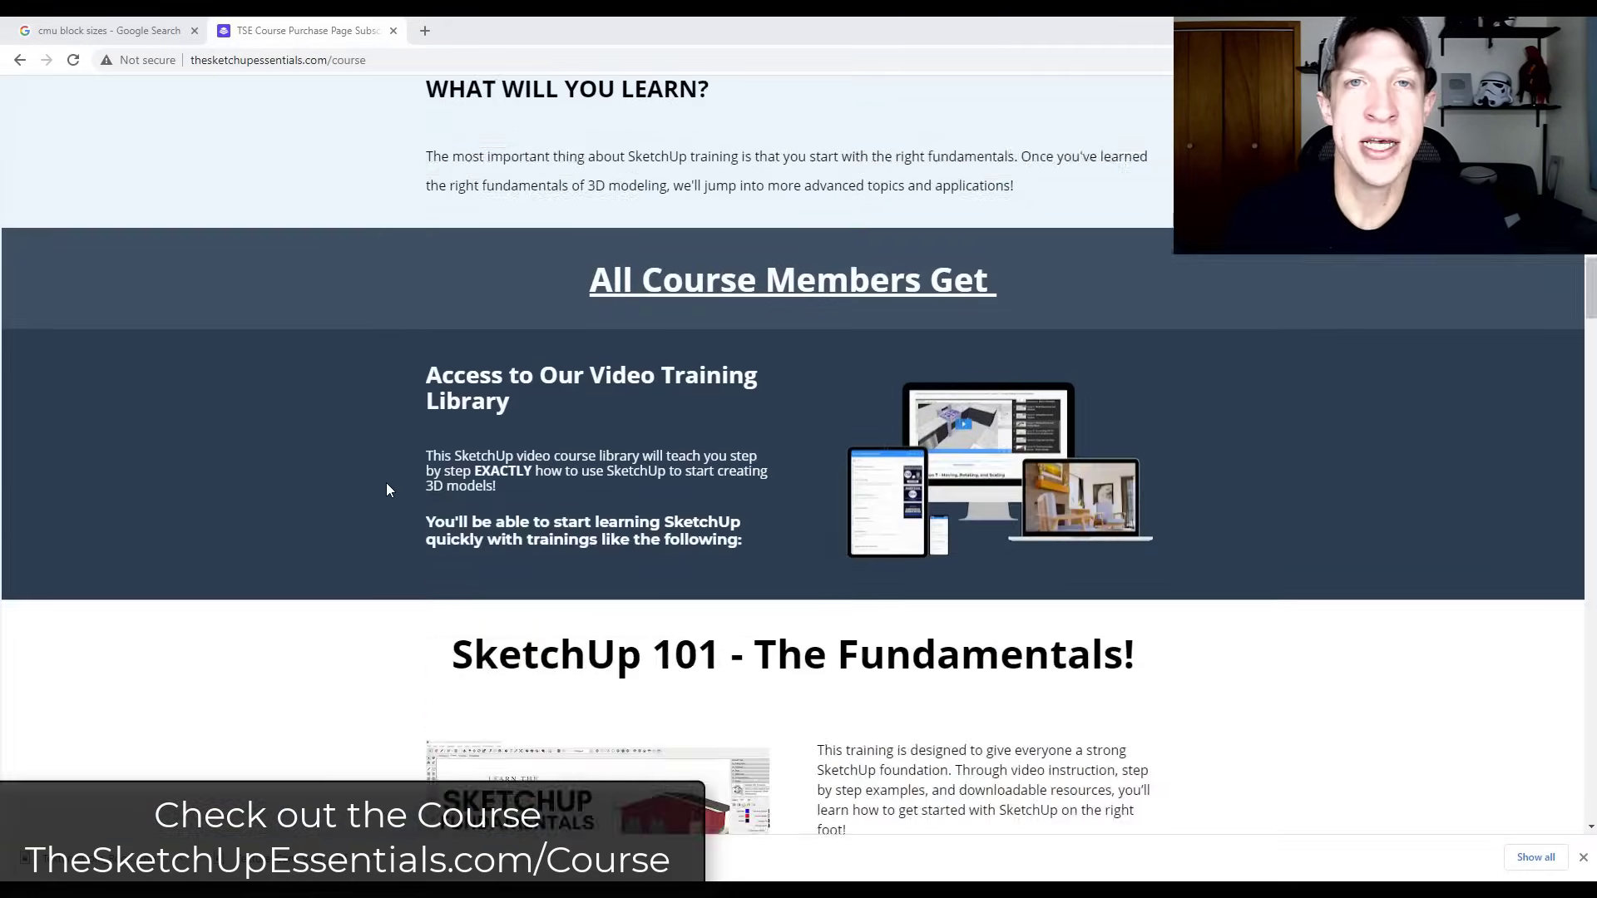
{"action": "scroll", "coordinate": [386, 489], "scroll_direction": "down", "scroll_amount": 1}
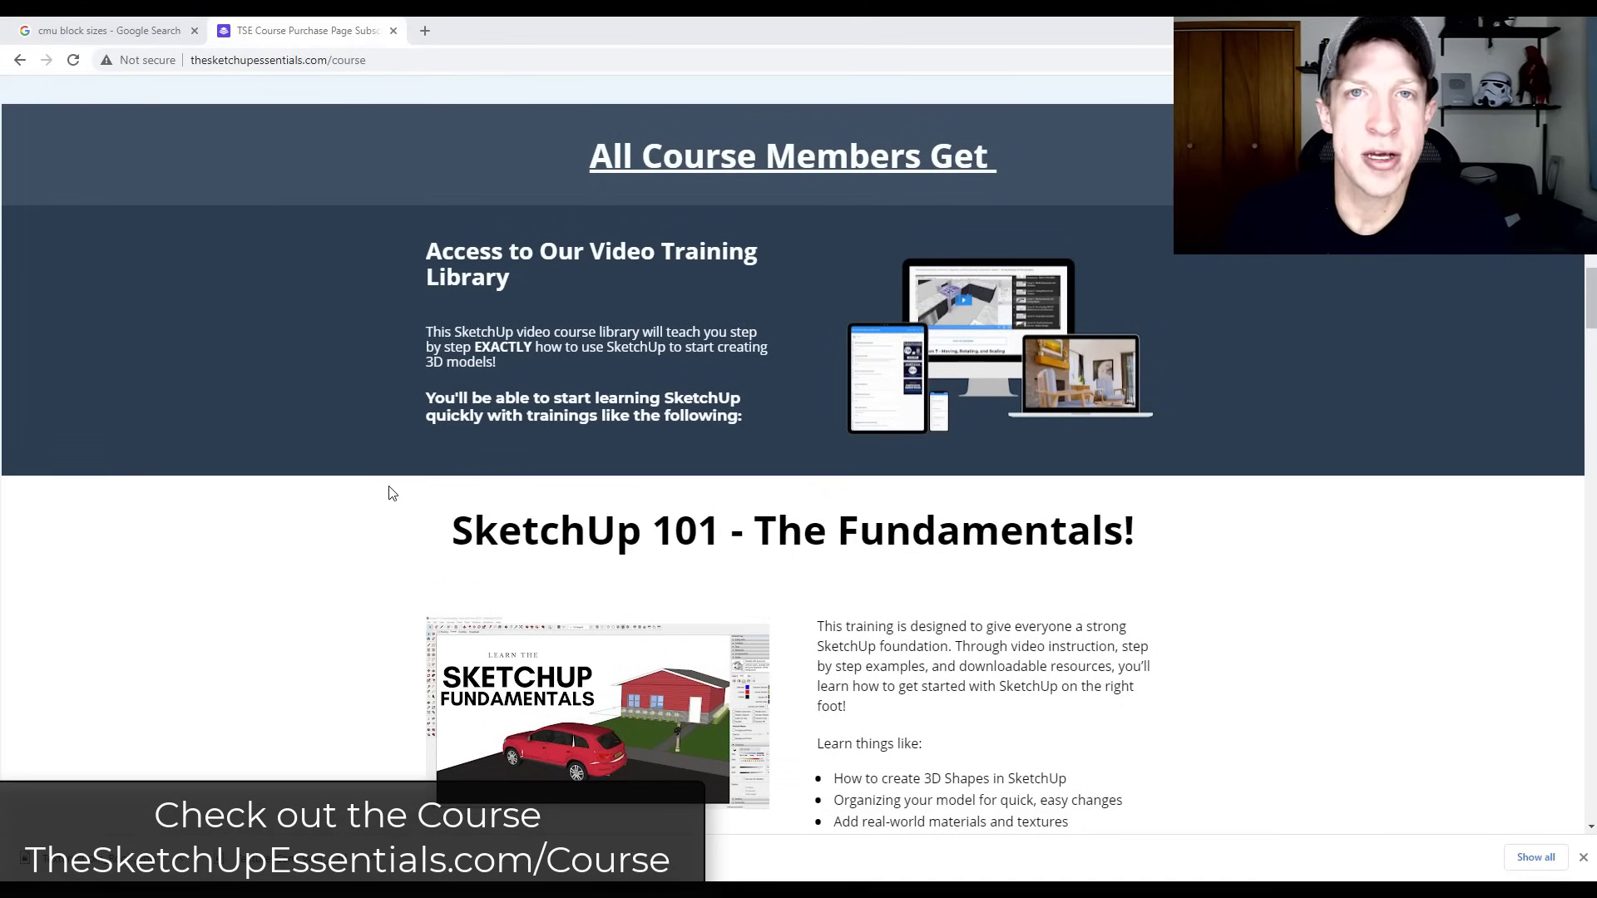
{"action": "scroll", "coordinate": [394, 492], "scroll_direction": "down", "scroll_amount": 3}
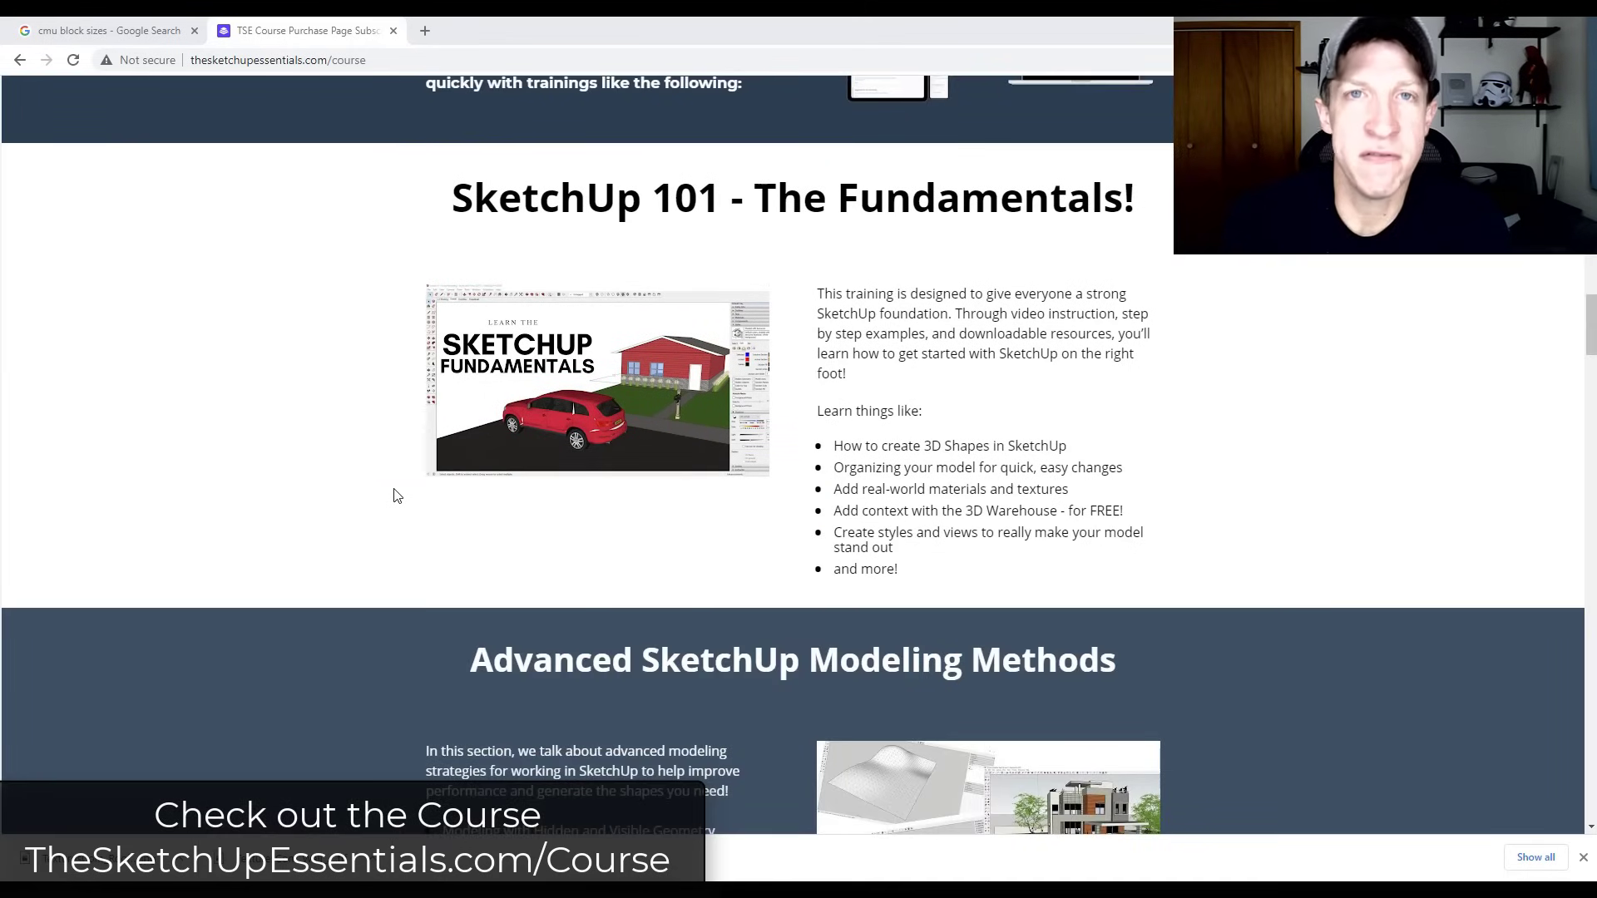
{"action": "scroll", "coordinate": [396, 498], "scroll_direction": "down", "scroll_amount": 2}
{"action": "scroll", "coordinate": [394, 498], "scroll_direction": "down", "scroll_amount": 3}
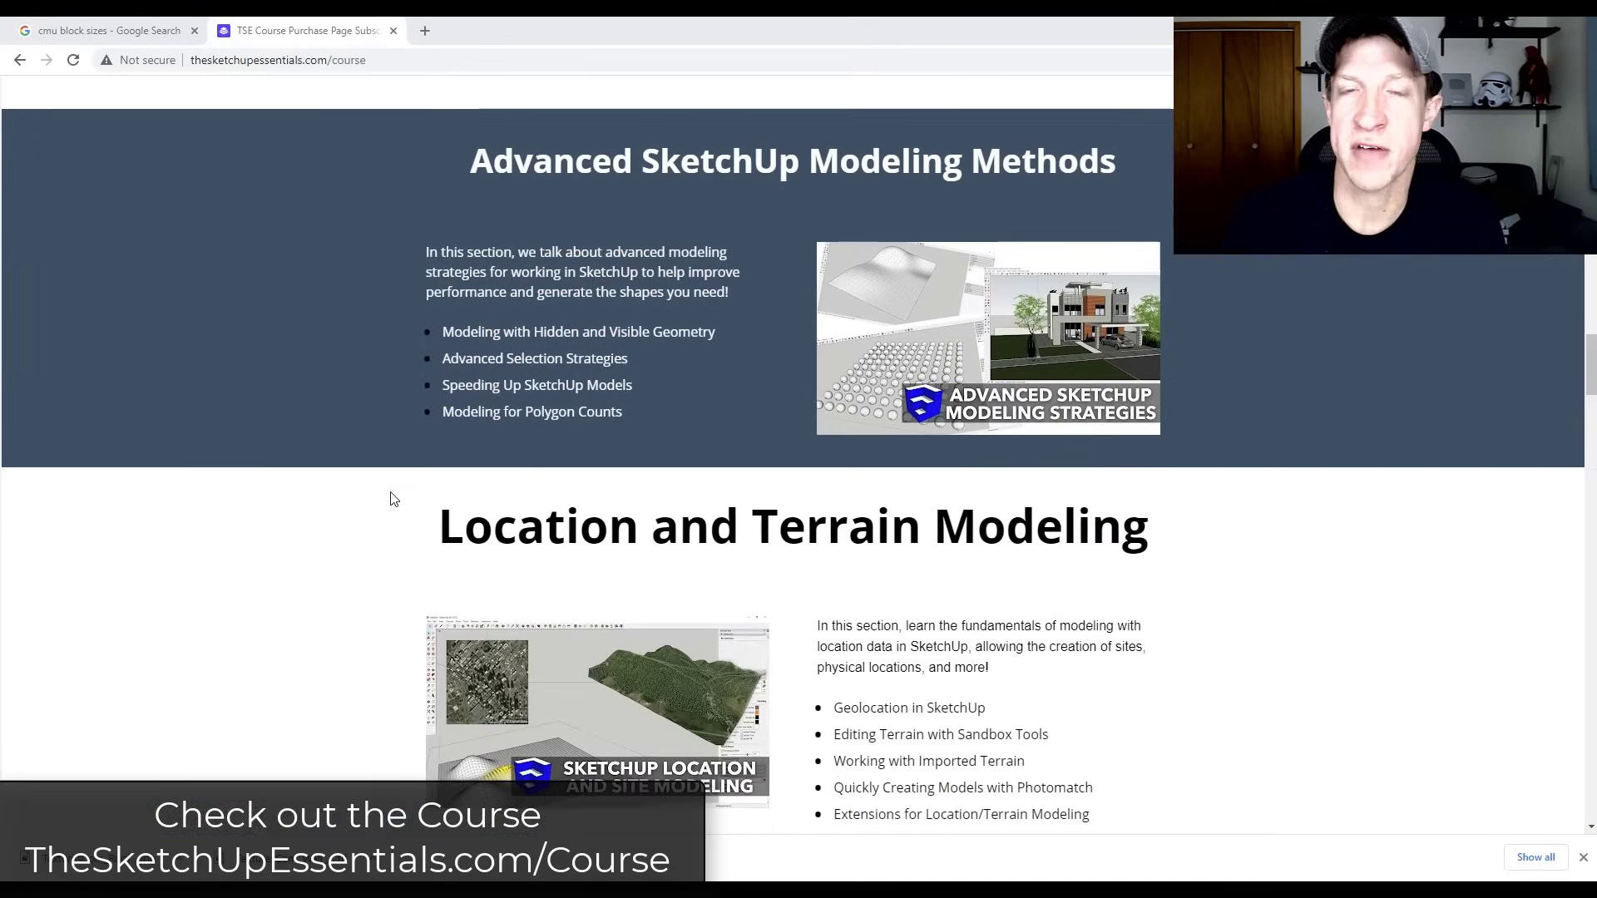
{"action": "scroll", "coordinate": [394, 499], "scroll_direction": "down", "scroll_amount": 4}
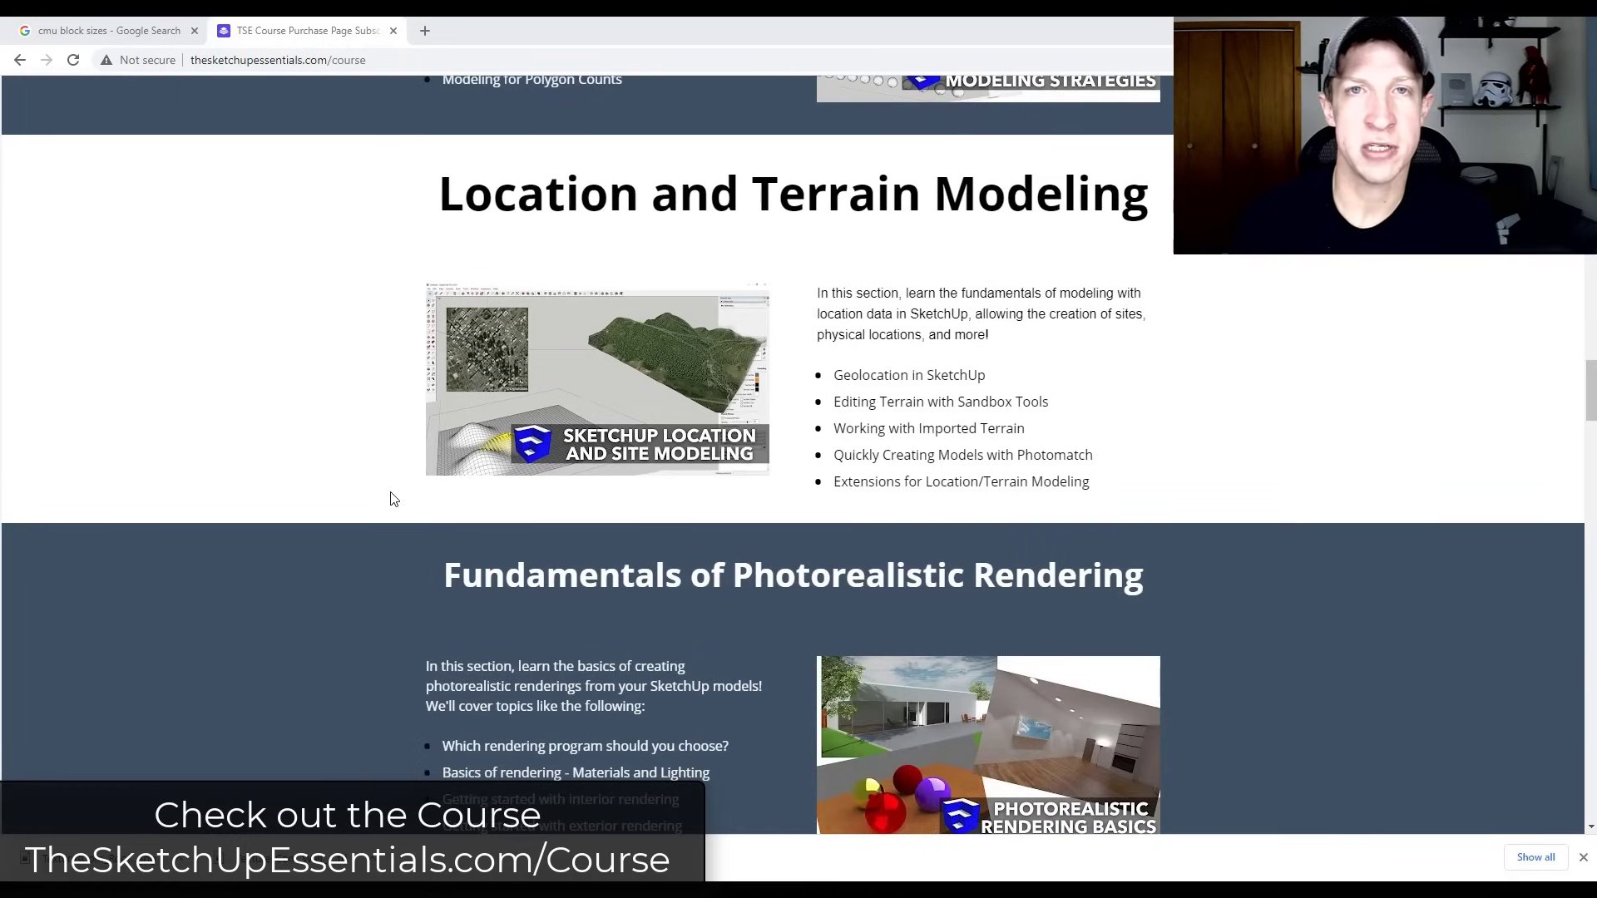
{"action": "scroll", "coordinate": [394, 499], "scroll_direction": "down", "scroll_amount": 5}
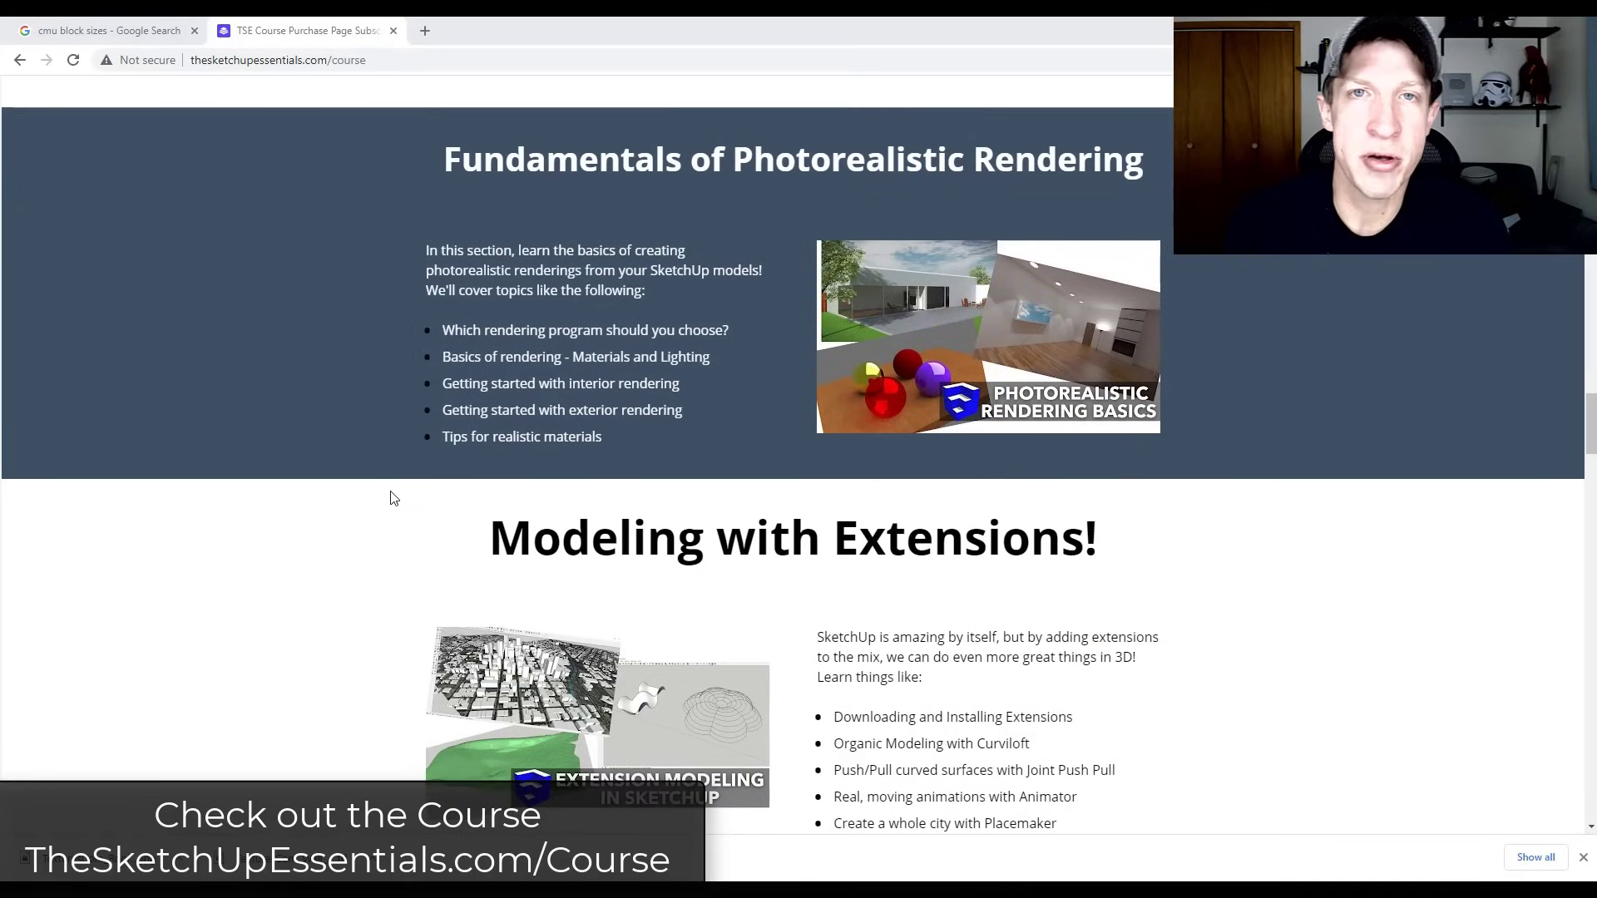
{"action": "scroll", "coordinate": [394, 499], "scroll_direction": "down", "scroll_amount": 4}
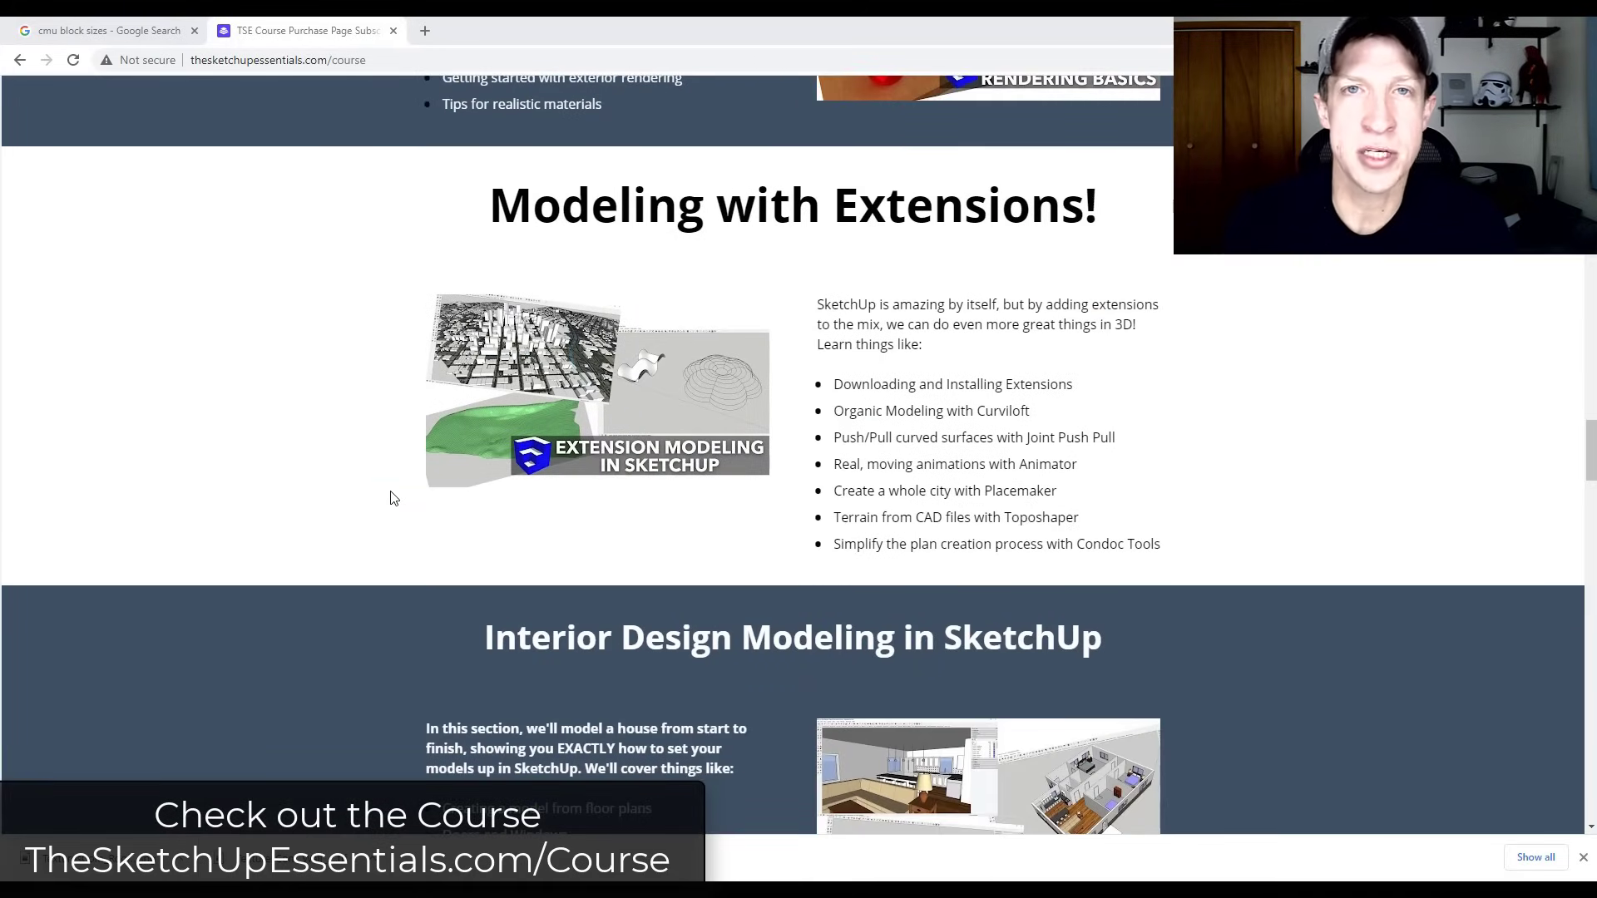
{"action": "scroll", "coordinate": [394, 499], "scroll_direction": "down", "scroll_amount": 5}
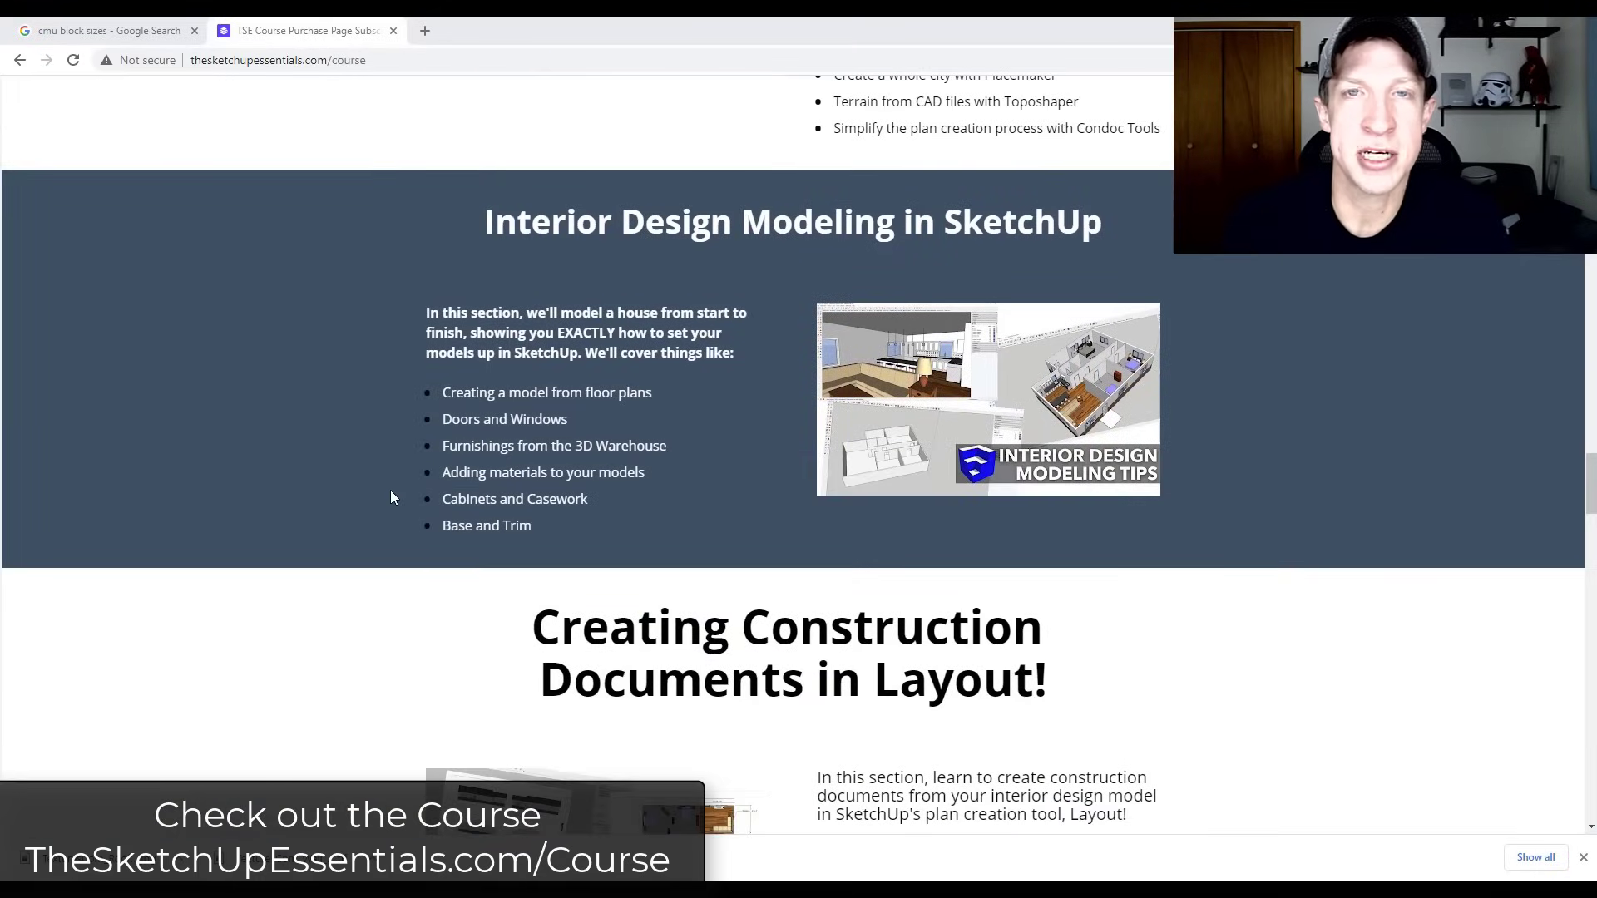
Read the course page's remaining sections on Layout construction documents, live coaching calls and the community forum.
{"action": "scroll", "coordinate": [393, 496], "scroll_direction": "down", "scroll_amount": 5}
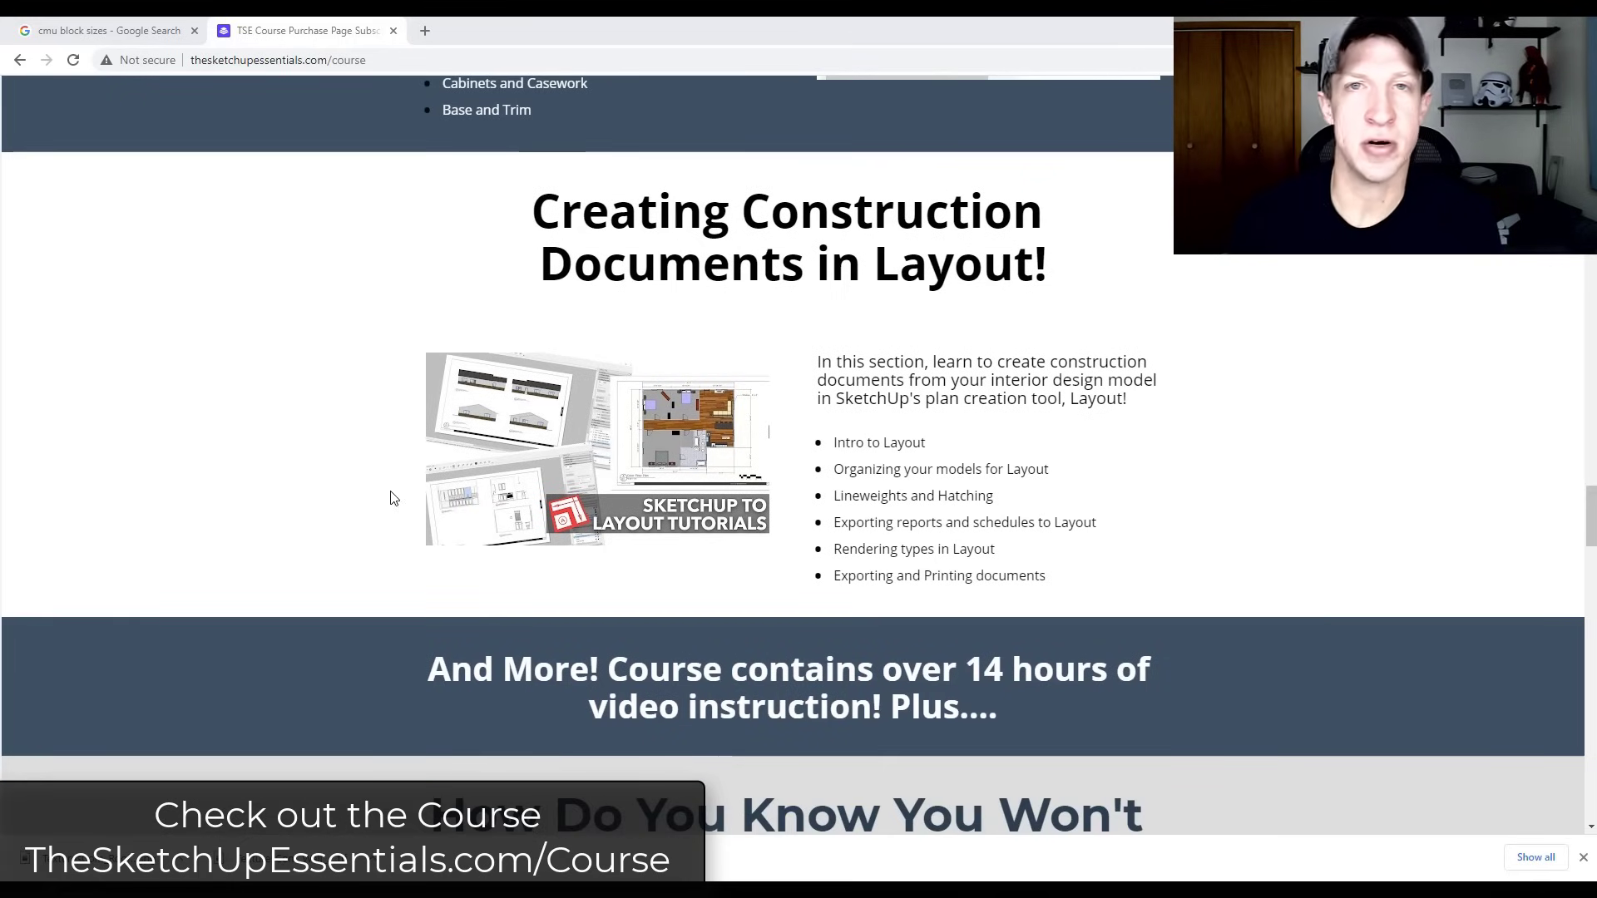
{"action": "scroll", "coordinate": [392, 499], "scroll_direction": "down", "scroll_amount": 6}
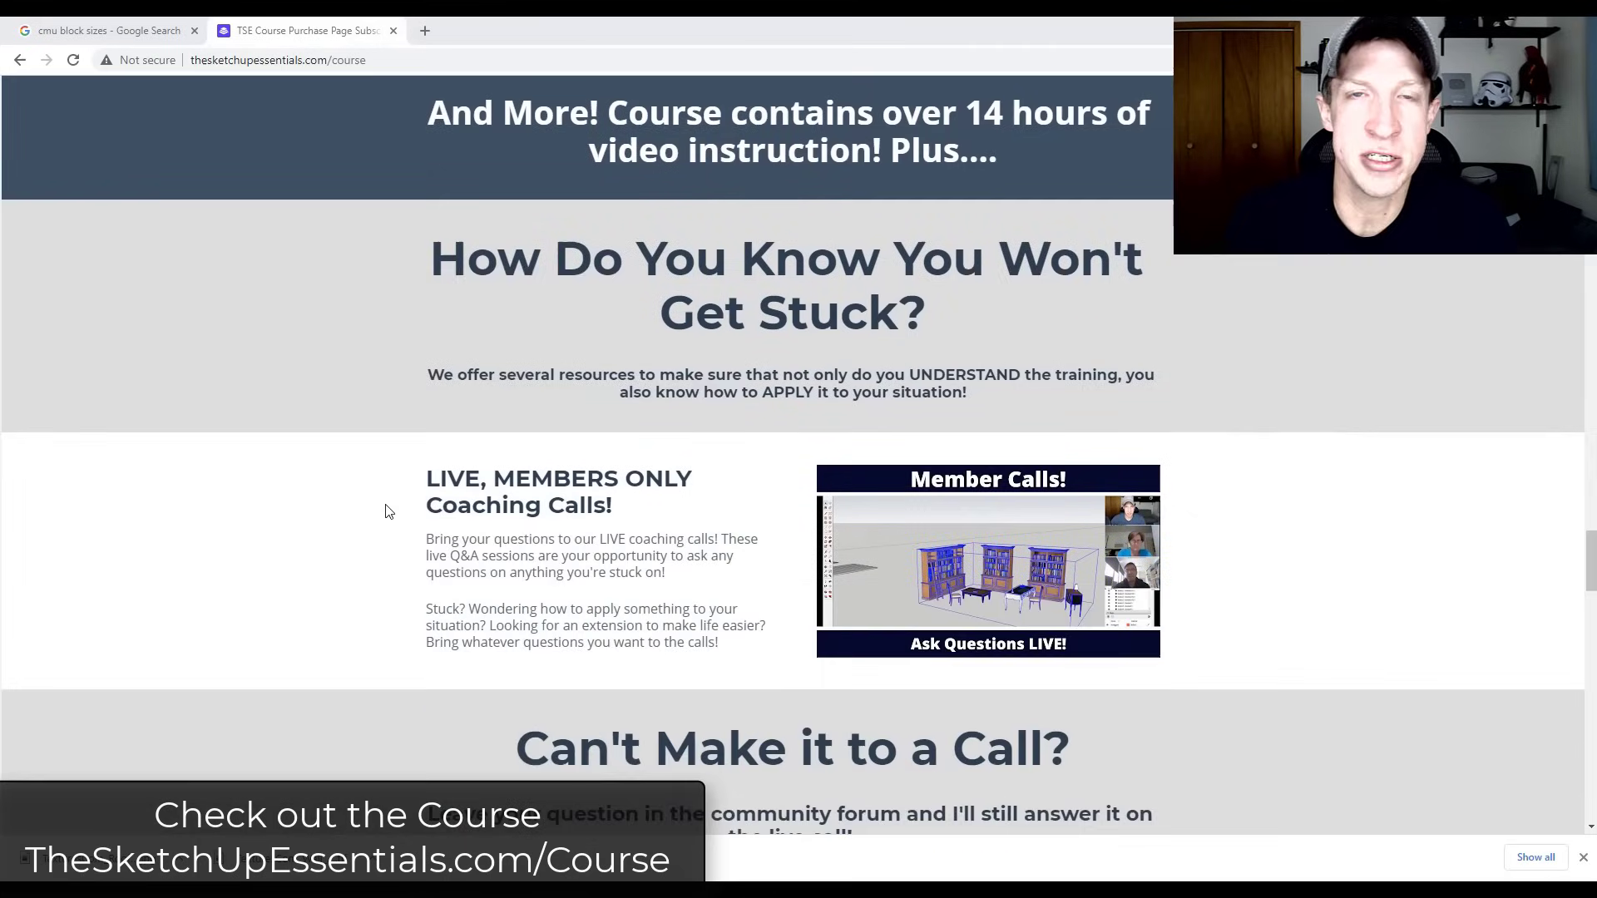
{"action": "scroll", "coordinate": [386, 504], "scroll_direction": "down", "scroll_amount": 6}
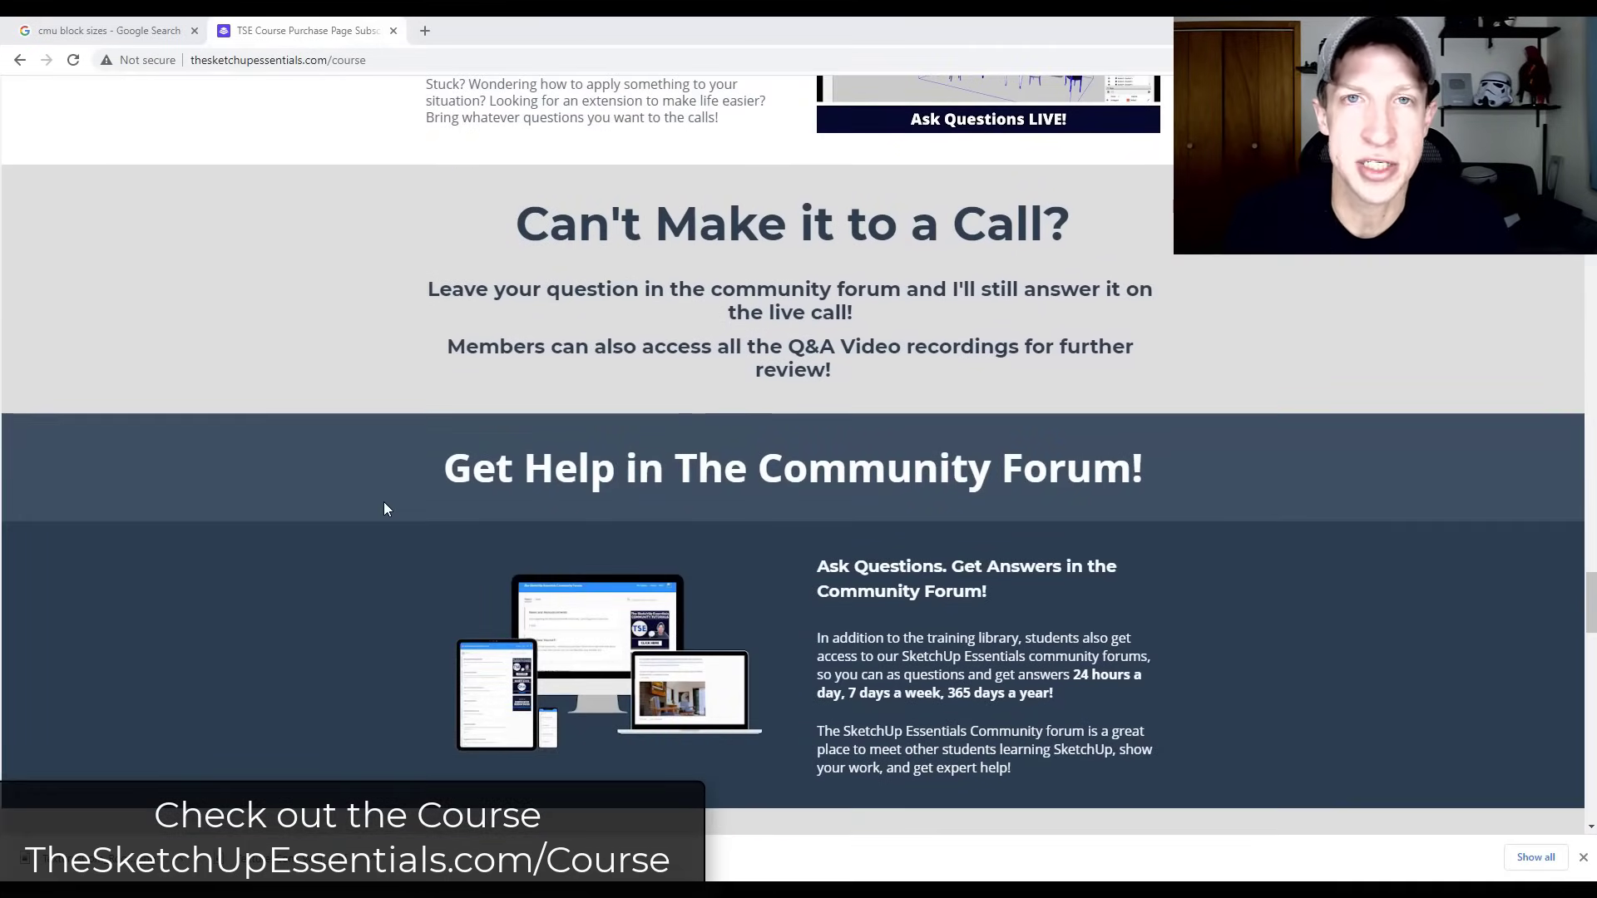
{"action": "scroll", "coordinate": [385, 507], "scroll_direction": "down", "scroll_amount": 6}
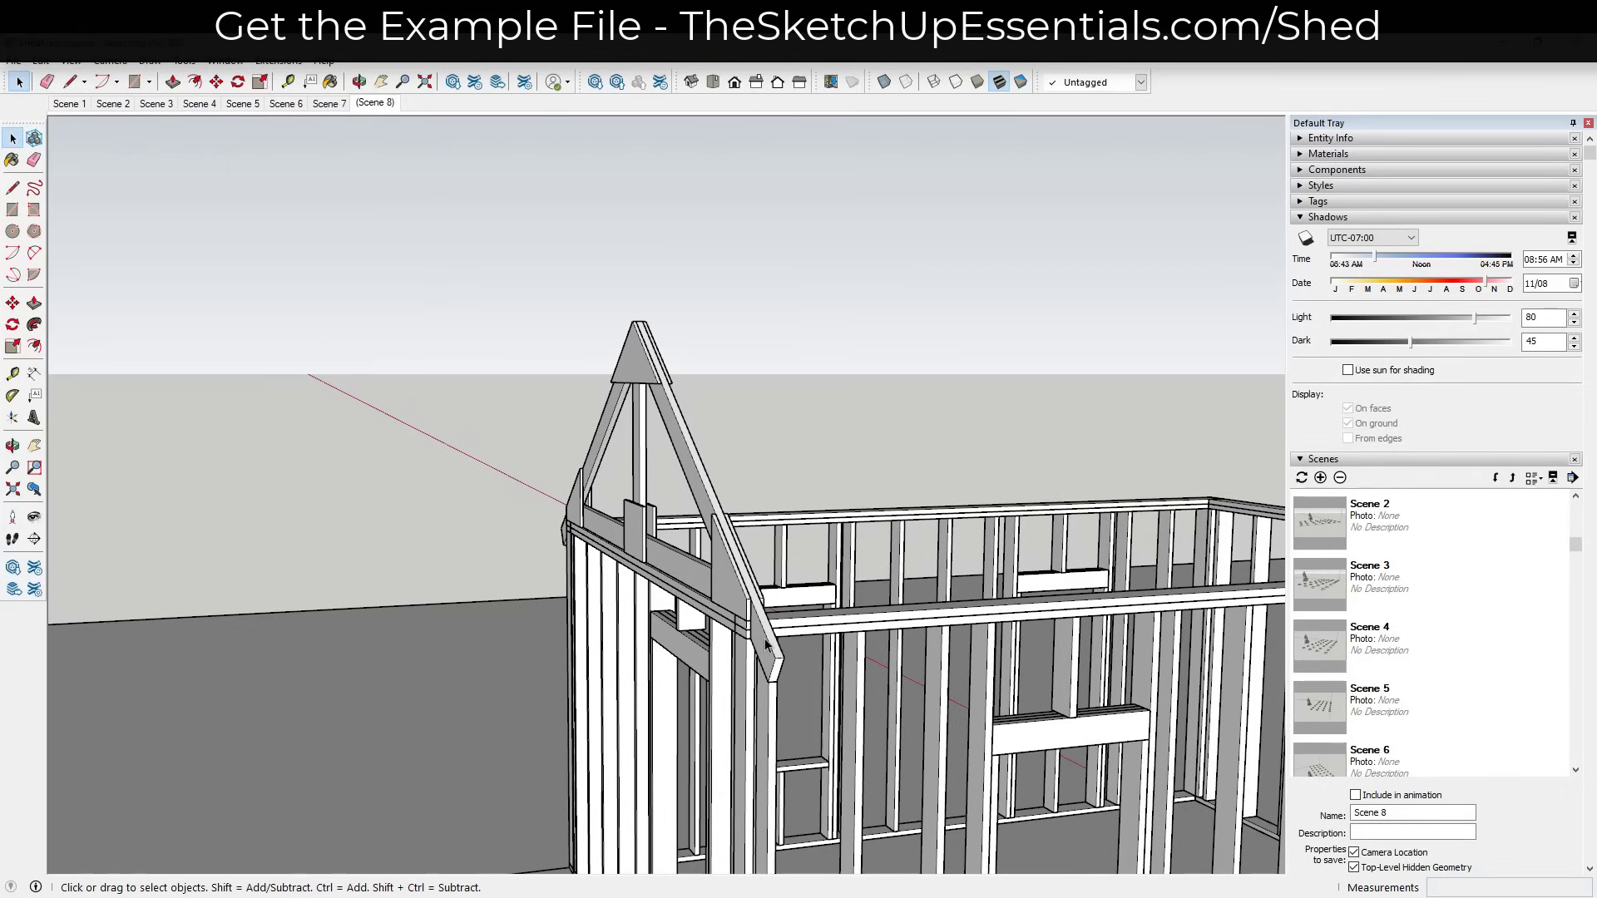
Copy the Truss component 24" along the side wall from the end wall, starting at its rafter tail midpoint.
{"action": "key", "text": "m"}
{"action": "scroll", "coordinate": [773, 657], "scroll_direction": "up", "scroll_amount": 3}
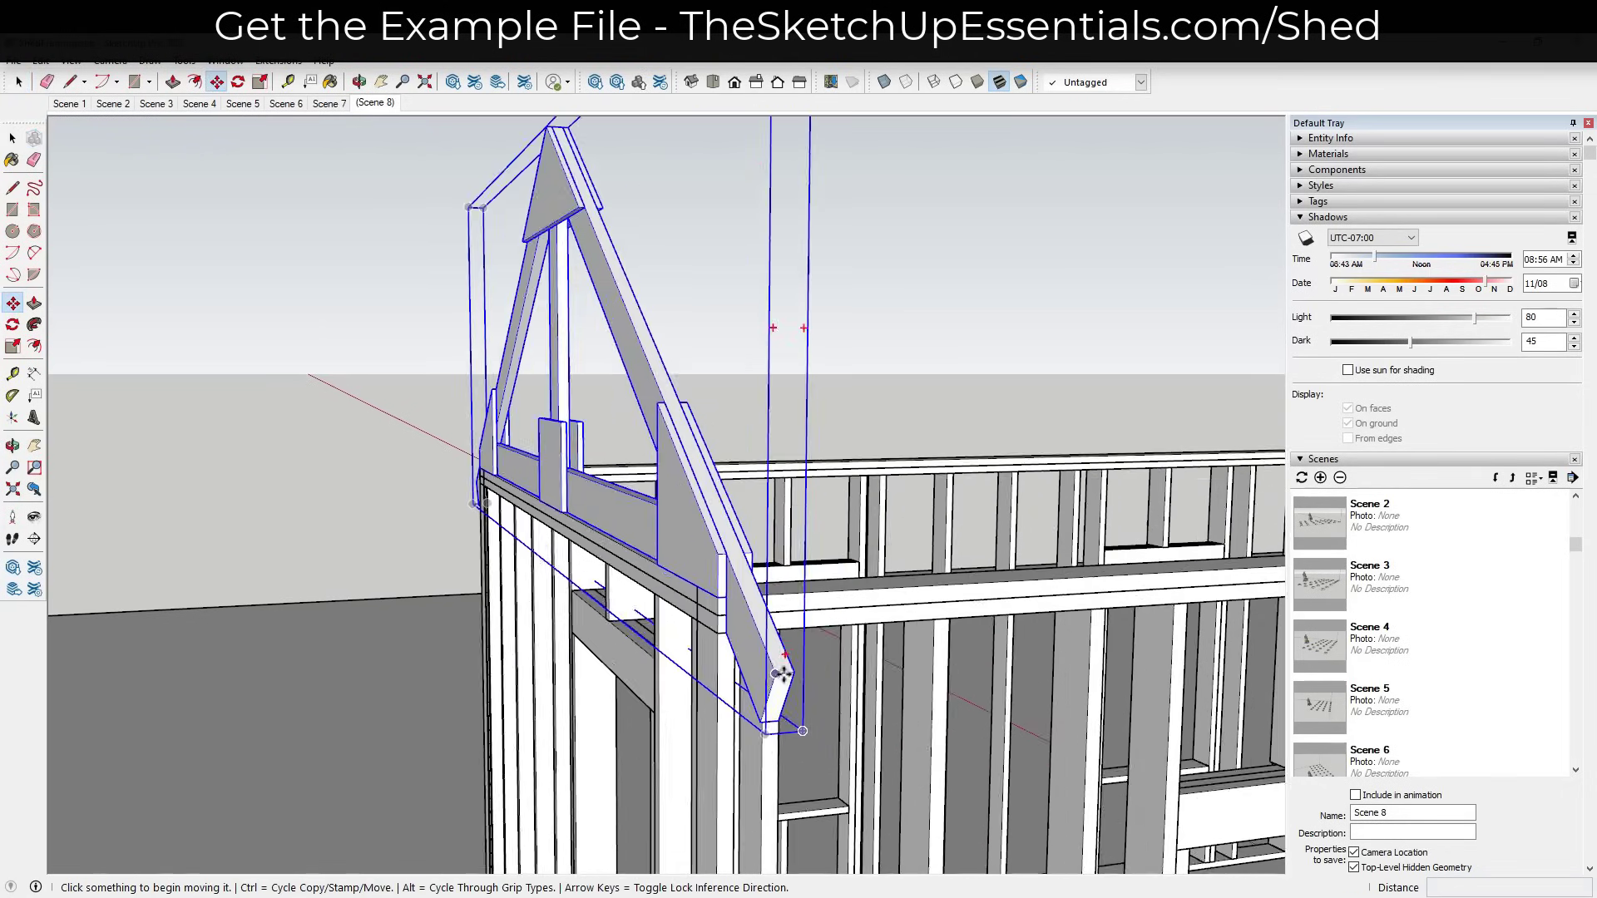
{"action": "scroll", "coordinate": [782, 672], "scroll_direction": "up", "scroll_amount": 3}
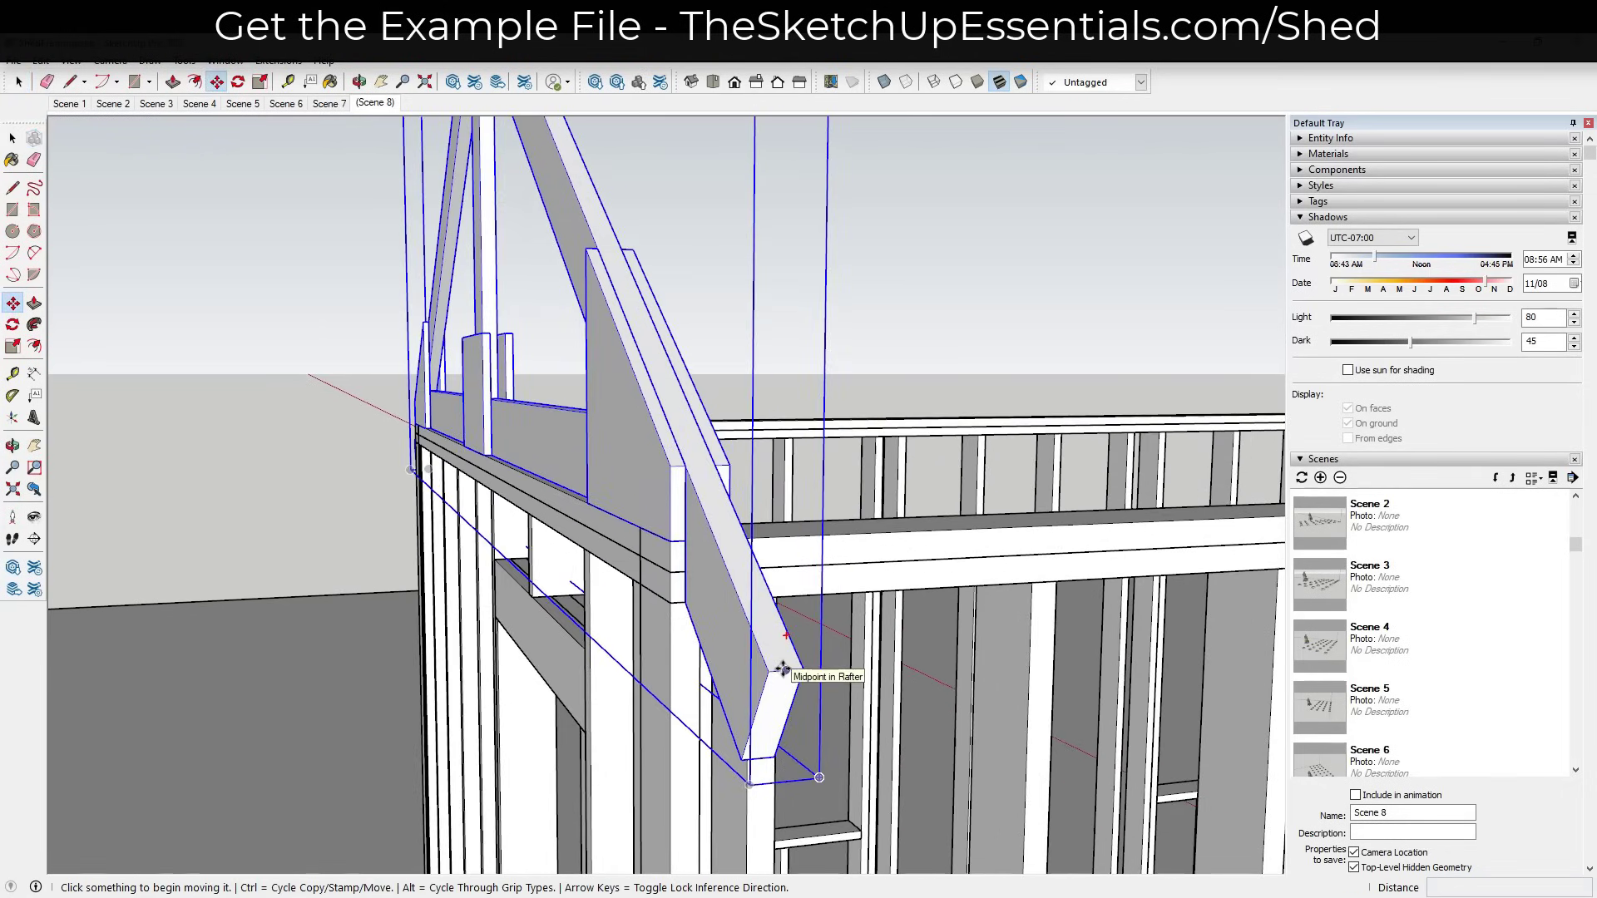
{"action": "left_click", "coordinate": [782, 669]}
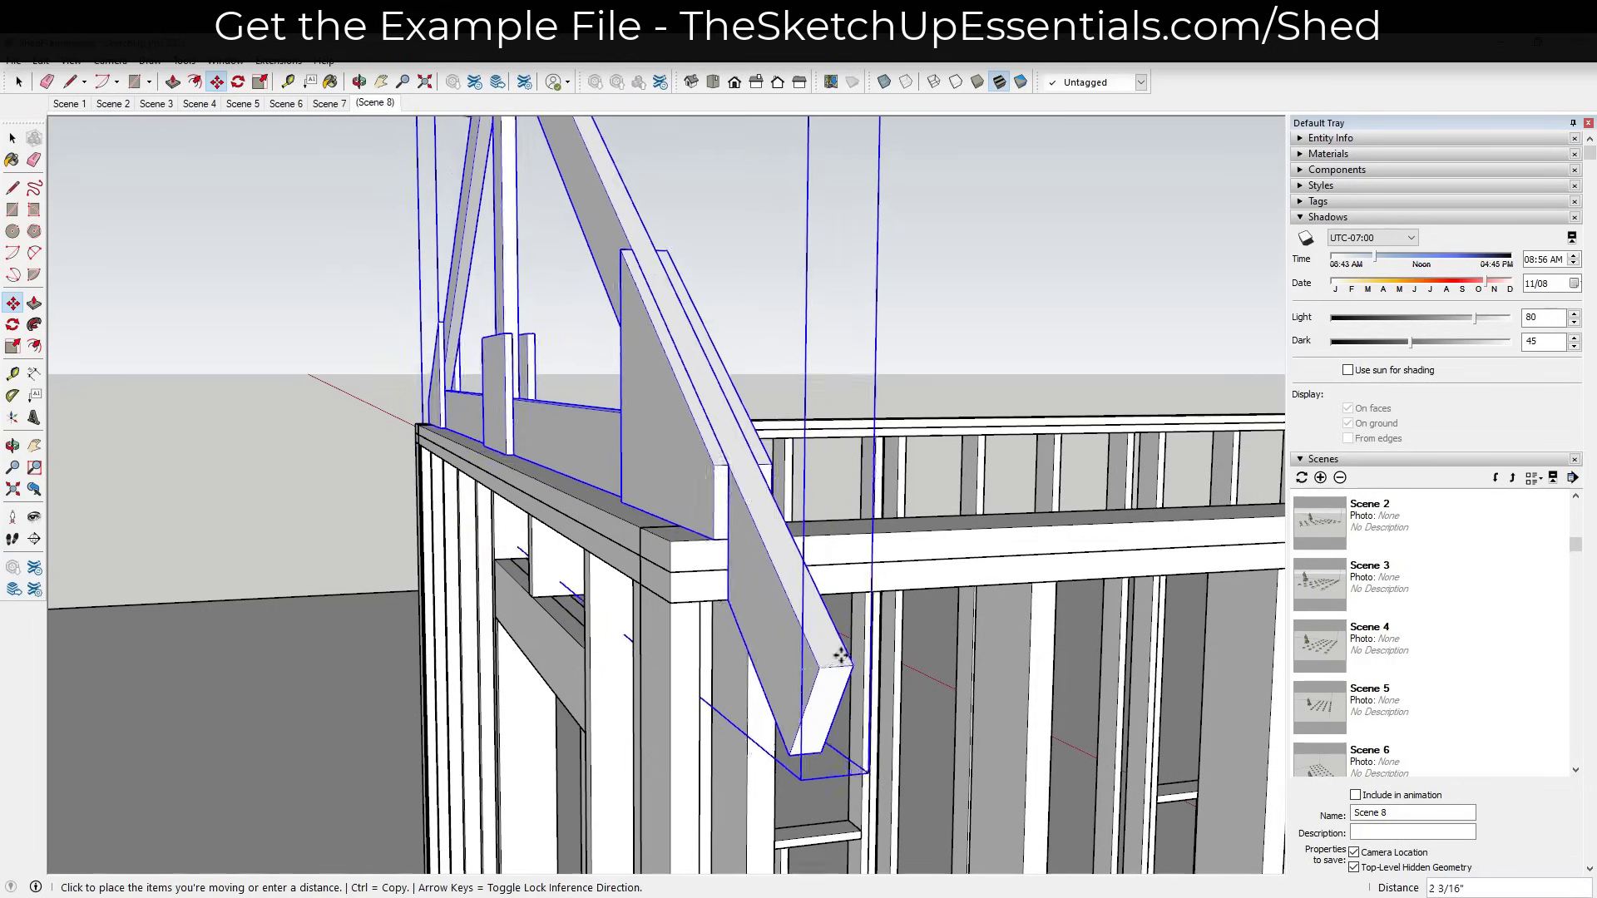
{"action": "key", "text": "ctrl"}
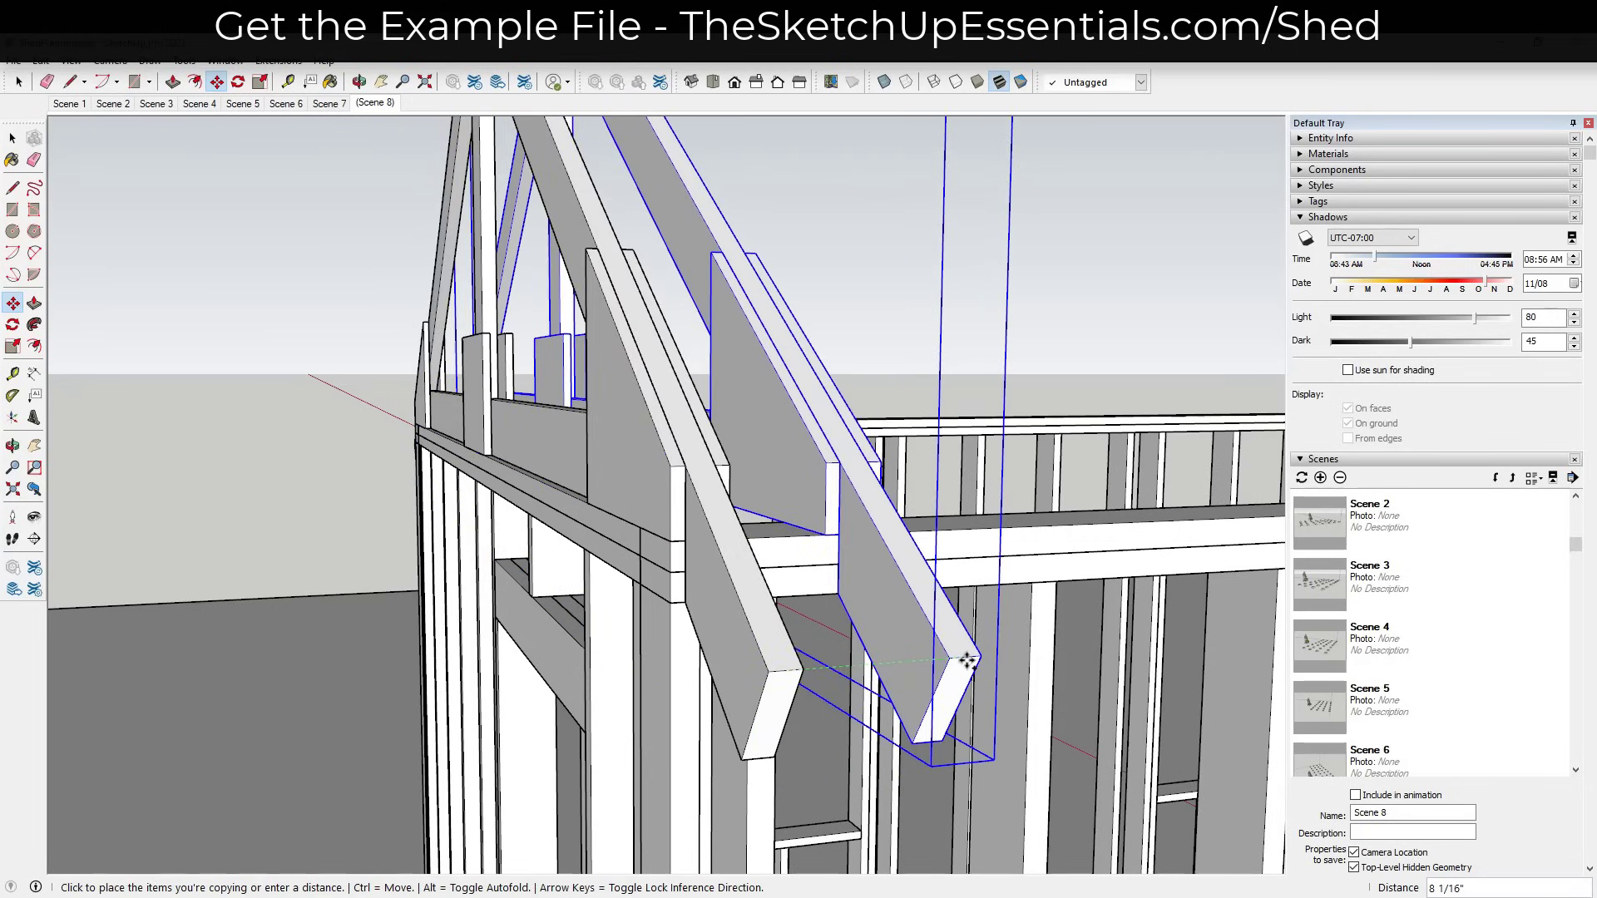
{"action": "key", "text": "Return"}
Array the truss copy nine times along the length of the shed walls.
{"action": "scroll", "coordinate": [981, 661], "scroll_direction": "down", "scroll_amount": 6}
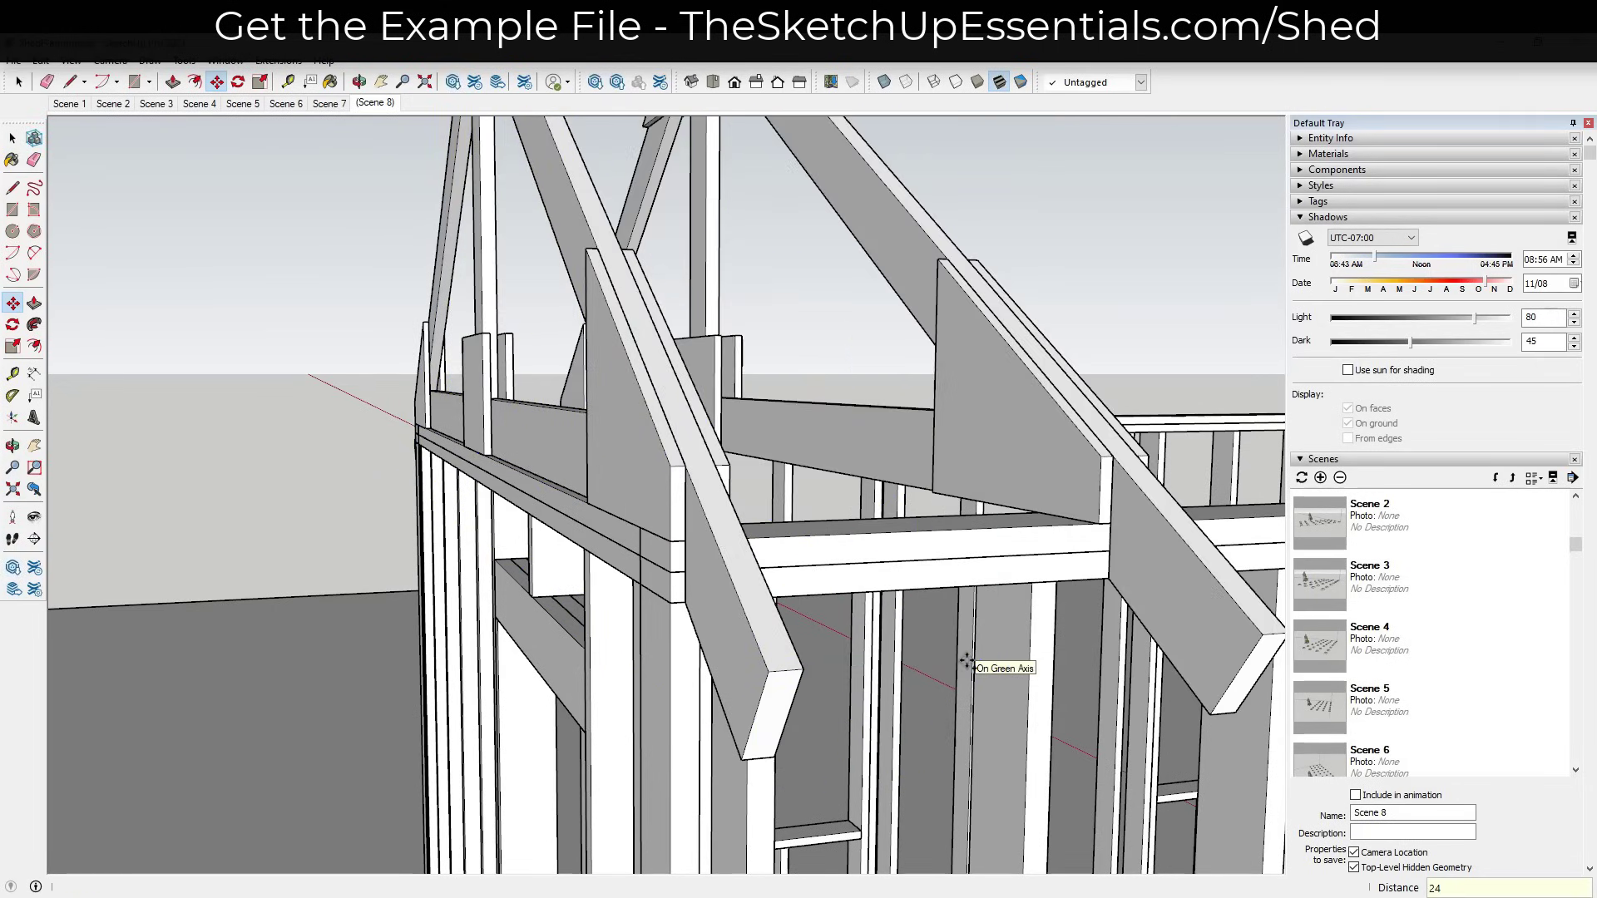
{"action": "scroll", "coordinate": [638, 561], "scroll_direction": "down", "scroll_amount": 5}
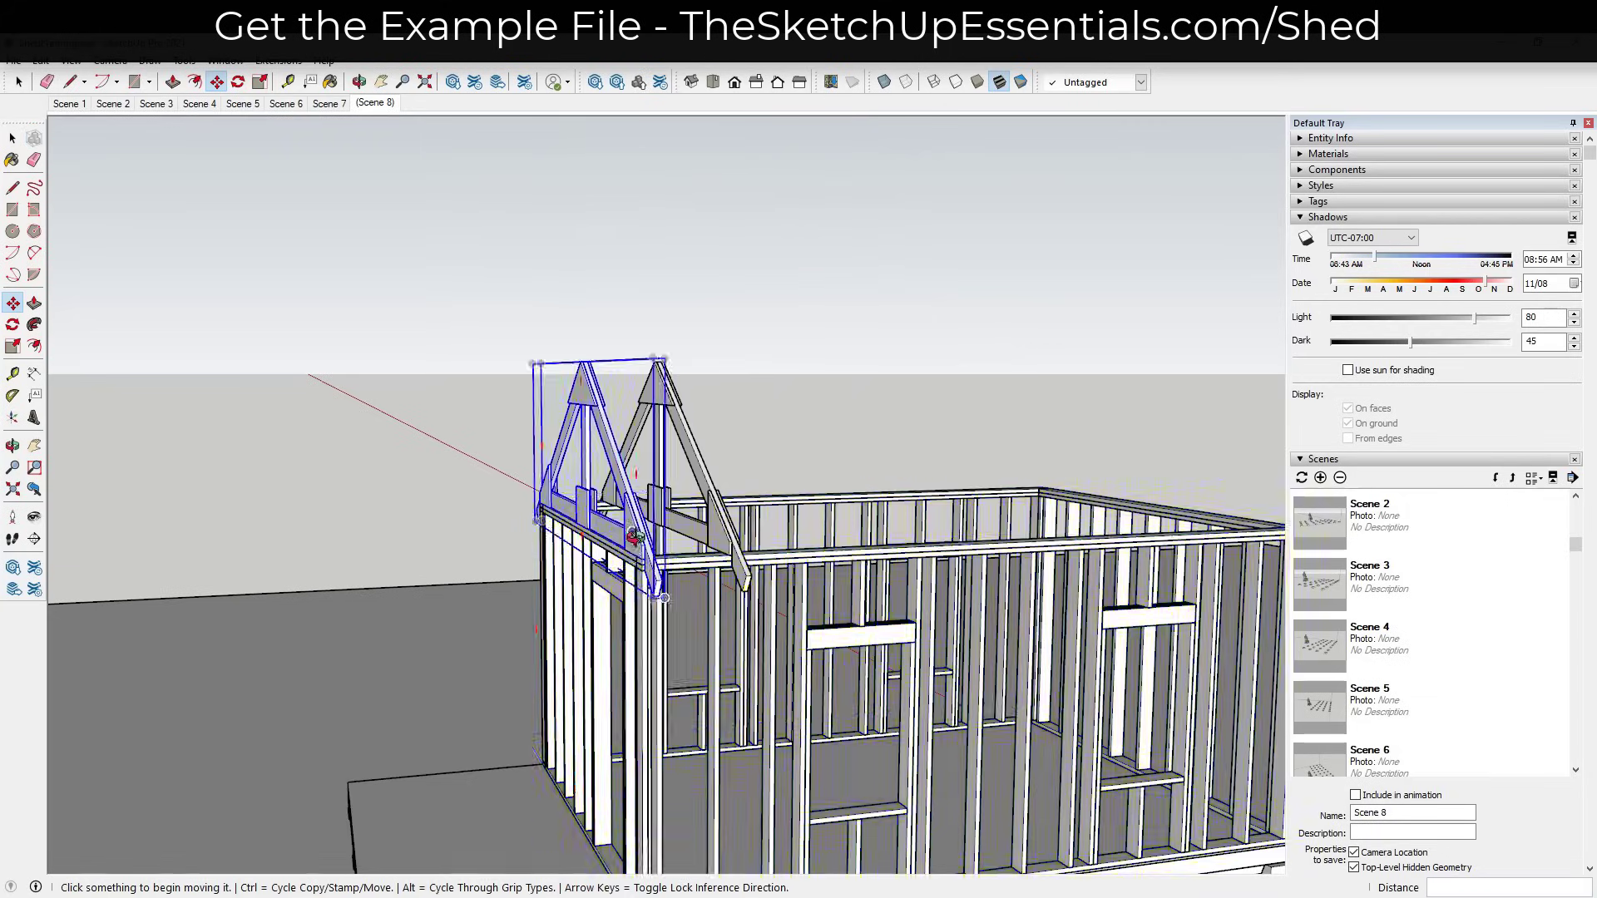
{"action": "scroll", "coordinate": [1134, 456], "scroll_direction": "up", "scroll_amount": 3}
{"action": "scroll", "coordinate": [650, 491], "scroll_direction": "down", "scroll_amount": 3}
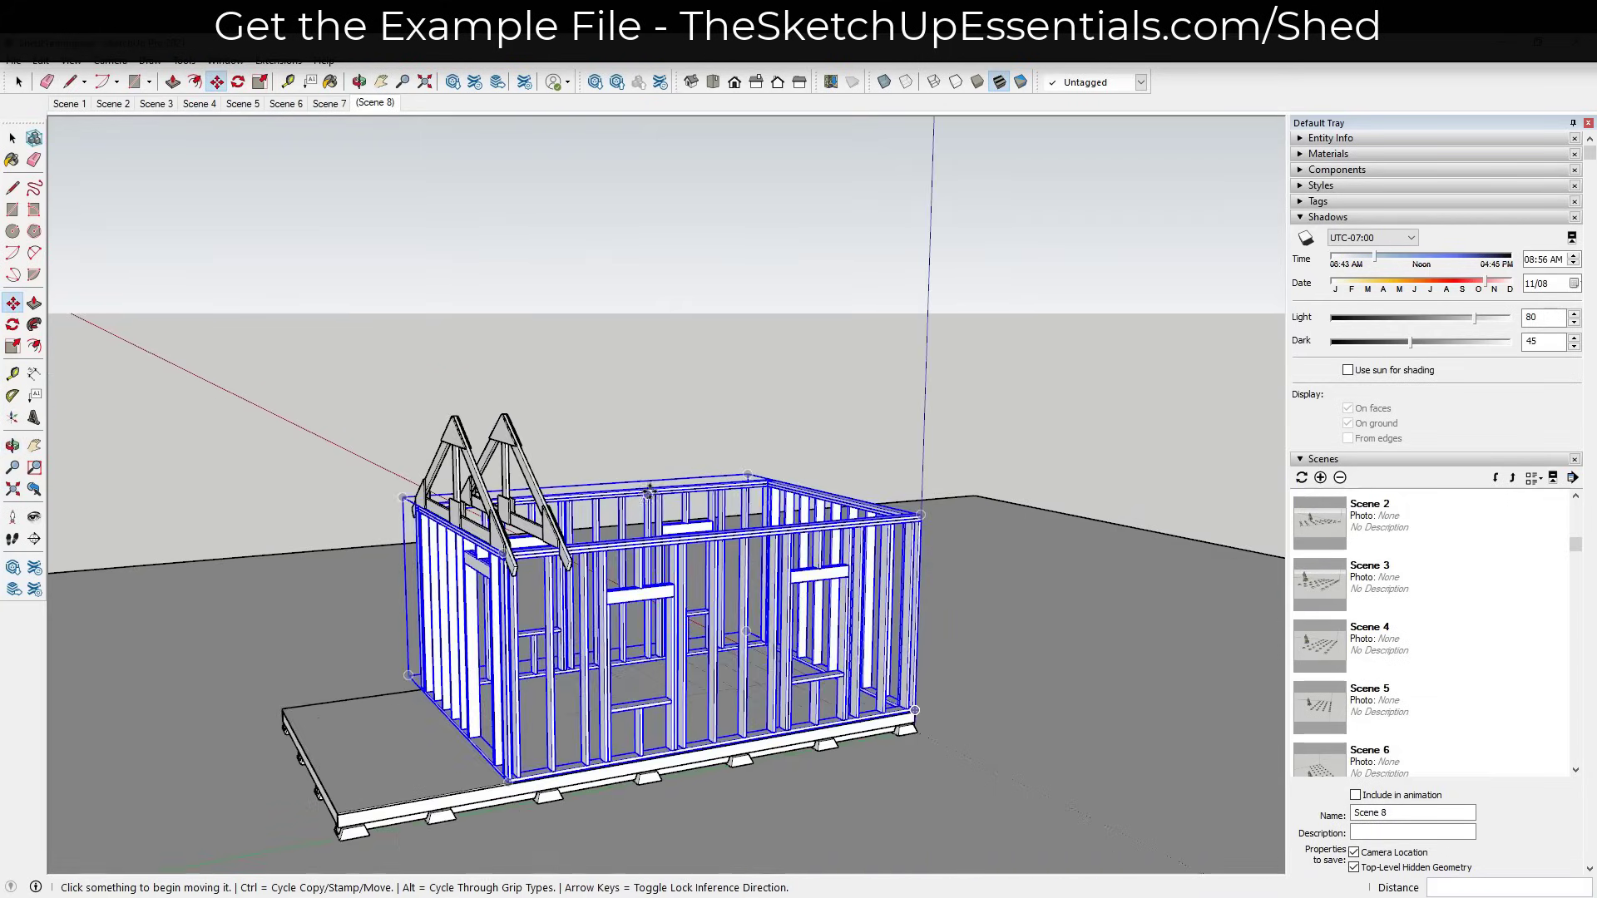
{"action": "middle_click_drag", "start_coordinate": [649, 489], "coordinate": [666, 486]}
{"action": "type", "text": "*9"}
{"action": "key", "text": "Return"}
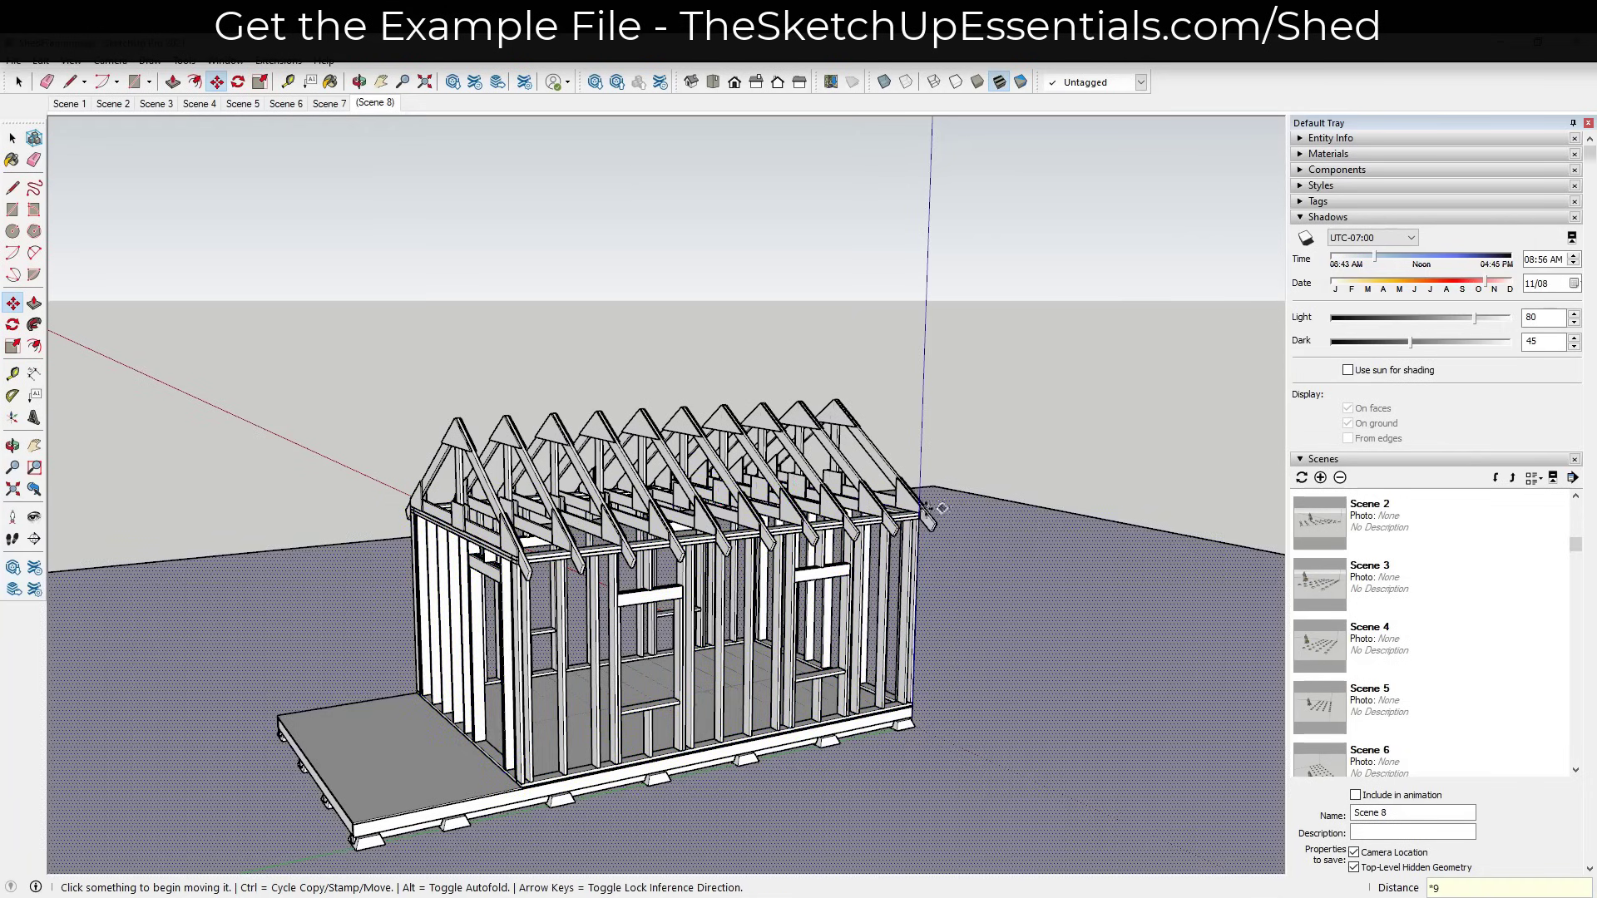
Move the last truss inward along the wall so its outer gussets align with the far end wall's outer face.
{"action": "scroll", "coordinate": [932, 512], "scroll_direction": "up", "scroll_amount": 8}
{"action": "middle_click_drag", "start_coordinate": [928, 517], "coordinate": [765, 542]}
{"action": "key", "text": "m"}
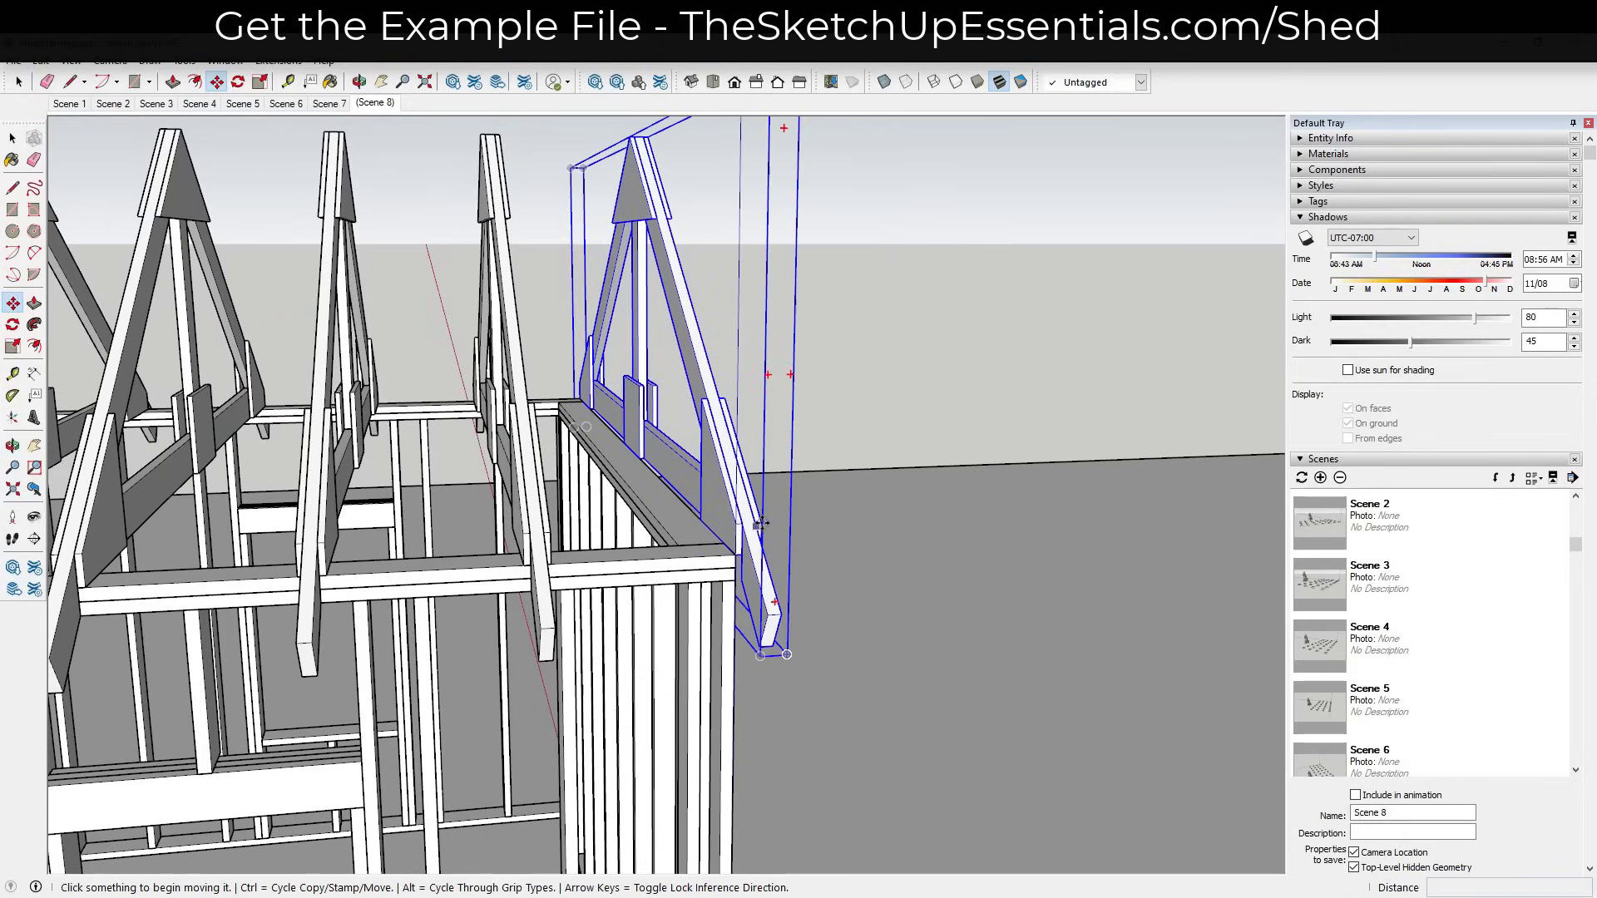
{"action": "left_click", "coordinate": [761, 524]}
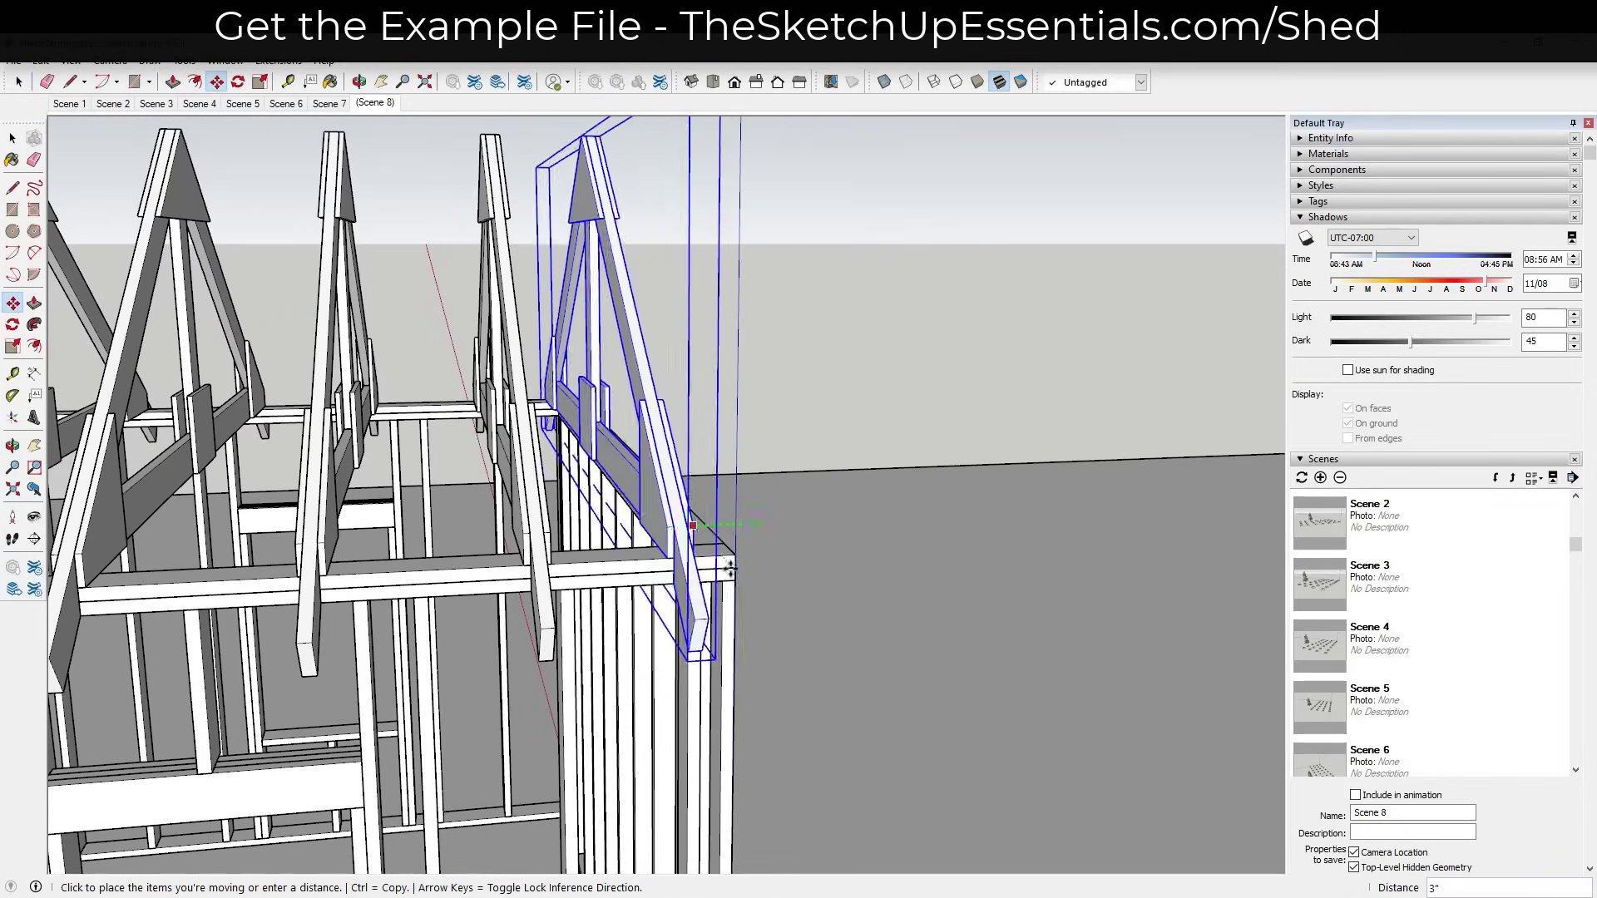
{"action": "left_click", "coordinate": [736, 713]}
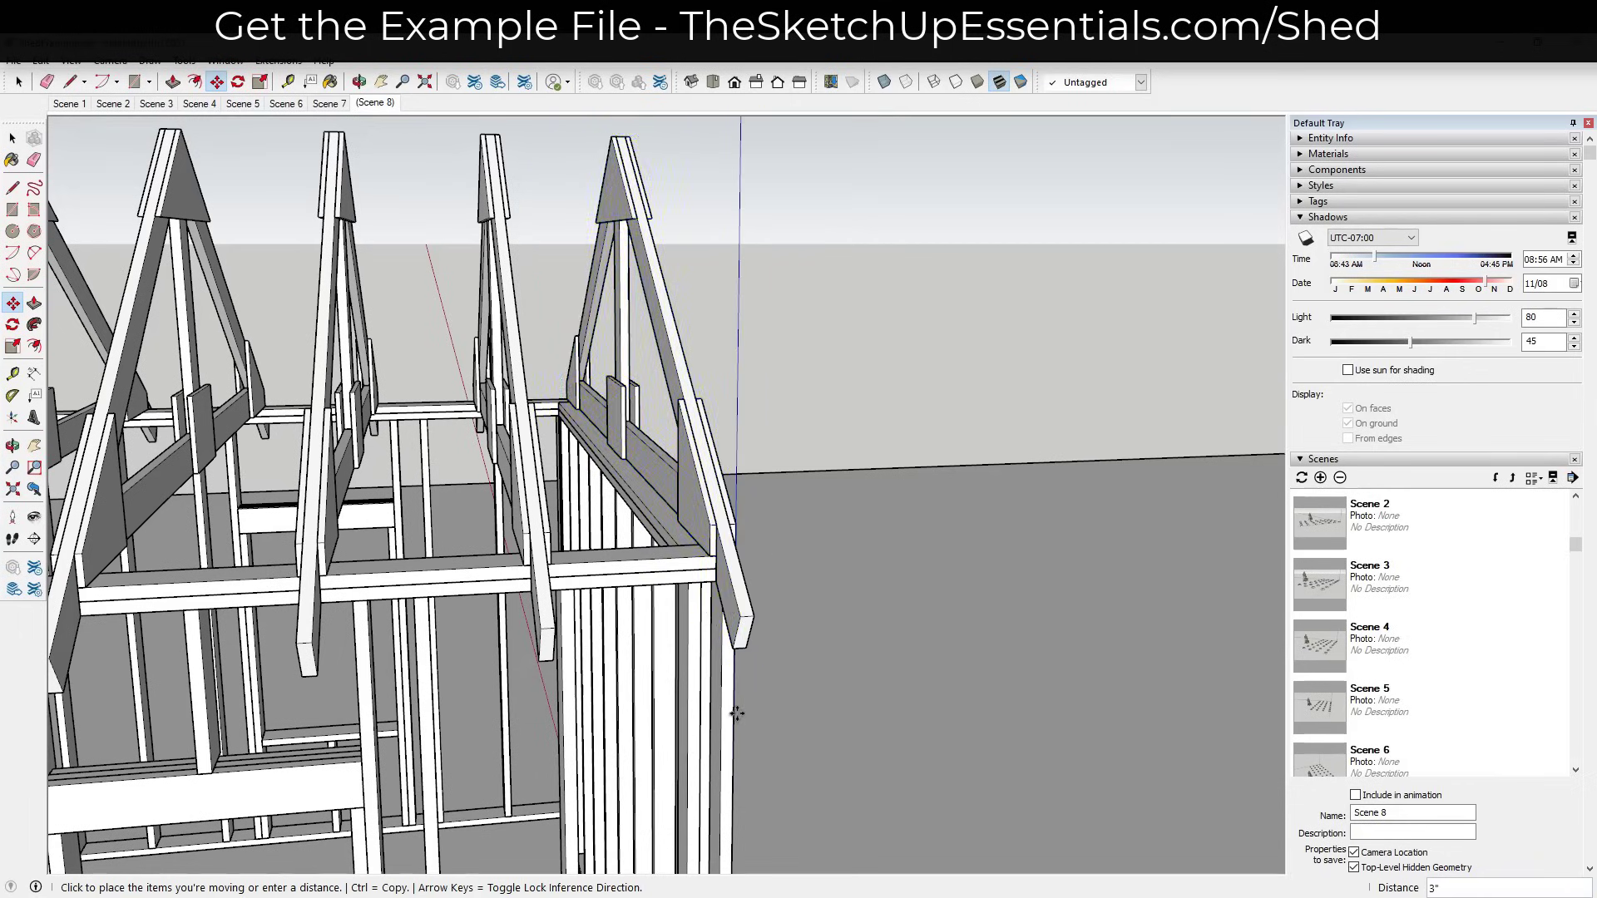
{"action": "key", "text": "space"}
Select all the trusses on top of the walls and make them one group.
{"action": "scroll", "coordinate": [791, 648], "scroll_direction": "down", "scroll_amount": 10}
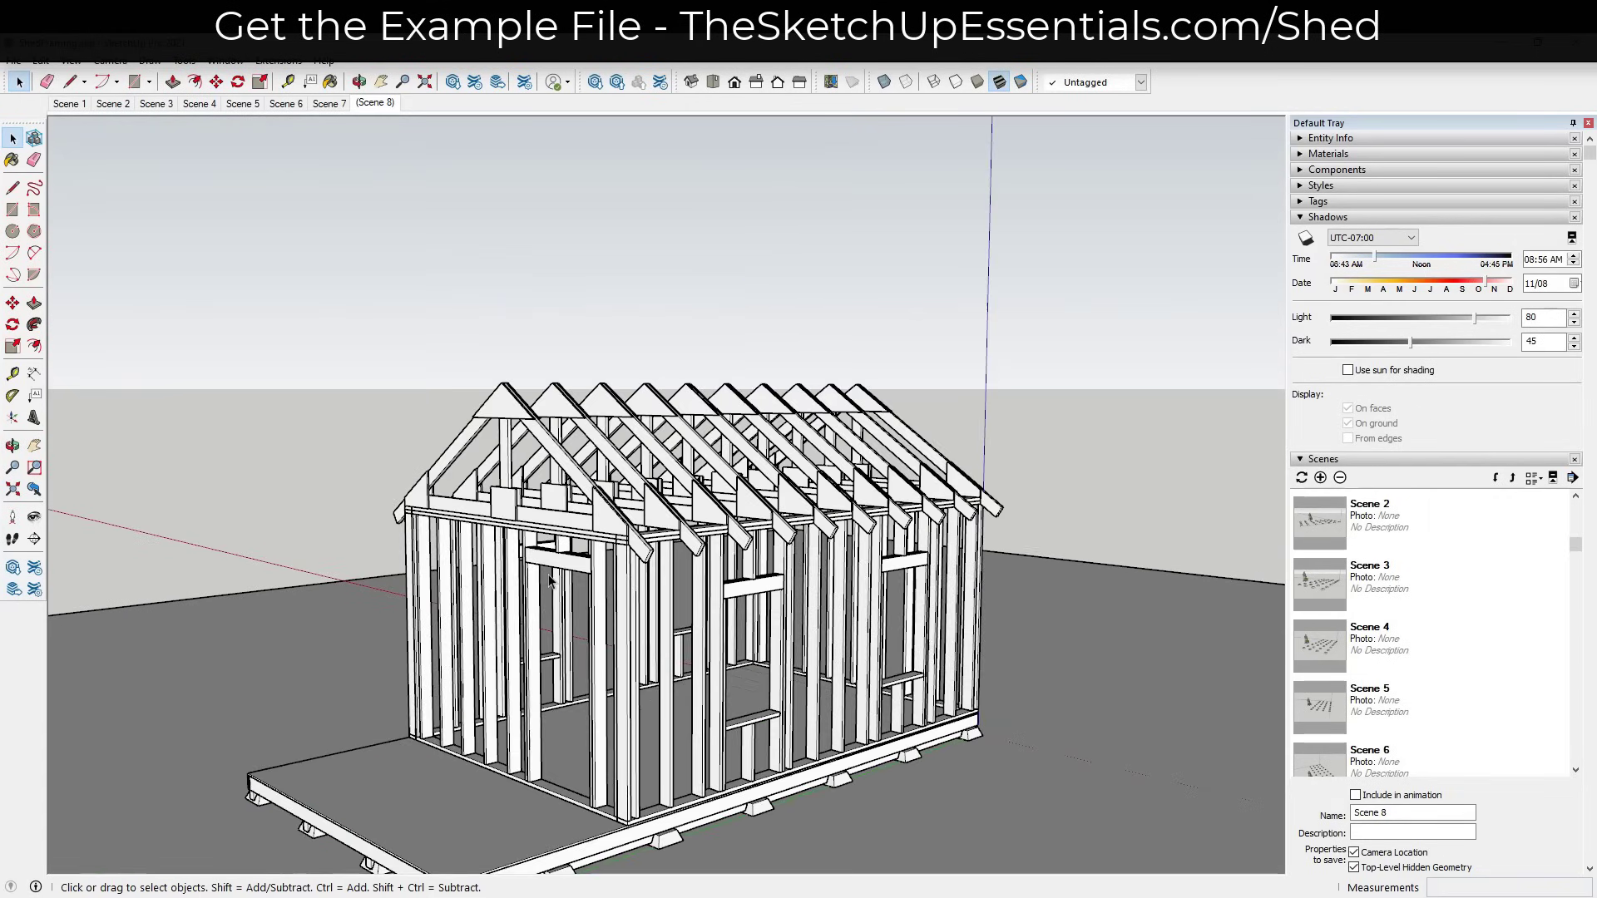
{"action": "scroll", "coordinate": [553, 578], "scroll_direction": "up", "scroll_amount": 4}
{"action": "middle_click_drag", "start_coordinate": [562, 547], "coordinate": [607, 577]}
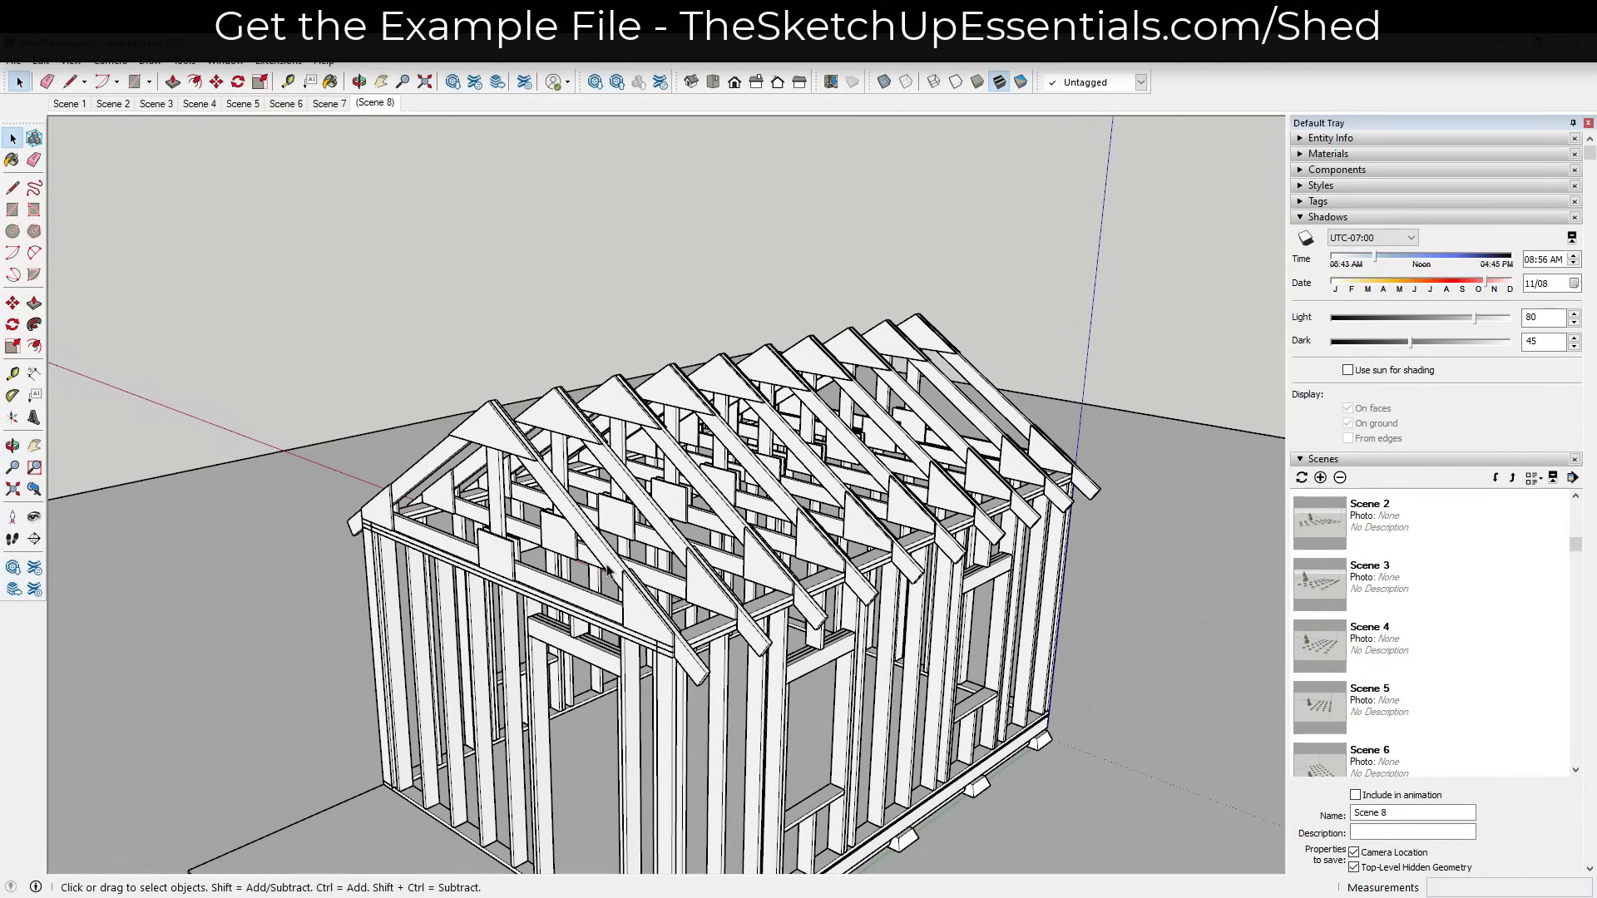
{"action": "middle_click_drag", "start_coordinate": [580, 497], "coordinate": [868, 332]}
{"action": "left_click_drag", "start_coordinate": [638, 417], "coordinate": [645, 413]}
{"action": "right_click", "coordinate": [663, 394]}
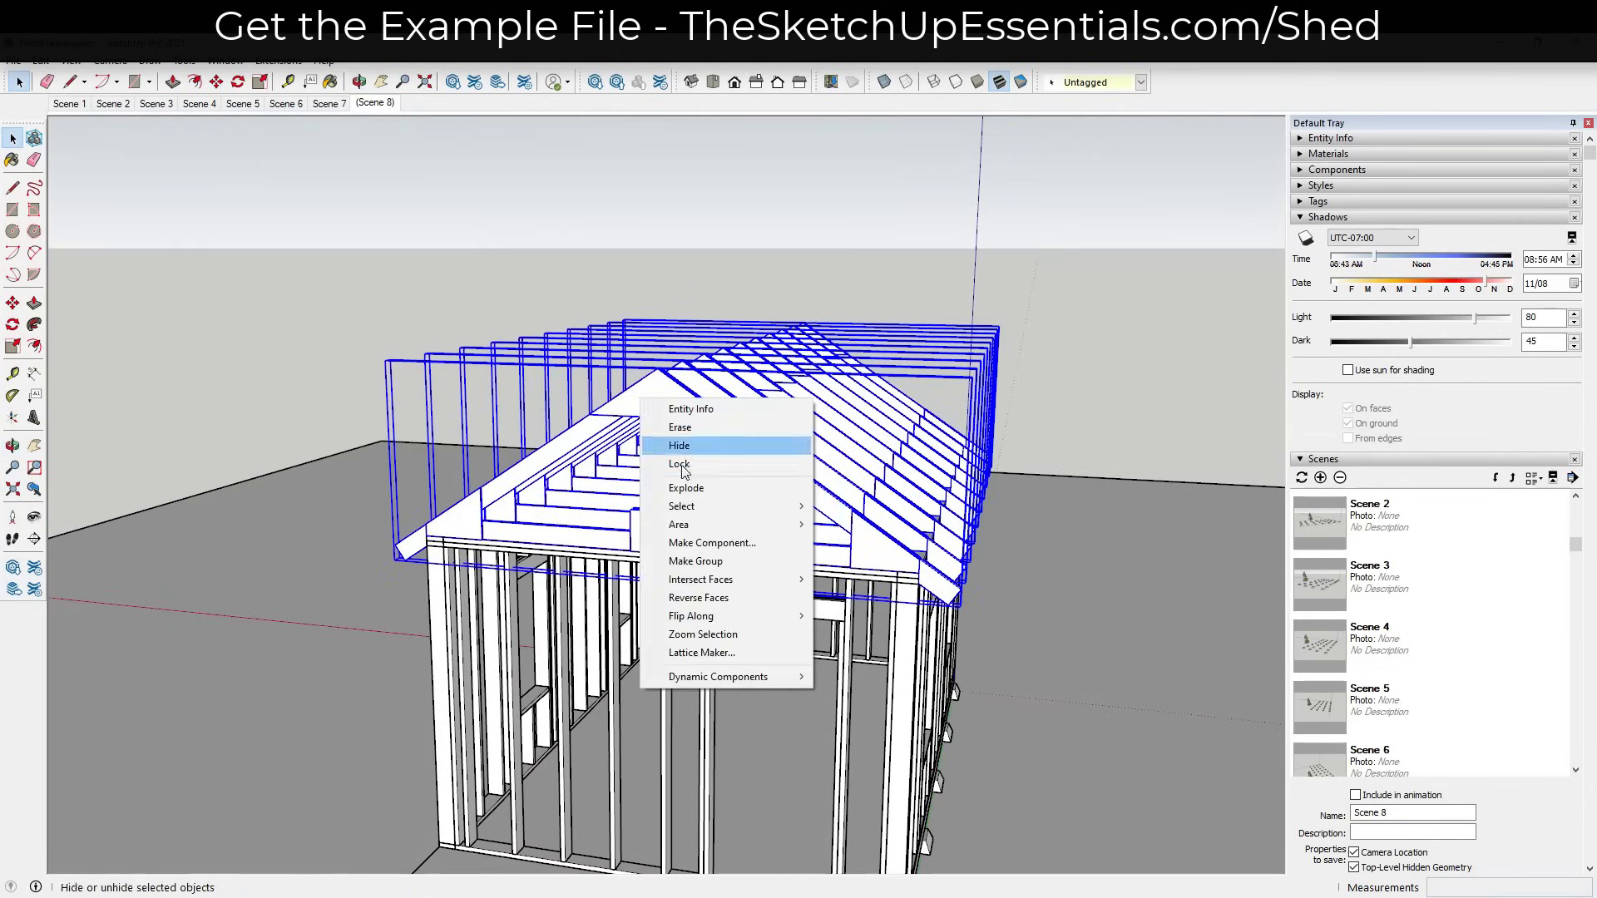
{"action": "left_click", "coordinate": [699, 559]}
Rename the new group of trusses Roof in the model hierarchy.
{"action": "scroll", "coordinate": [1422, 583], "scroll_direction": "down", "scroll_amount": 10}
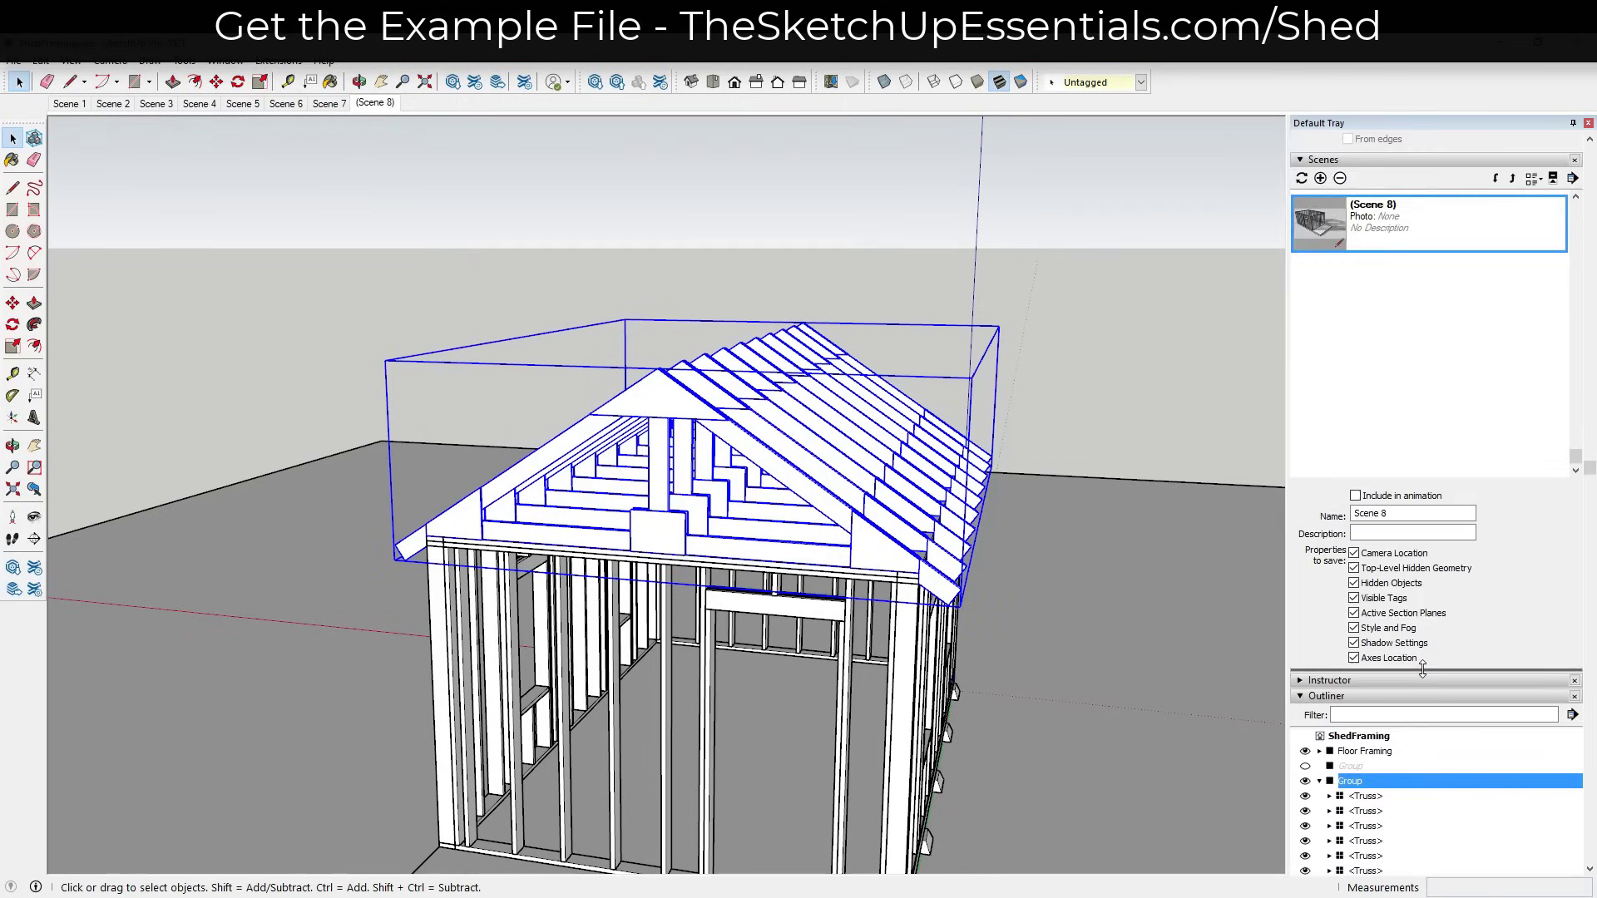
{"action": "left_click", "coordinate": [1319, 413]}
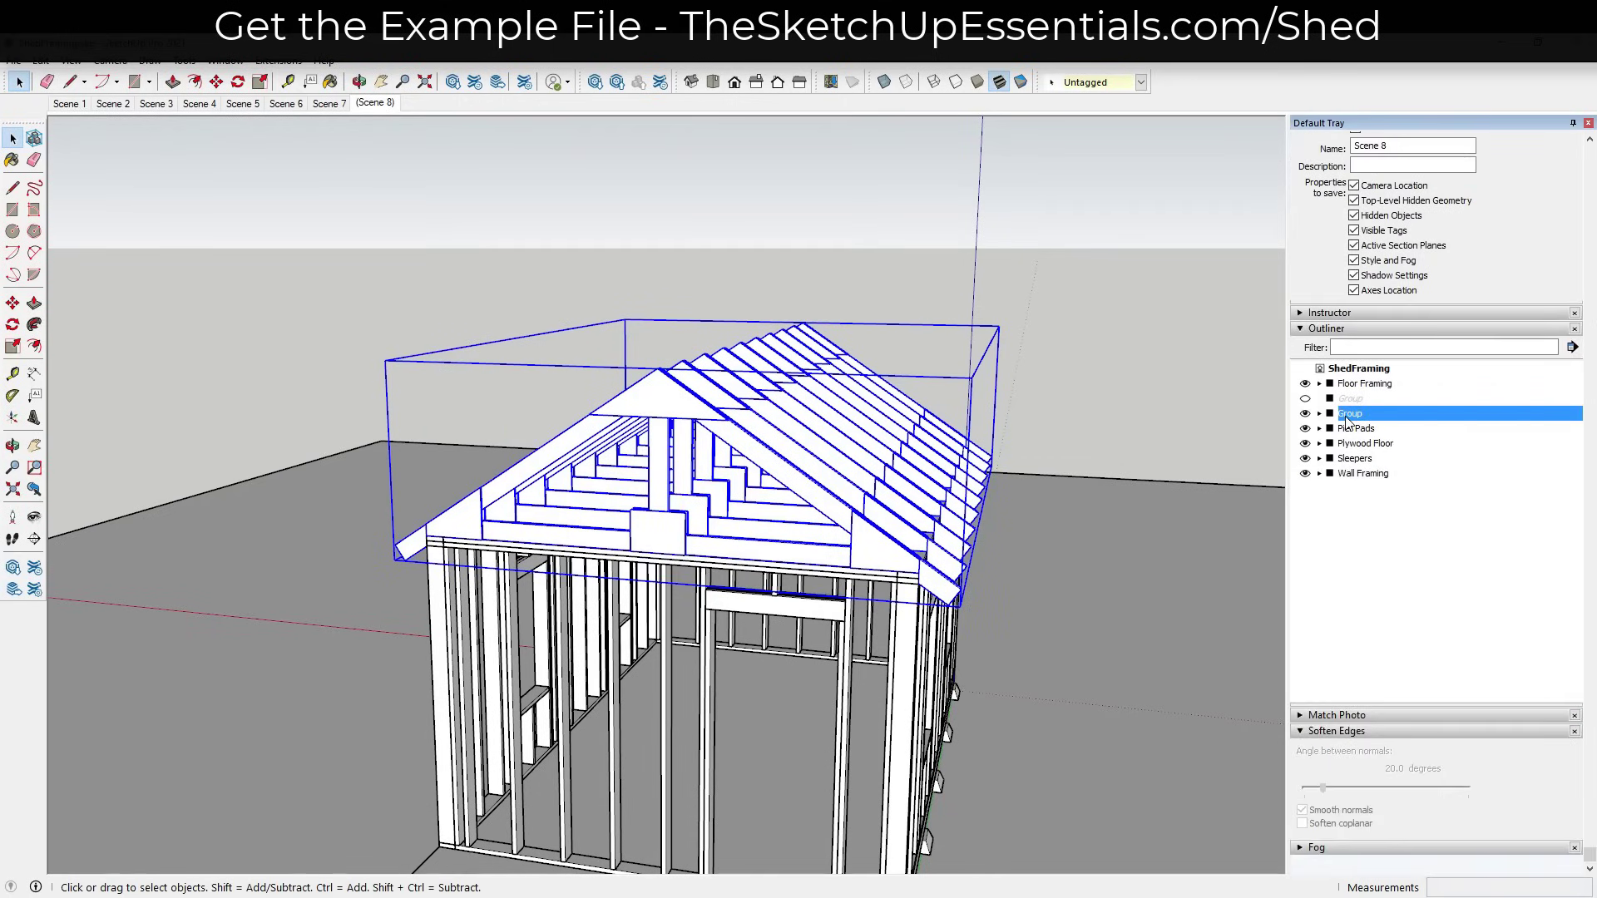
{"action": "right_click", "coordinate": [1346, 421]}
{"action": "left_click", "coordinate": [1413, 755]}
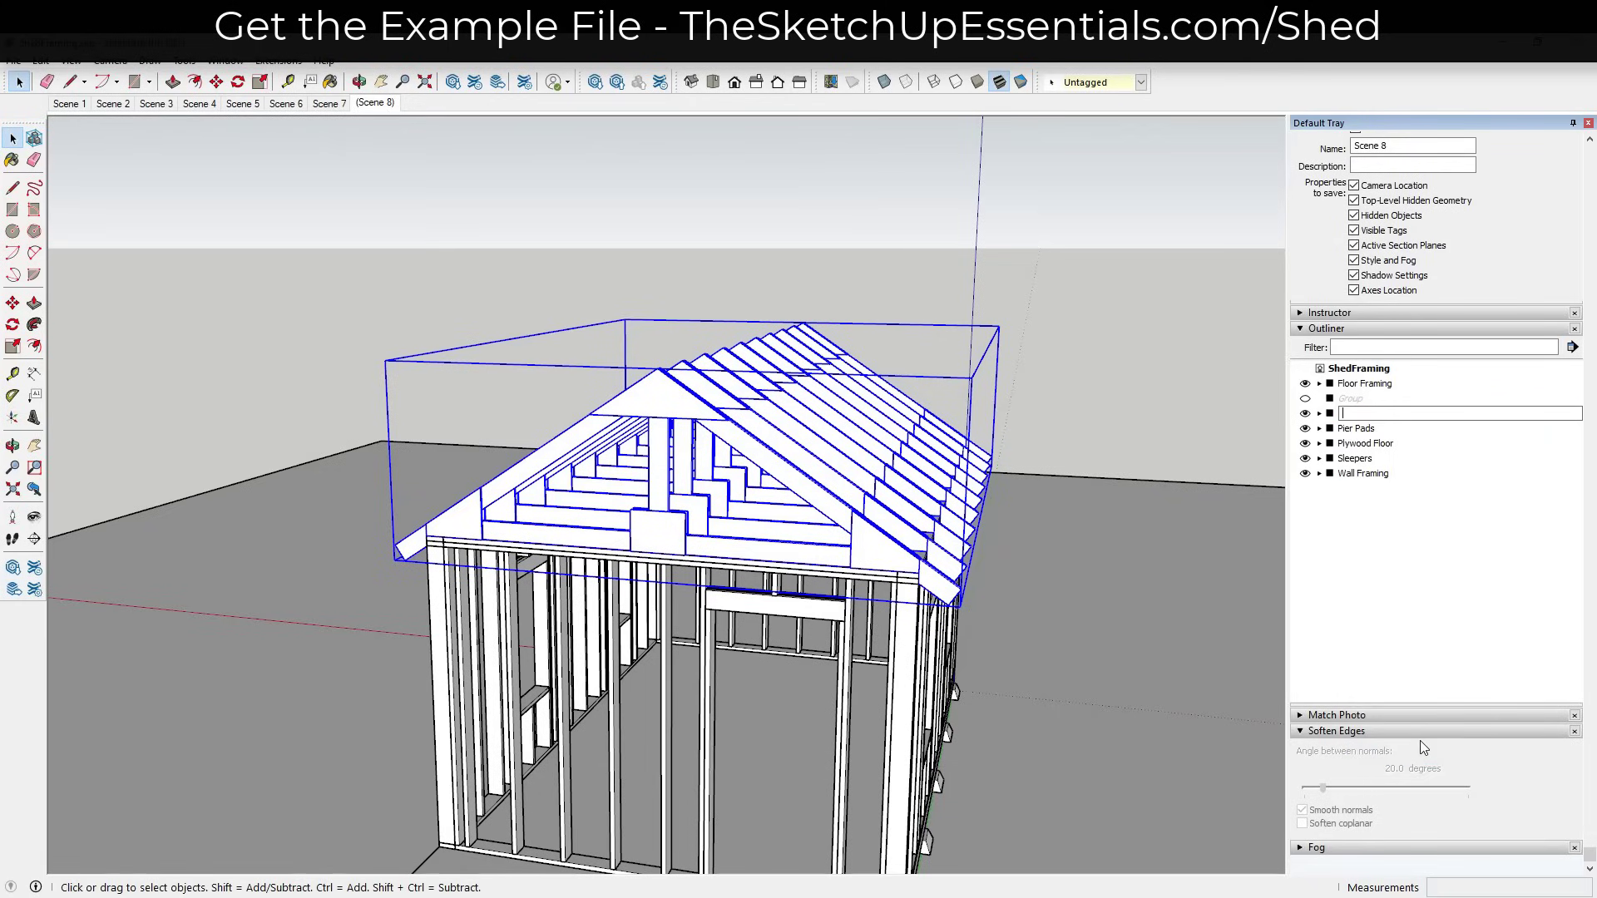
{"action": "type", "text": "Roof"}
{"action": "key", "text": "Return"}
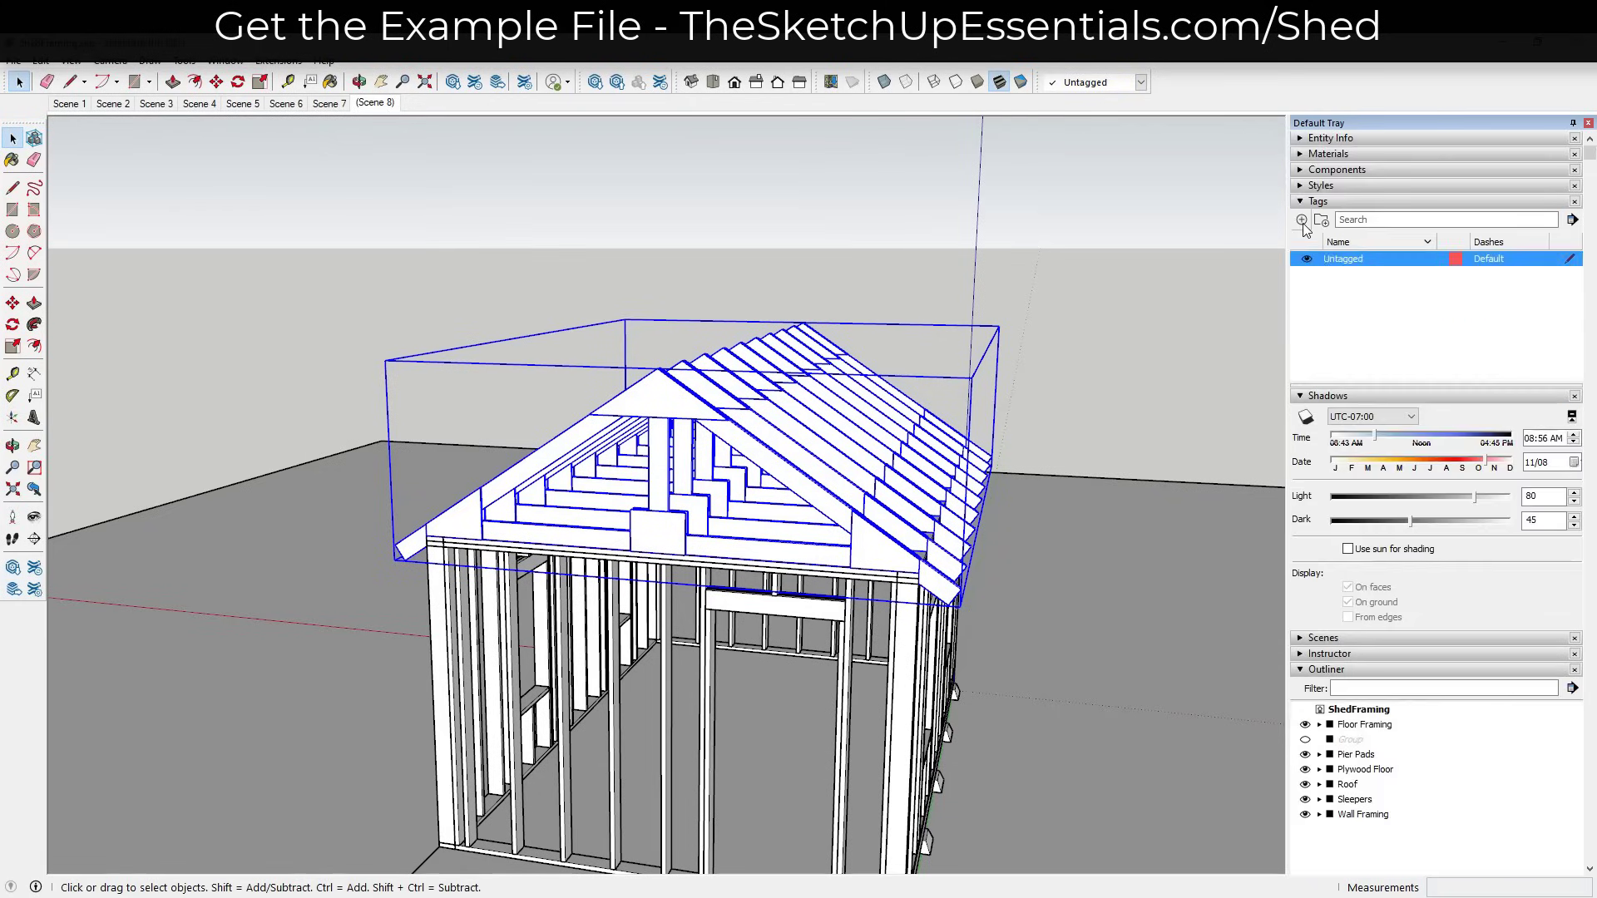
Create a tag named Roof Trusses and assign it to the Roof group.
{"action": "left_click", "coordinate": [1301, 220]}
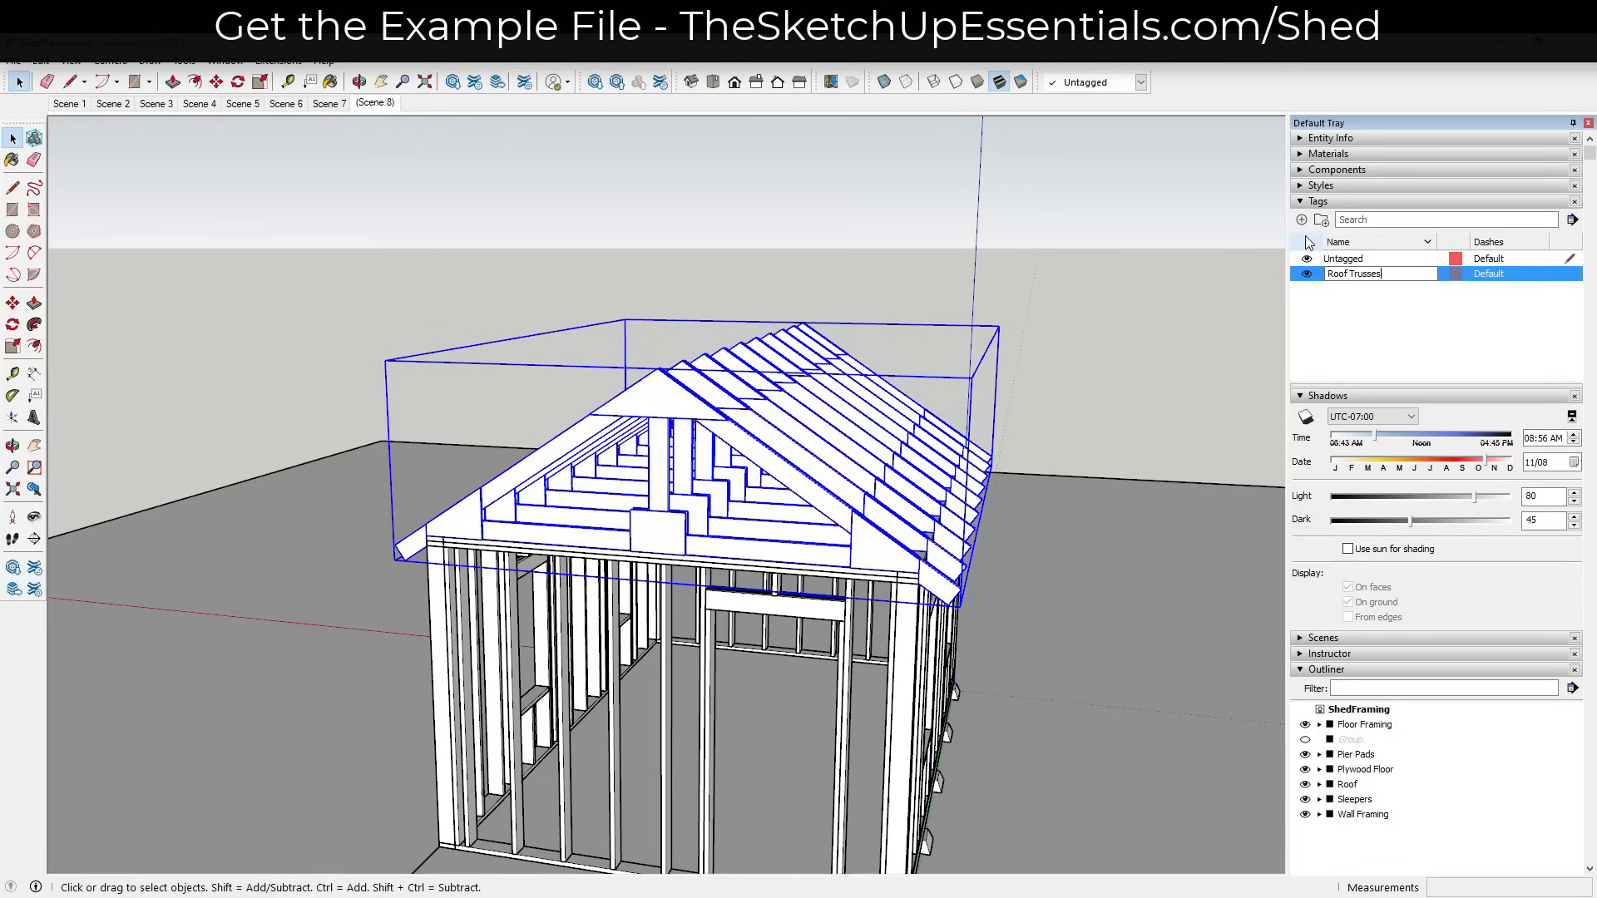
{"action": "type", "text": "Roof Trusses"}
{"action": "key", "text": "Return"}
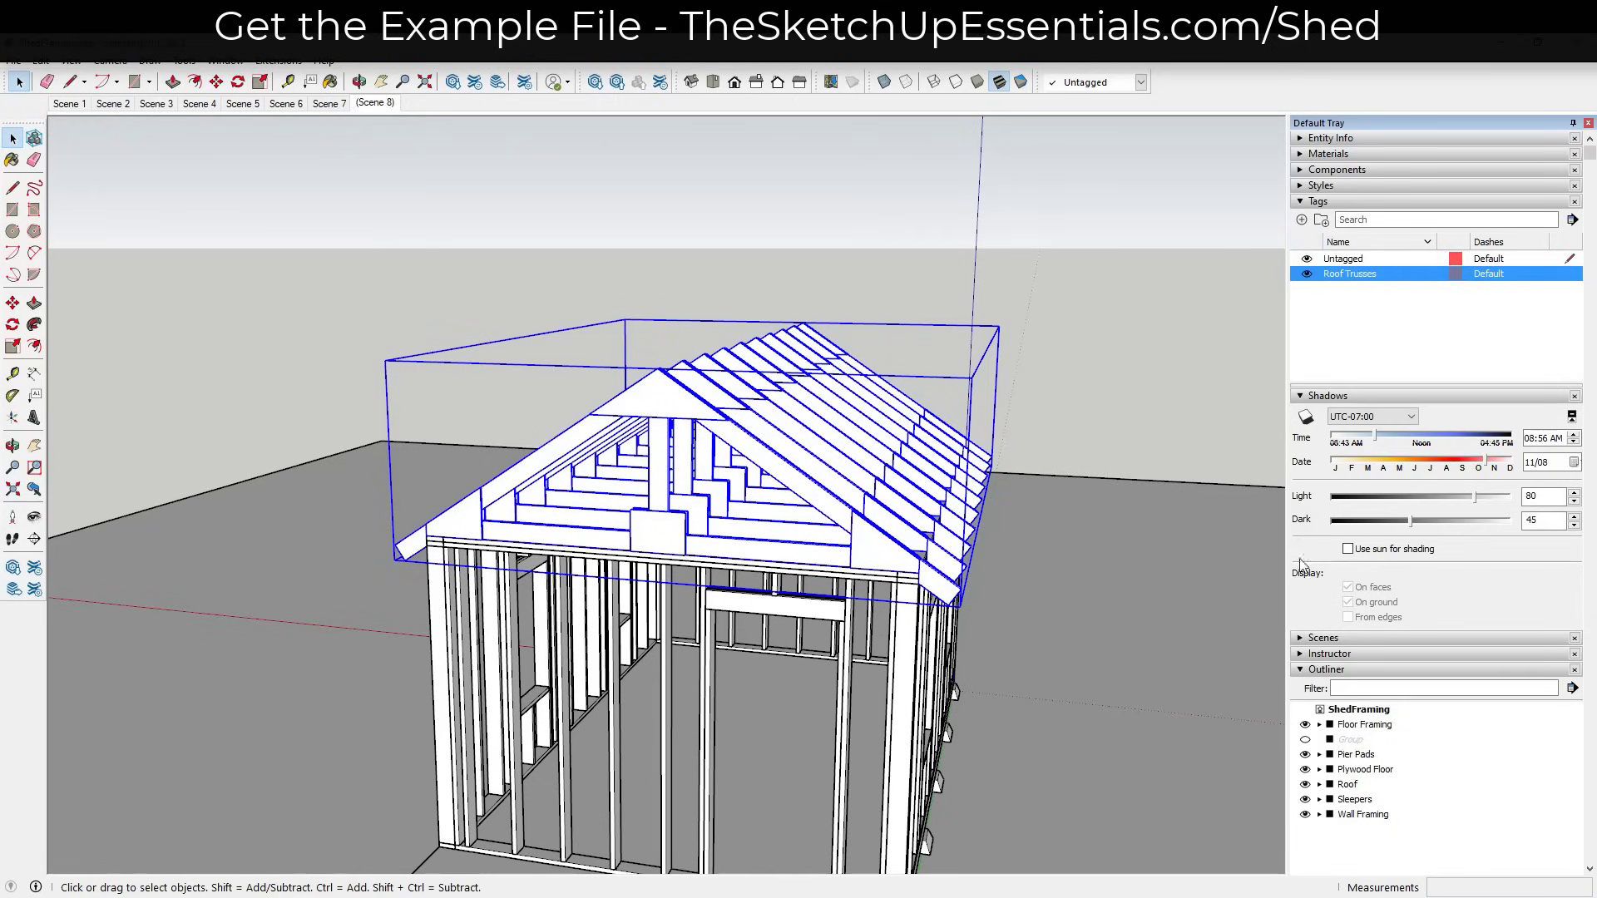
{"action": "left_click", "coordinate": [1347, 784]}
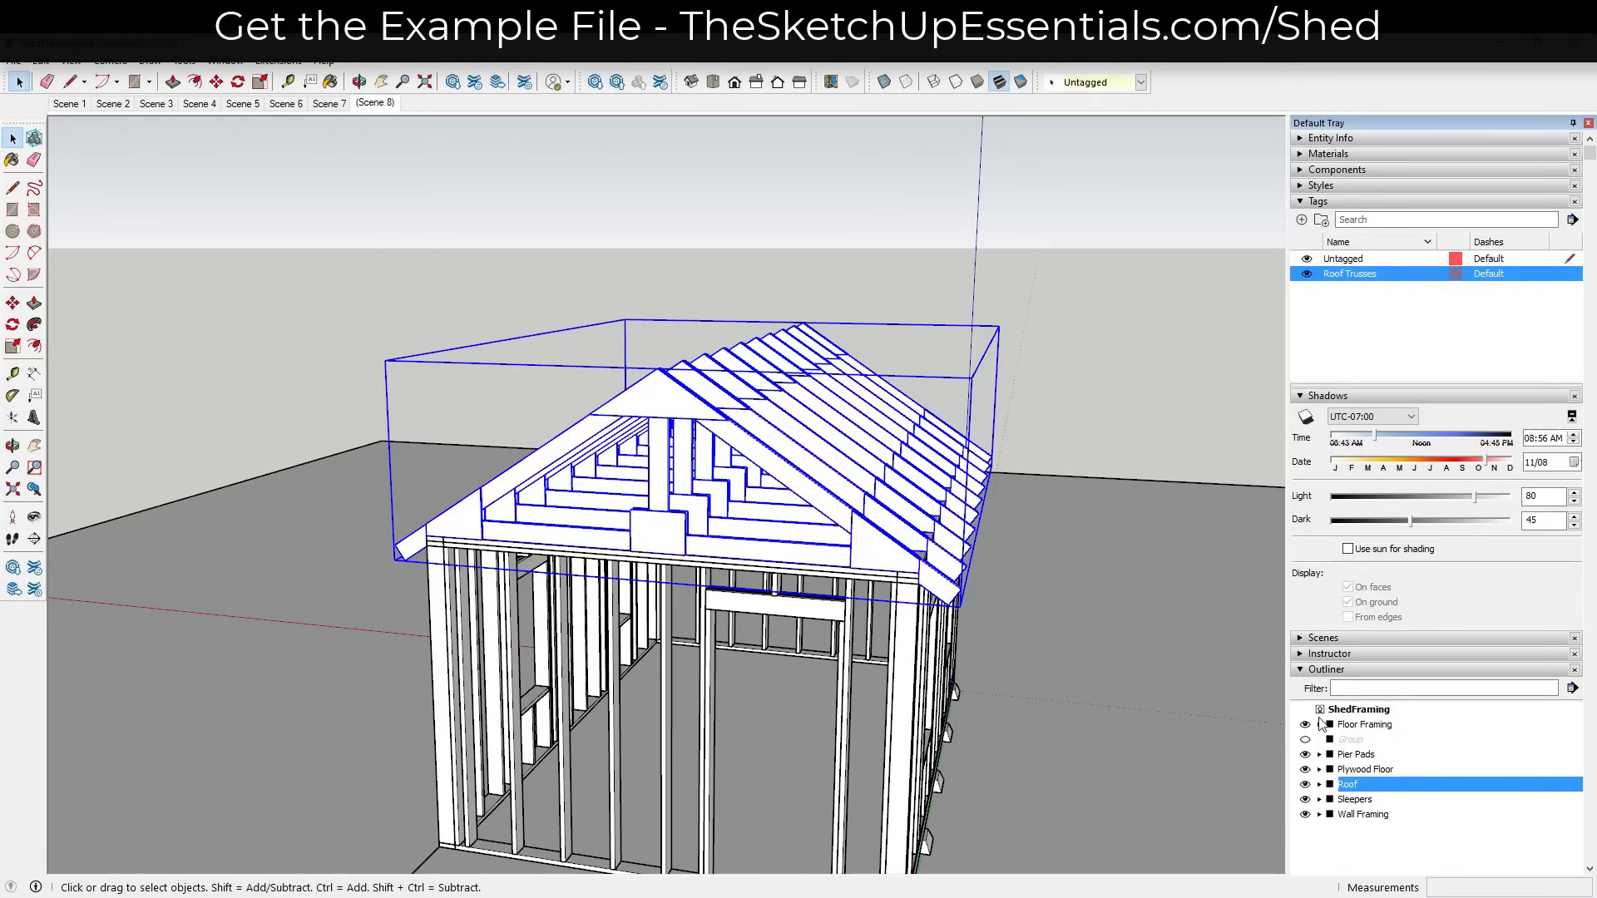
{"action": "left_click", "coordinate": [1090, 82]}
{"action": "left_click", "coordinate": [1083, 114]}
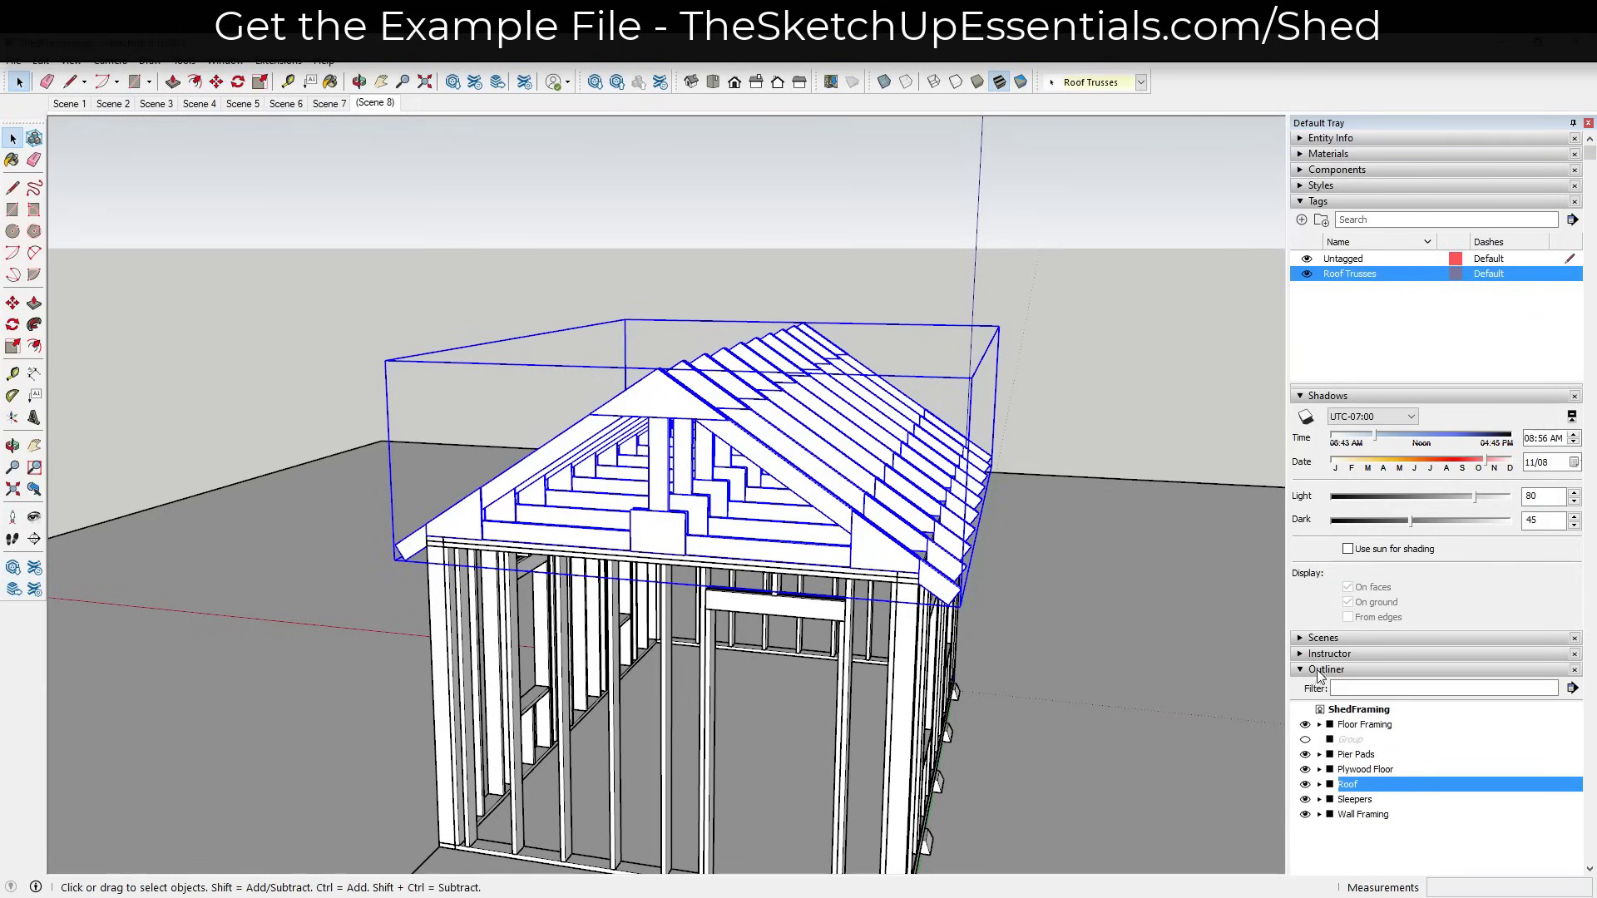
Switch the Roof Trusses tag's visibility off and on, and inspect the framed roof.
{"action": "left_click", "coordinate": [1307, 274]}
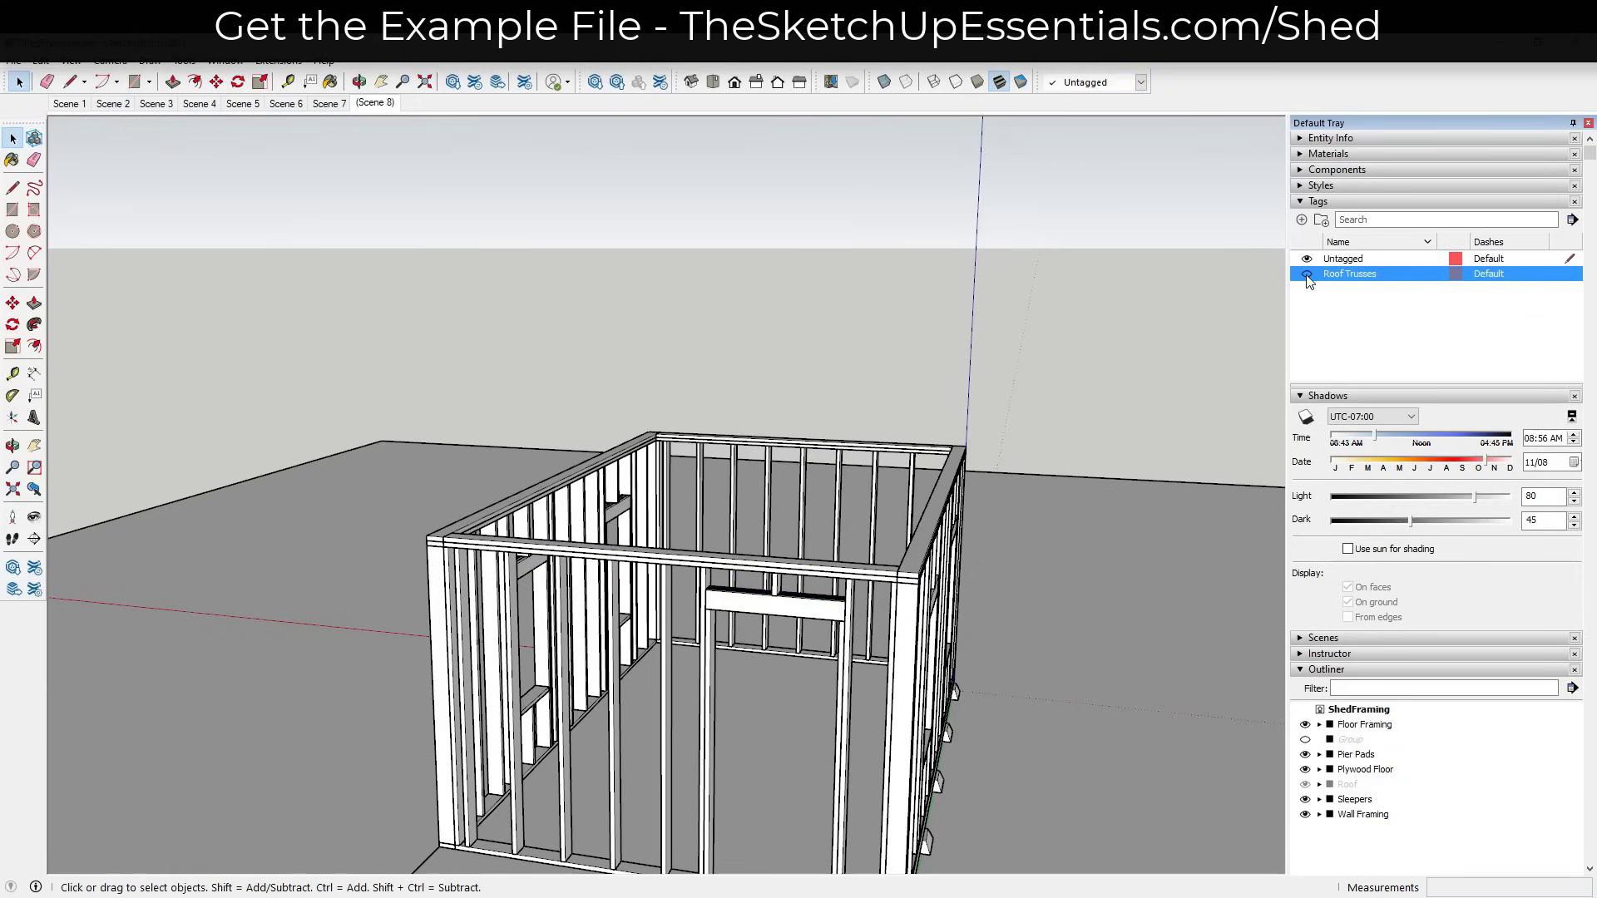
{"action": "left_click", "coordinate": [1307, 274]}
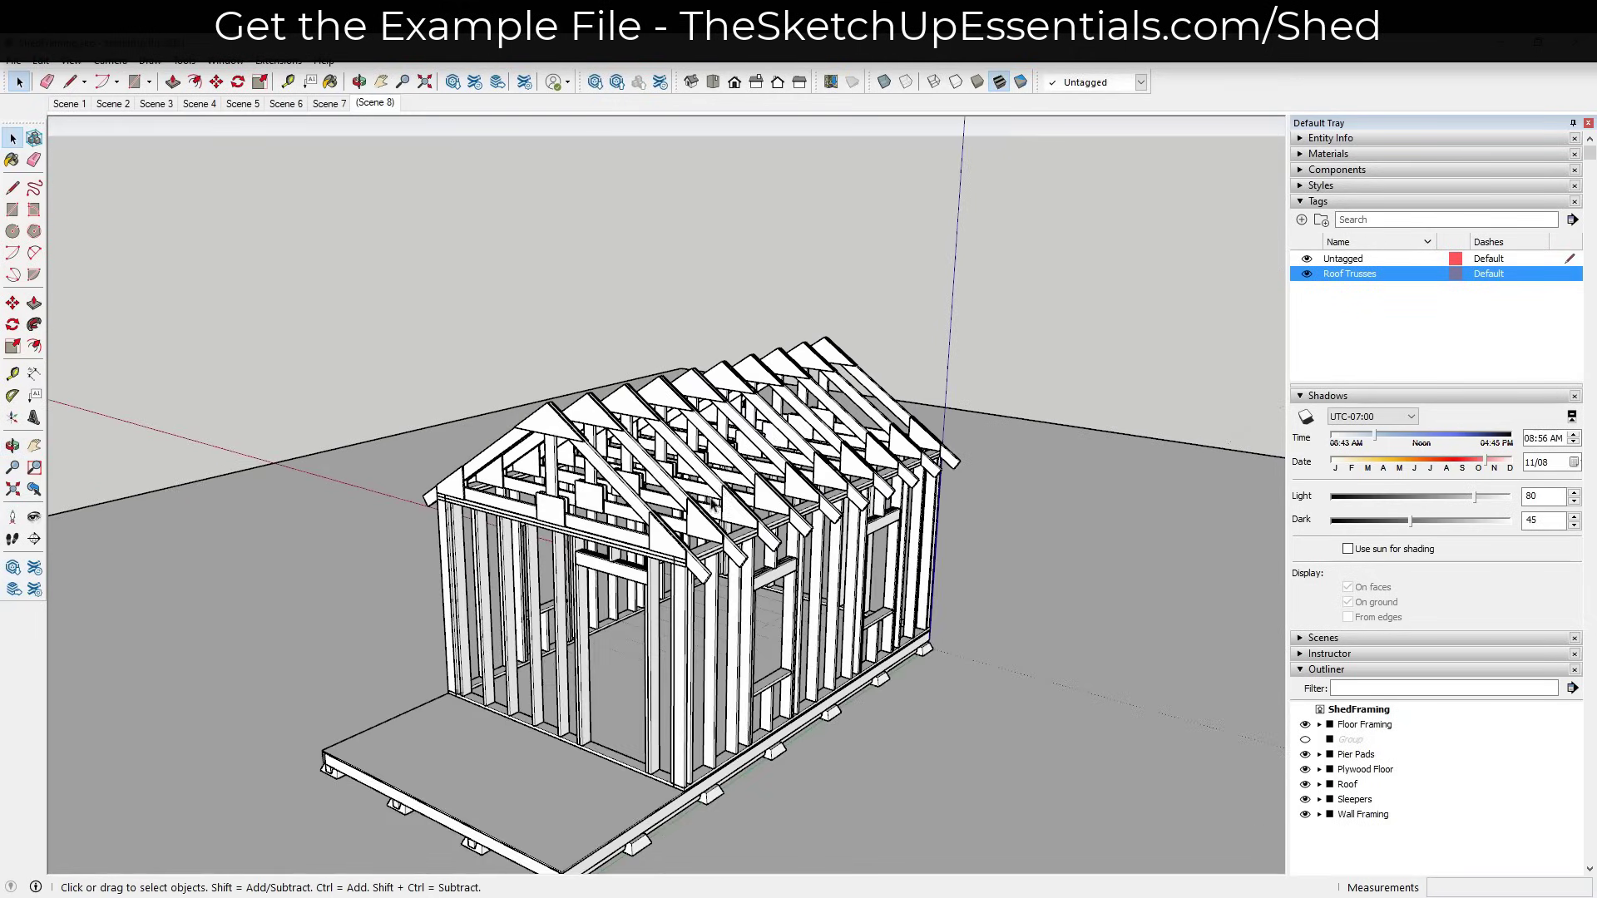
{"action": "scroll", "coordinate": [711, 503], "scroll_direction": "up", "scroll_amount": 3}
{"action": "middle_click_drag", "start_coordinate": [711, 504], "coordinate": [605, 527]}
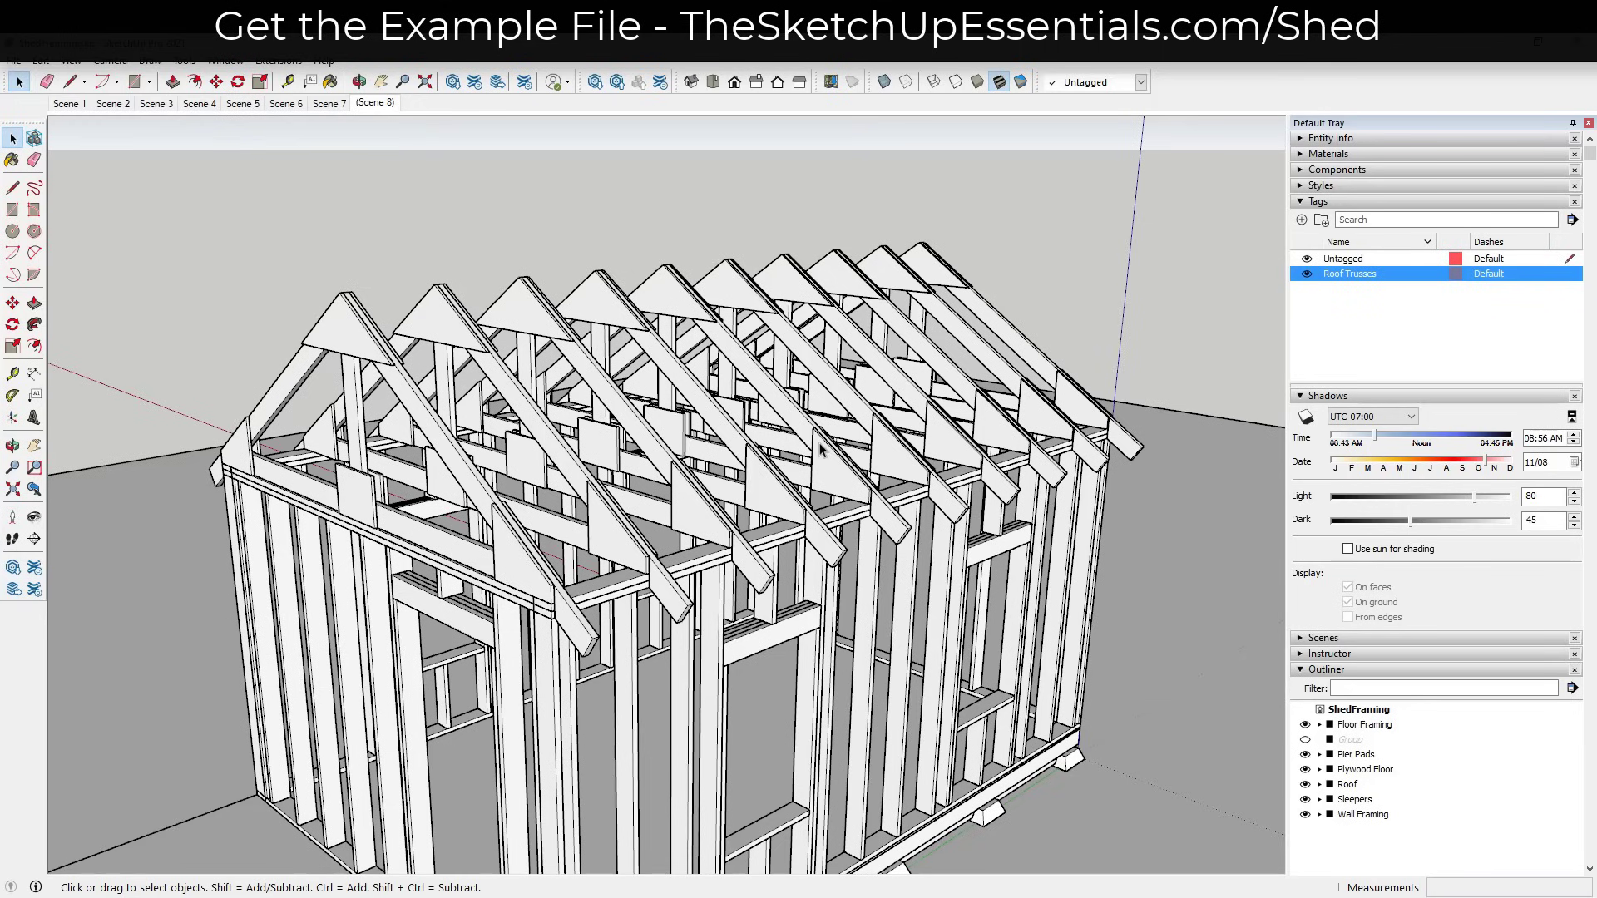
{"action": "middle_click_drag", "start_coordinate": [819, 449], "coordinate": [753, 480]}
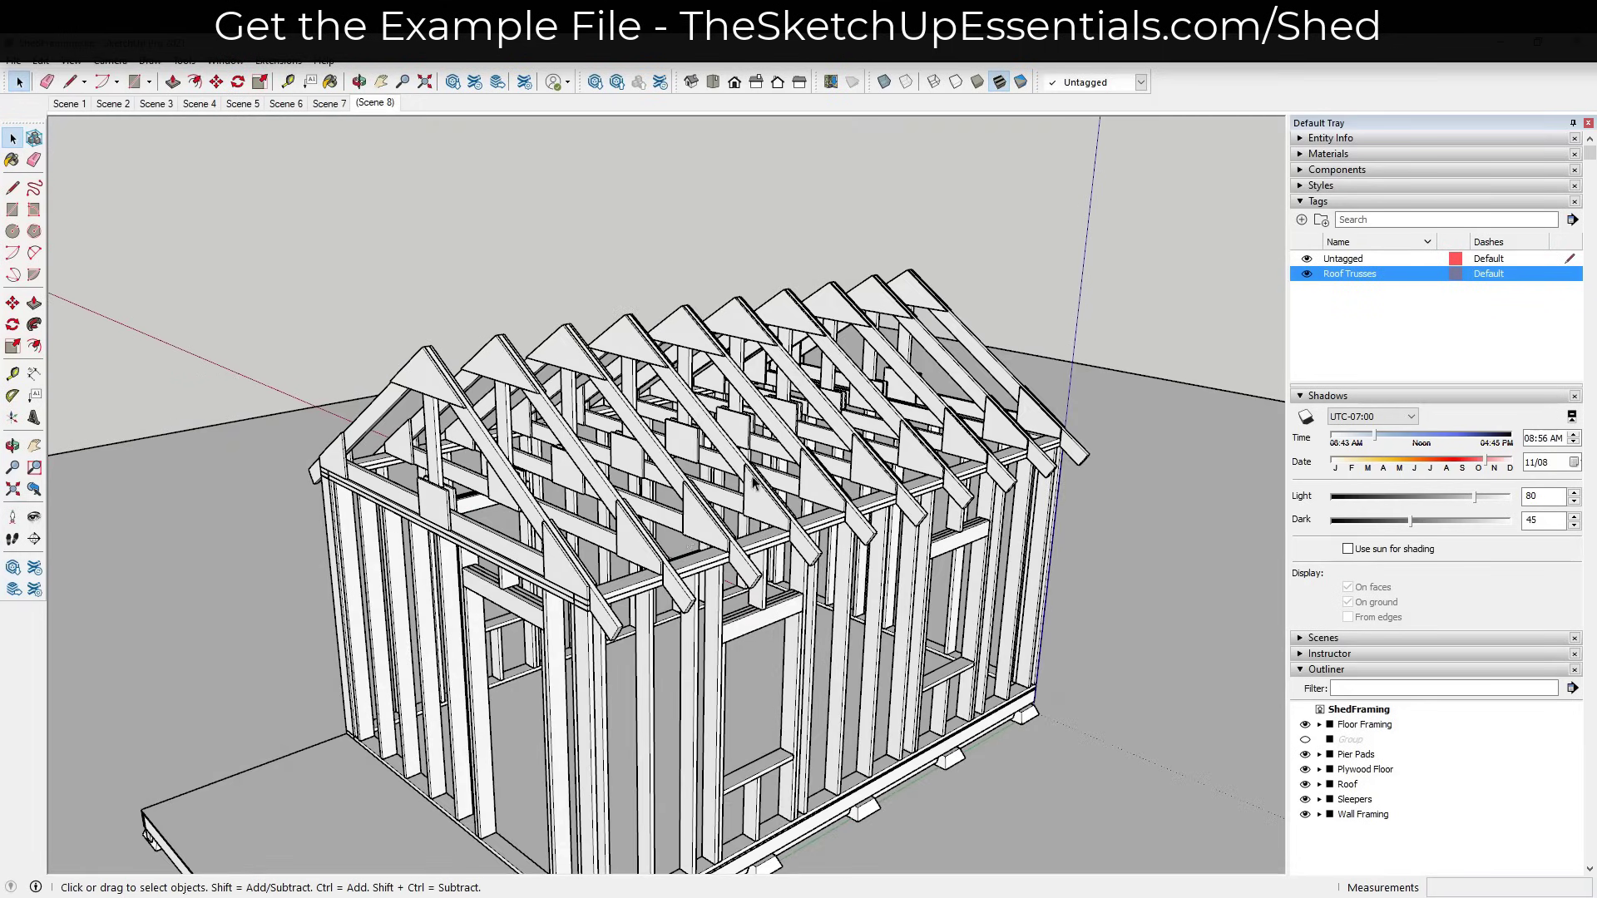
Draw the eave line along the truss tails from the front truss to the rear one and continue it up to the rear ridge.
{"action": "key", "text": "l"}
{"action": "scroll", "coordinate": [617, 635], "scroll_direction": "up", "scroll_amount": 1}
{"action": "left_click", "coordinate": [618, 630]}
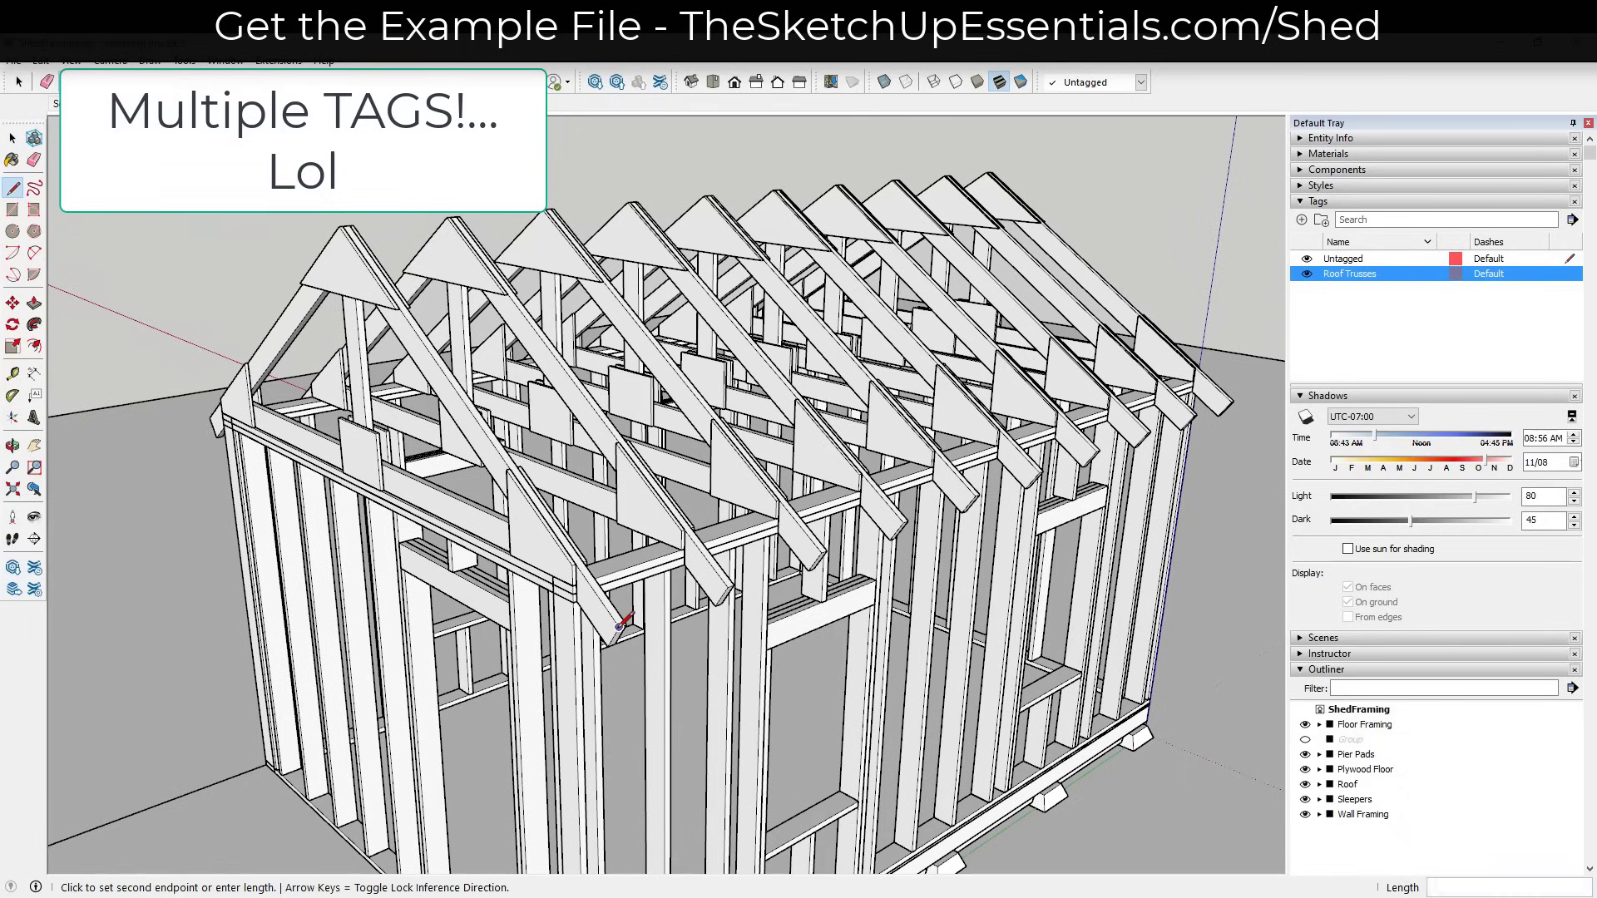
{"action": "scroll", "coordinate": [619, 628], "scroll_direction": "up", "scroll_amount": 1}
{"action": "scroll", "coordinate": [1104, 427], "scroll_direction": "up", "scroll_amount": 3}
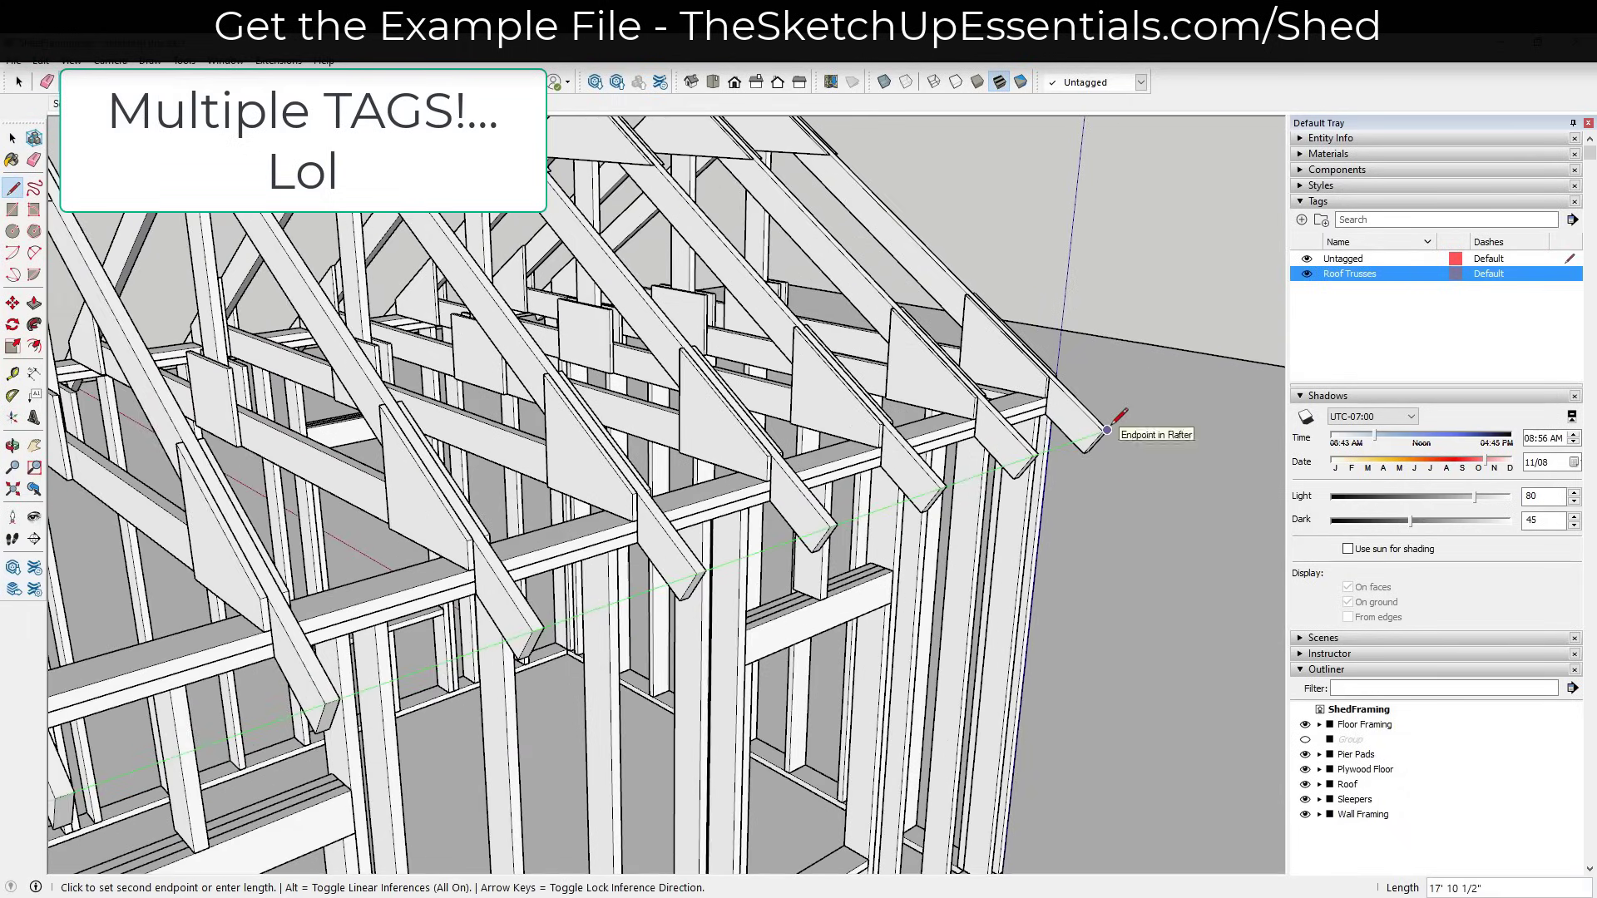
{"action": "scroll", "coordinate": [1106, 427], "scroll_direction": "down", "scroll_amount": 4}
{"action": "scroll", "coordinate": [998, 333], "scroll_direction": "down", "scroll_amount": 1}
{"action": "scroll", "coordinate": [906, 241], "scroll_direction": "up", "scroll_amount": 5}
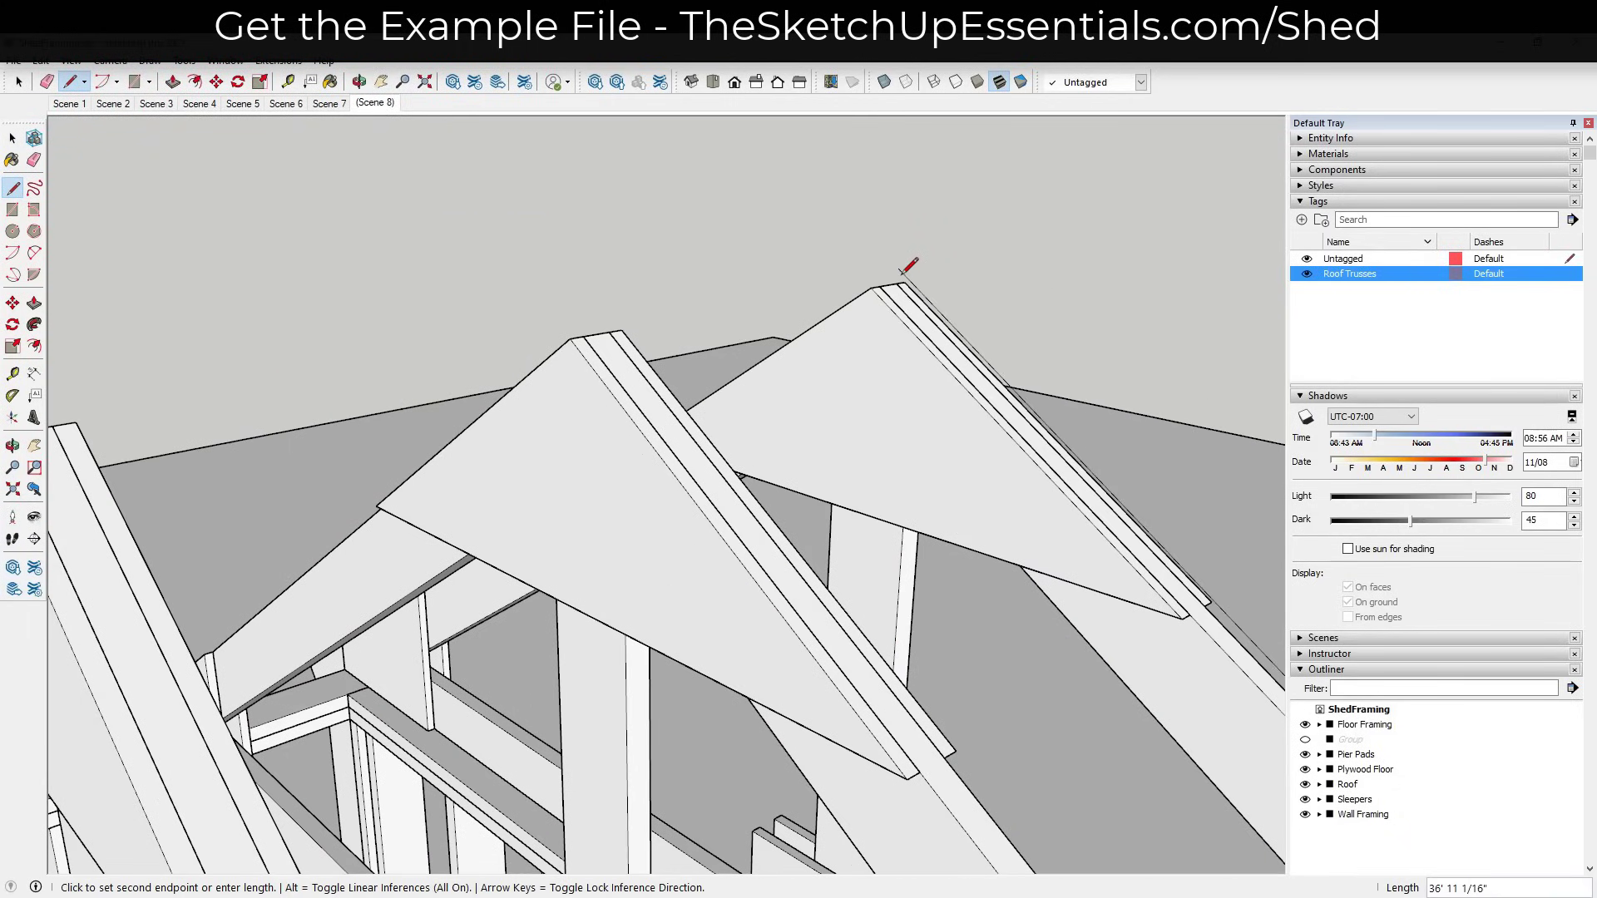
Draw the ridge line about 18' long back to the front truss and close the roof slope outline down at the eave.
{"action": "scroll", "coordinate": [924, 273], "scroll_direction": "down", "scroll_amount": 6}
{"action": "scroll", "coordinate": [699, 283], "scroll_direction": "up", "scroll_amount": 5}
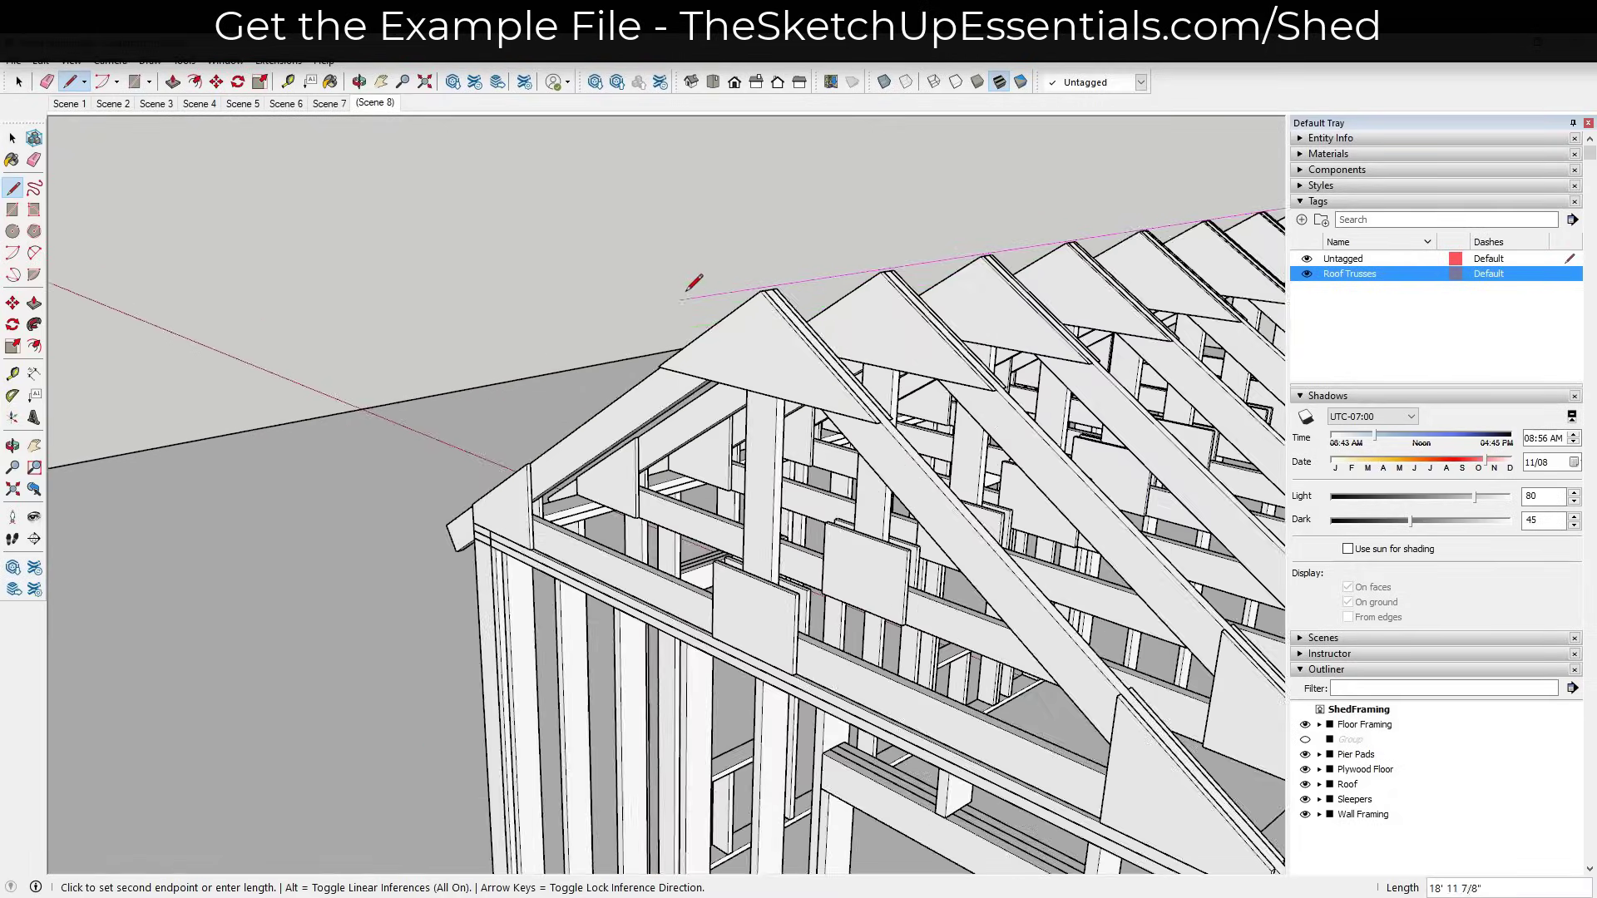
{"action": "scroll", "coordinate": [874, 279], "scroll_direction": "down", "scroll_amount": 3}
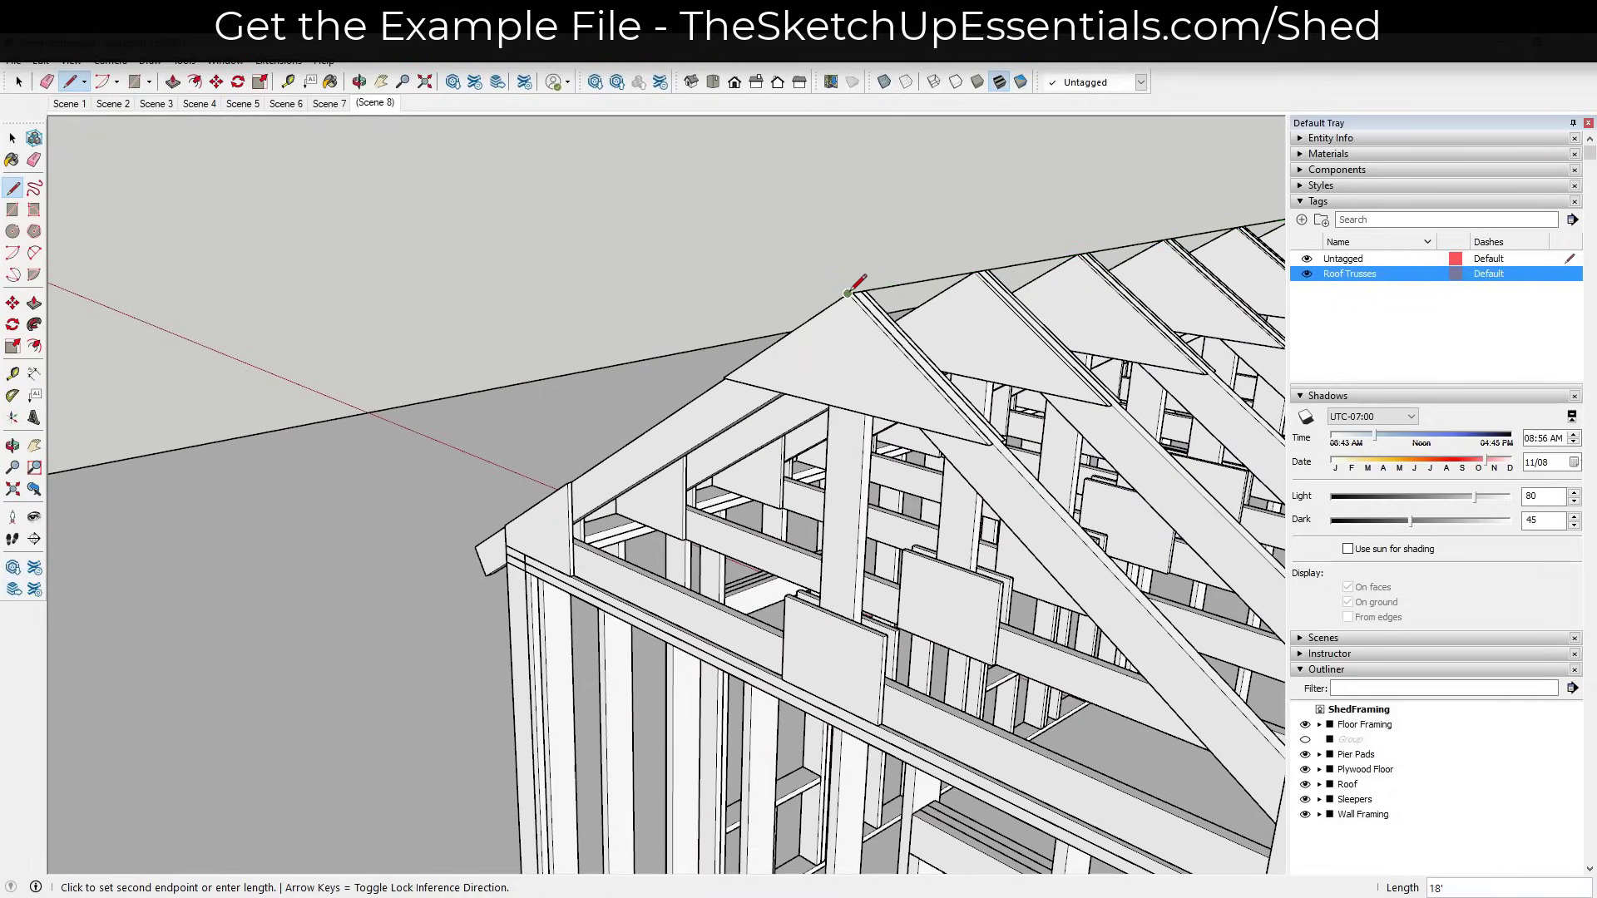
{"action": "scroll", "coordinate": [865, 287], "scroll_direction": "down", "scroll_amount": 3}
{"action": "scroll", "coordinate": [915, 357], "scroll_direction": "up", "scroll_amount": 2}
{"action": "left_click", "coordinate": [967, 412]}
{"action": "key", "text": "space"}
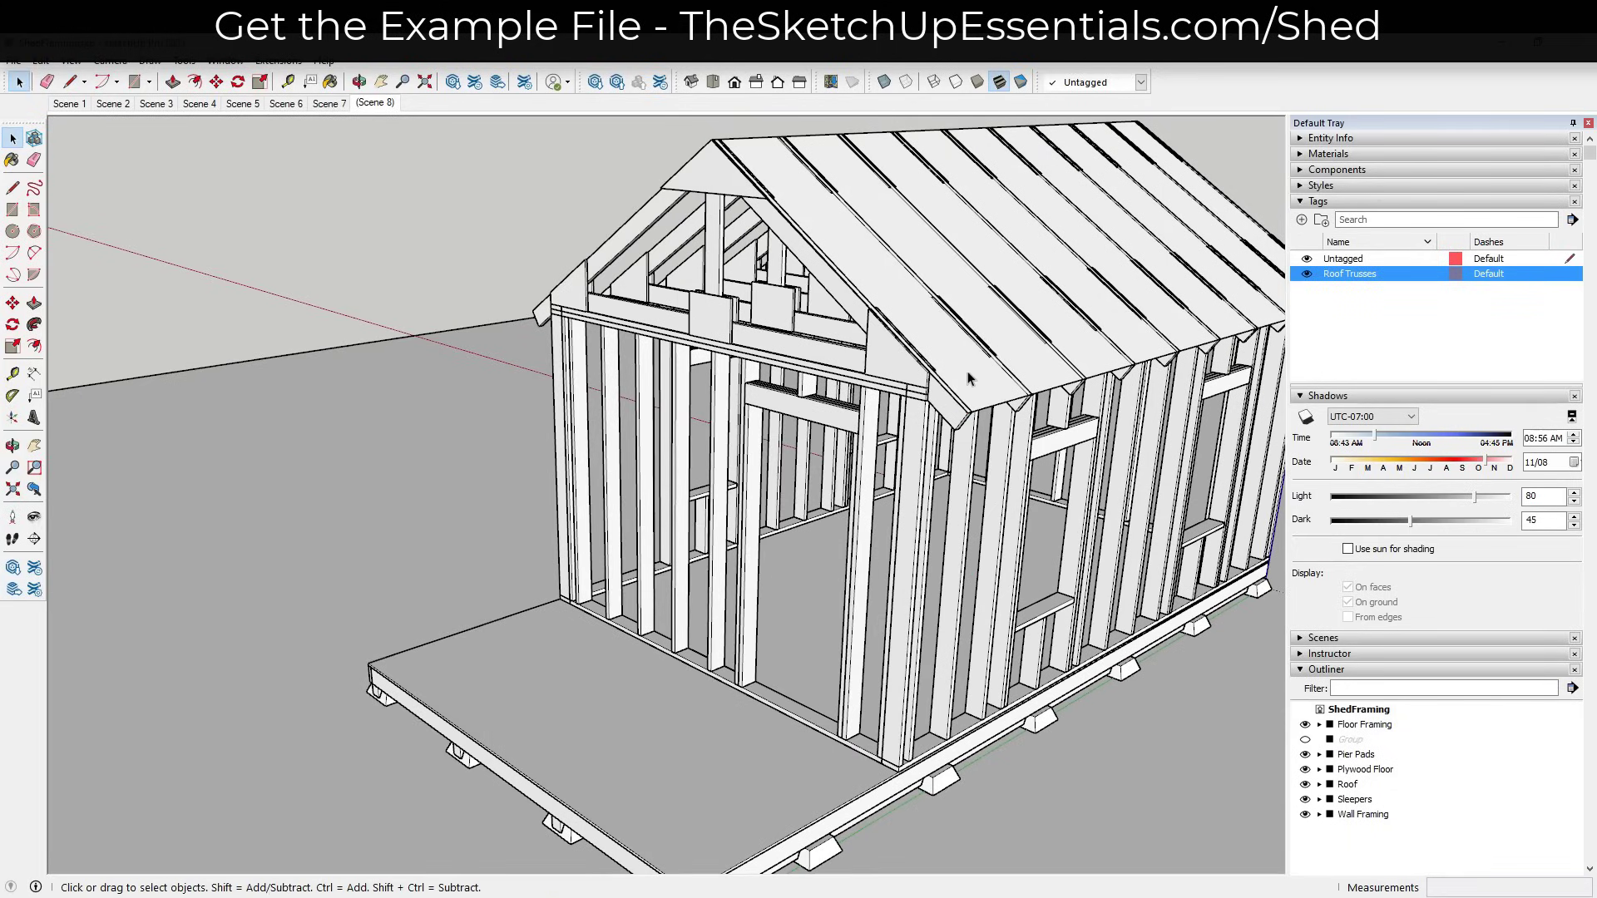
Push/Pull the roof slope face upward to give it plywood thickness.
{"action": "key", "text": "p"}
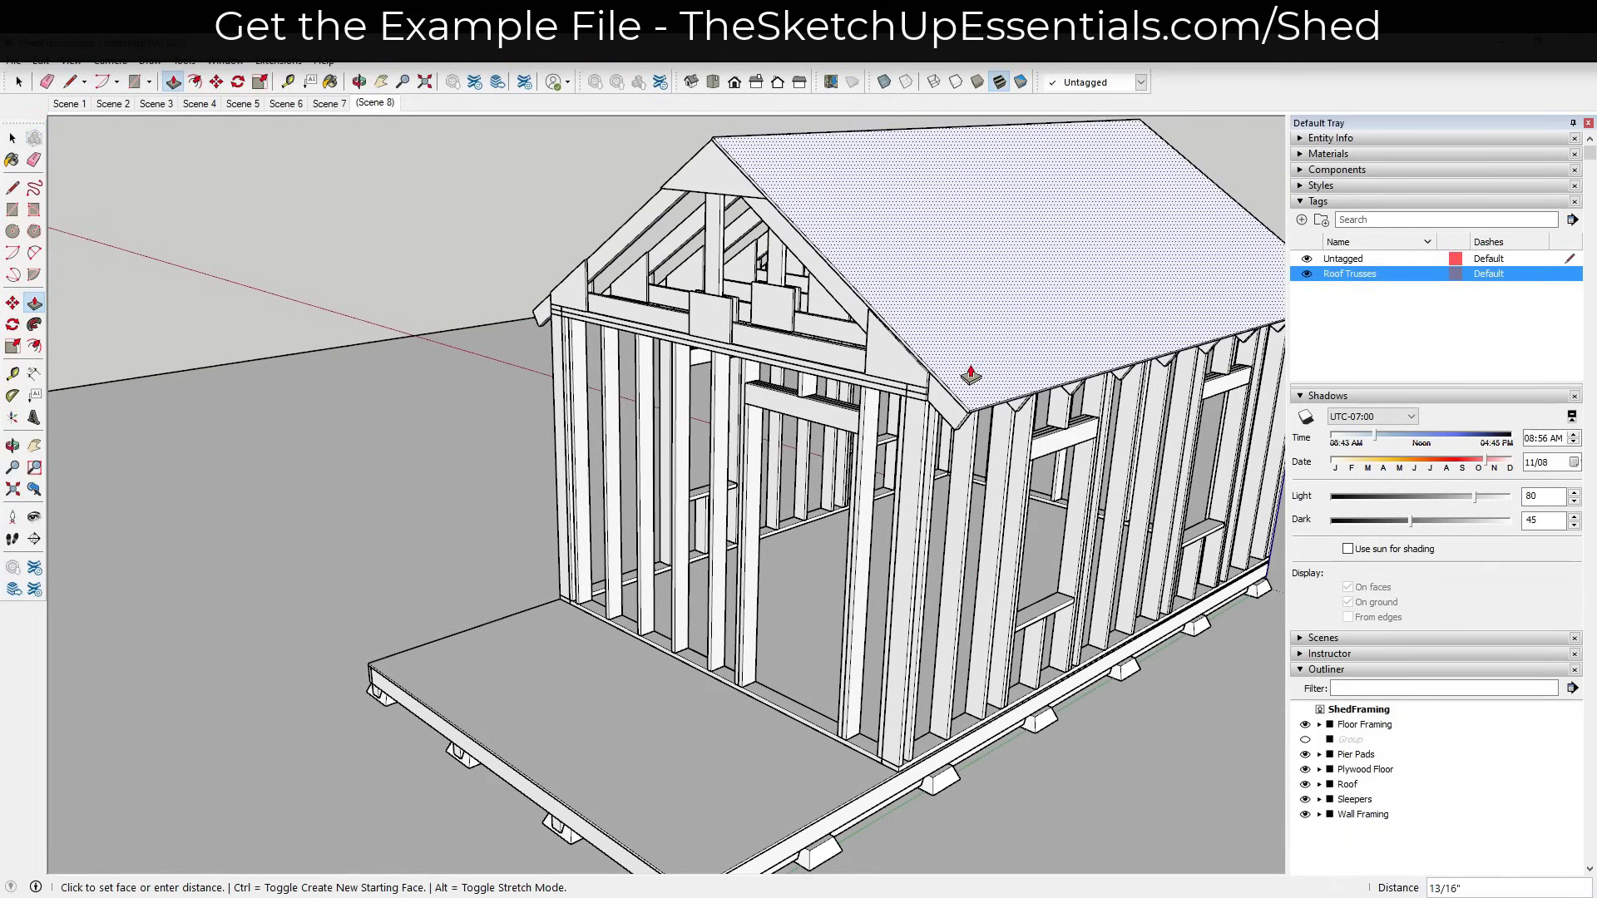
{"action": "left_click", "coordinate": [971, 374]}
{"action": "key", "text": "space"}
Select the whole roof slope panel and make it a component named Roof Plywood.
{"action": "scroll", "coordinate": [822, 250], "scroll_direction": "down", "scroll_amount": 2}
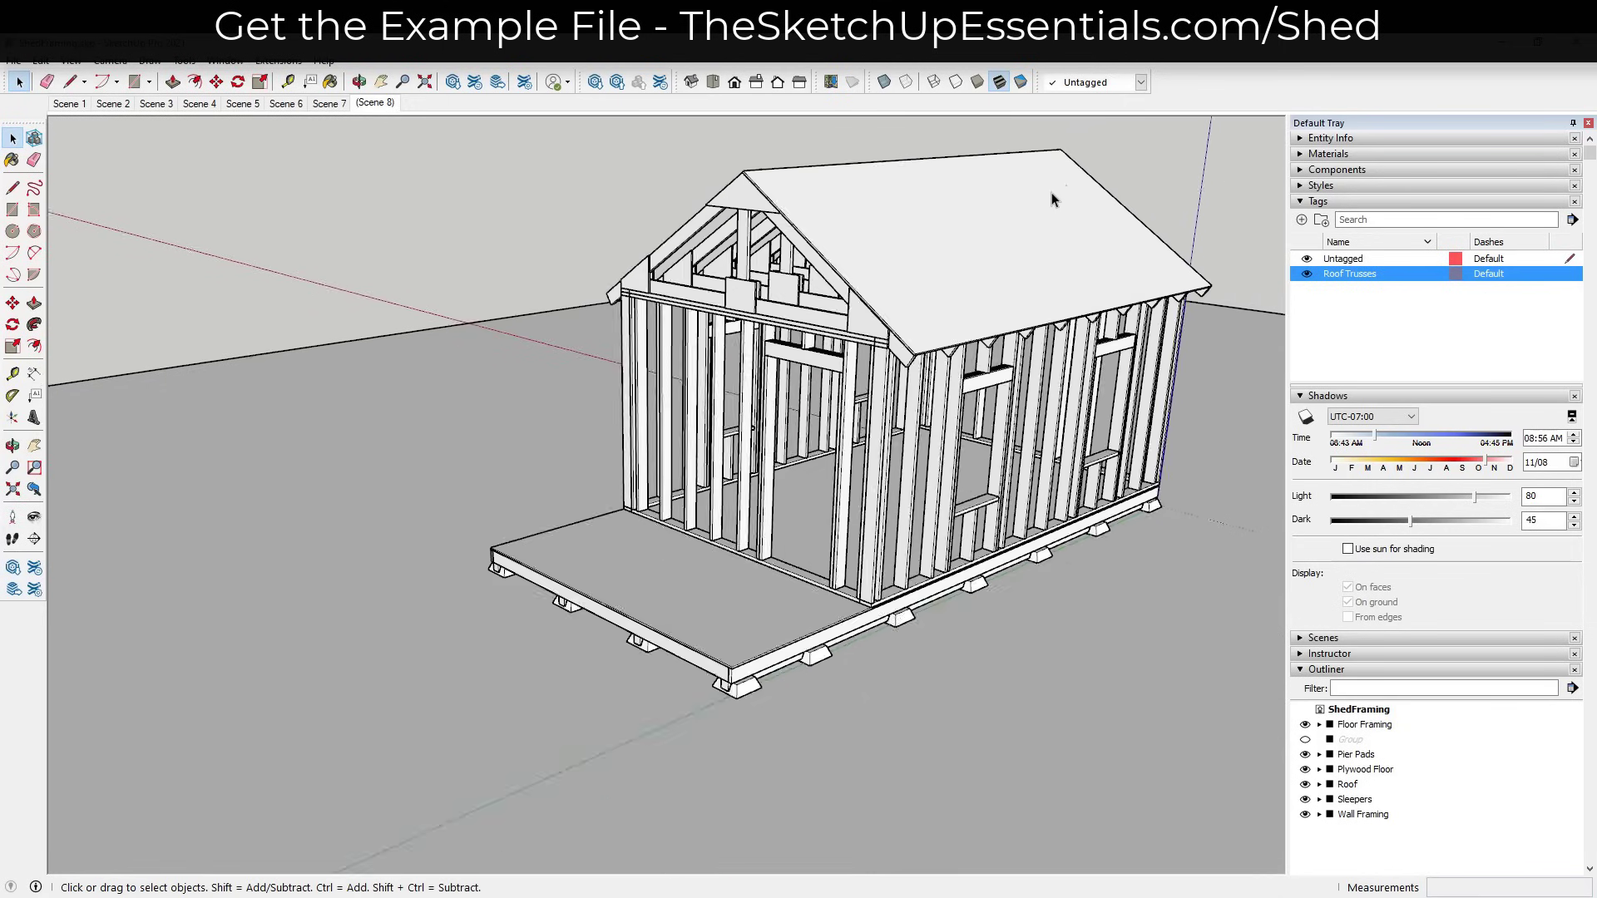
{"action": "scroll", "coordinate": [937, 235], "scroll_direction": "up", "scroll_amount": 2}
{"action": "left_click", "coordinate": [935, 231]}
{"action": "right_click", "coordinate": [936, 230]}
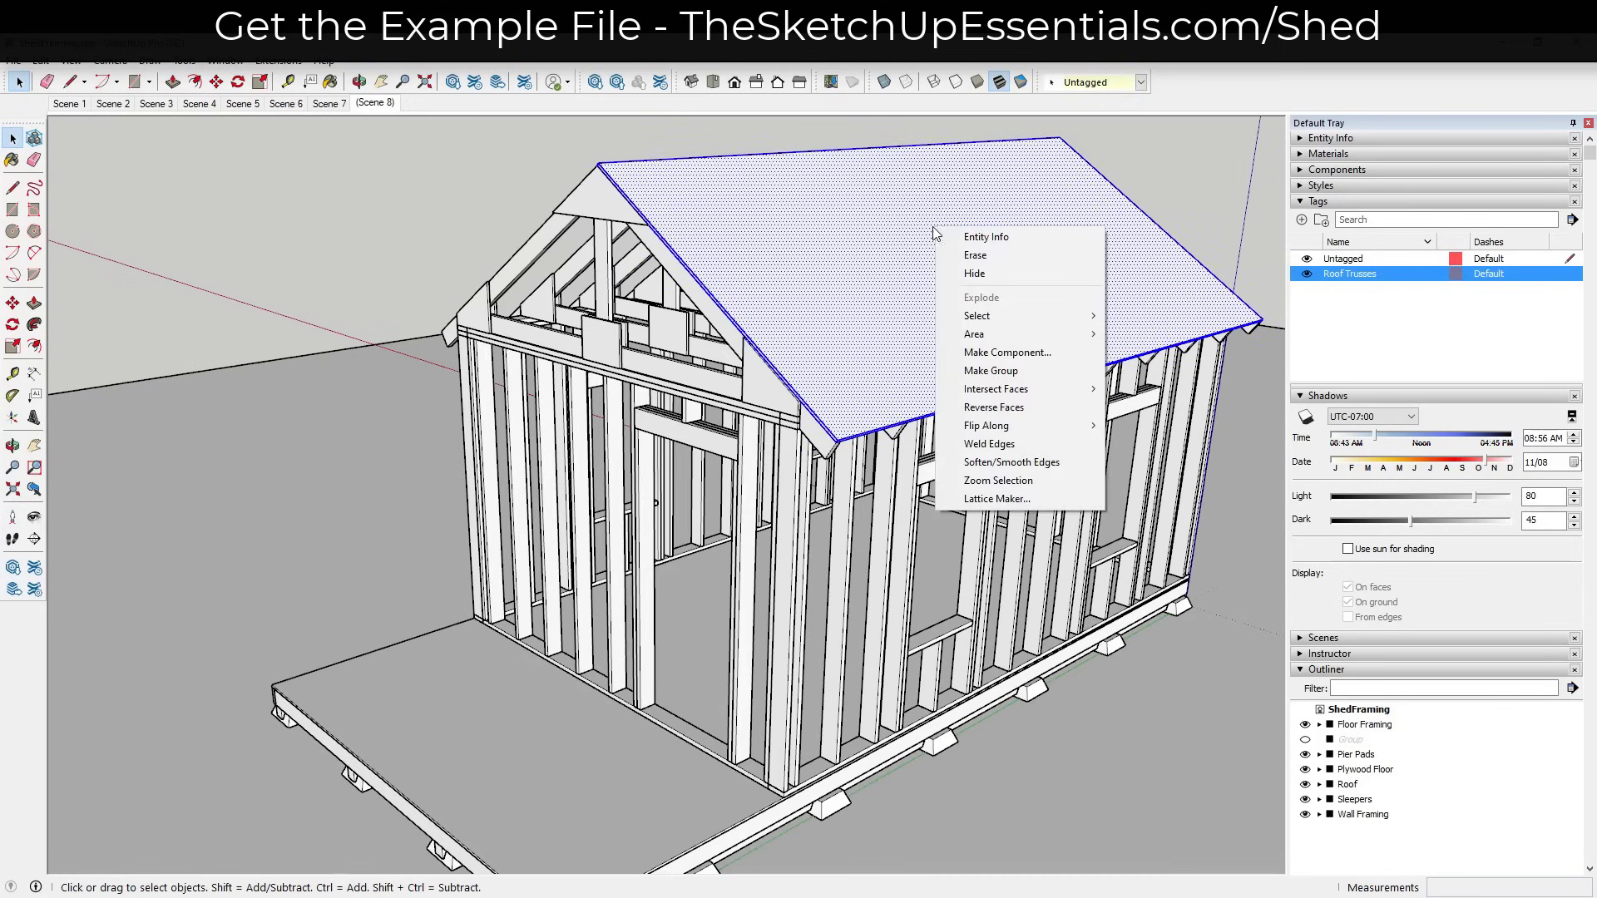
{"action": "left_click", "coordinate": [985, 352]}
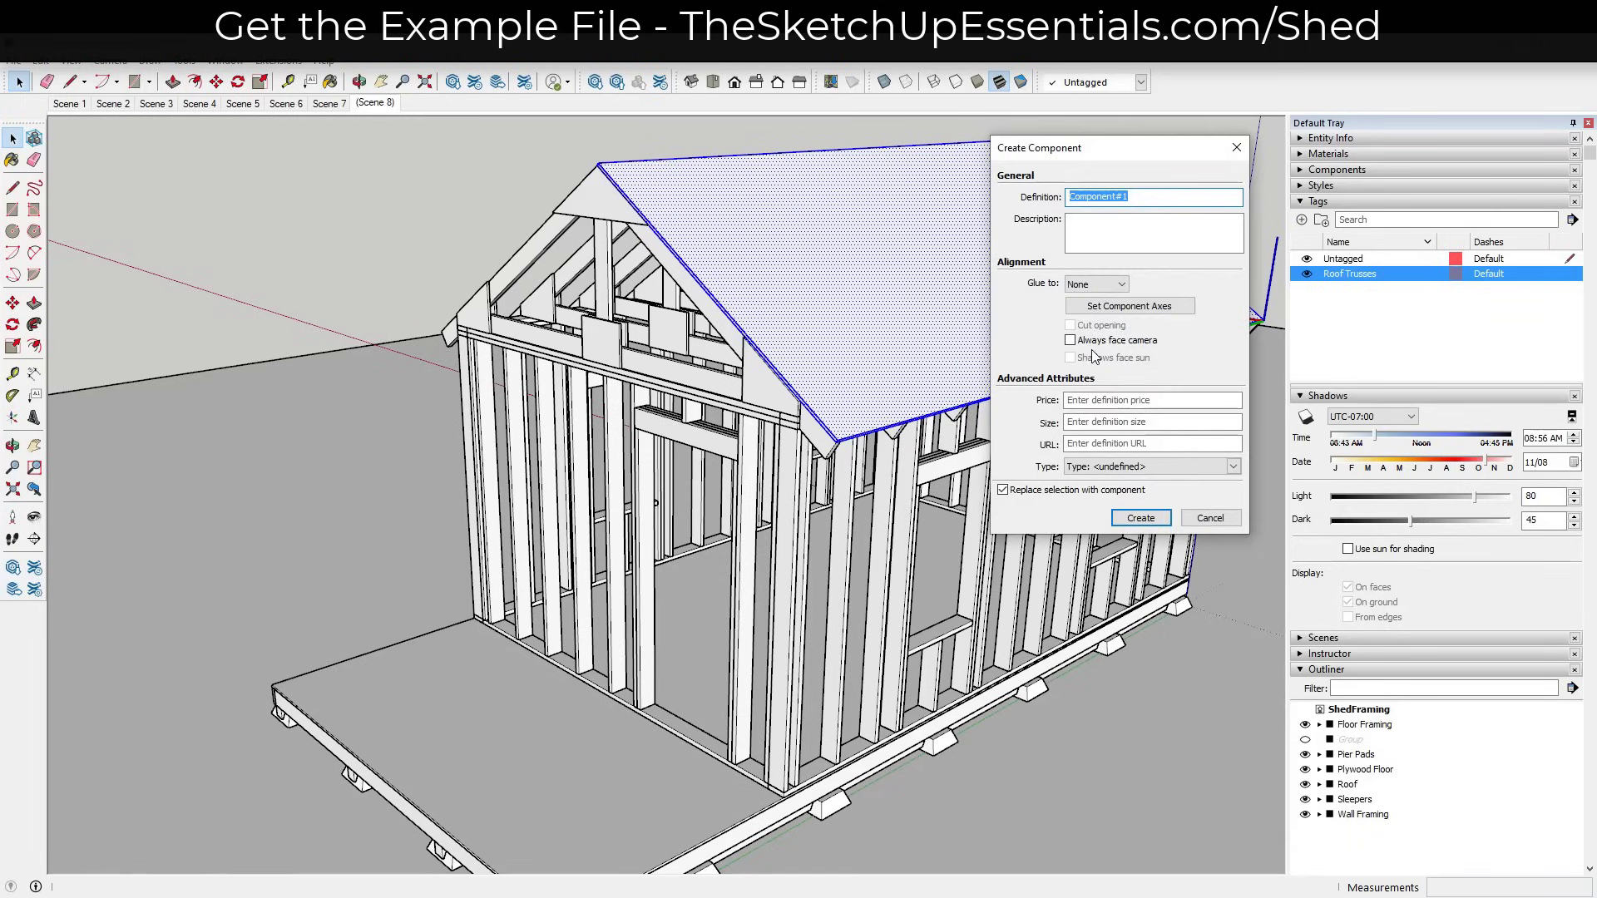
{"action": "type", "text": "Roof Plywood"}
{"action": "key", "text": "Return"}
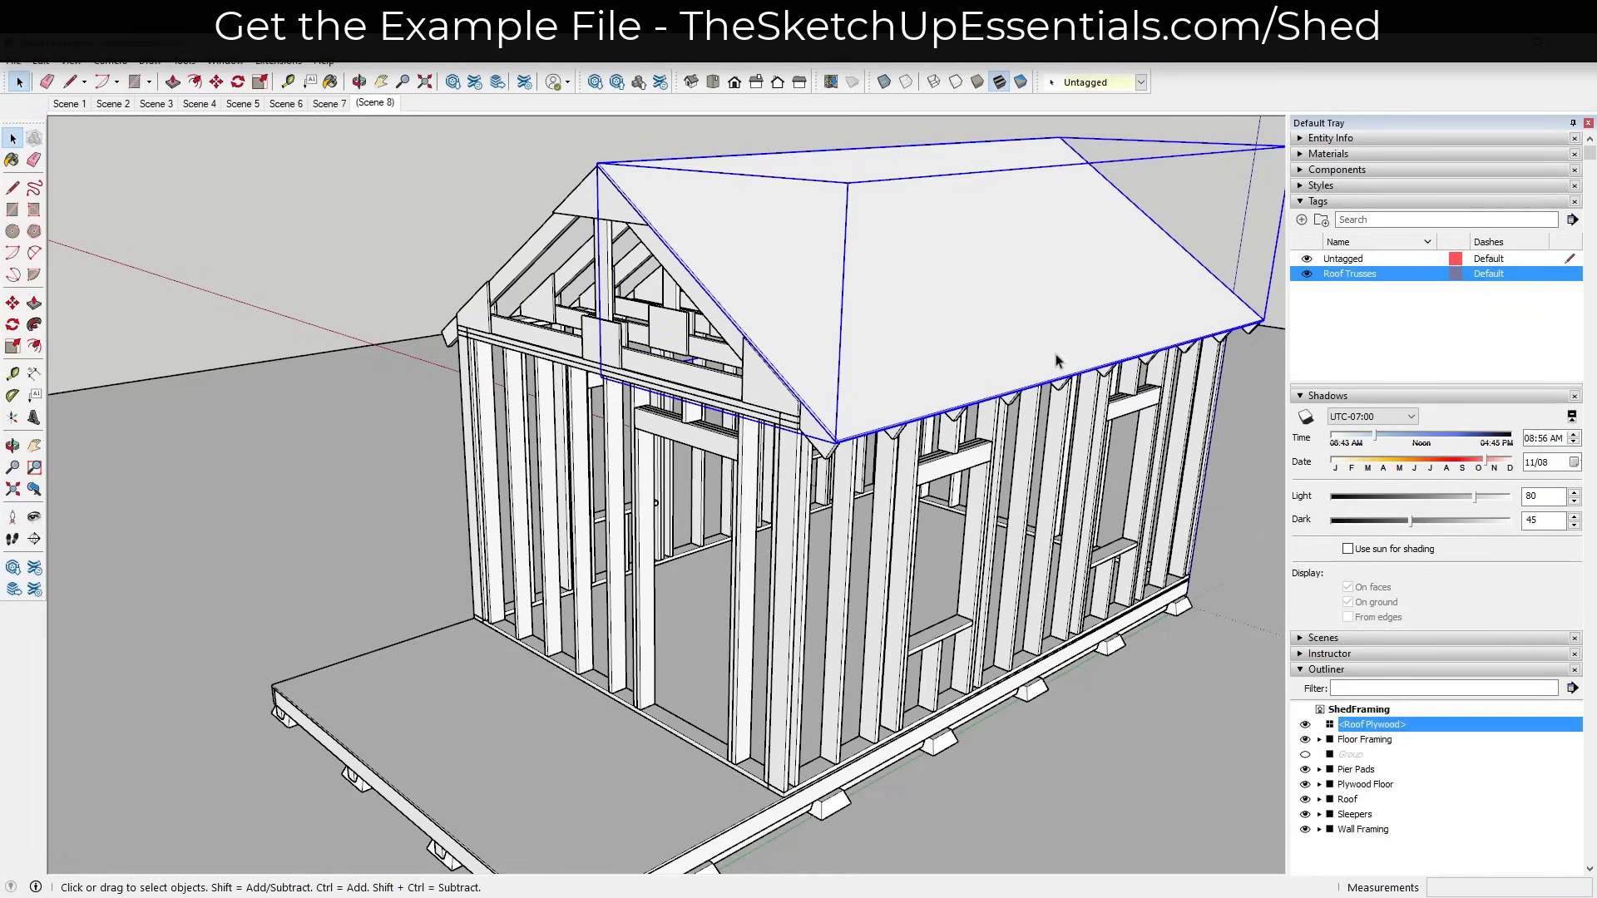
Copy the Roof Plywood component about 24' 11" away into the open space beside the shed.
{"action": "middle_click_drag", "start_coordinate": [1054, 355], "coordinate": [896, 250]}
{"action": "key", "text": "m"}
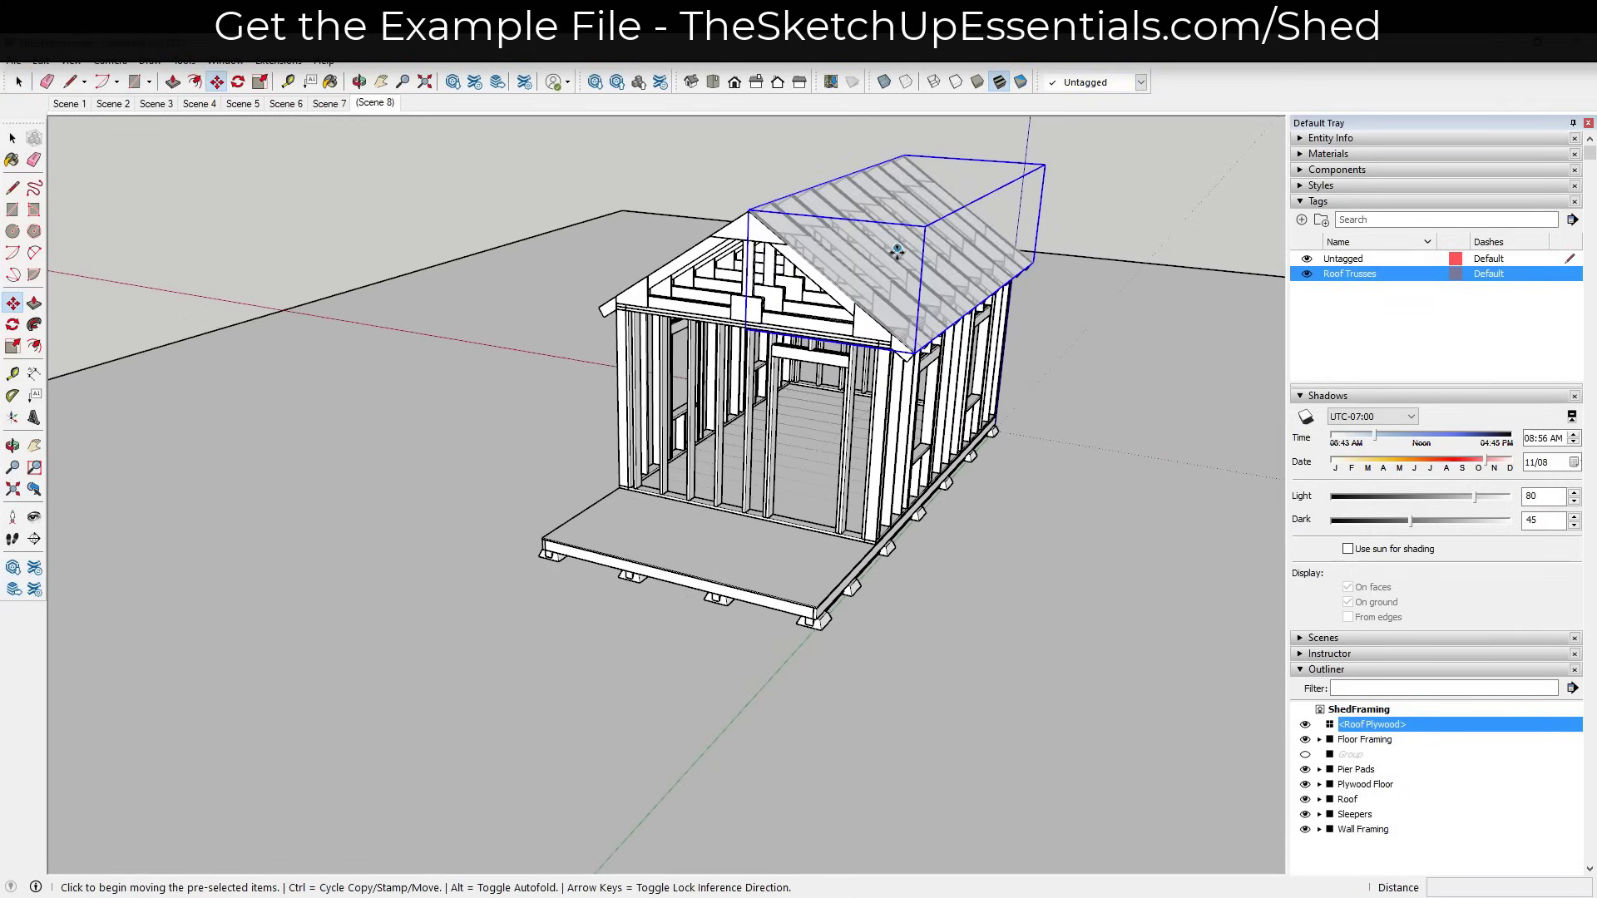
{"action": "left_click", "coordinate": [896, 247], "text": "ctrl"}
{"action": "left_click", "coordinate": [512, 199]}
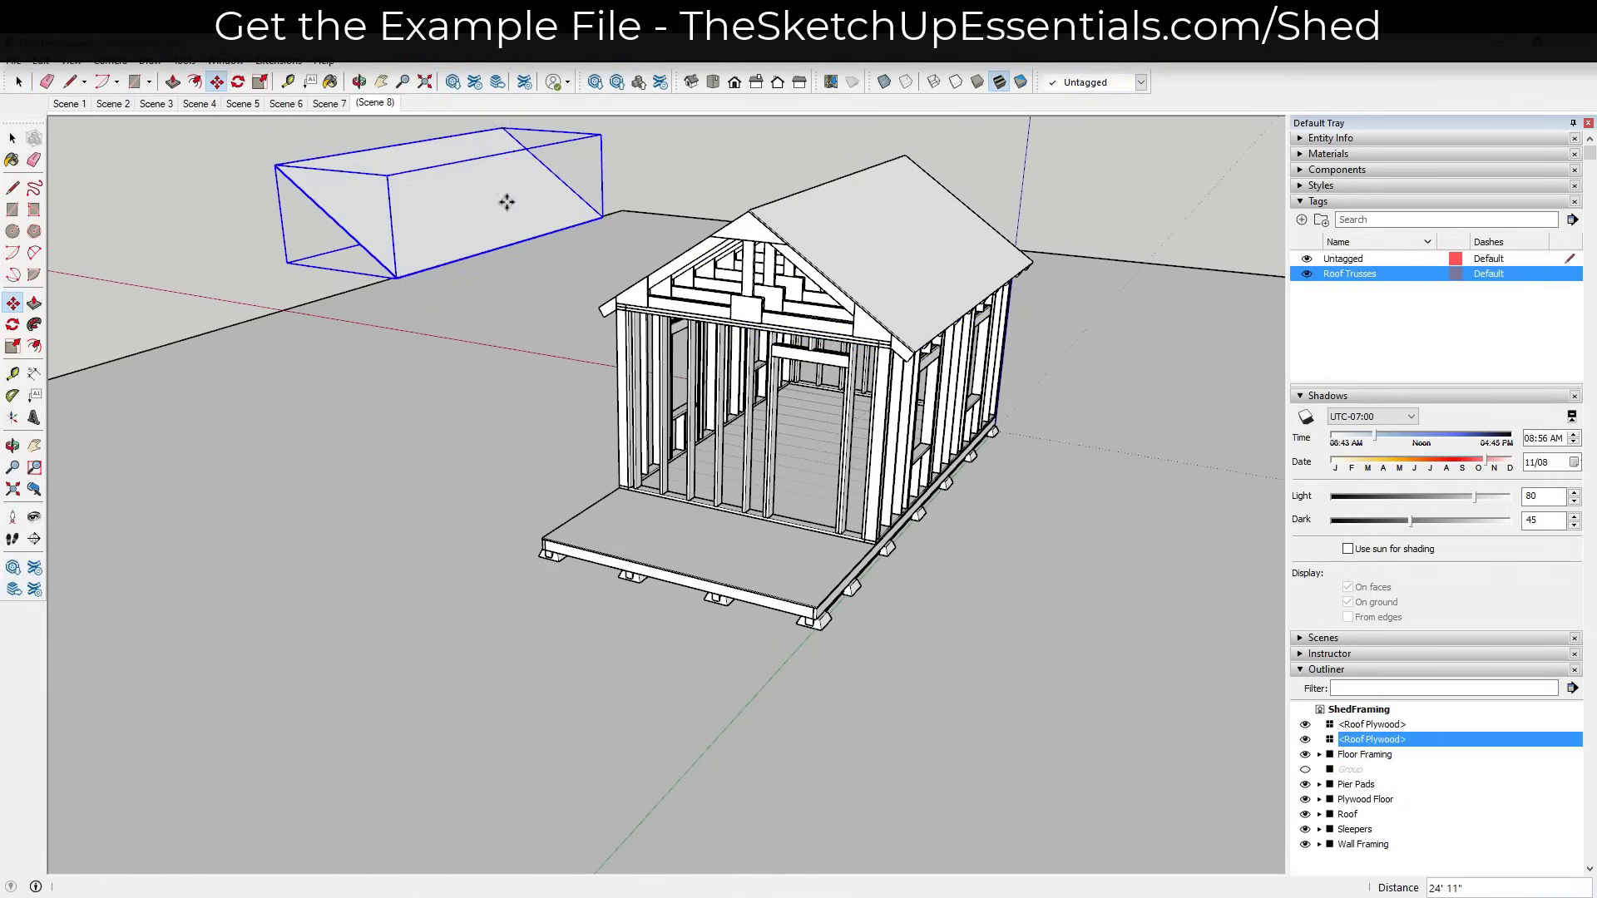
Mirror the copied plywood panel by scaling it about its center along the red axis.
{"action": "key", "text": "s"}
{"action": "left_click", "coordinate": [508, 199]}
{"action": "key", "text": "ctrl"}
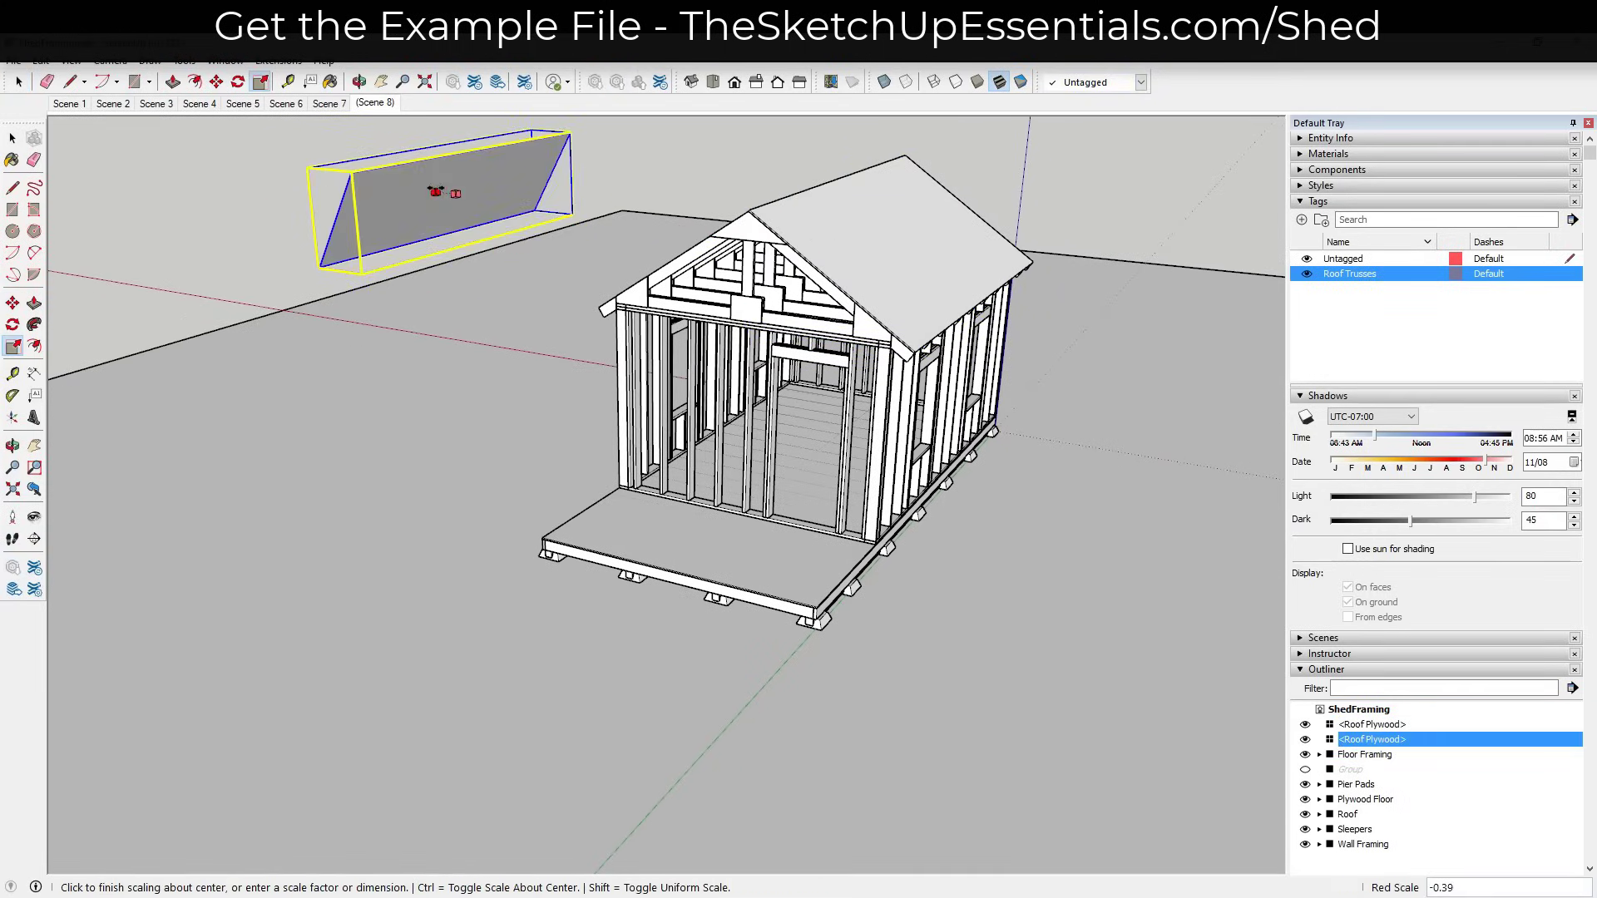
{"action": "left_click", "coordinate": [404, 189]}
{"action": "key", "text": "space"}
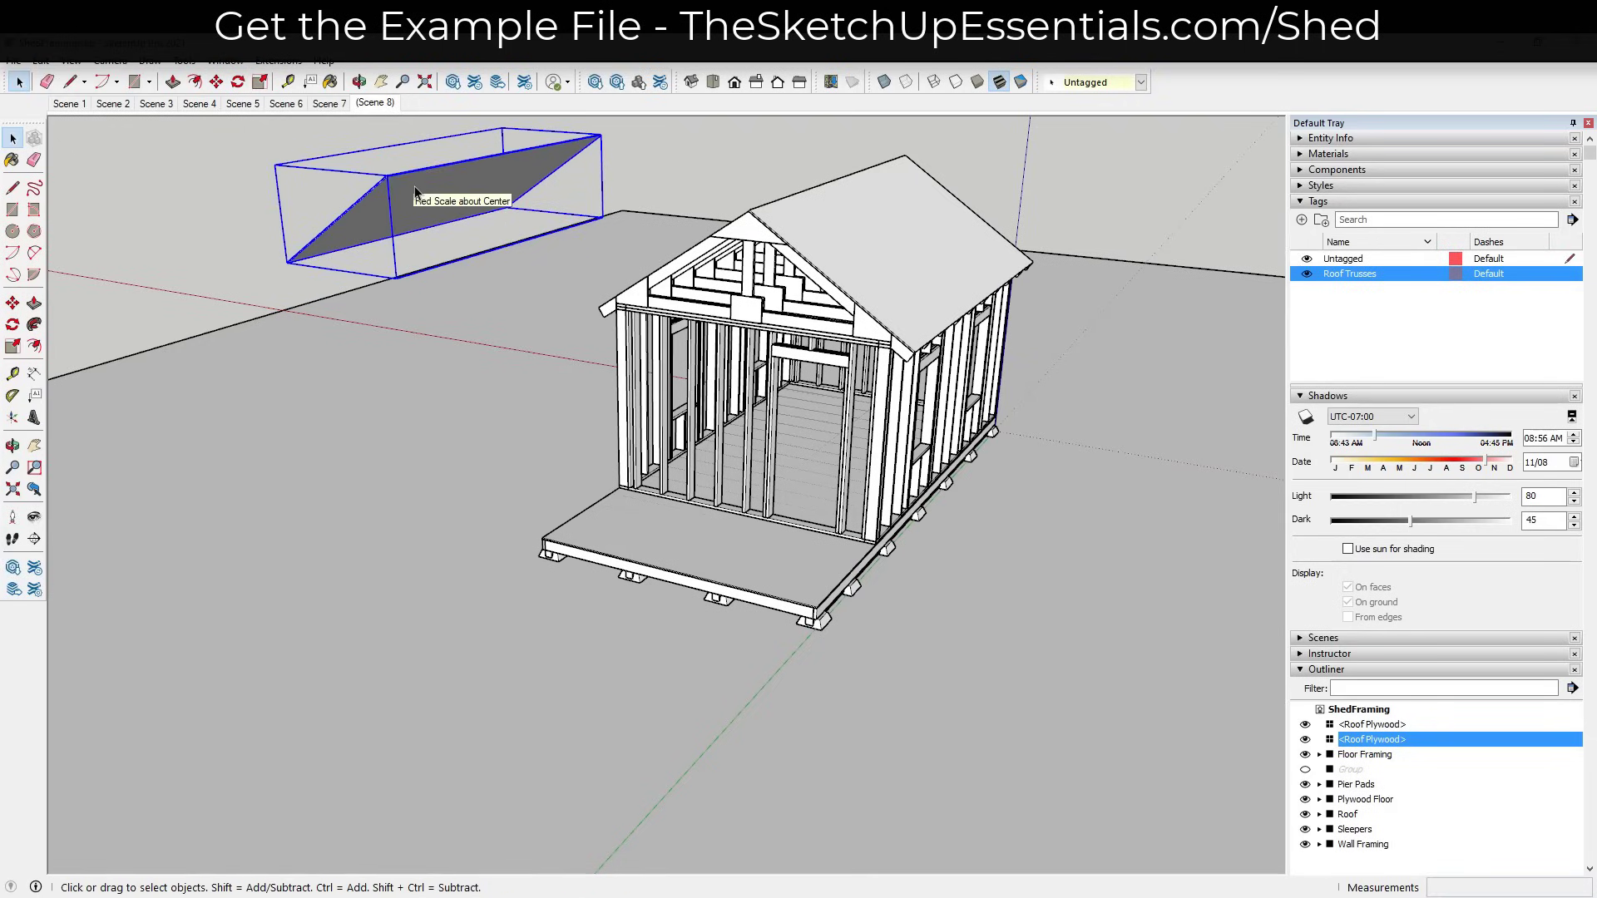
Move the mirrored plywood panel by its lower corner onto the front truss tail of the uncovered roof slope.
{"action": "middle_click_drag", "start_coordinate": [329, 277], "coordinate": [241, 307]}
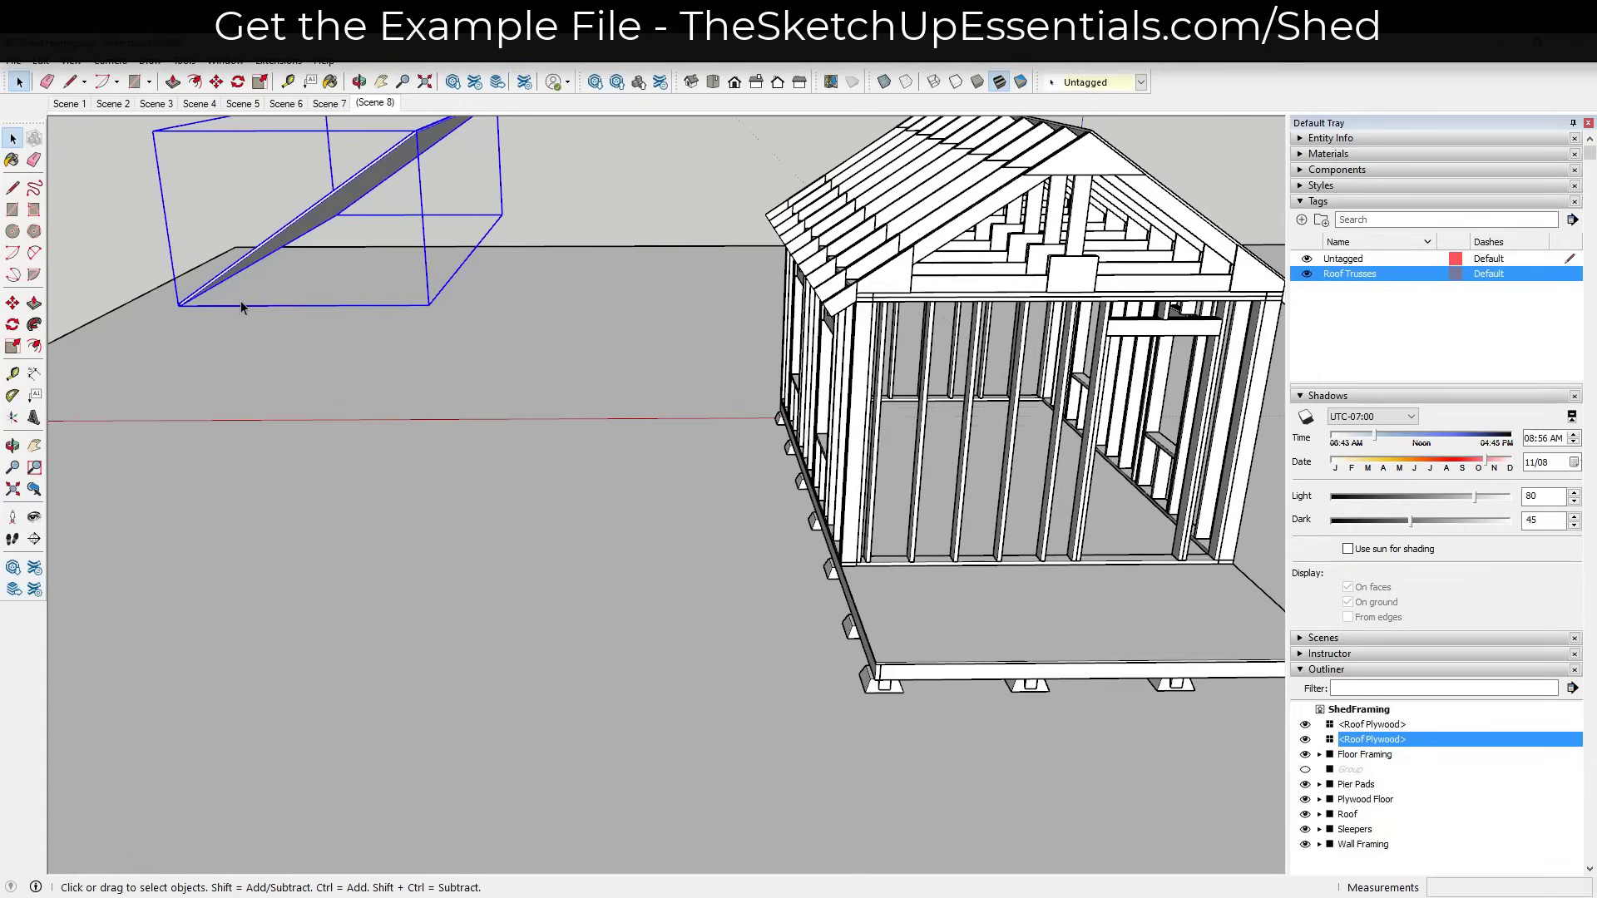
{"action": "key", "text": "m"}
{"action": "scroll", "coordinate": [241, 301], "scroll_direction": "up", "scroll_amount": 3}
{"action": "left_click", "coordinate": [170, 307]}
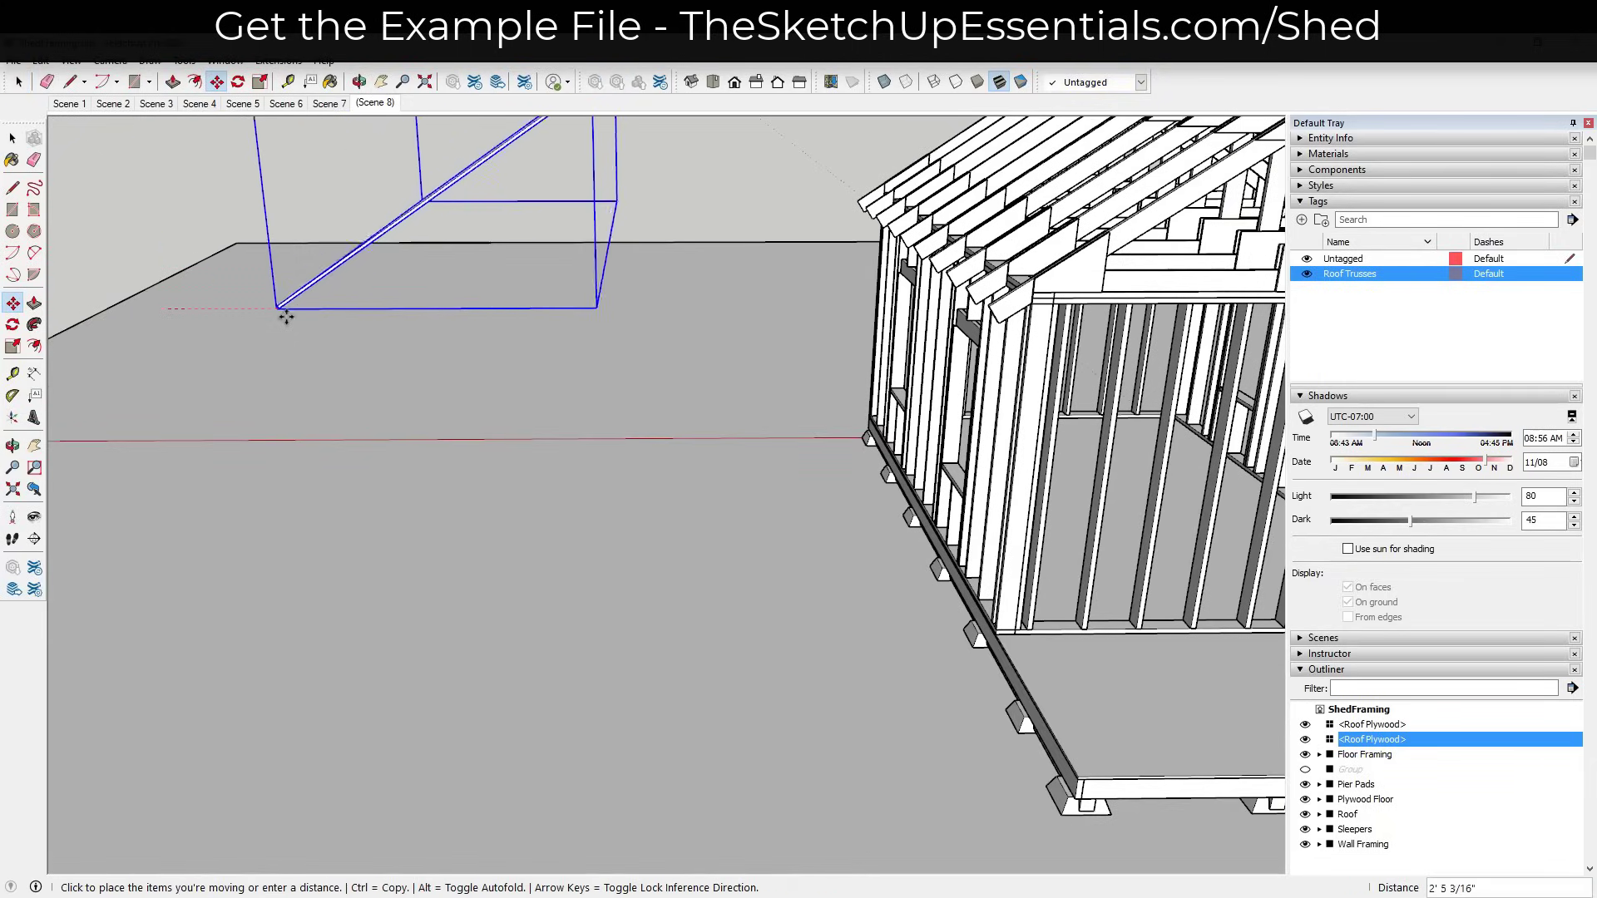
{"action": "left_click", "coordinate": [994, 306]}
{"action": "scroll", "coordinate": [723, 349], "scroll_direction": "down", "scroll_amount": 4}
Examine how the two plywood panels meet at the ridge above the front truss.
{"action": "scroll", "coordinate": [1019, 224], "scroll_direction": "up", "scroll_amount": 8}
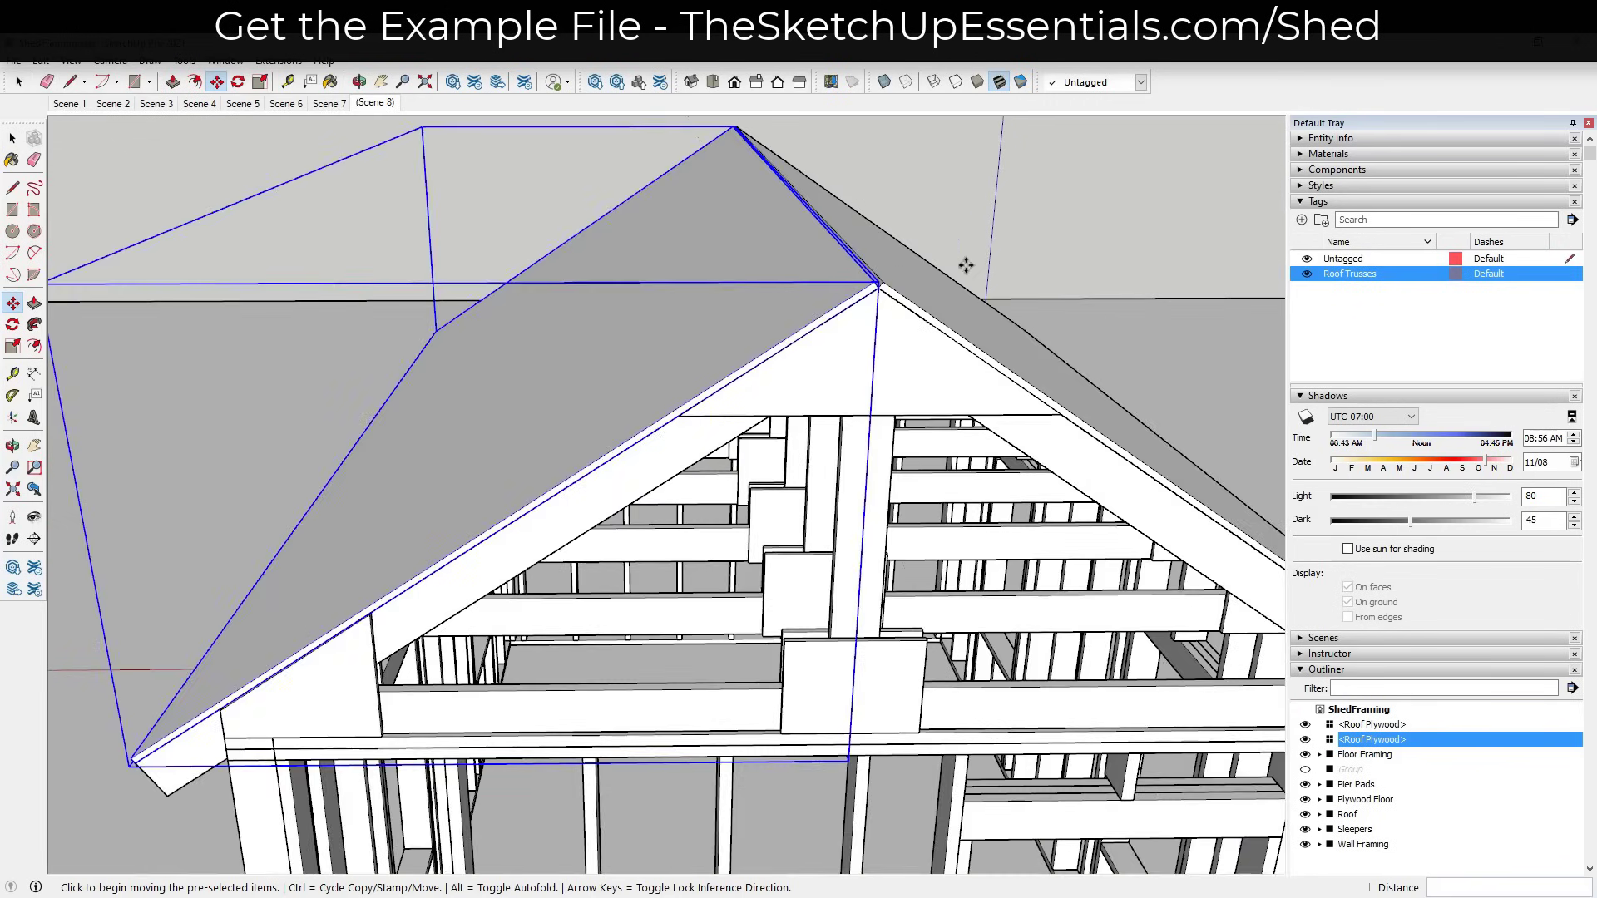
{"action": "scroll", "coordinate": [907, 277], "scroll_direction": "up", "scroll_amount": 2}
{"action": "scroll", "coordinate": [977, 331], "scroll_direction": "down", "scroll_amount": 1}
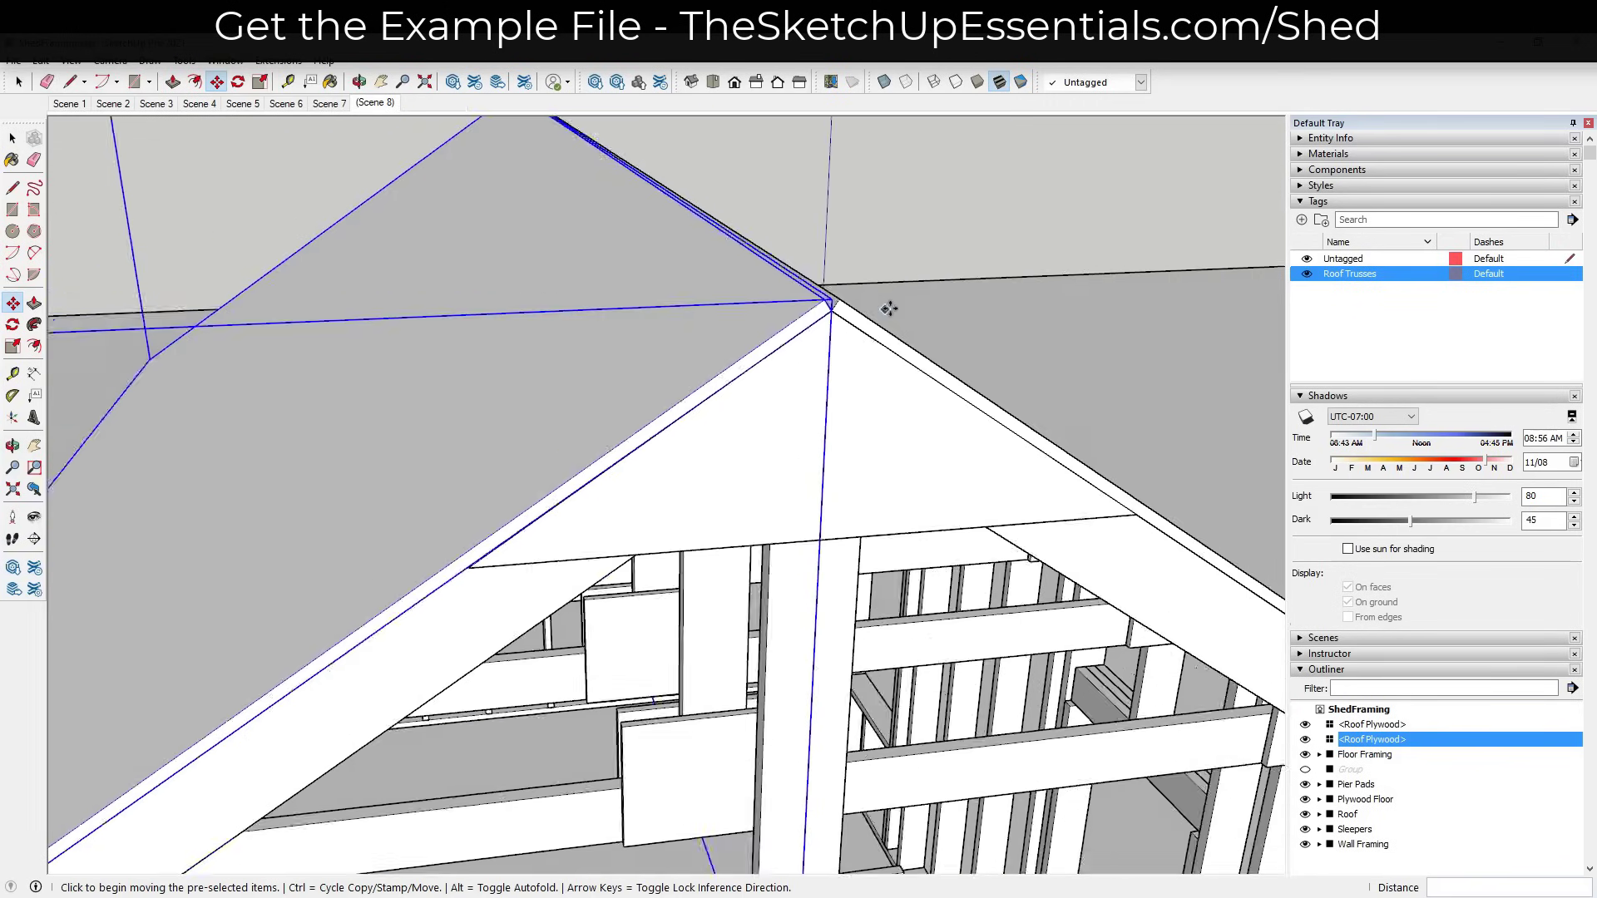
{"action": "scroll", "coordinate": [888, 307], "scroll_direction": "up", "scroll_amount": 5}
{"action": "scroll", "coordinate": [810, 299], "scroll_direction": "down", "scroll_amount": 3}
{"action": "scroll", "coordinate": [540, 258], "scroll_direction": "up", "scroll_amount": 3}
{"action": "key", "text": "space"}
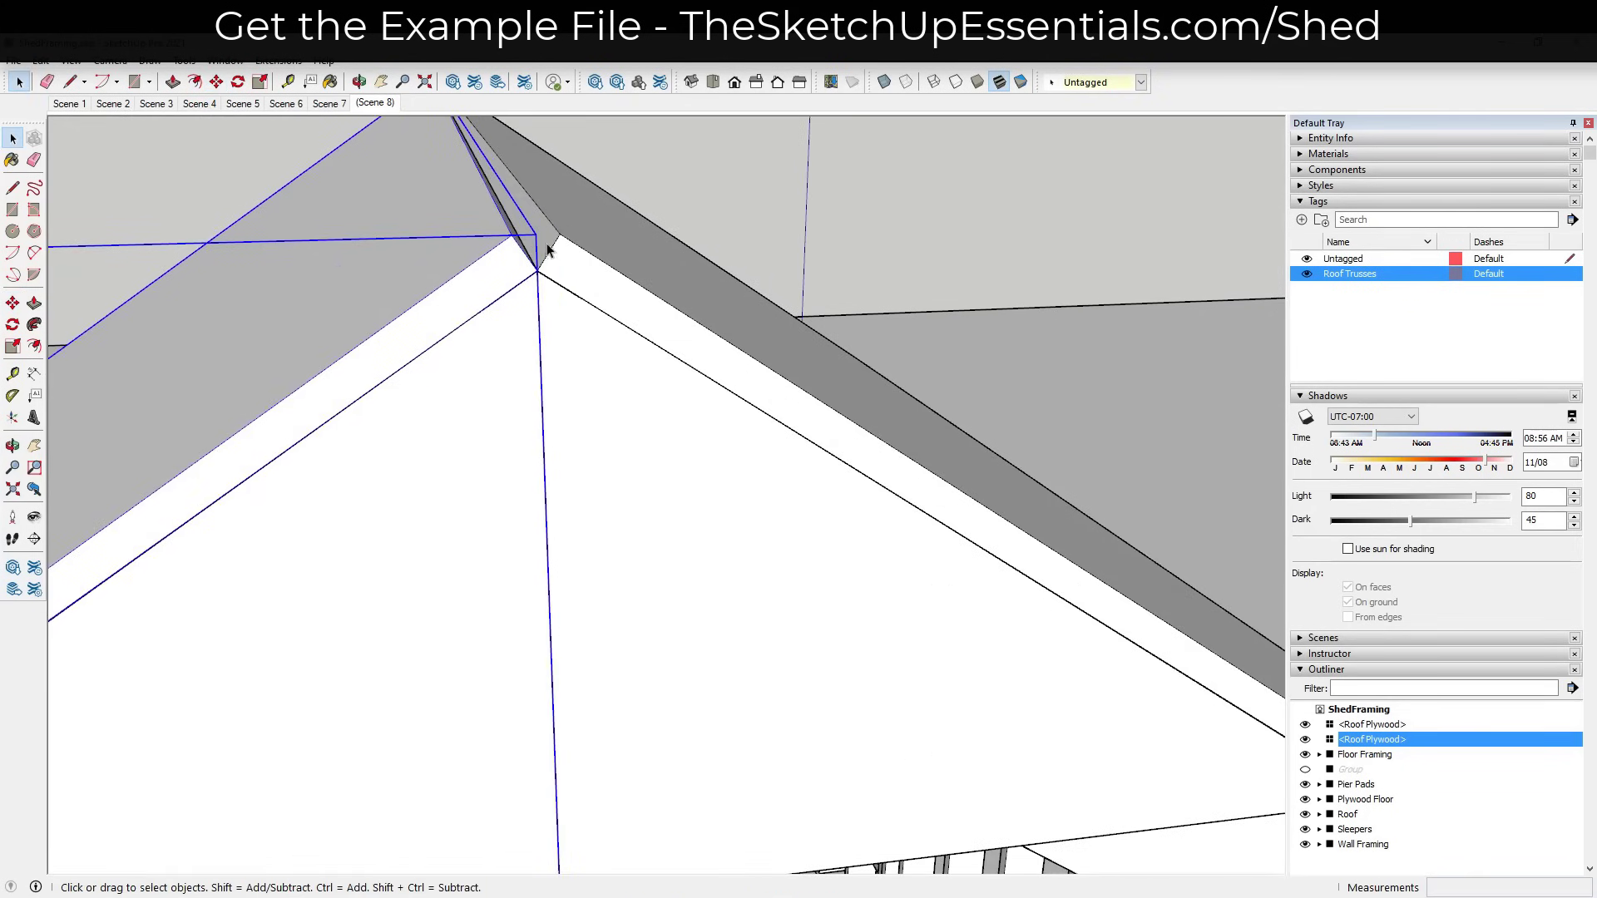
{"action": "scroll", "coordinate": [566, 247], "scroll_direction": "down", "scroll_amount": 7}
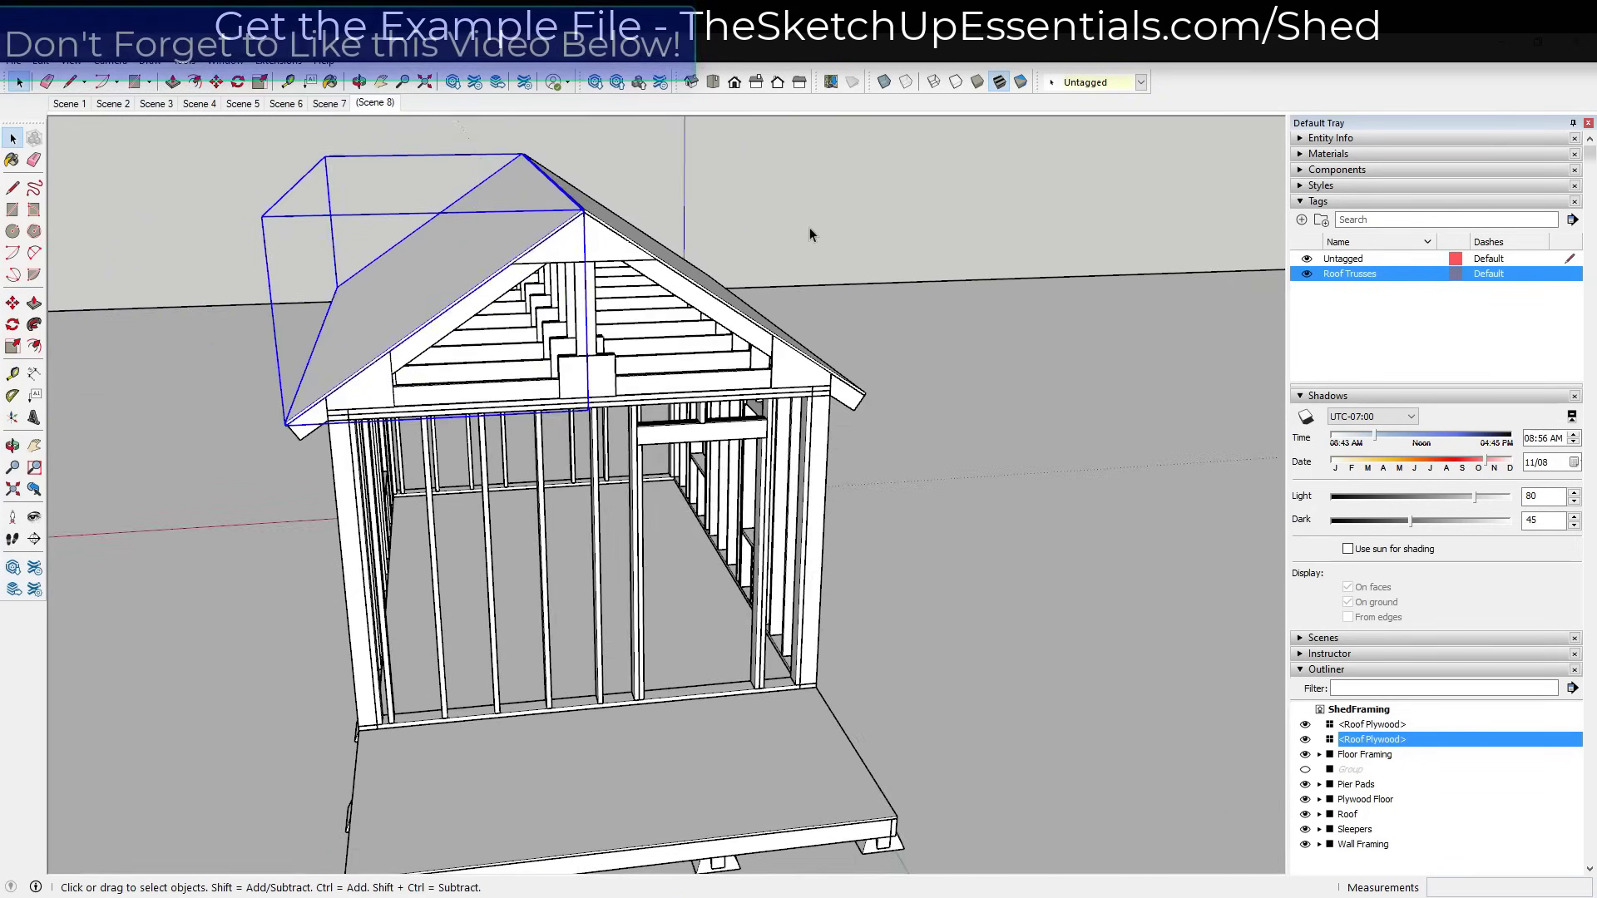
Select both Roof Plywood panels and make them one group.
{"action": "middle_click_drag", "start_coordinate": [809, 231], "coordinate": [556, 266]}
{"action": "left_click", "coordinate": [594, 241]}
{"action": "left_click", "coordinate": [461, 242], "text": "shift"}
{"action": "right_click", "coordinate": [462, 247]}
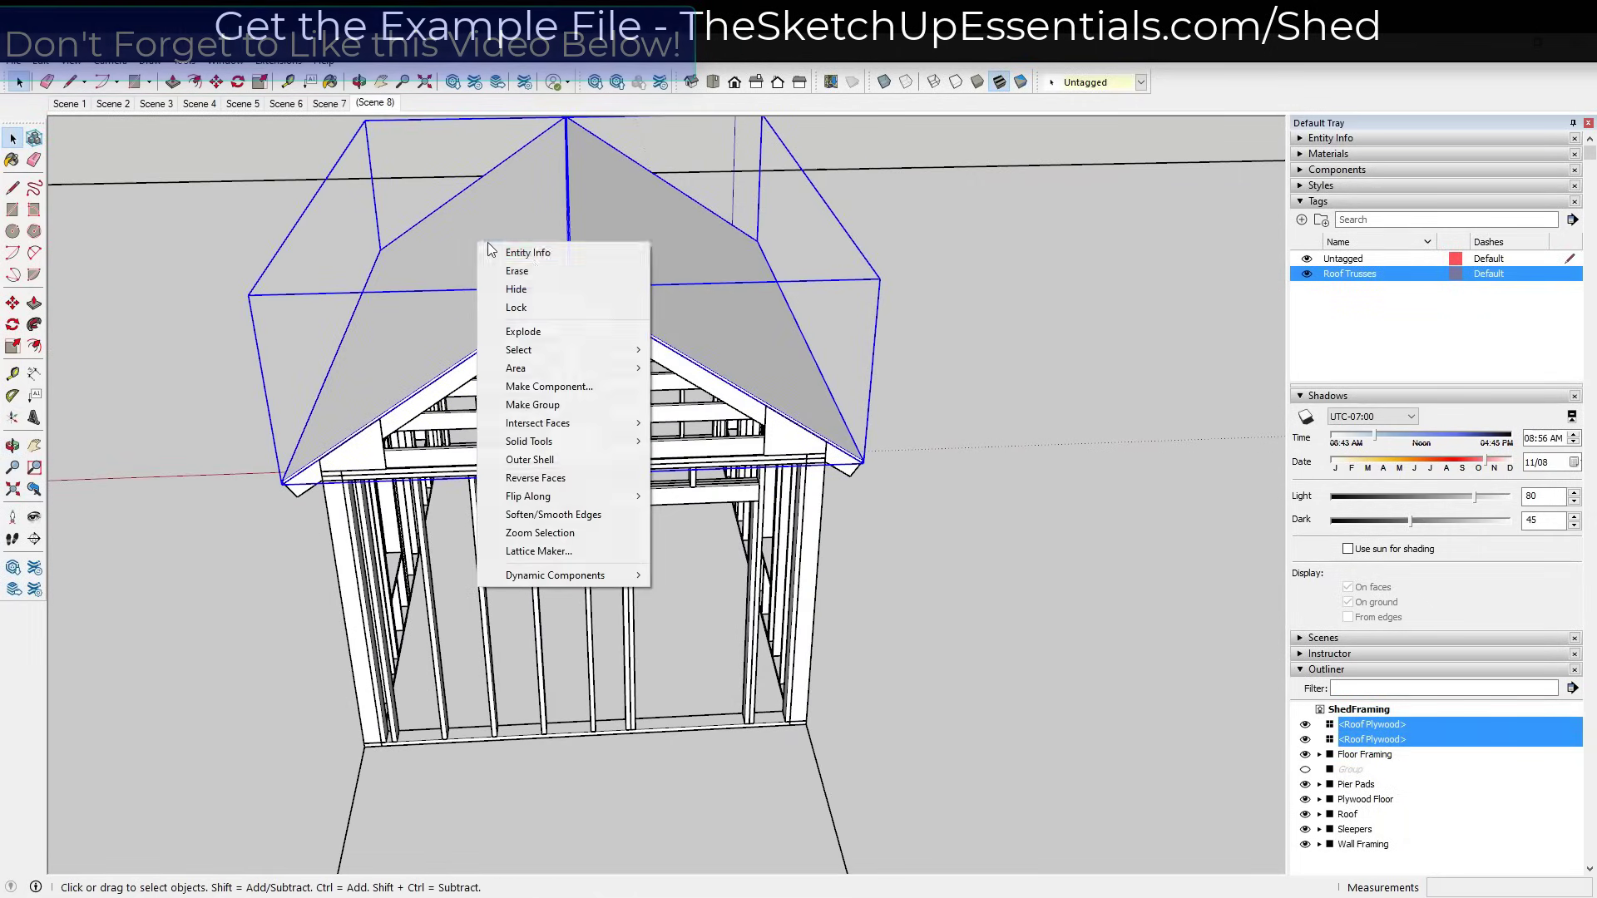
{"action": "left_click", "coordinate": [551, 404]}
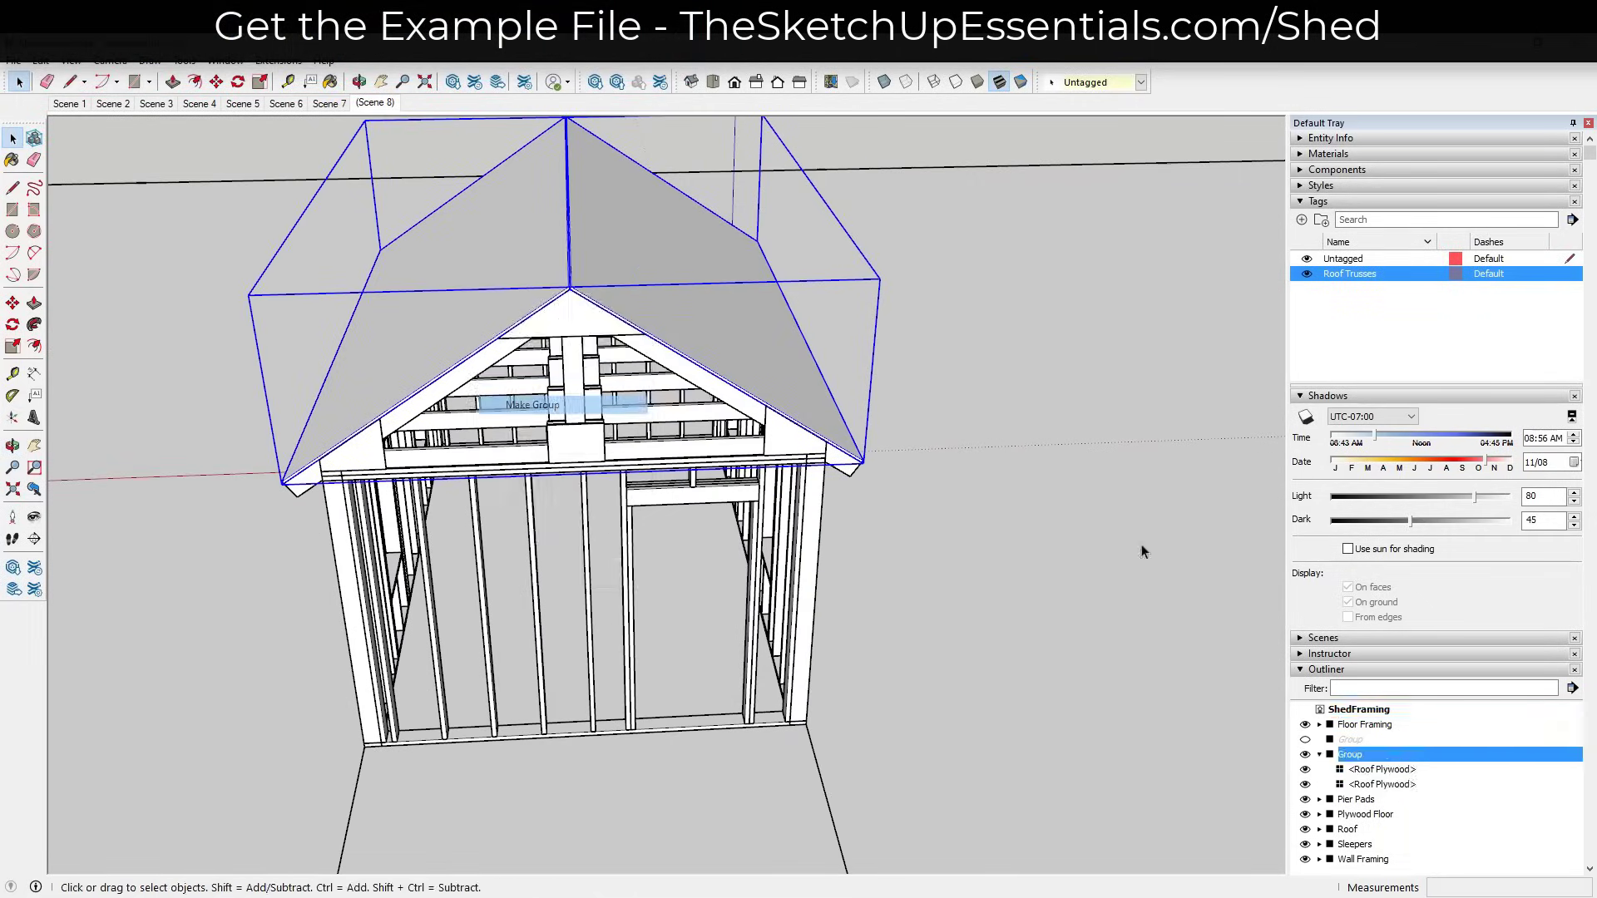
Rename the new group of plywood panels Roof Plywood in the model hierarchy.
{"action": "right_click", "coordinate": [1360, 756]}
{"action": "left_click", "coordinate": [1381, 754]}
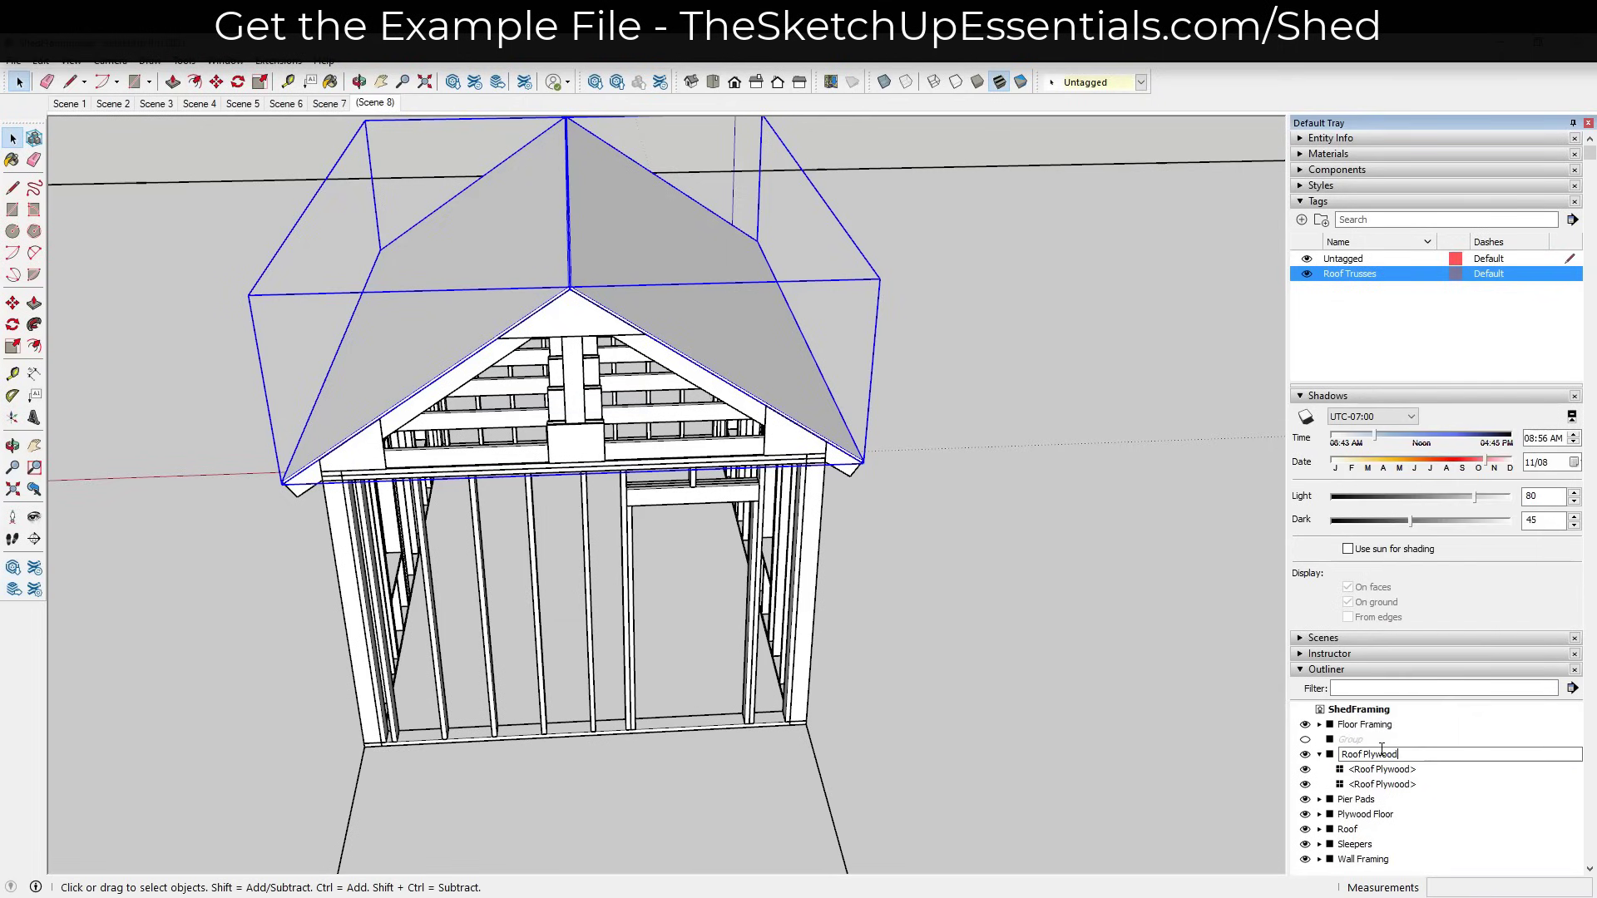
{"action": "key", "text": "Return"}
Rename the existing Roof group Roof Trusses in the model hierarchy.
{"action": "scroll", "coordinate": [1355, 835], "scroll_direction": "down", "scroll_amount": 3}
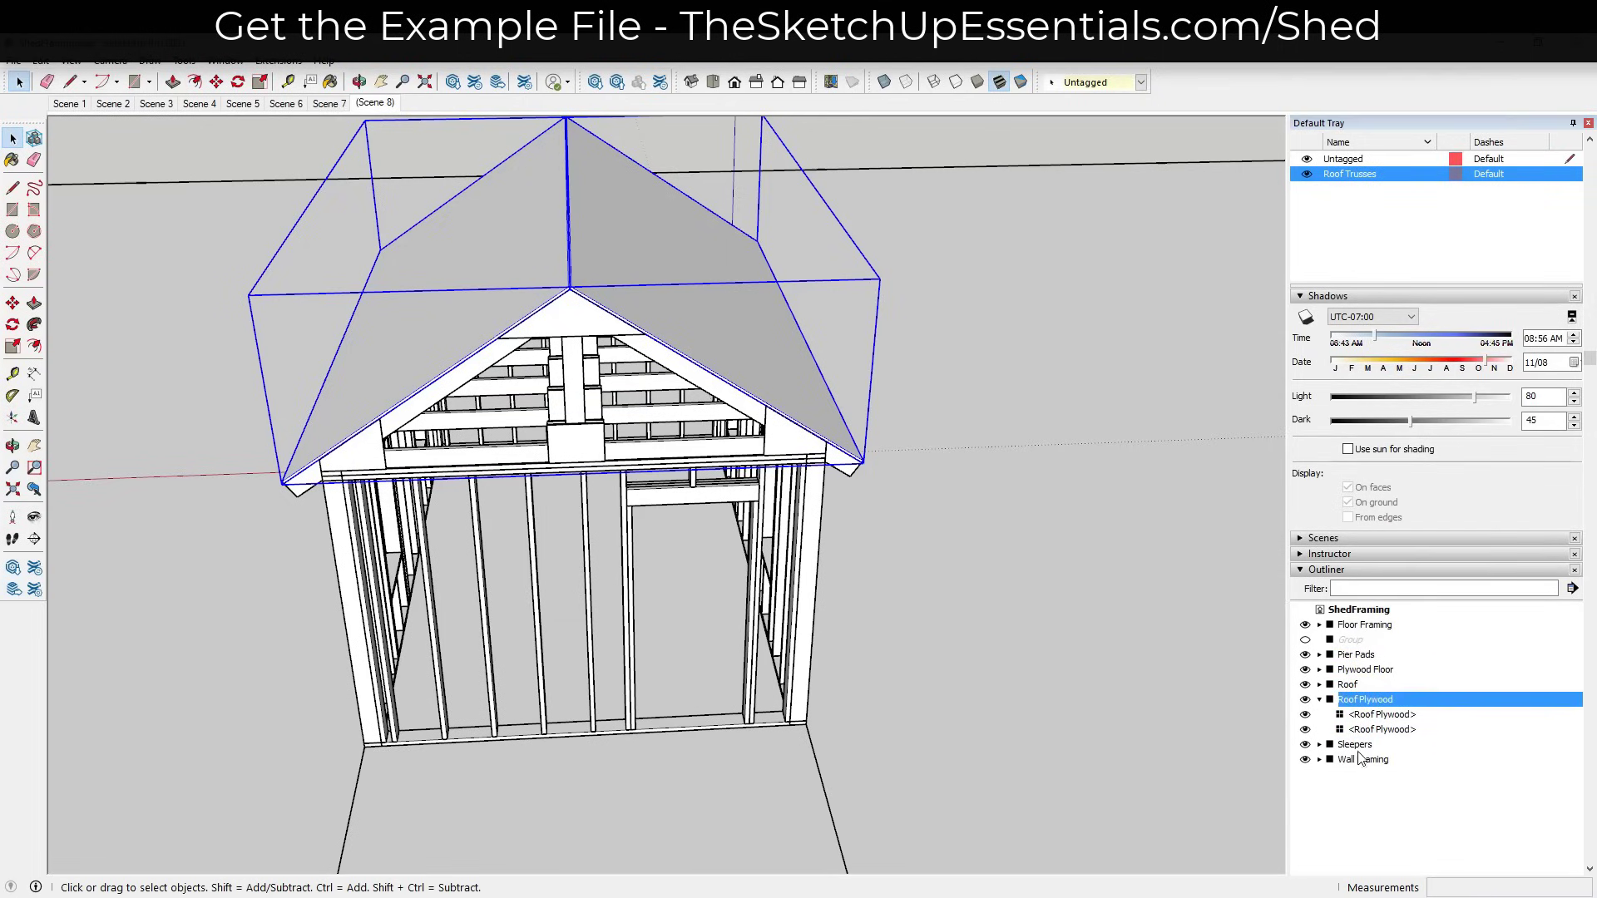
{"action": "left_click", "coordinate": [1344, 679]}
{"action": "right_click", "coordinate": [1343, 678]}
{"action": "left_click", "coordinate": [1382, 666]}
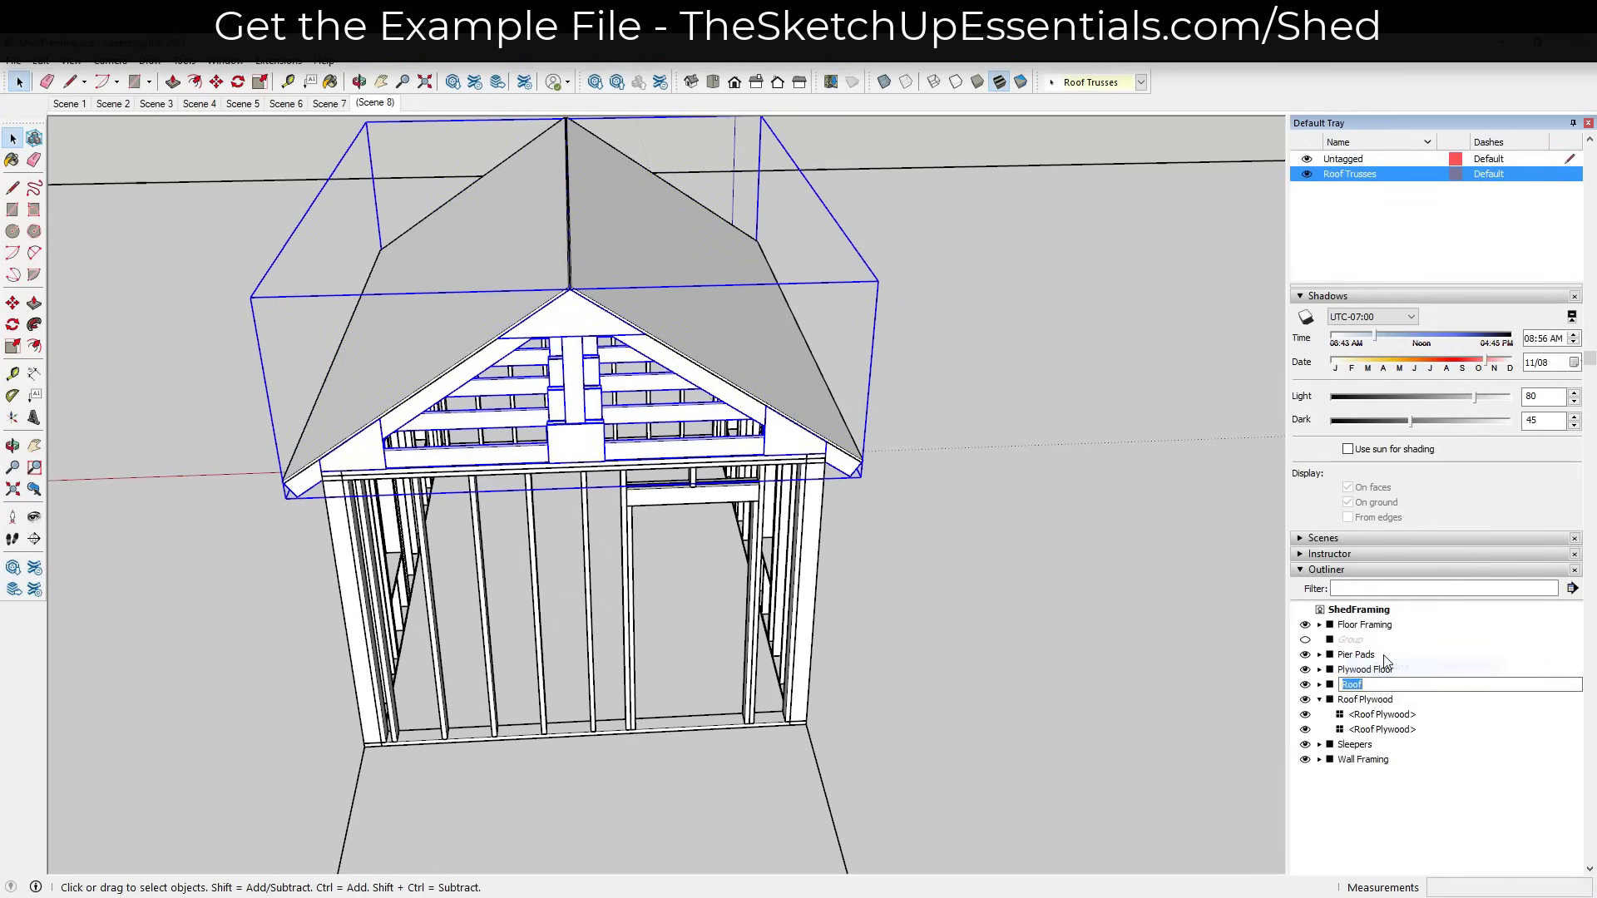
{"action": "type", "text": "Roof Trusses"}
{"action": "key", "text": "Return"}
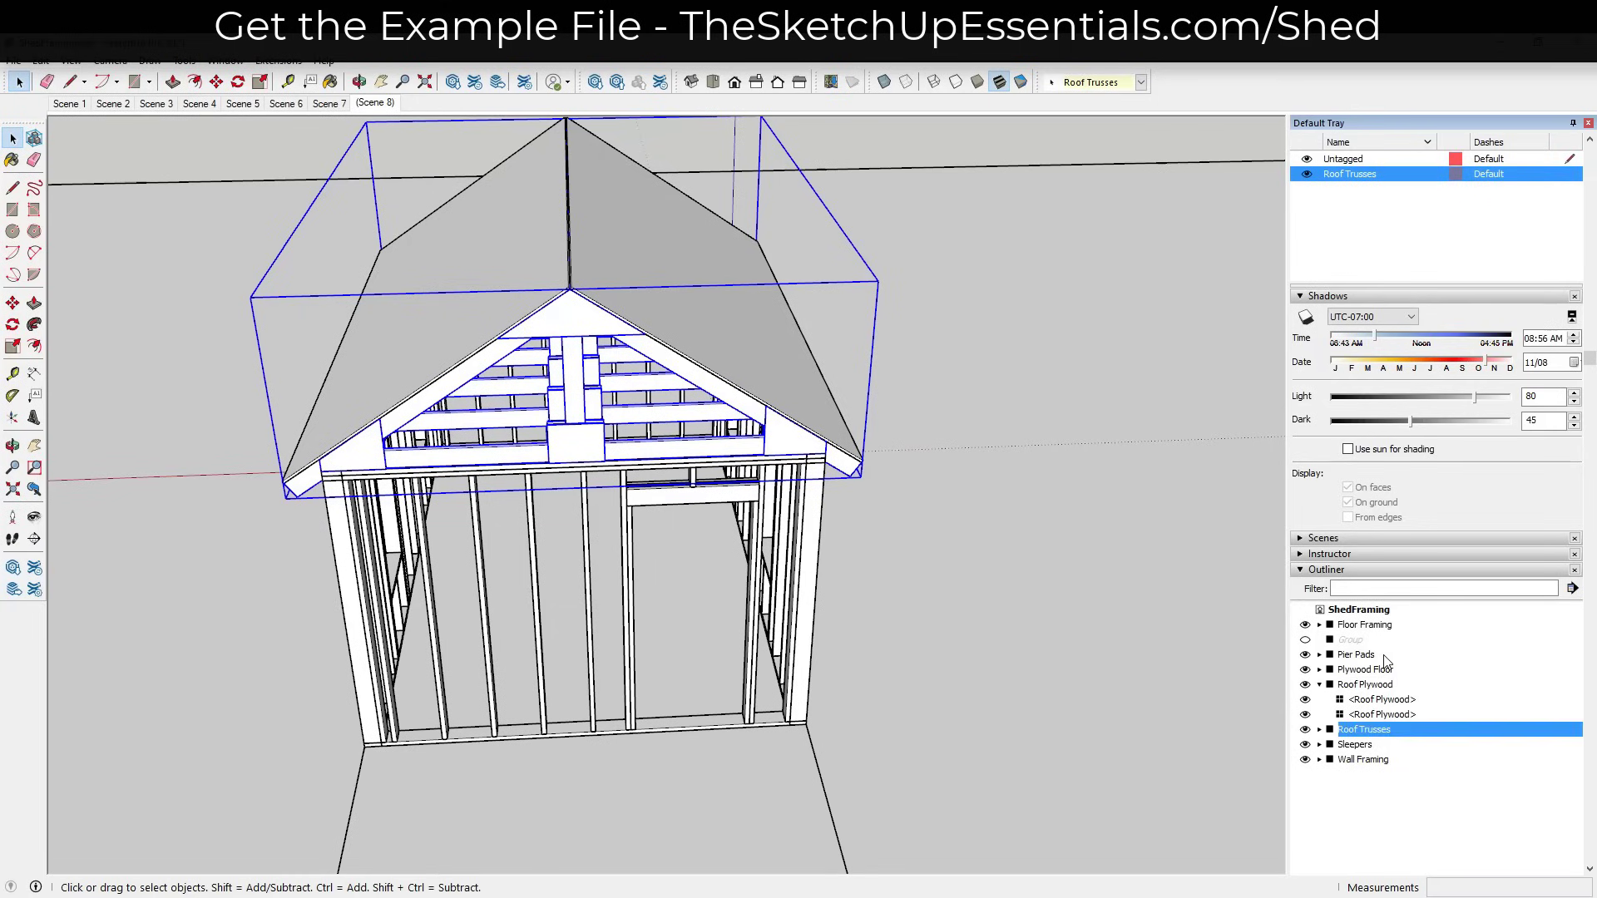
Combine the Roof Plywood and Roof Trusses groups into one parent group.
{"action": "left_click", "coordinate": [1320, 684]}
{"action": "left_click", "coordinate": [1356, 688]}
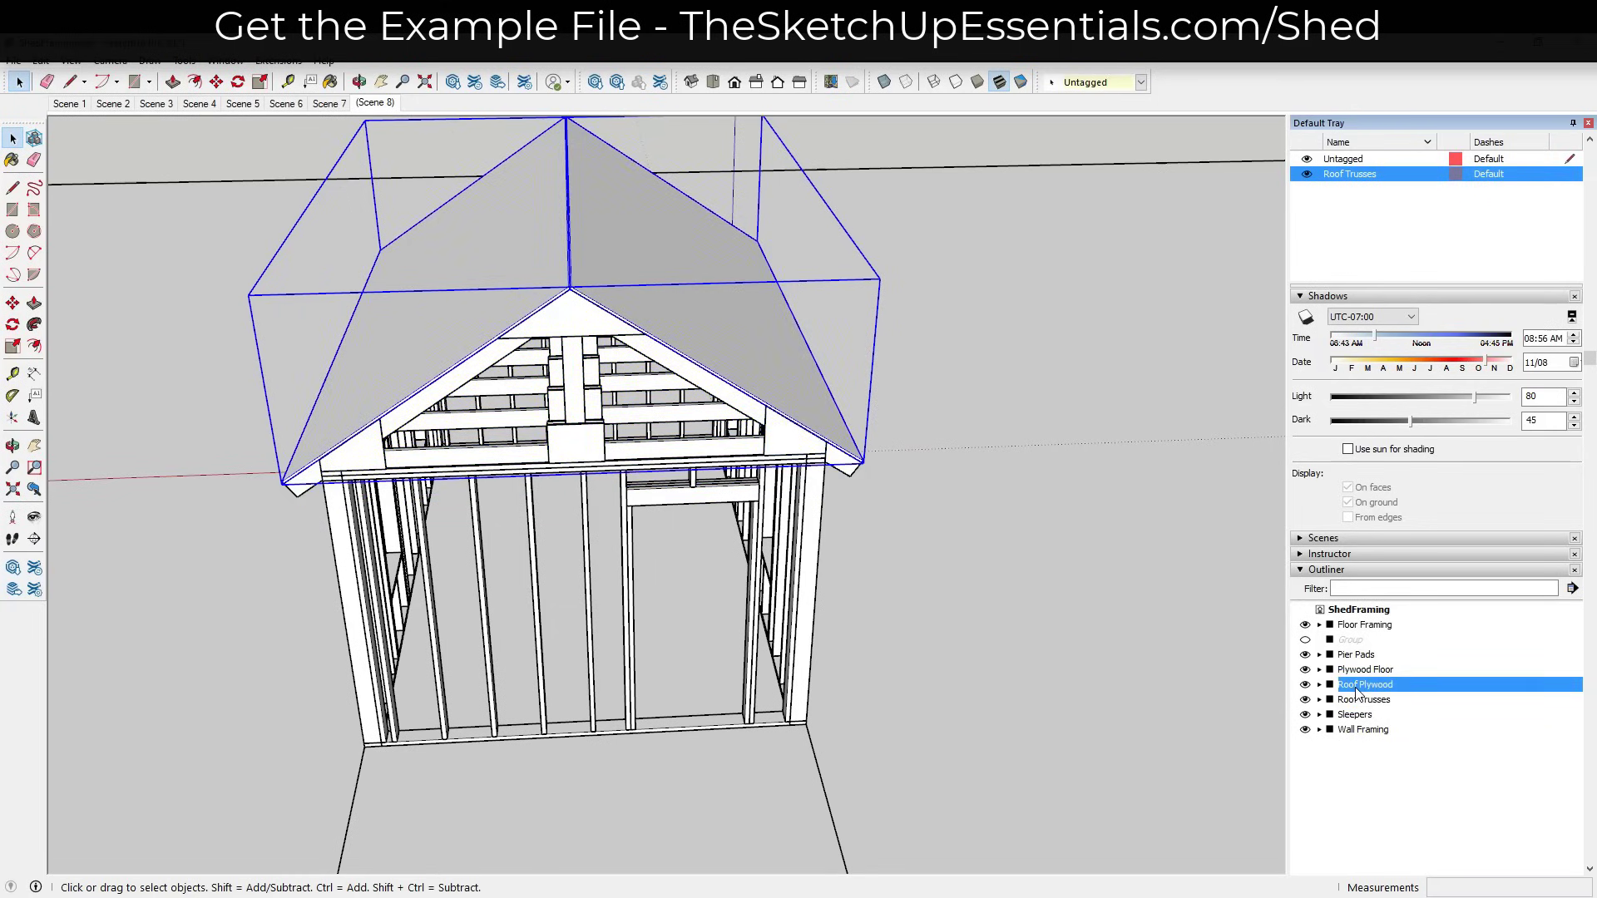
{"action": "left_click", "coordinate": [1359, 700], "text": "shift"}
{"action": "right_click", "coordinate": [1359, 700]}
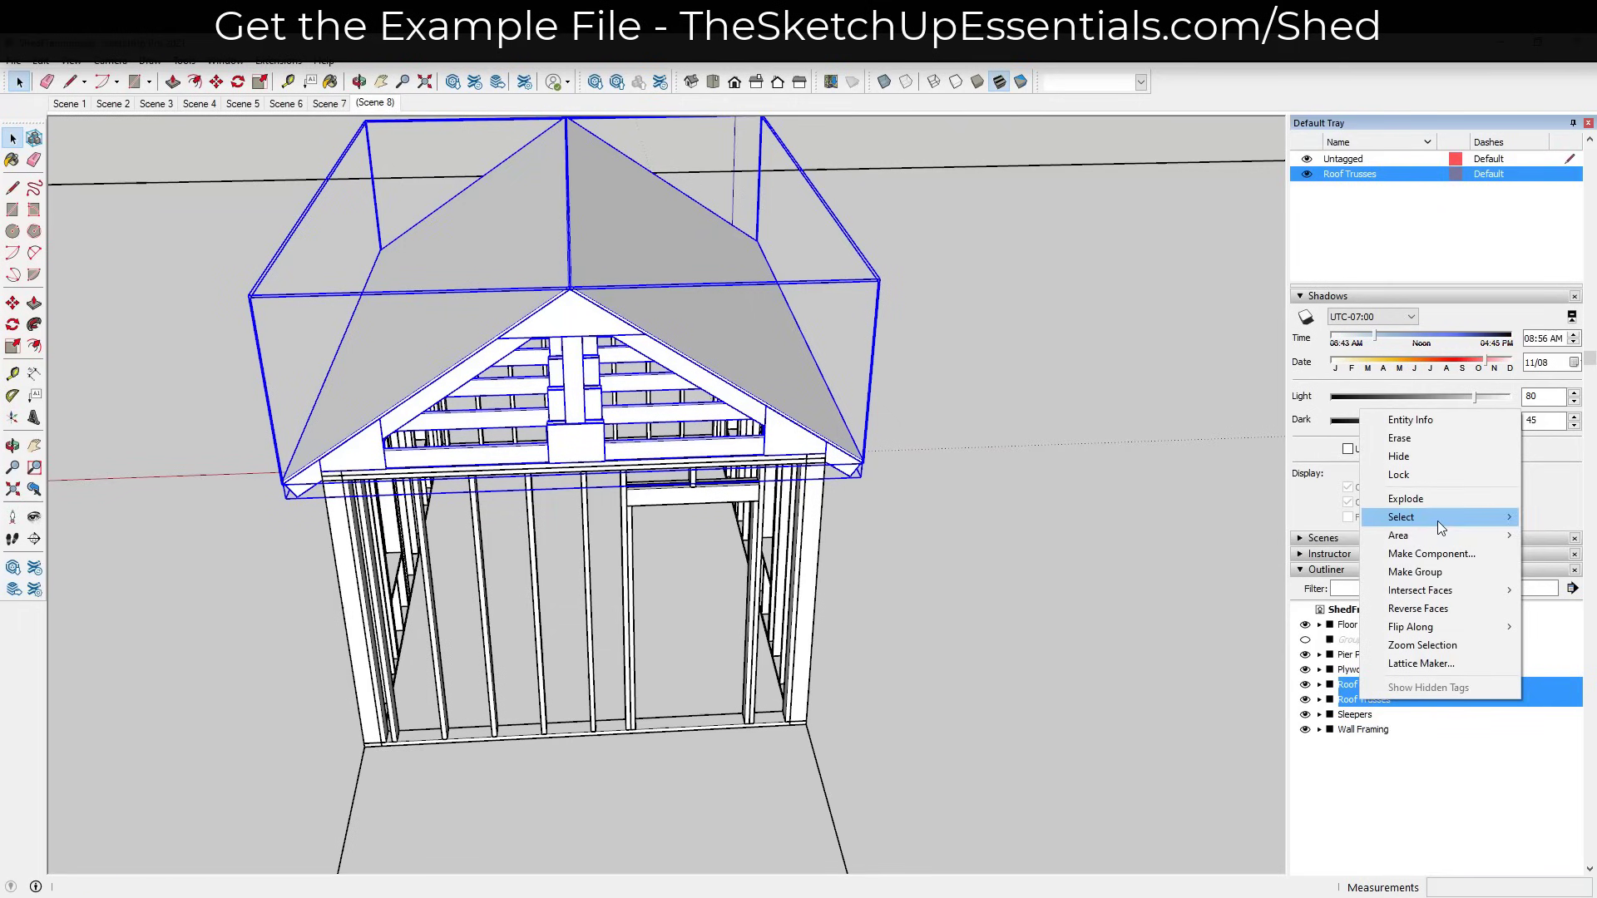
{"action": "left_click", "coordinate": [1432, 574]}
Rename the parent group holding the plywood and trusses Roof.
{"action": "right_click", "coordinate": [1341, 655]}
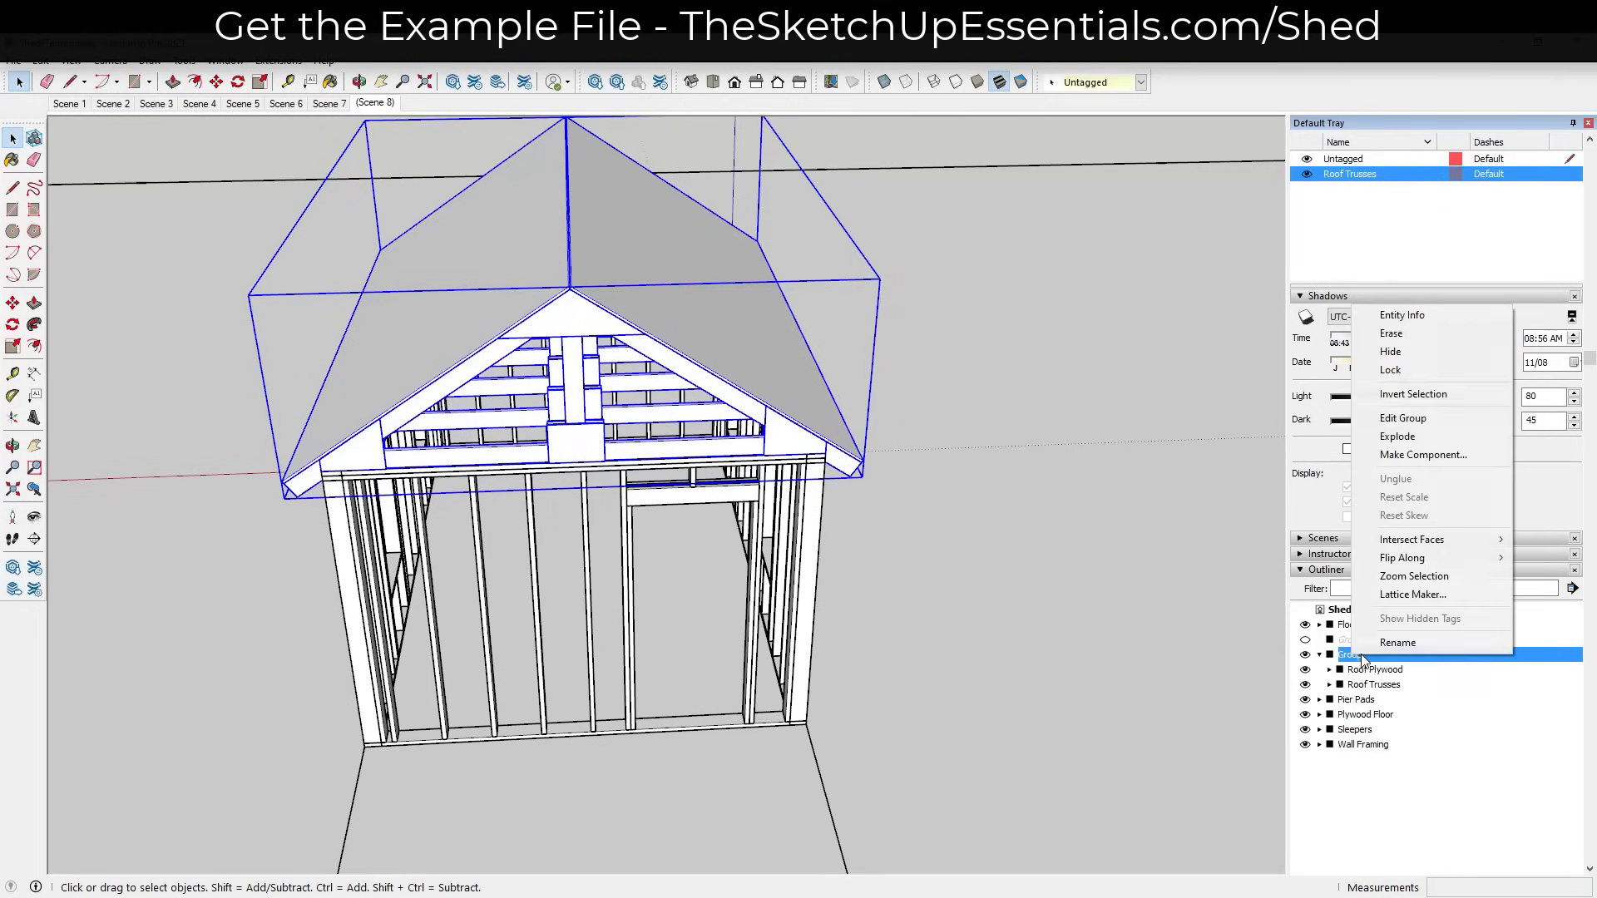
{"action": "left_click", "coordinate": [1390, 646]}
{"action": "type", "text": "Roof"}
{"action": "key", "text": "Return"}
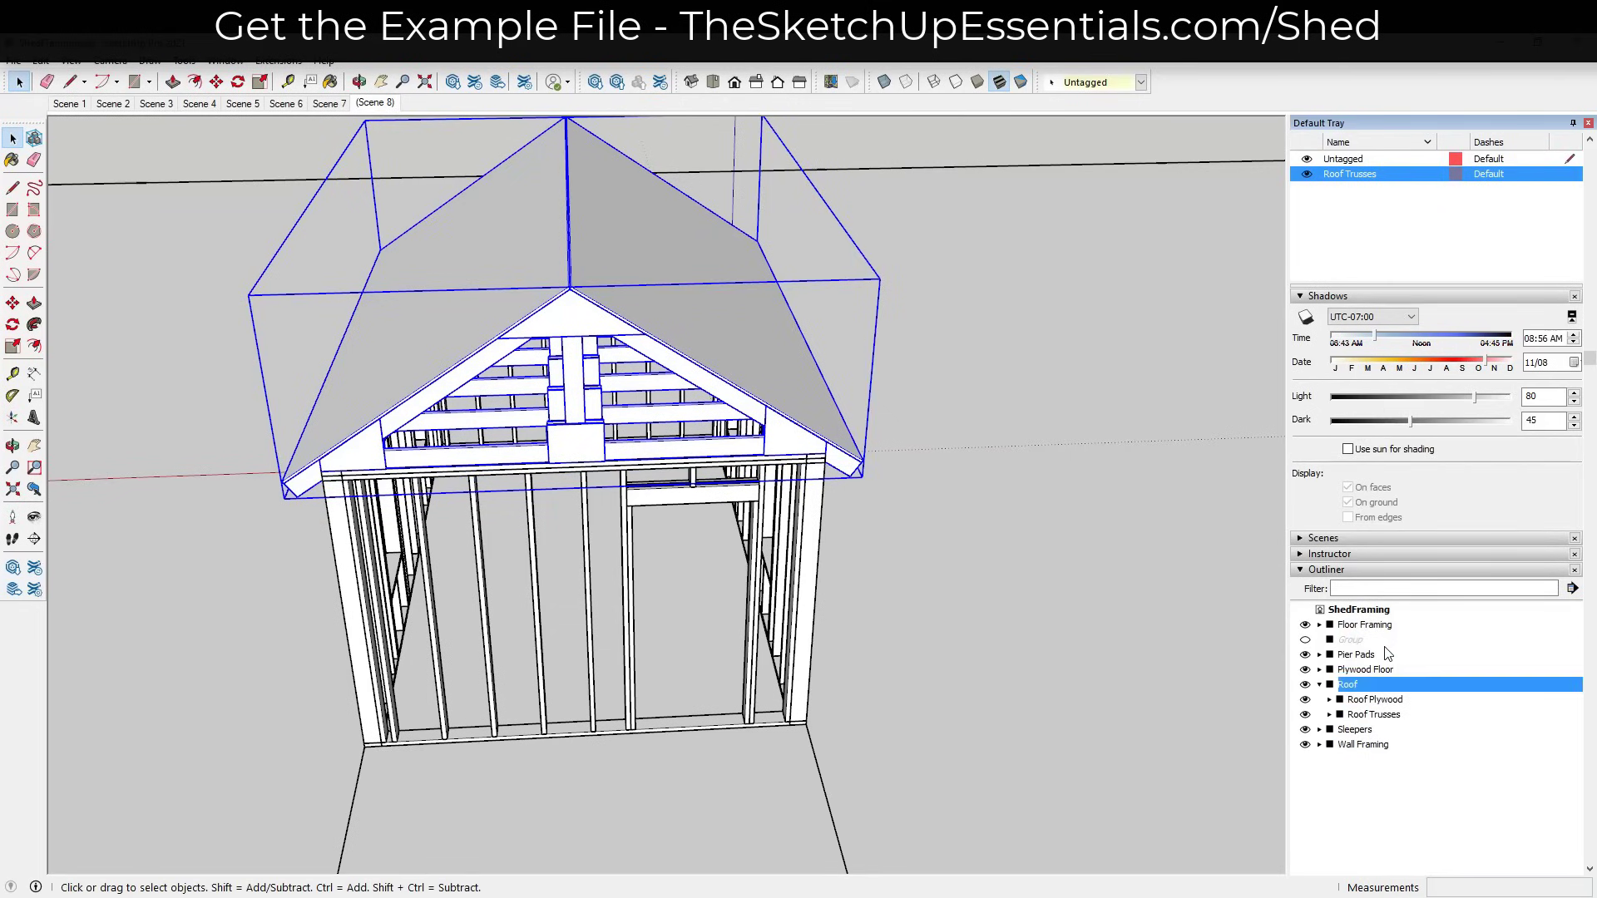
Create a new tag named Roof Plywood.
{"action": "middle_click_drag", "start_coordinate": [777, 360], "coordinate": [740, 366]}
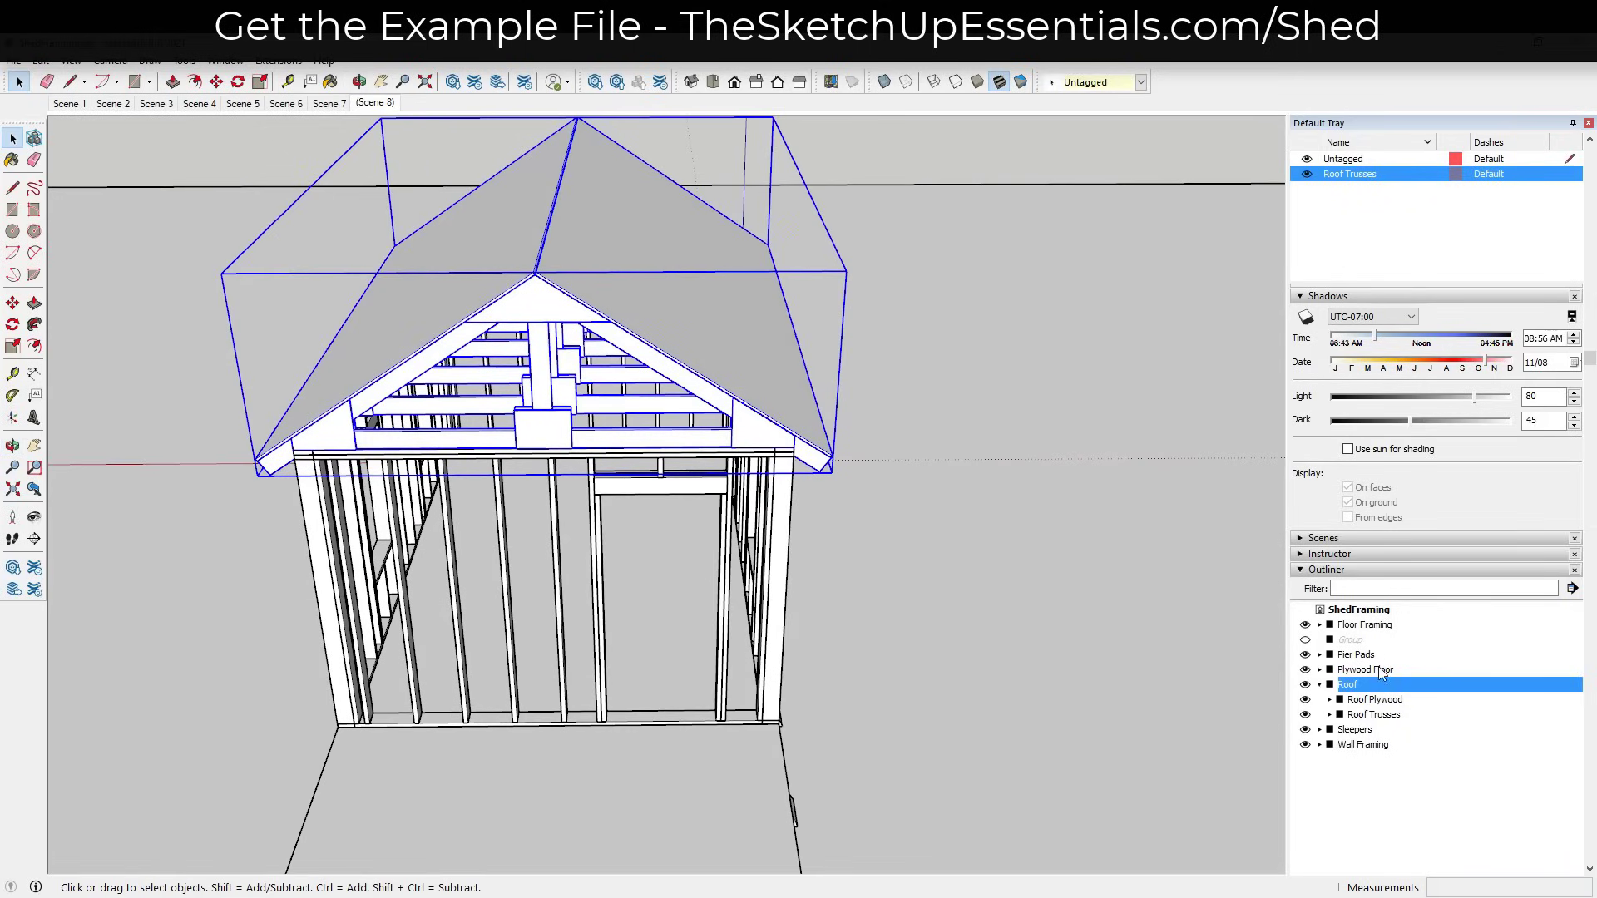
{"action": "scroll", "coordinate": [1392, 273], "scroll_direction": "up", "scroll_amount": 2}
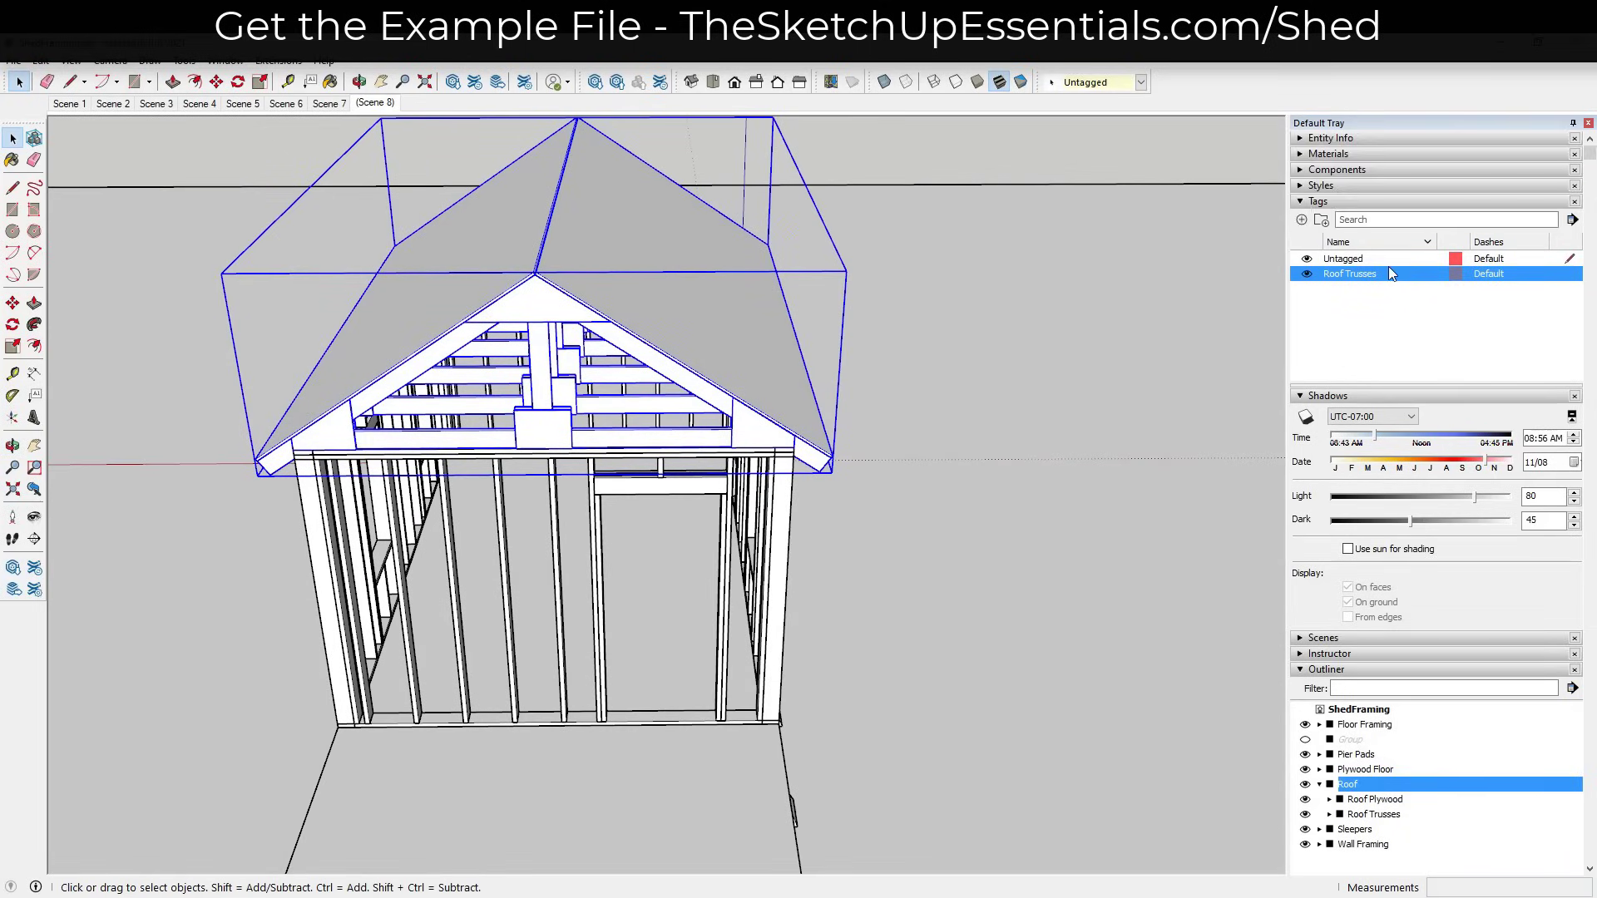
{"action": "left_click", "coordinate": [1301, 221]}
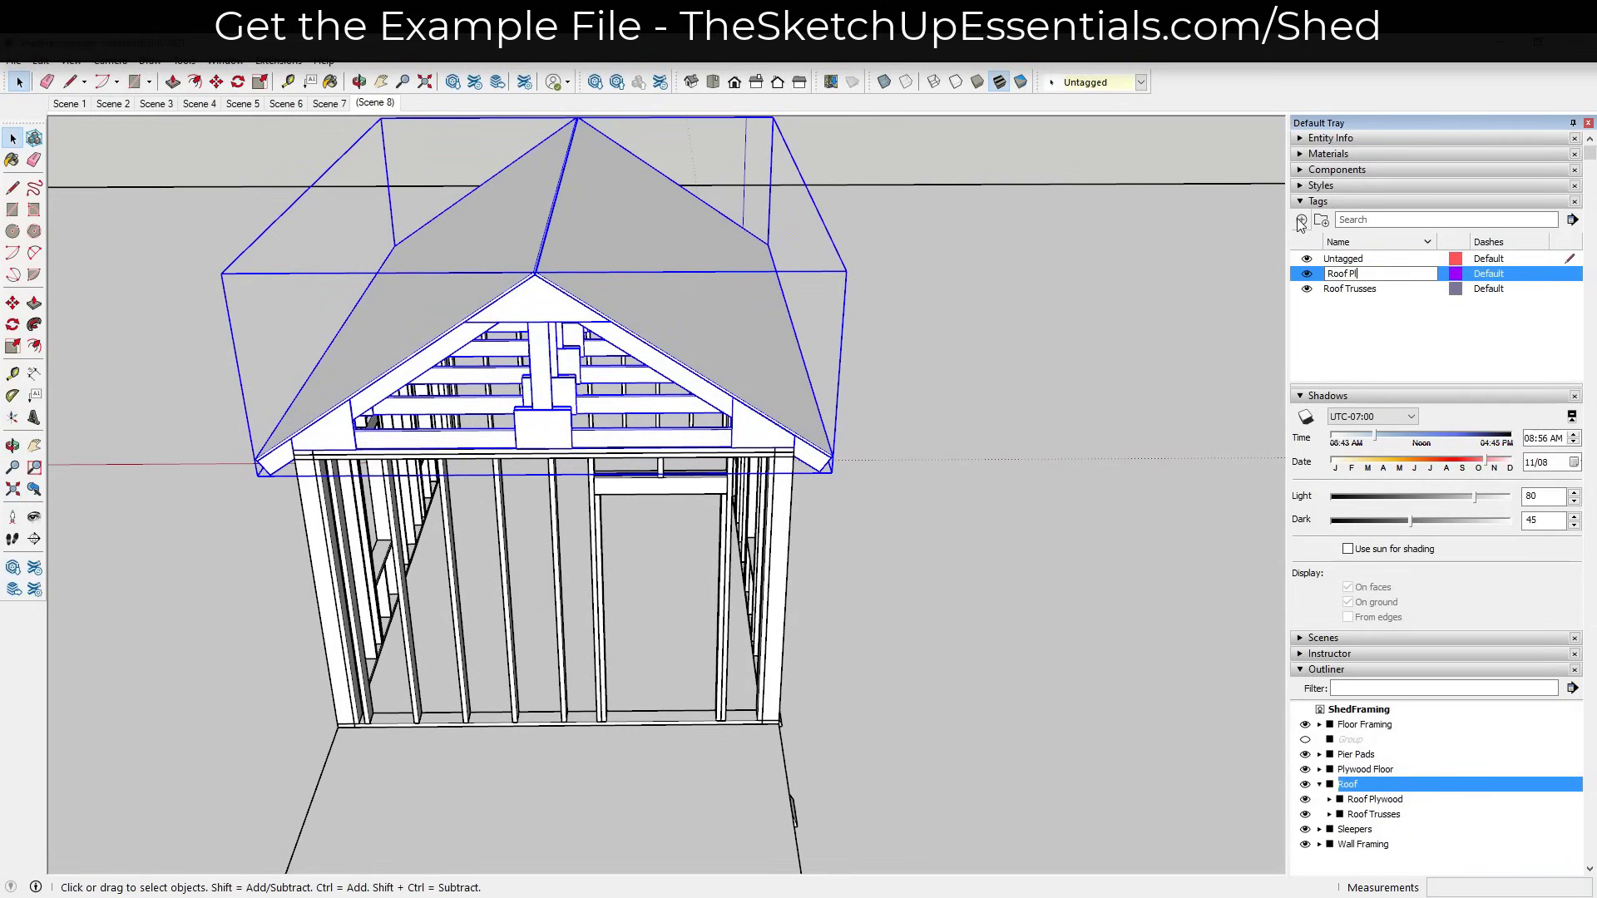
{"action": "key", "text": "Return"}
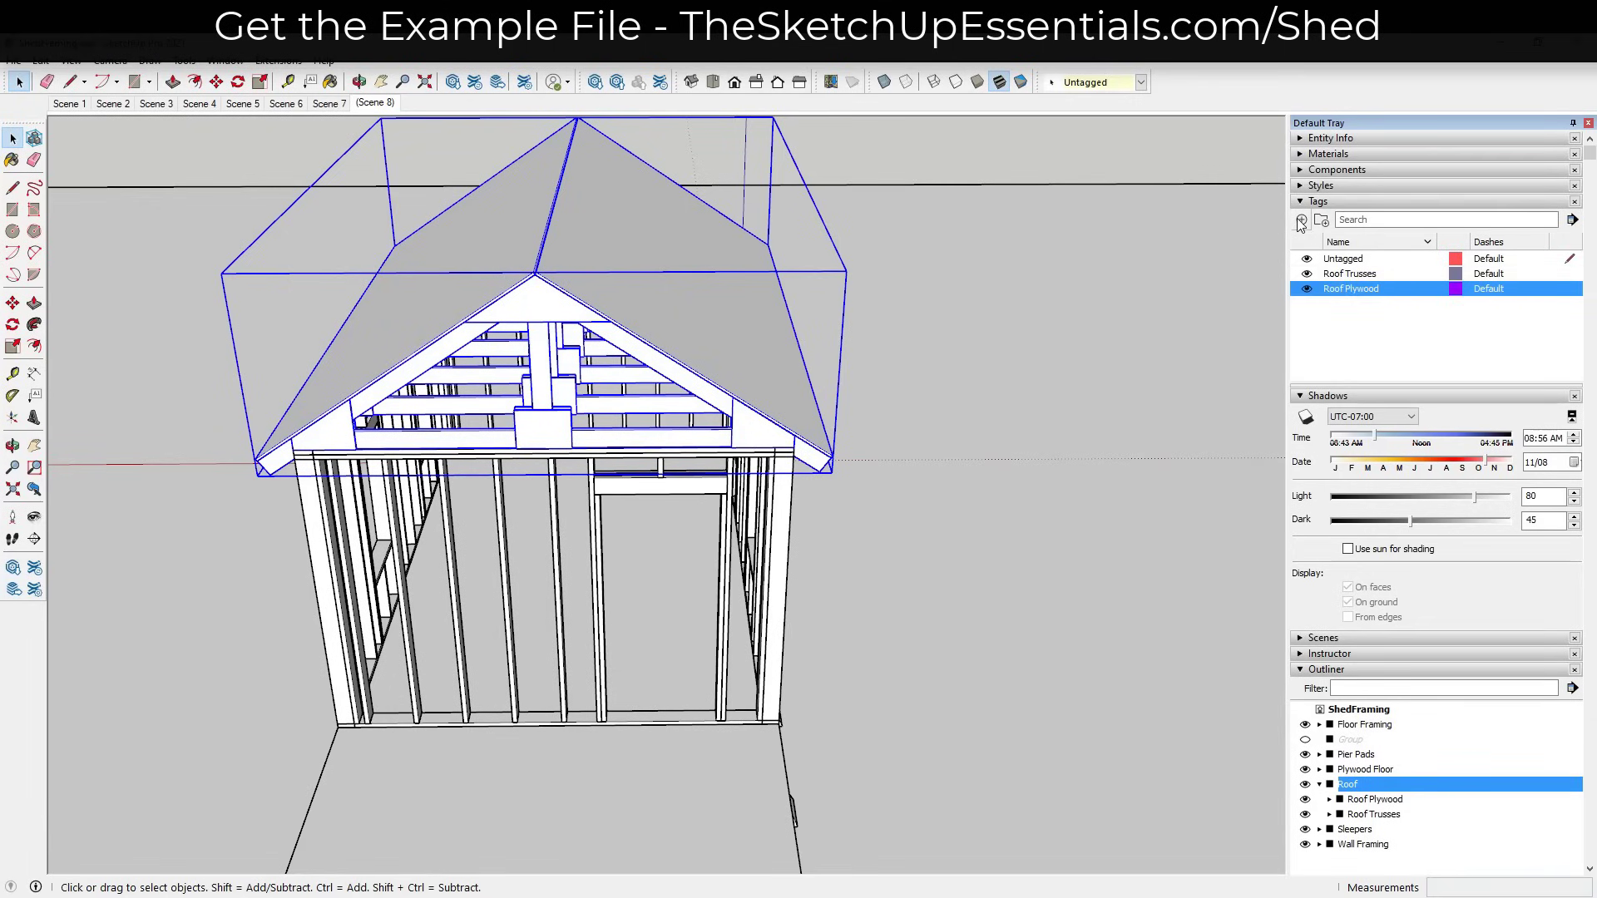
Assign the Roof Plywood tag to the Roof Plywood group nested inside the Roof group.
{"action": "left_click", "coordinate": [1375, 799]}
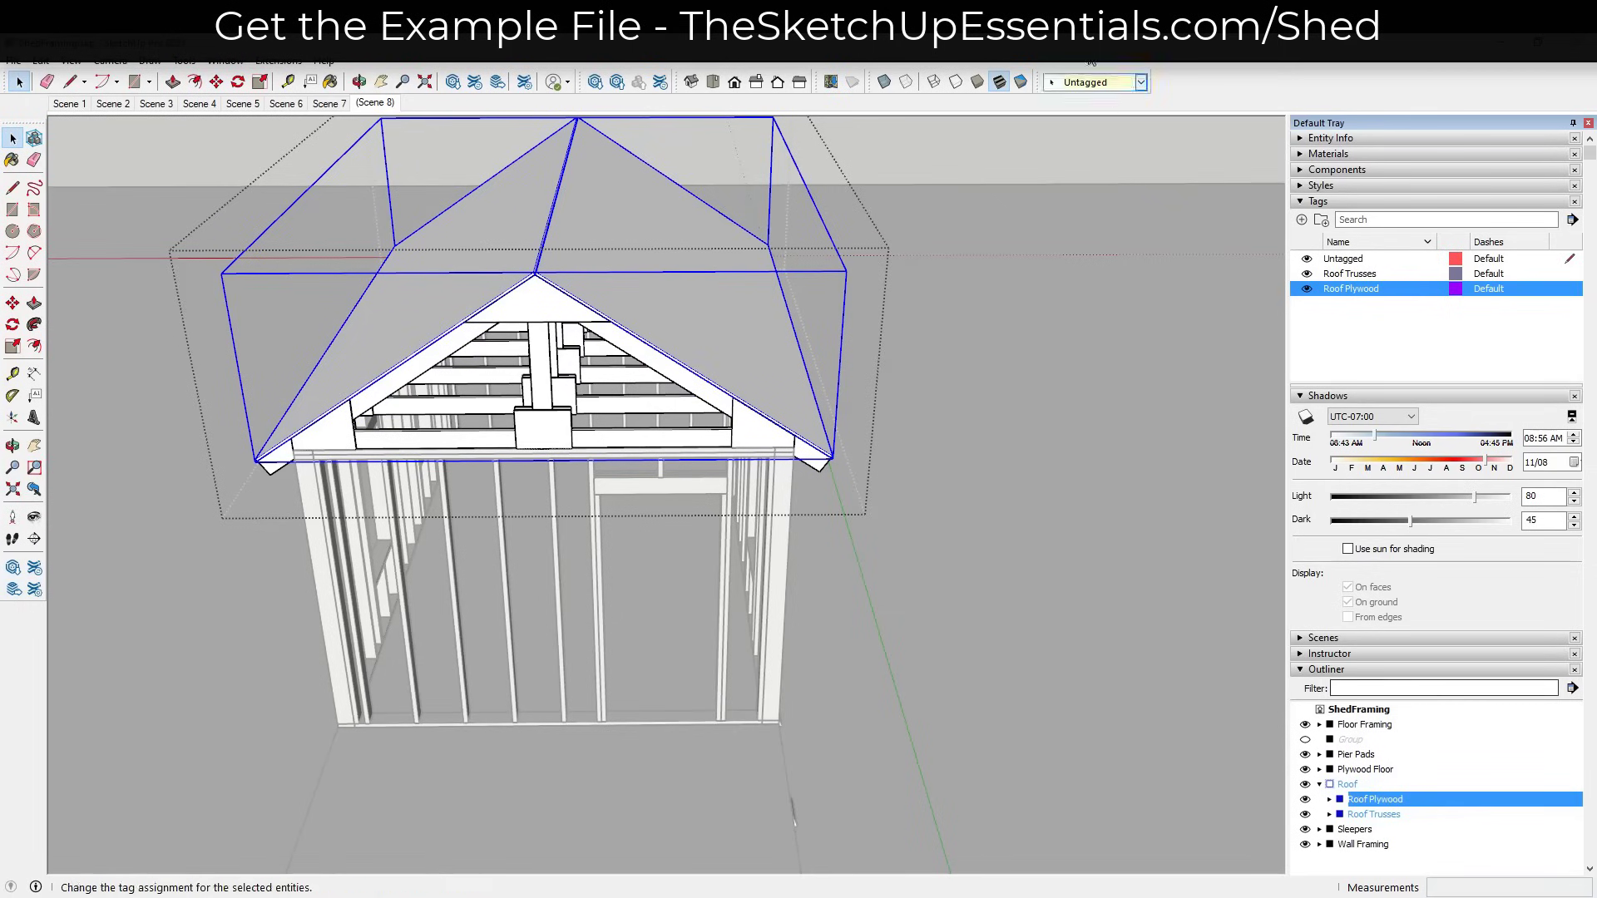
{"action": "left_click", "coordinate": [1106, 84]}
{"action": "left_click", "coordinate": [1086, 110]}
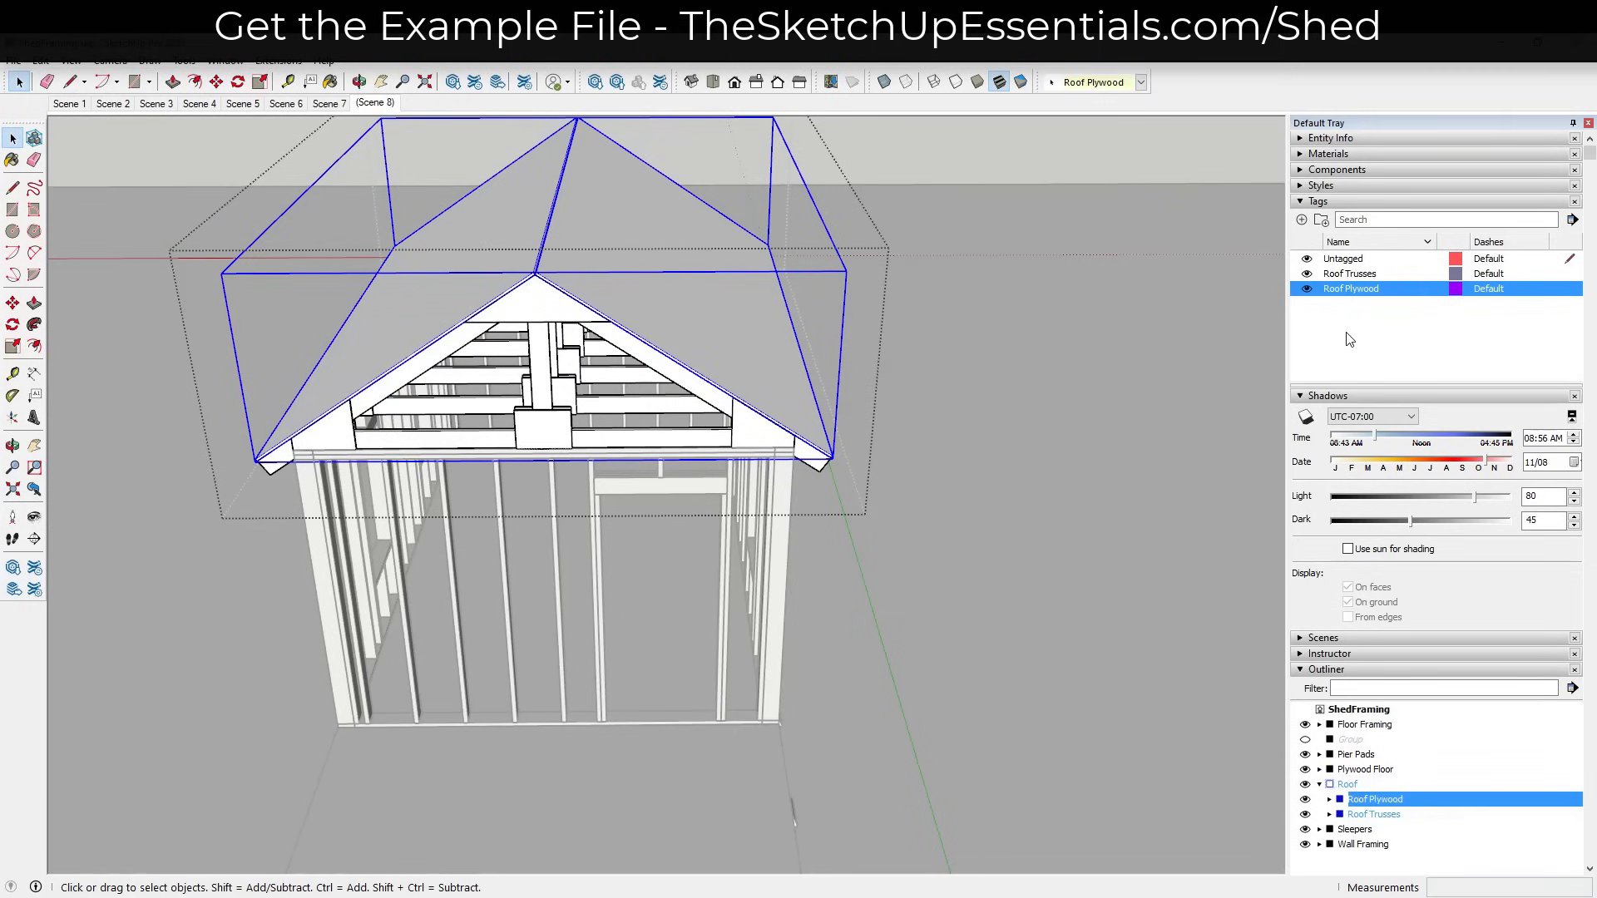
{"action": "left_click", "coordinate": [1349, 337]}
Check the Roof Trusses and Roof Plywood tags by switching each one's visibility off and back on.
{"action": "left_click", "coordinate": [1307, 274]}
{"action": "left_click", "coordinate": [1306, 274]}
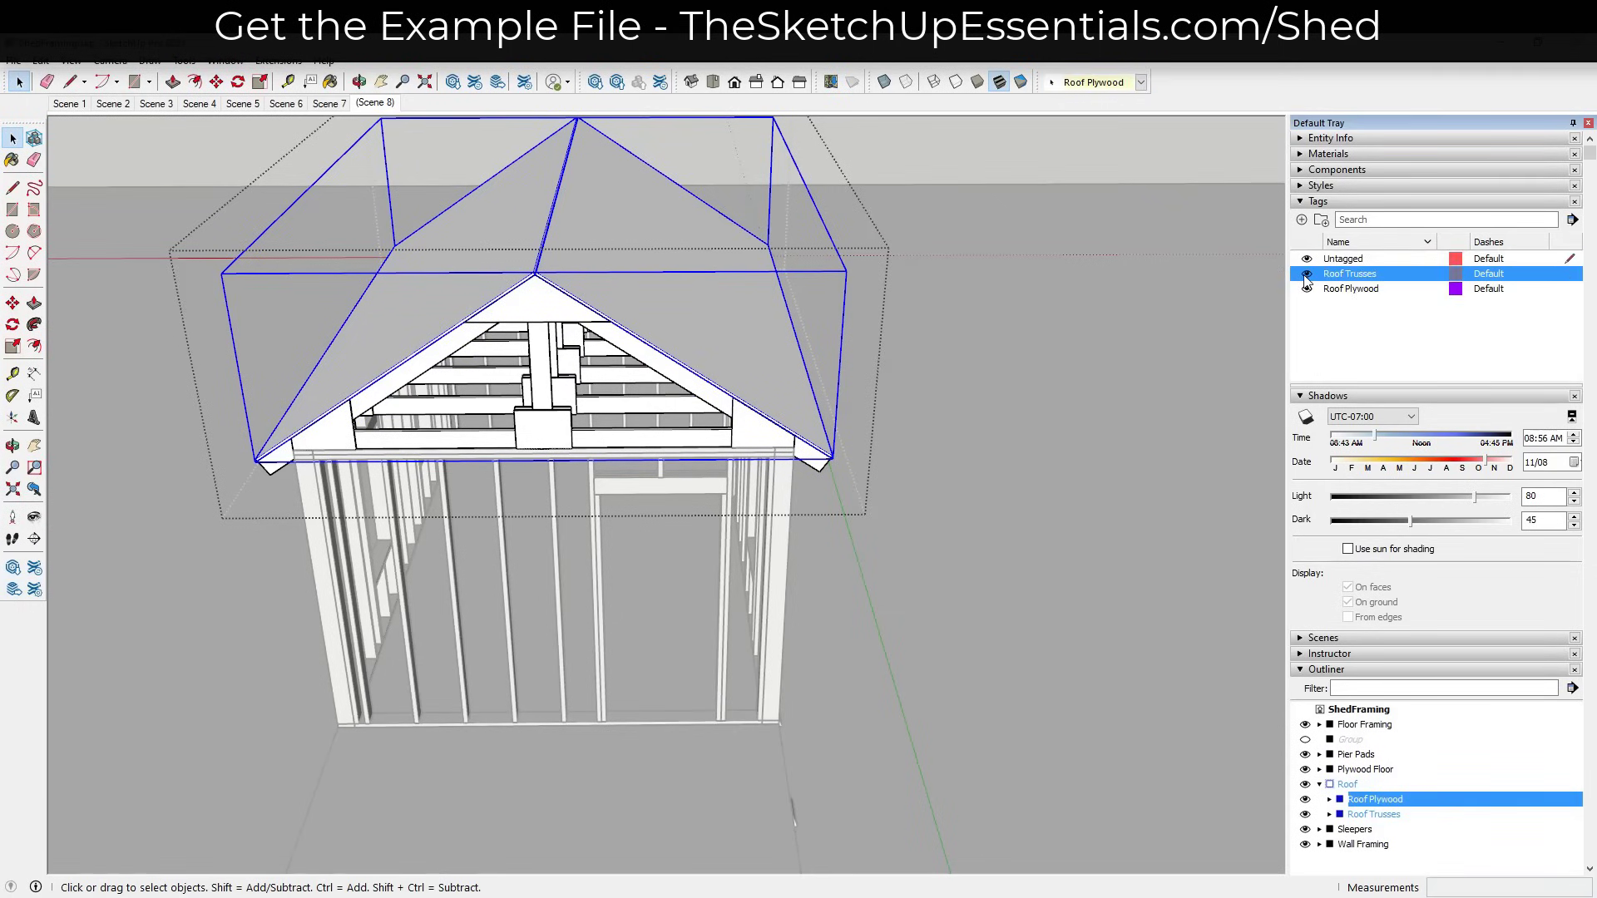
{"action": "left_click", "coordinate": [1307, 289]}
{"action": "left_click", "coordinate": [1306, 289]}
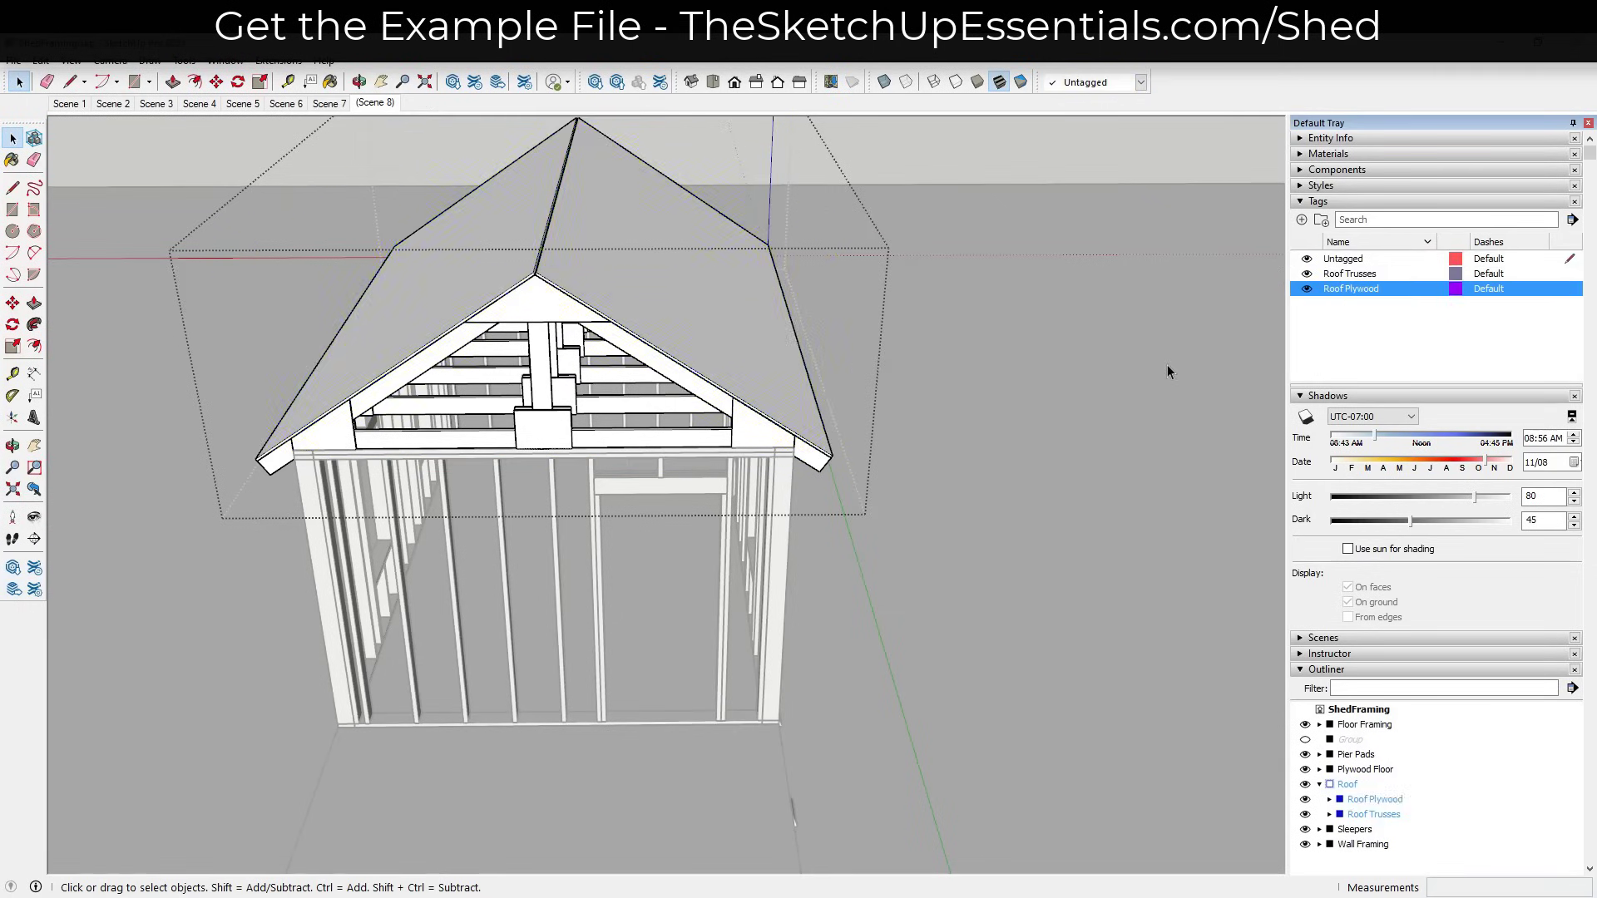
{"action": "left_click", "coordinate": [1166, 367]}
Create a tag named Roof - Overall and assign it to the parent Roof group.
{"action": "middle_click_drag", "start_coordinate": [813, 349], "coordinate": [1226, 875]}
{"action": "left_click", "coordinate": [1348, 785]}
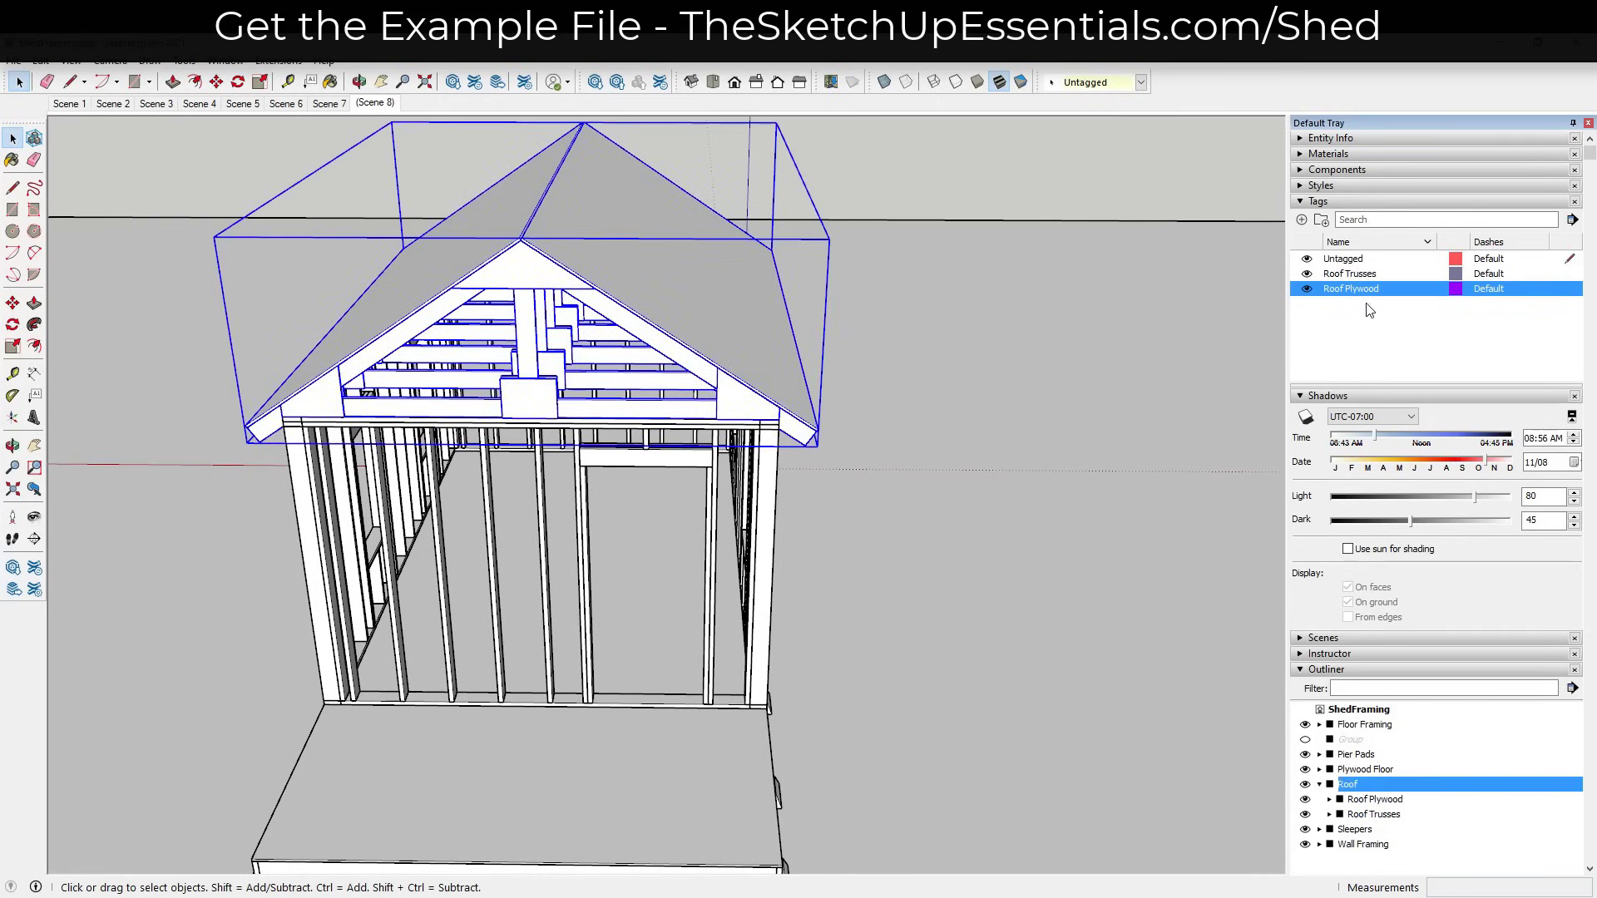
{"action": "left_click", "coordinate": [1301, 220]}
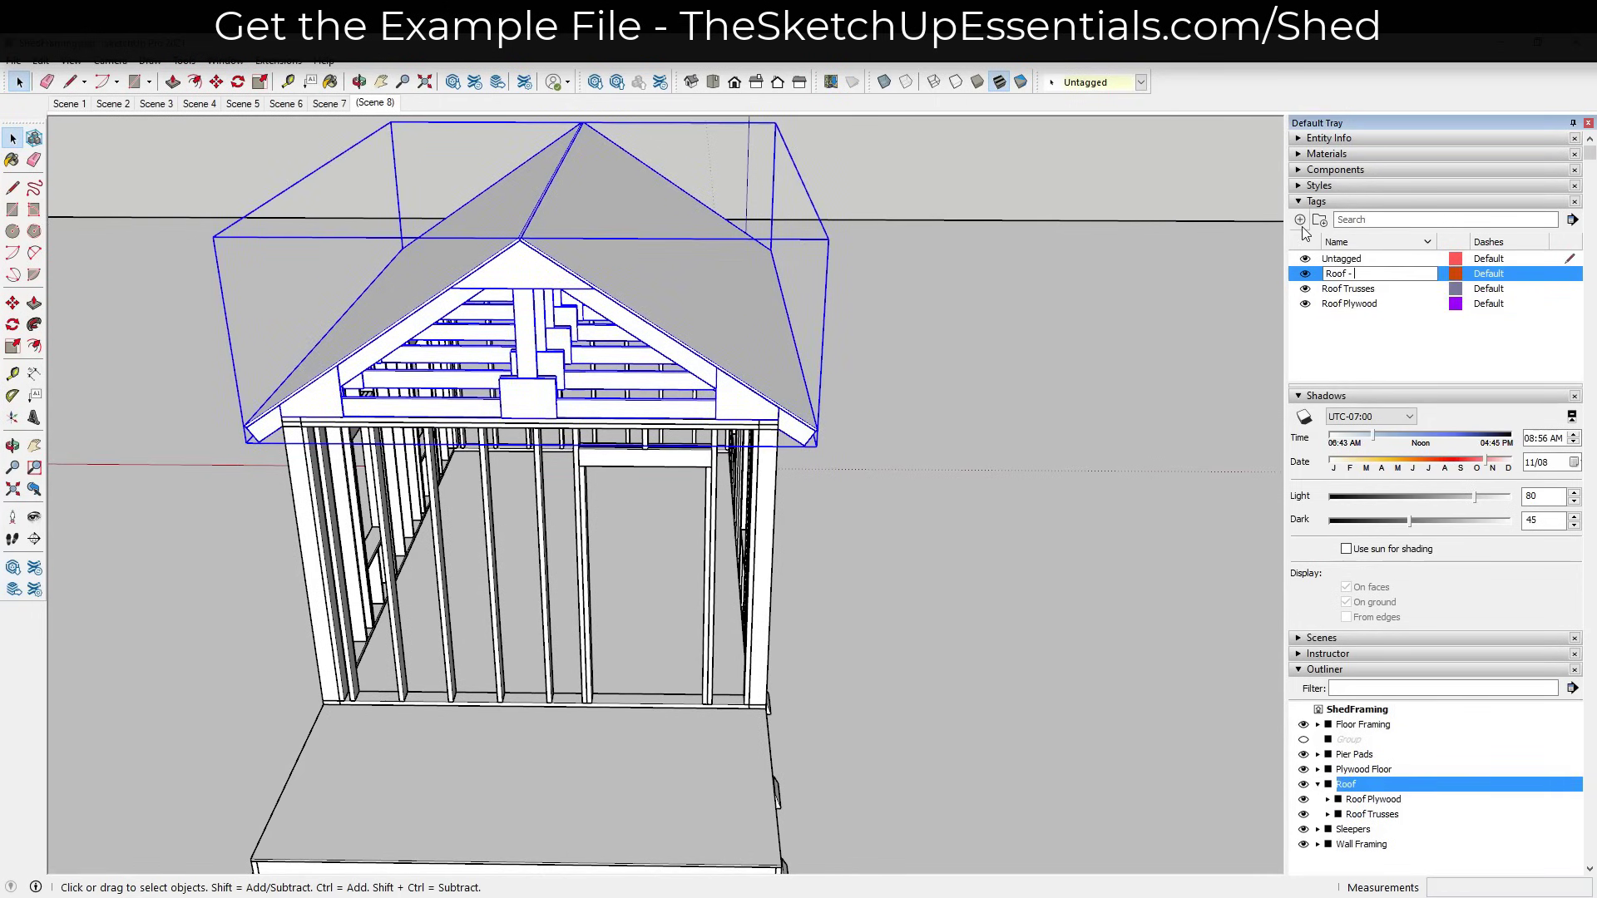
{"action": "key", "text": "Return"}
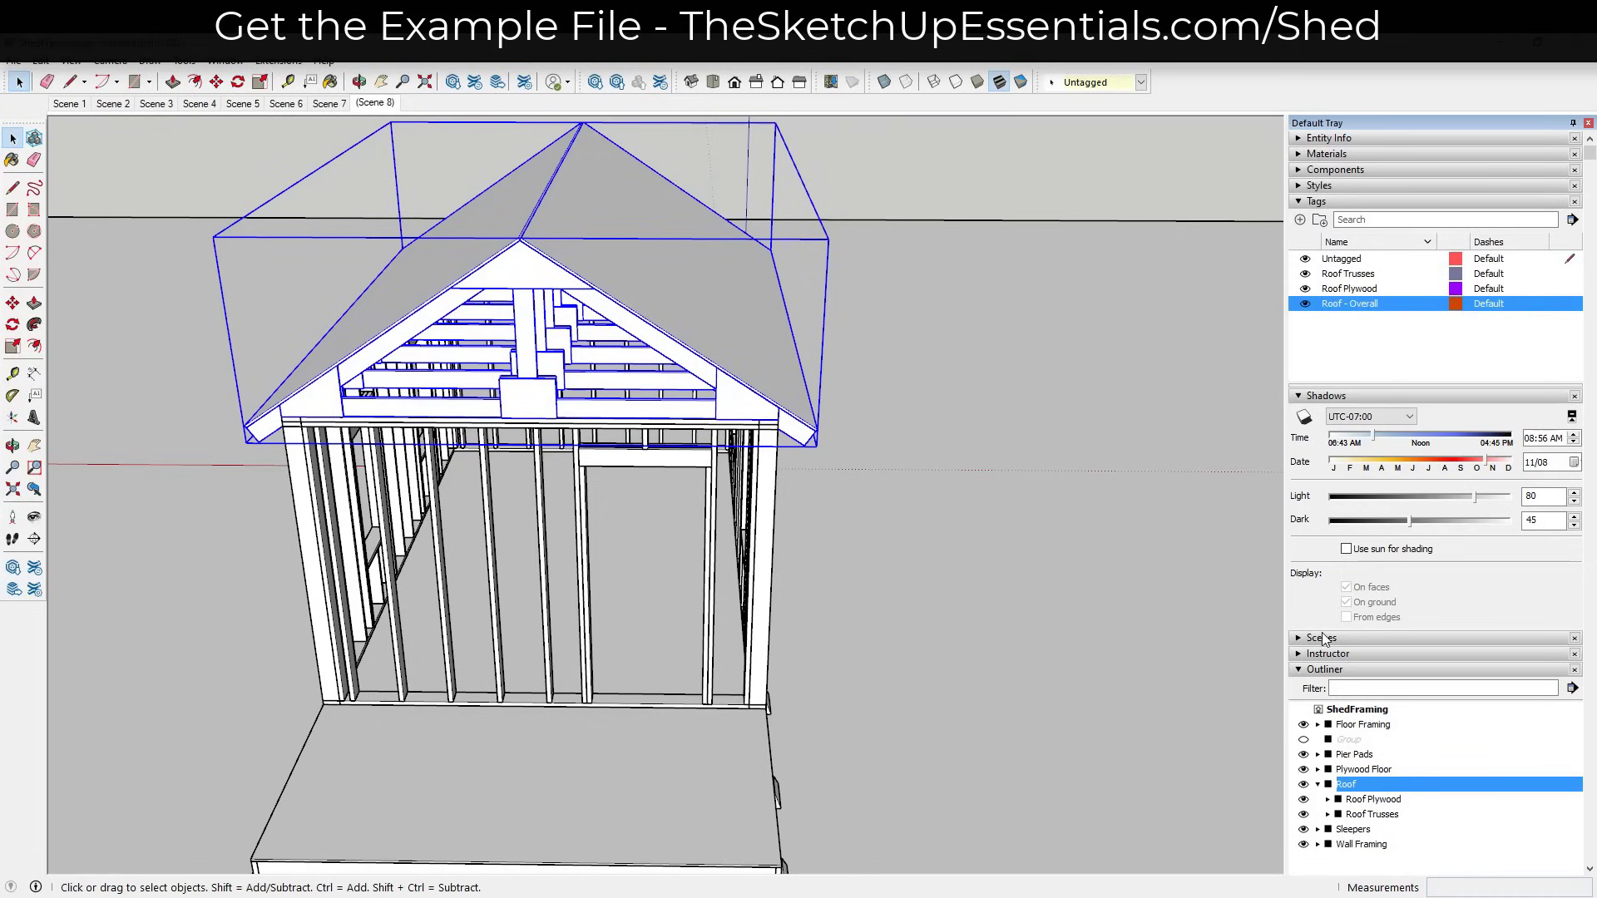
{"action": "left_click", "coordinate": [1098, 81]}
{"action": "left_click", "coordinate": [1081, 137]}
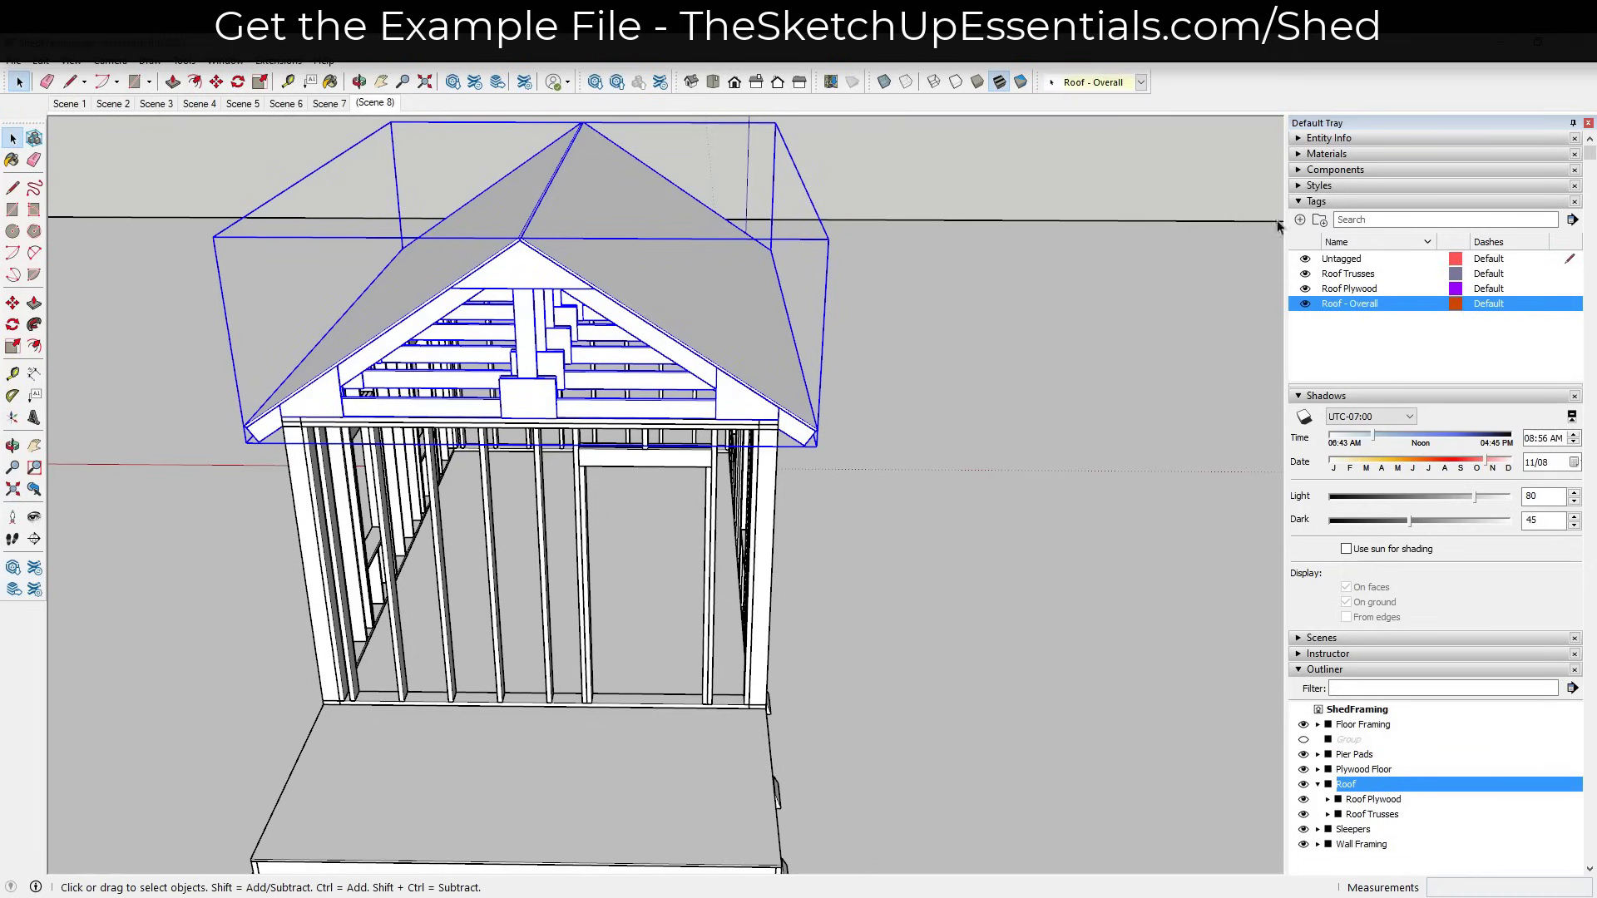
{"action": "left_click", "coordinate": [1304, 305]}
{"action": "left_click", "coordinate": [1304, 304]}
Trace the plywood surface of one roof slope with the Line tool to form a separate face over it.
{"action": "middle_click_drag", "start_coordinate": [1054, 382], "coordinate": [756, 166]}
{"action": "scroll", "coordinate": [926, 302], "scroll_direction": "up", "scroll_amount": 5}
{"action": "middle_click_drag", "start_coordinate": [927, 303], "coordinate": [840, 509]}
{"action": "scroll", "coordinate": [784, 328], "scroll_direction": "up", "scroll_amount": 3}
{"action": "key", "text": "l"}
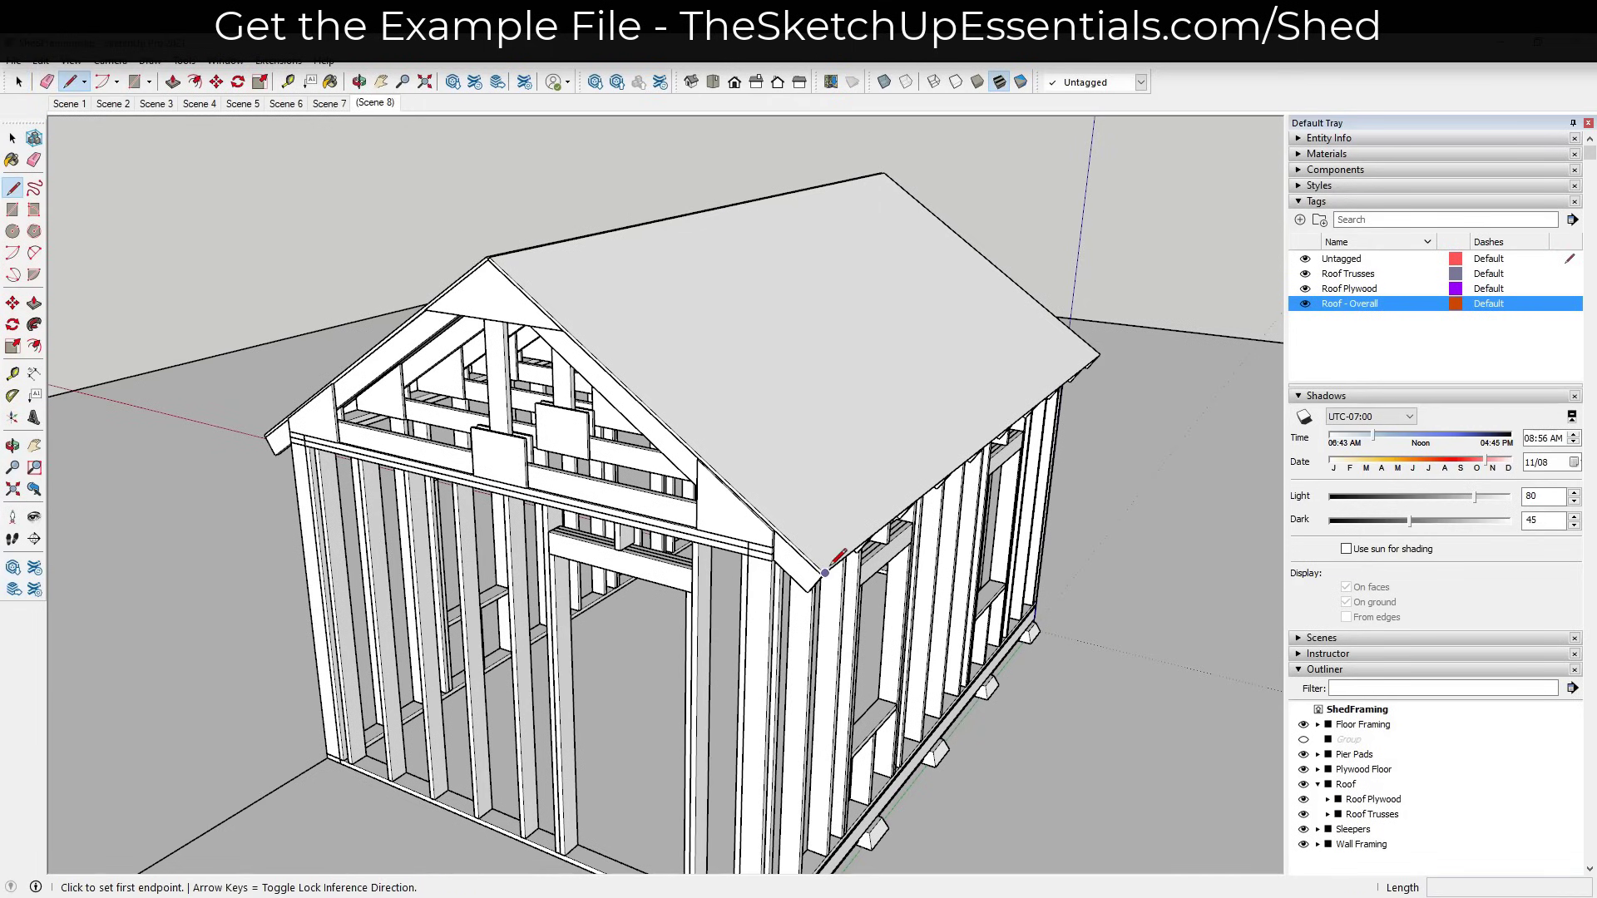
{"action": "left_click", "coordinate": [824, 572]}
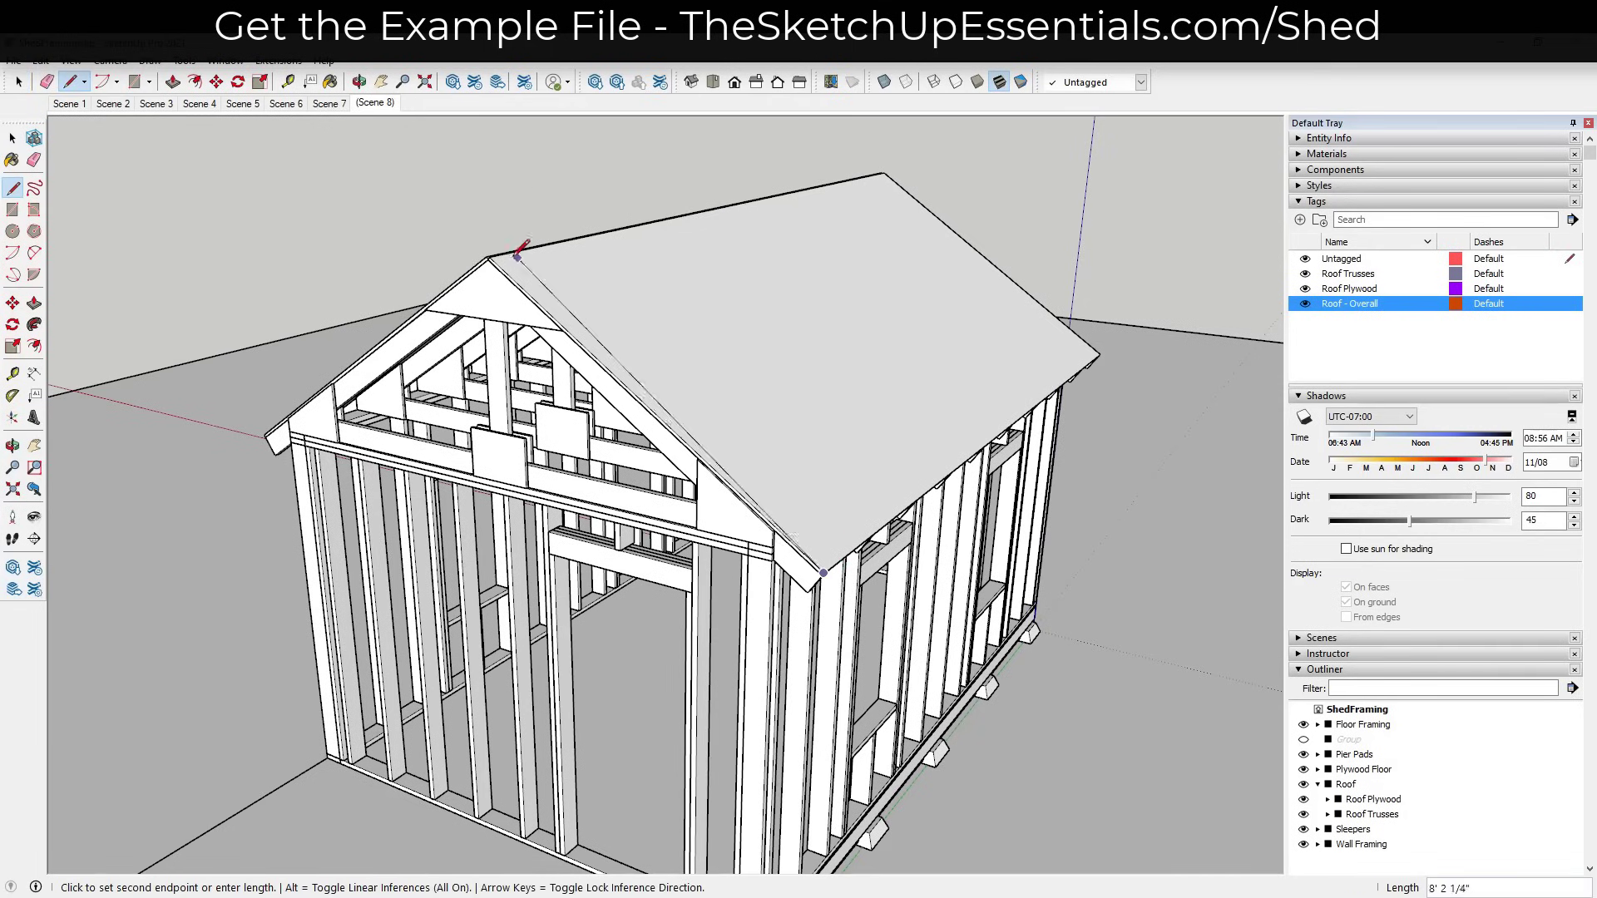
{"action": "scroll", "coordinate": [466, 266], "scroll_direction": "up", "scroll_amount": 8}
{"action": "scroll", "coordinate": [992, 453], "scroll_direction": "down", "scroll_amount": 10}
{"action": "key", "text": "space"}
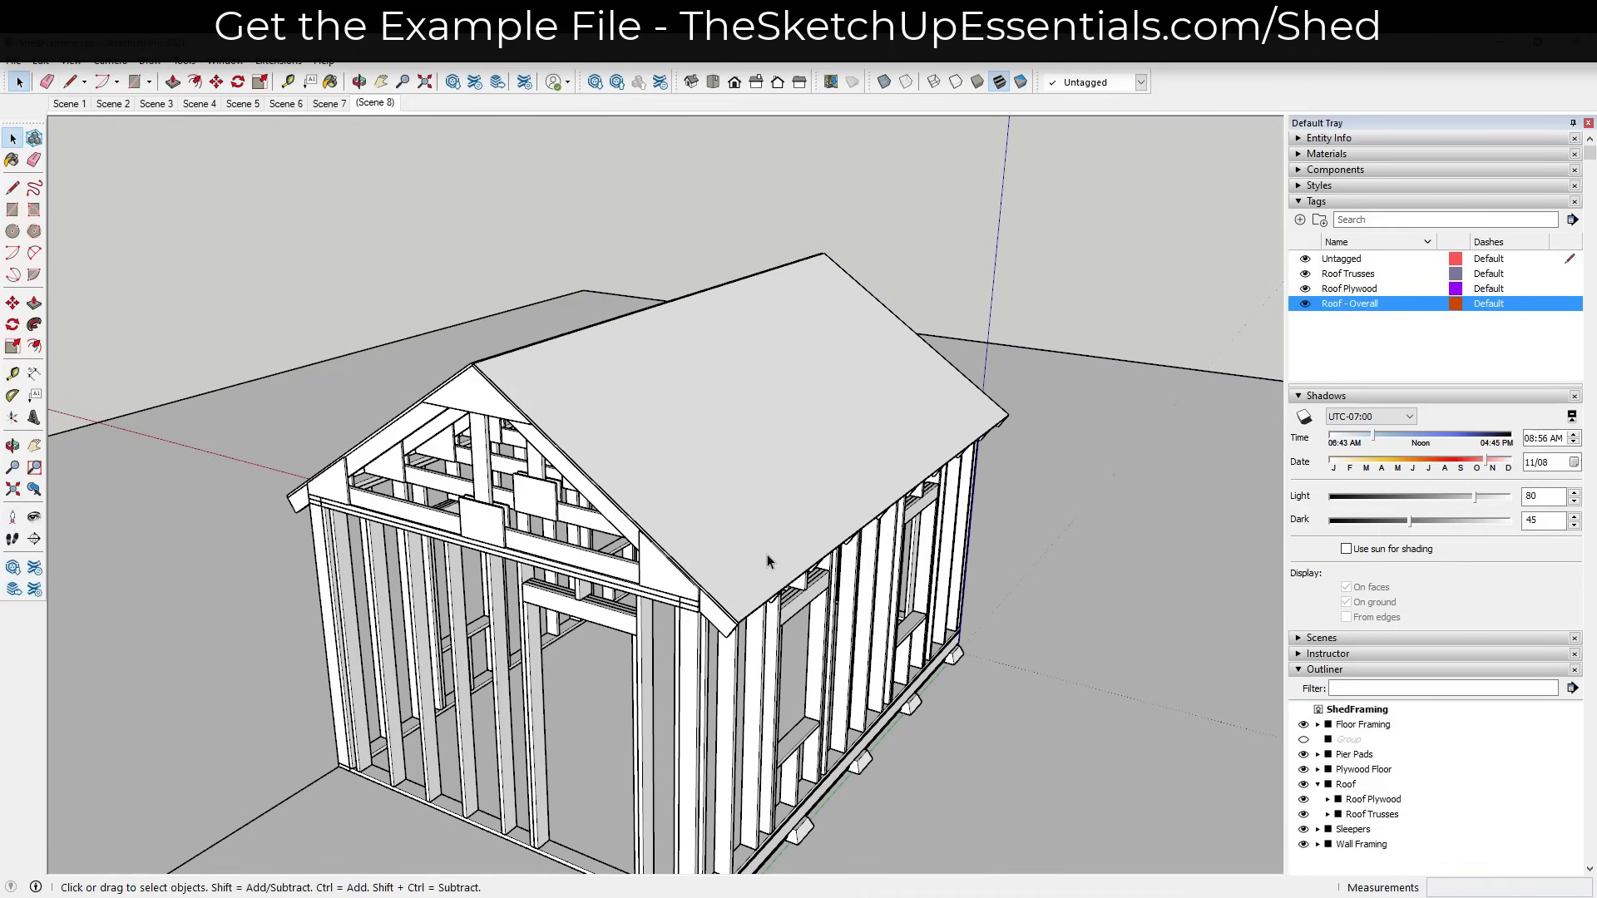
Push/Pull the new face on the roof slope outward into a thin felt paper layer.
{"action": "left_click", "coordinate": [725, 446]}
{"action": "middle_click_drag", "start_coordinate": [725, 445], "coordinate": [729, 379]}
{"action": "scroll", "coordinate": [706, 446], "scroll_direction": "up", "scroll_amount": 3}
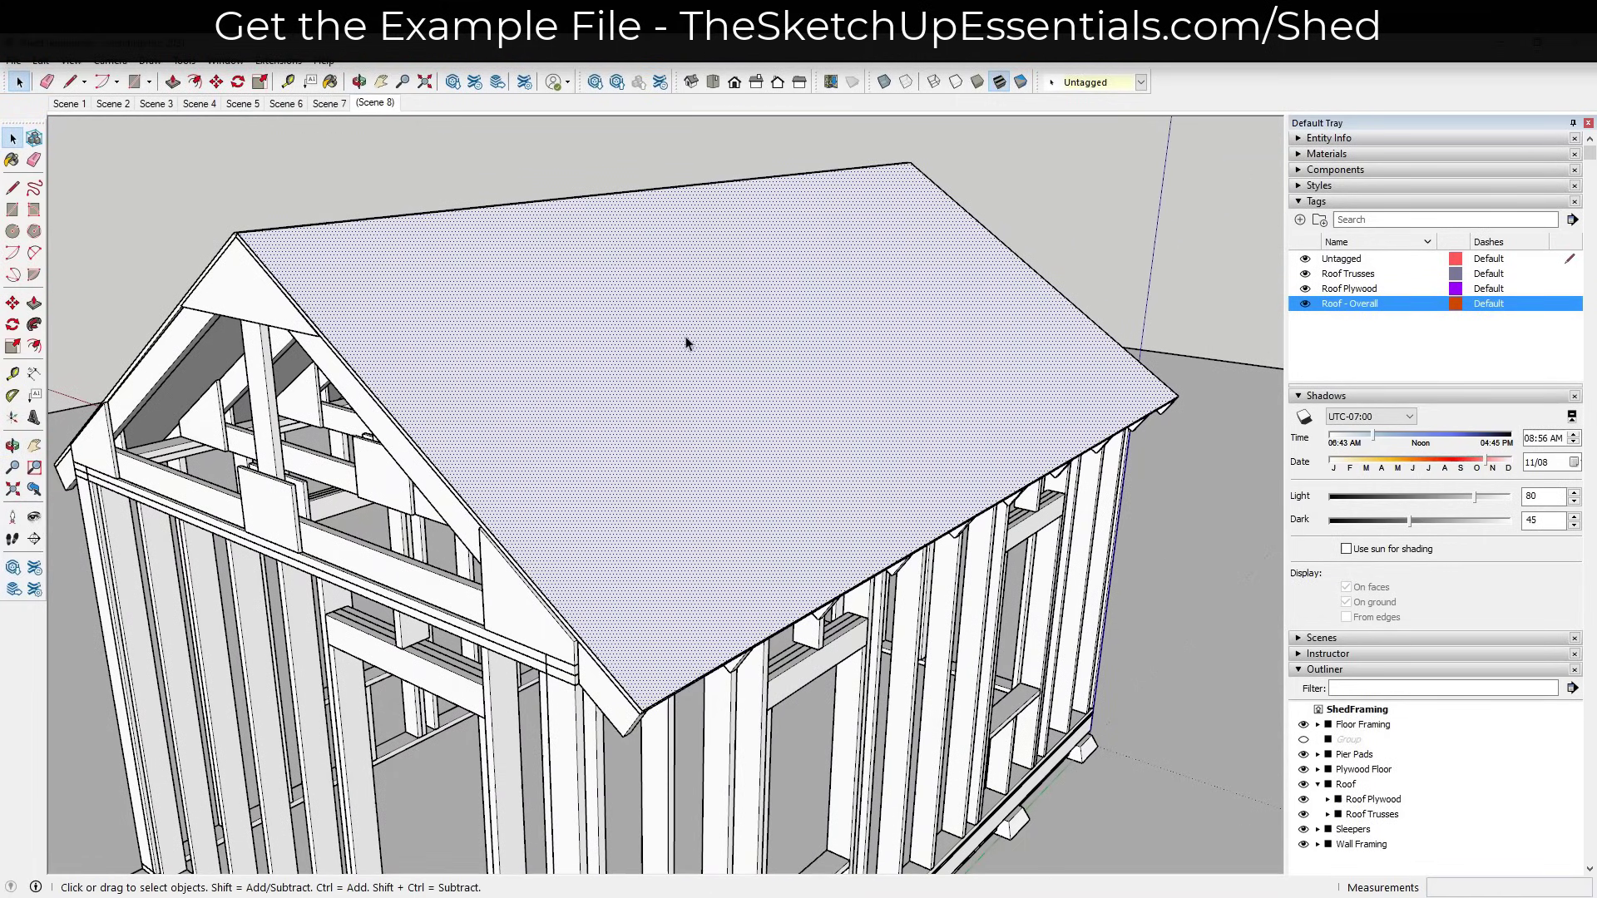
{"action": "scroll", "coordinate": [299, 263], "scroll_direction": "up", "scroll_amount": 3}
{"action": "middle_click_drag", "start_coordinate": [287, 272], "coordinate": [324, 297]}
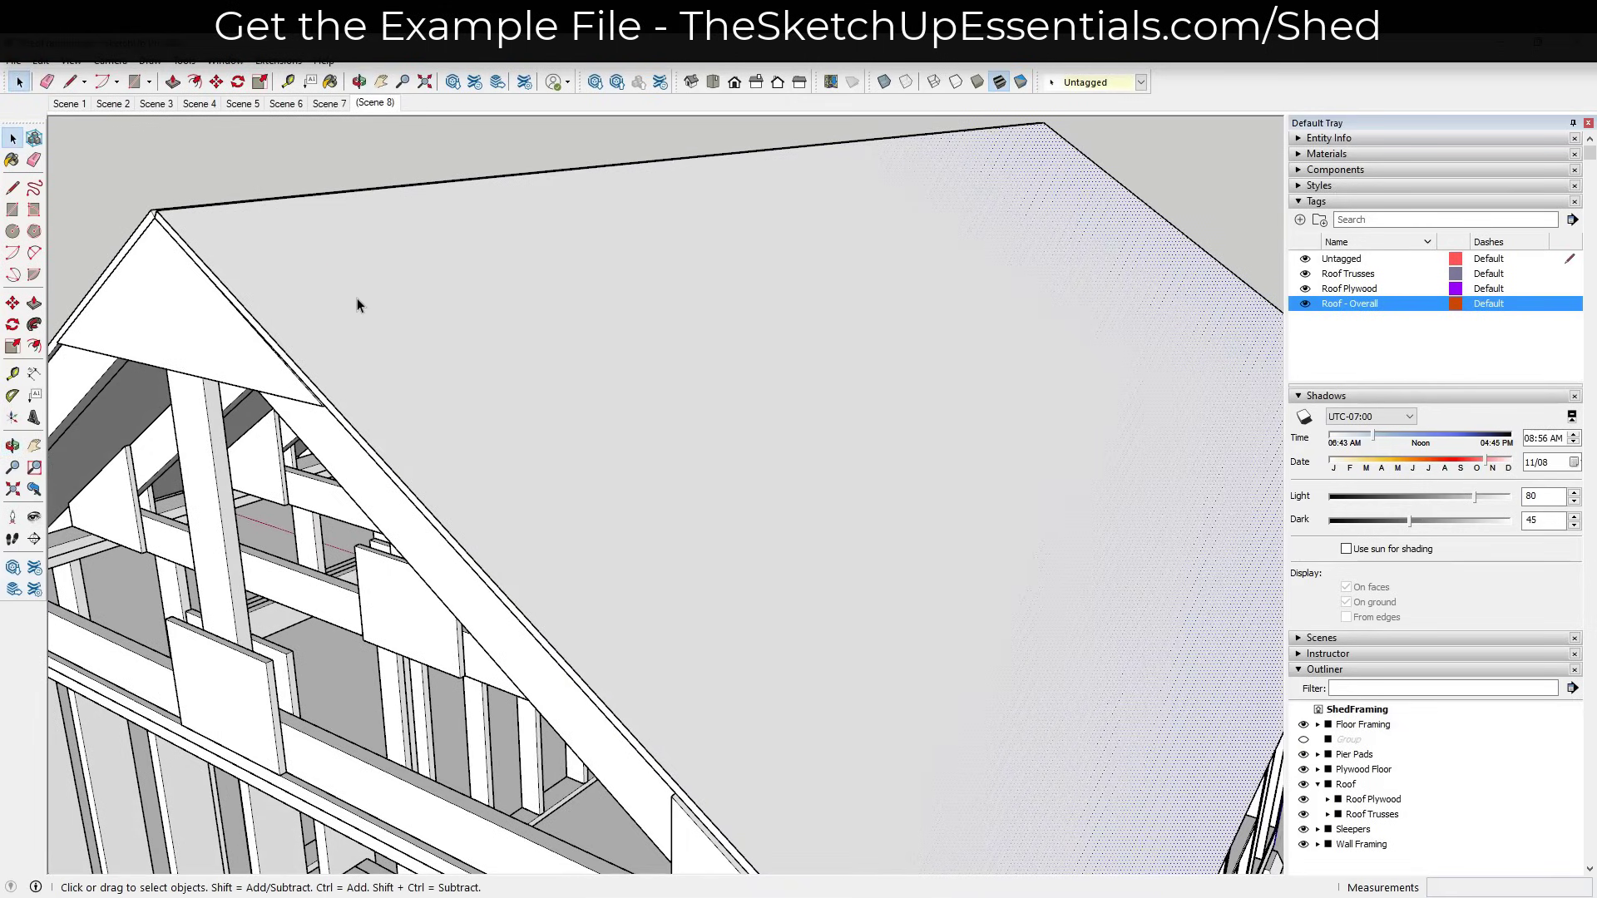
{"action": "key", "text": "p"}
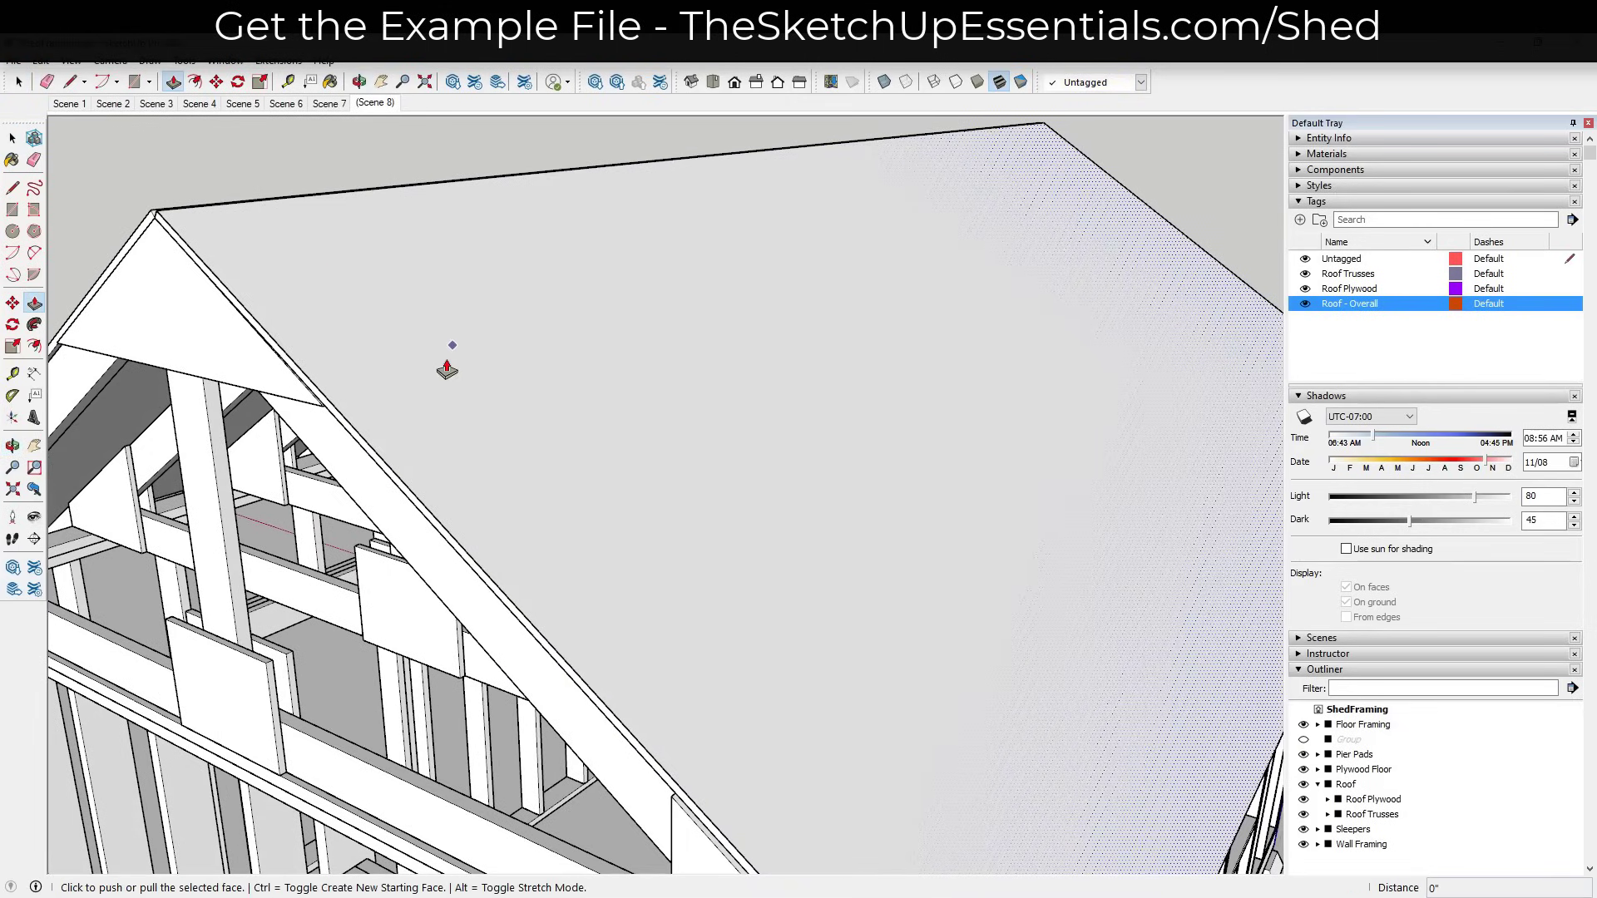
{"action": "left_click", "coordinate": [392, 384]}
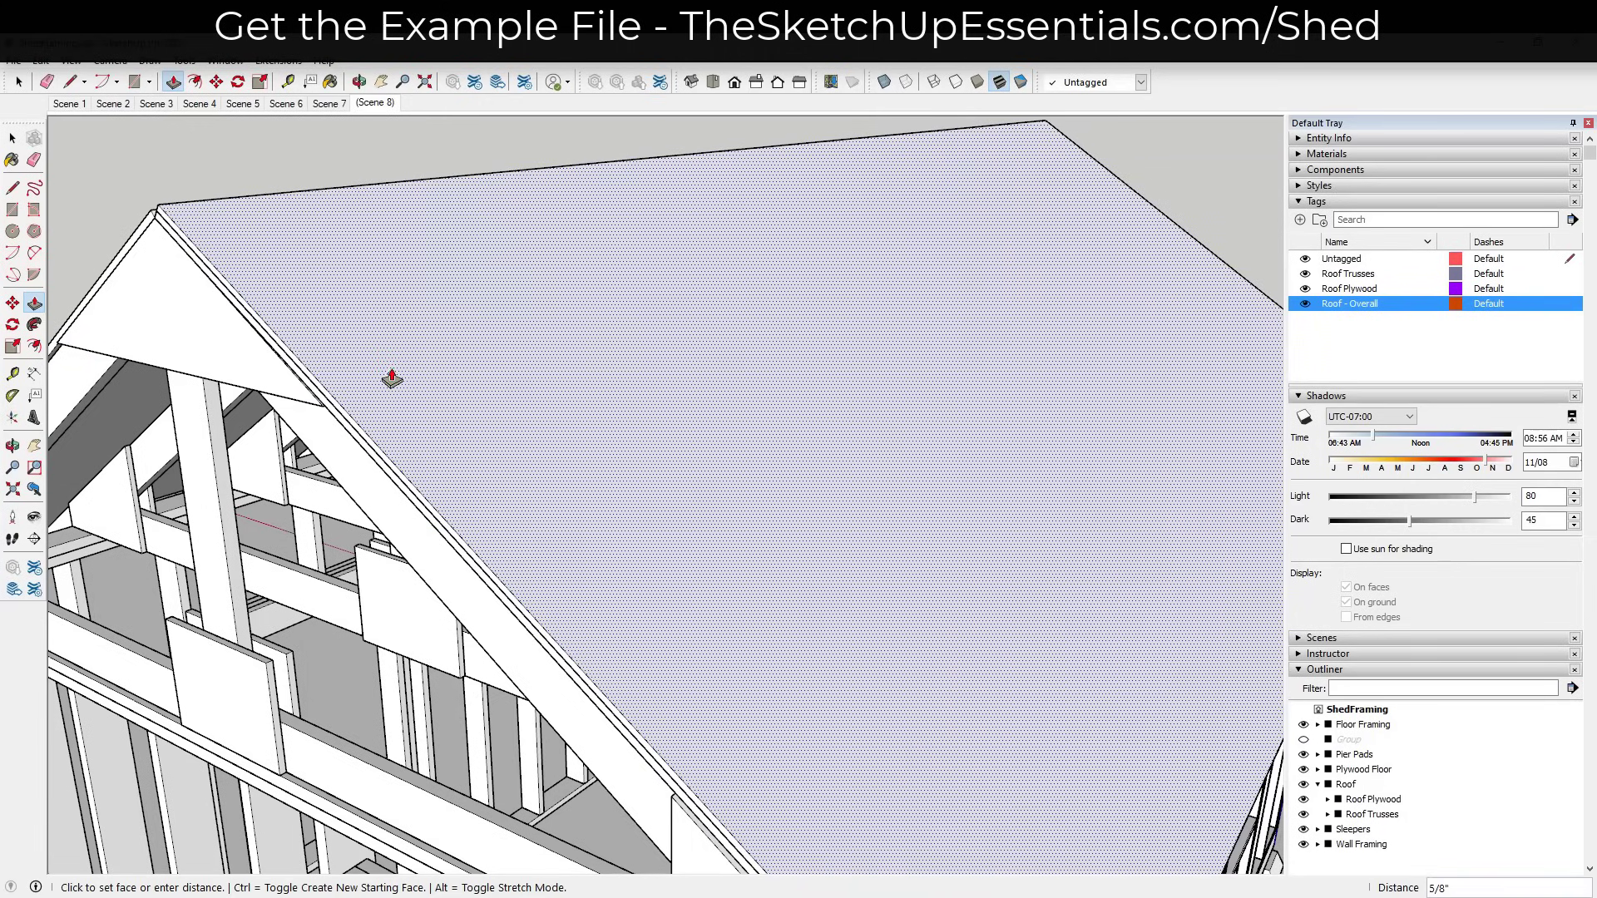
{"action": "key", "text": "space"}
Turn the thin roof layer into a component named Felt Paper.
{"action": "left_click", "coordinate": [392, 374]}
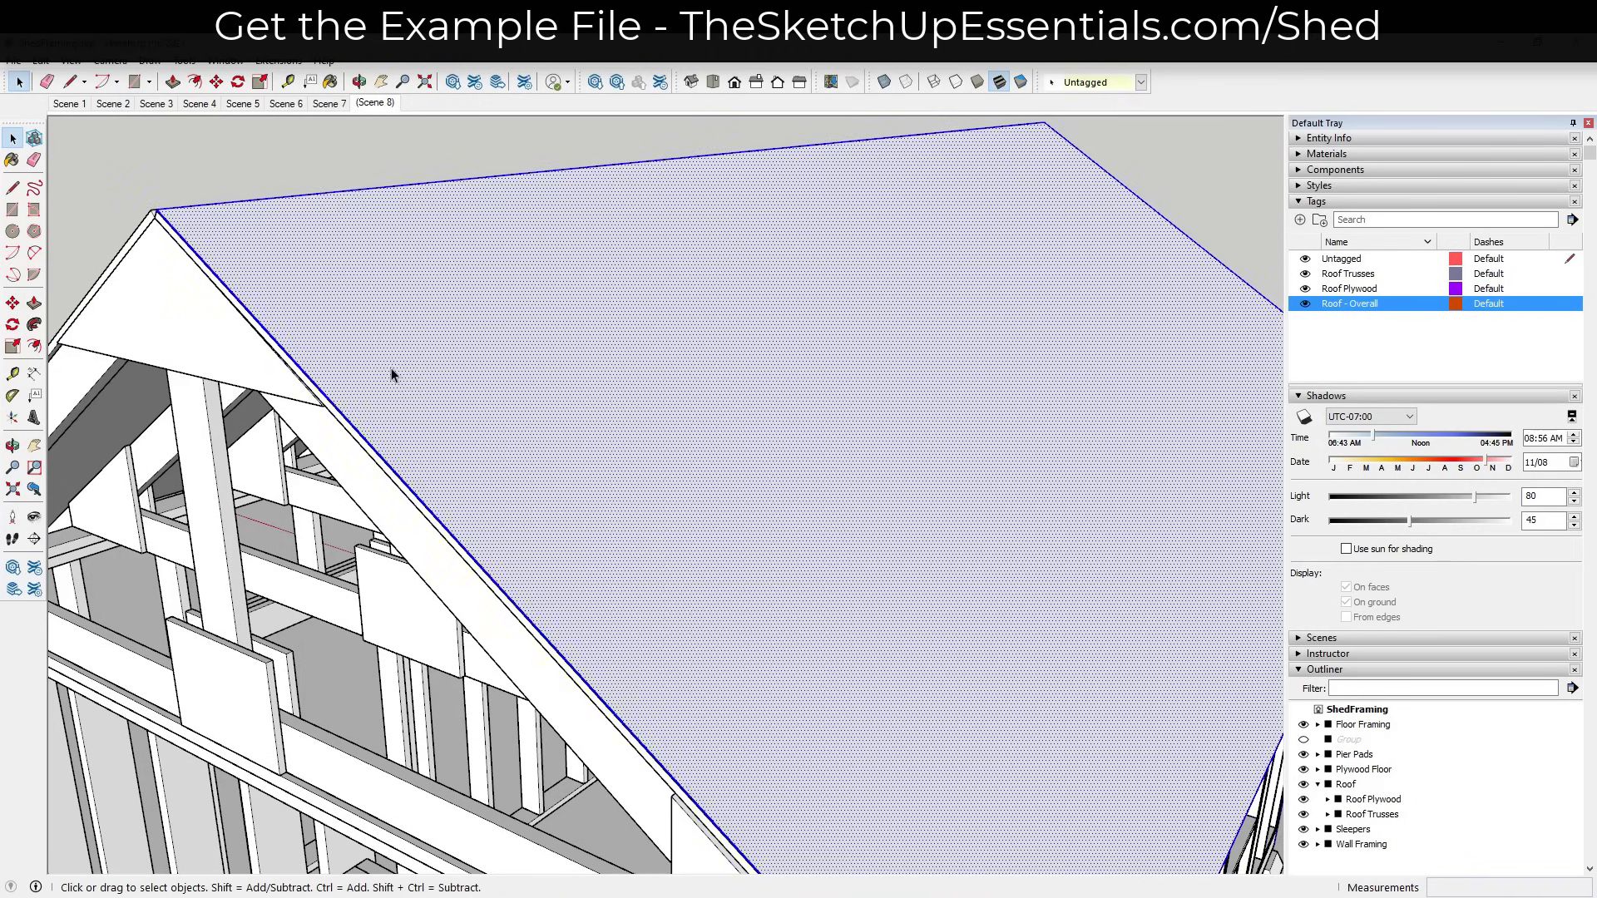
{"action": "right_click", "coordinate": [391, 370]}
{"action": "left_click", "coordinate": [436, 497]}
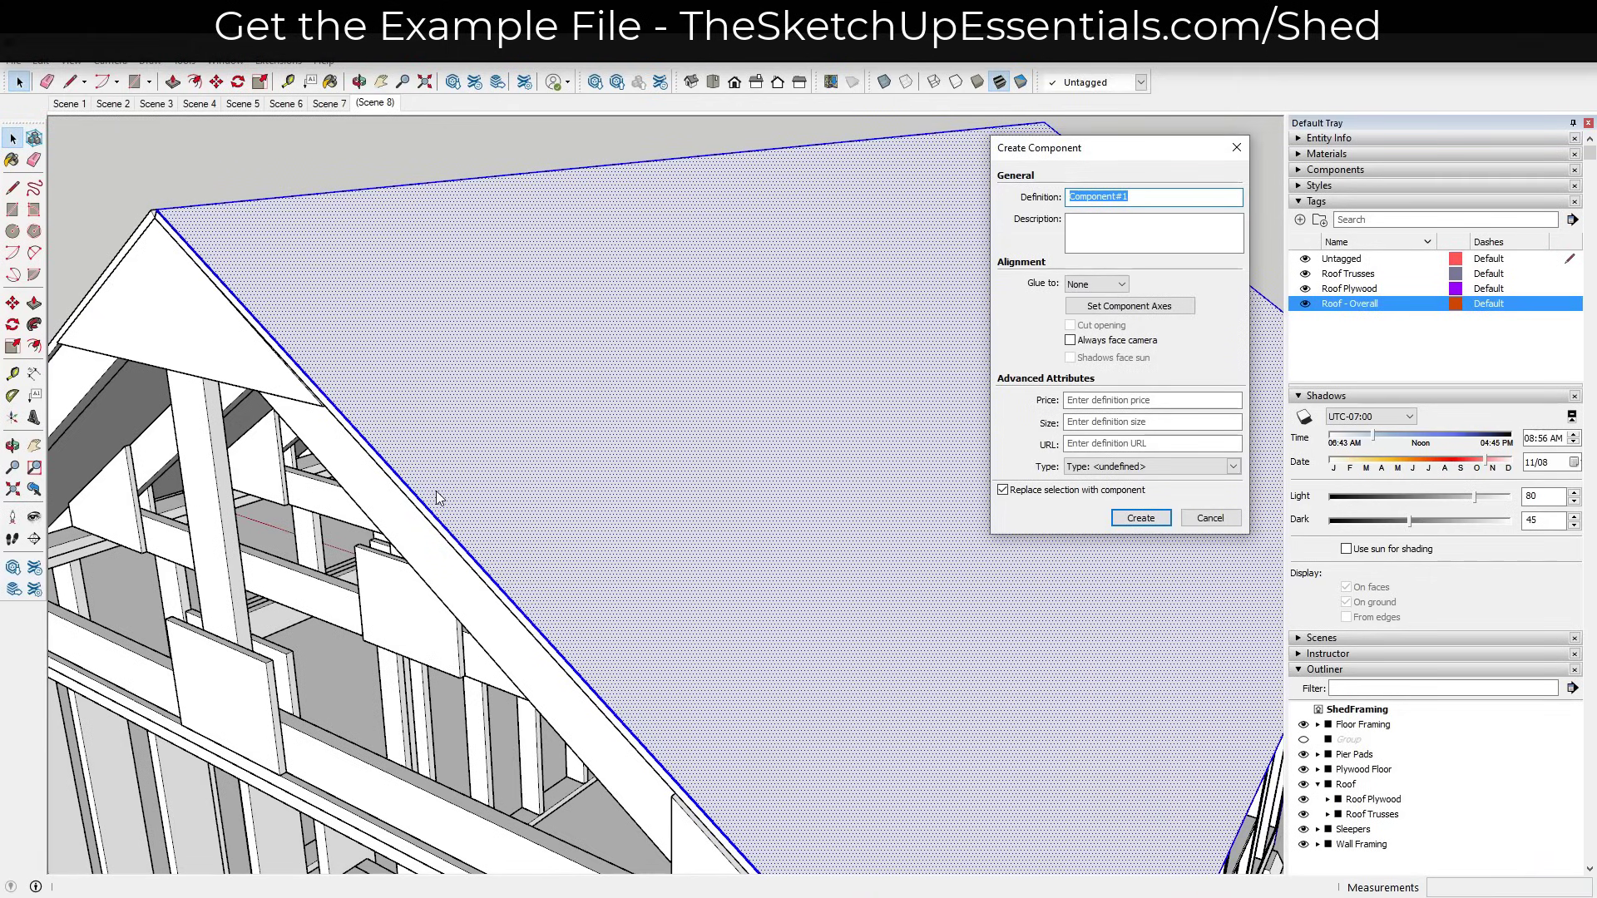
{"action": "type", "text": "Felt Paper"}
{"action": "key", "text": "Return"}
Copy the Felt Paper component to the side of the shed and mirror the copy with a red-axis scale of -1.
{"action": "scroll", "coordinate": [435, 490], "scroll_direction": "down", "scroll_amount": 2}
{"action": "scroll", "coordinate": [855, 583], "scroll_direction": "down", "scroll_amount": 5}
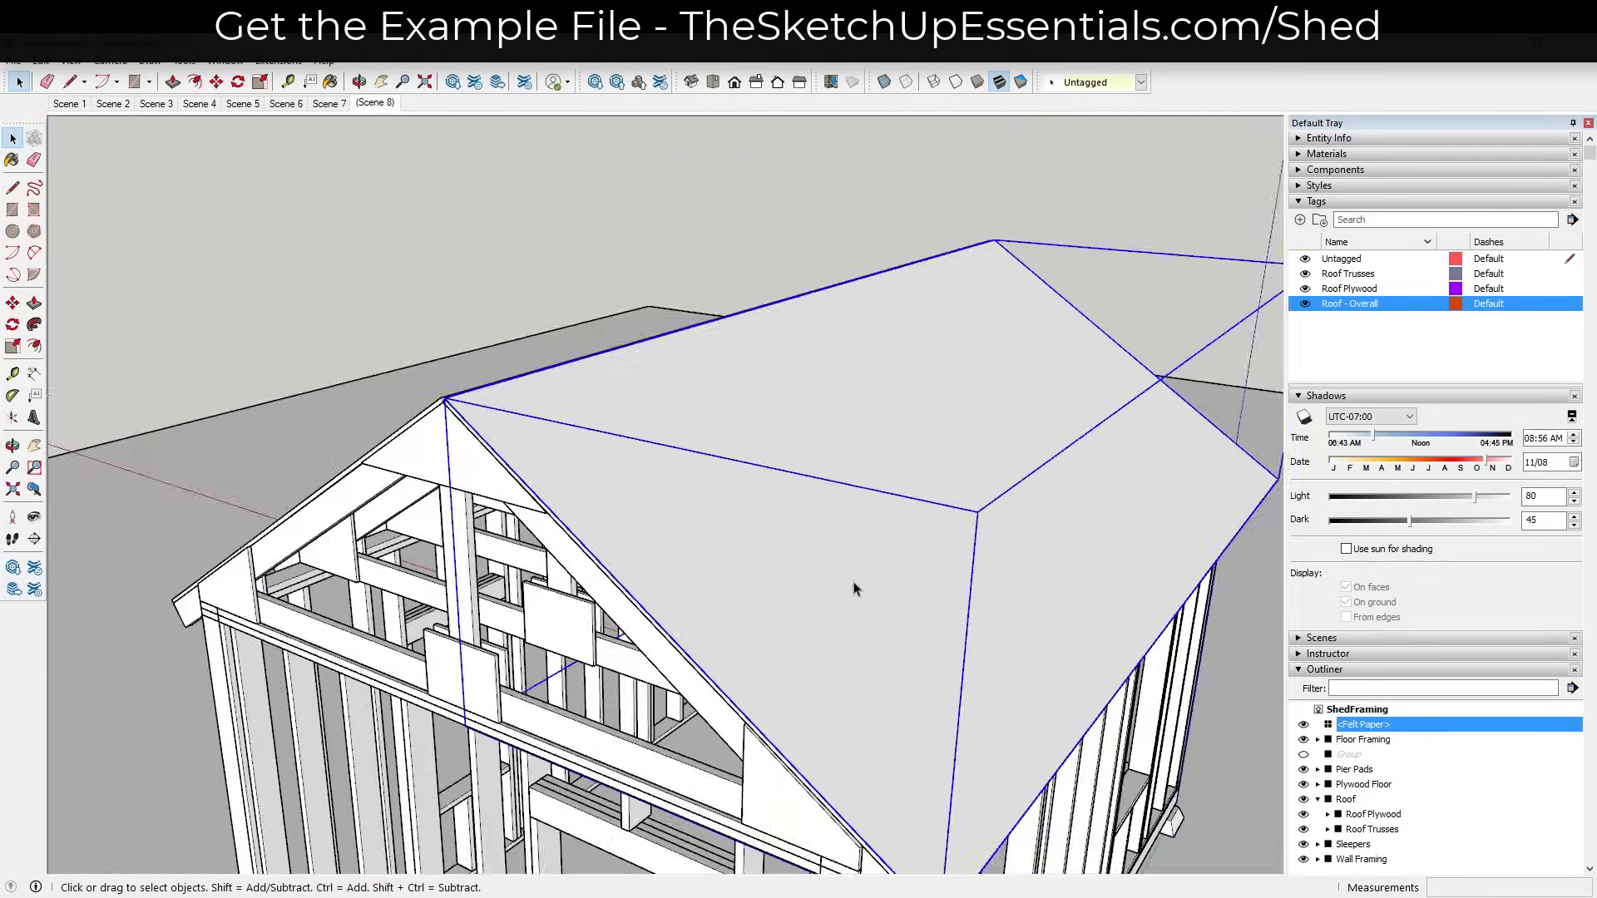
{"action": "key", "text": "m"}
{"action": "left_click", "coordinate": [894, 587]}
{"action": "key", "text": "ctrl"}
{"action": "left_click", "coordinate": [116, 454]}
{"action": "key", "text": "s"}
{"action": "left_click", "coordinate": [345, 370]}
{"action": "key", "text": "ctrl"}
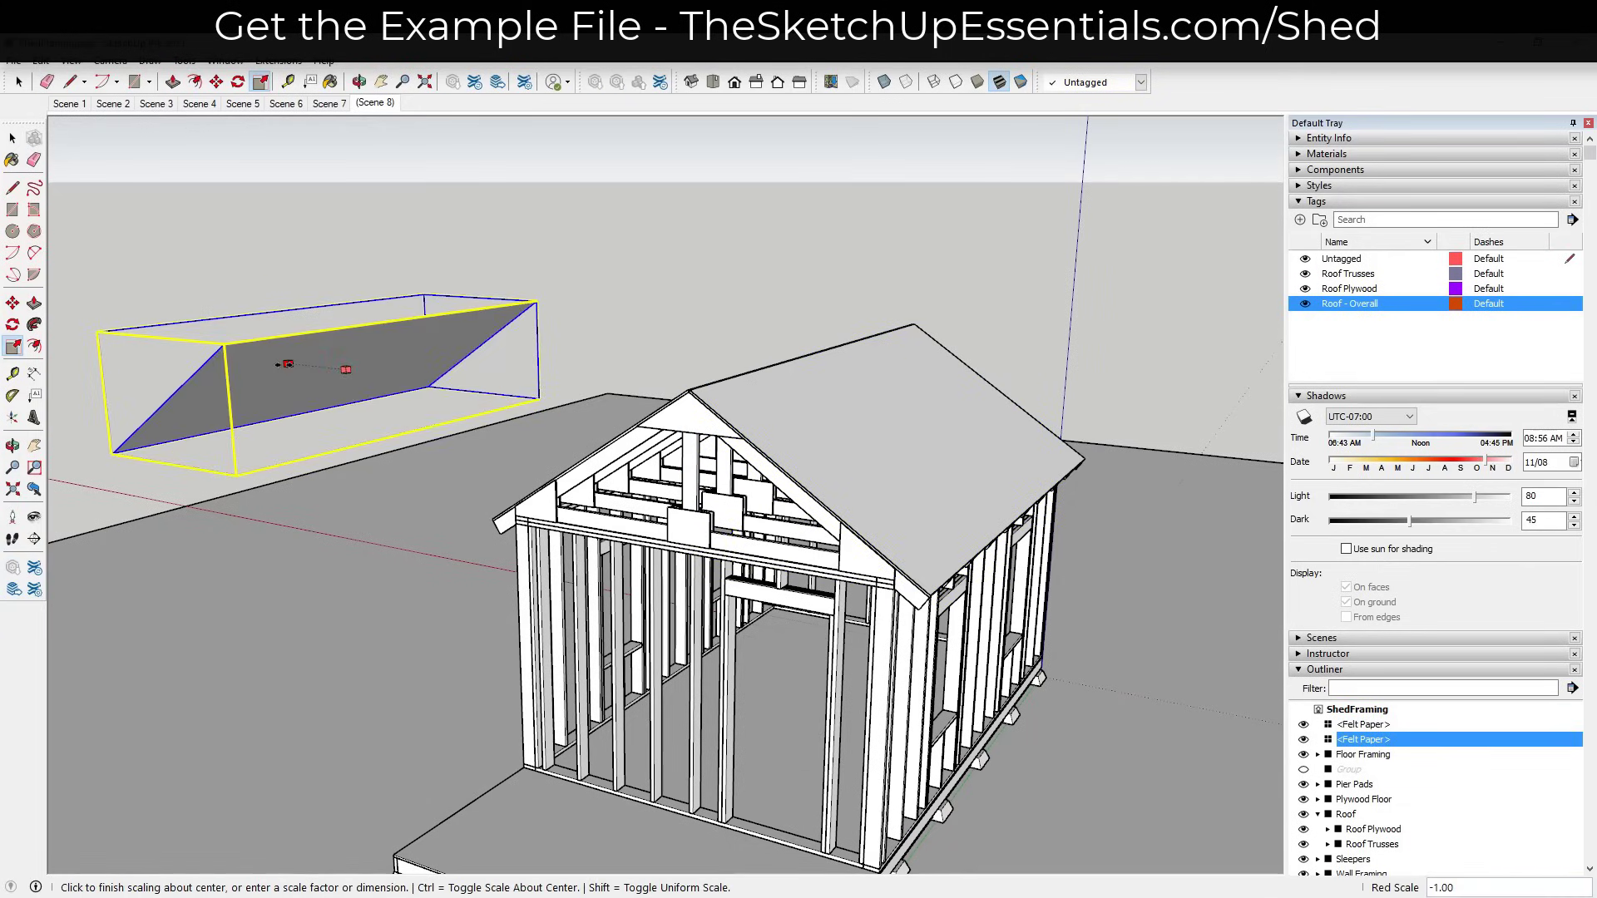
{"action": "left_click", "coordinate": [283, 364]}
Move the mirrored Felt Paper copy by its lower corner onto the eave corner of the opposite roof slope.
{"action": "key", "text": "space"}
{"action": "scroll", "coordinate": [133, 382], "scroll_direction": "up", "scroll_amount": 5}
{"action": "key", "text": "m"}
{"action": "scroll", "coordinate": [582, 333], "scroll_direction": "down", "scroll_amount": 3}
{"action": "left_click", "coordinate": [588, 303]}
{"action": "scroll", "coordinate": [801, 445], "scroll_direction": "up", "scroll_amount": 4}
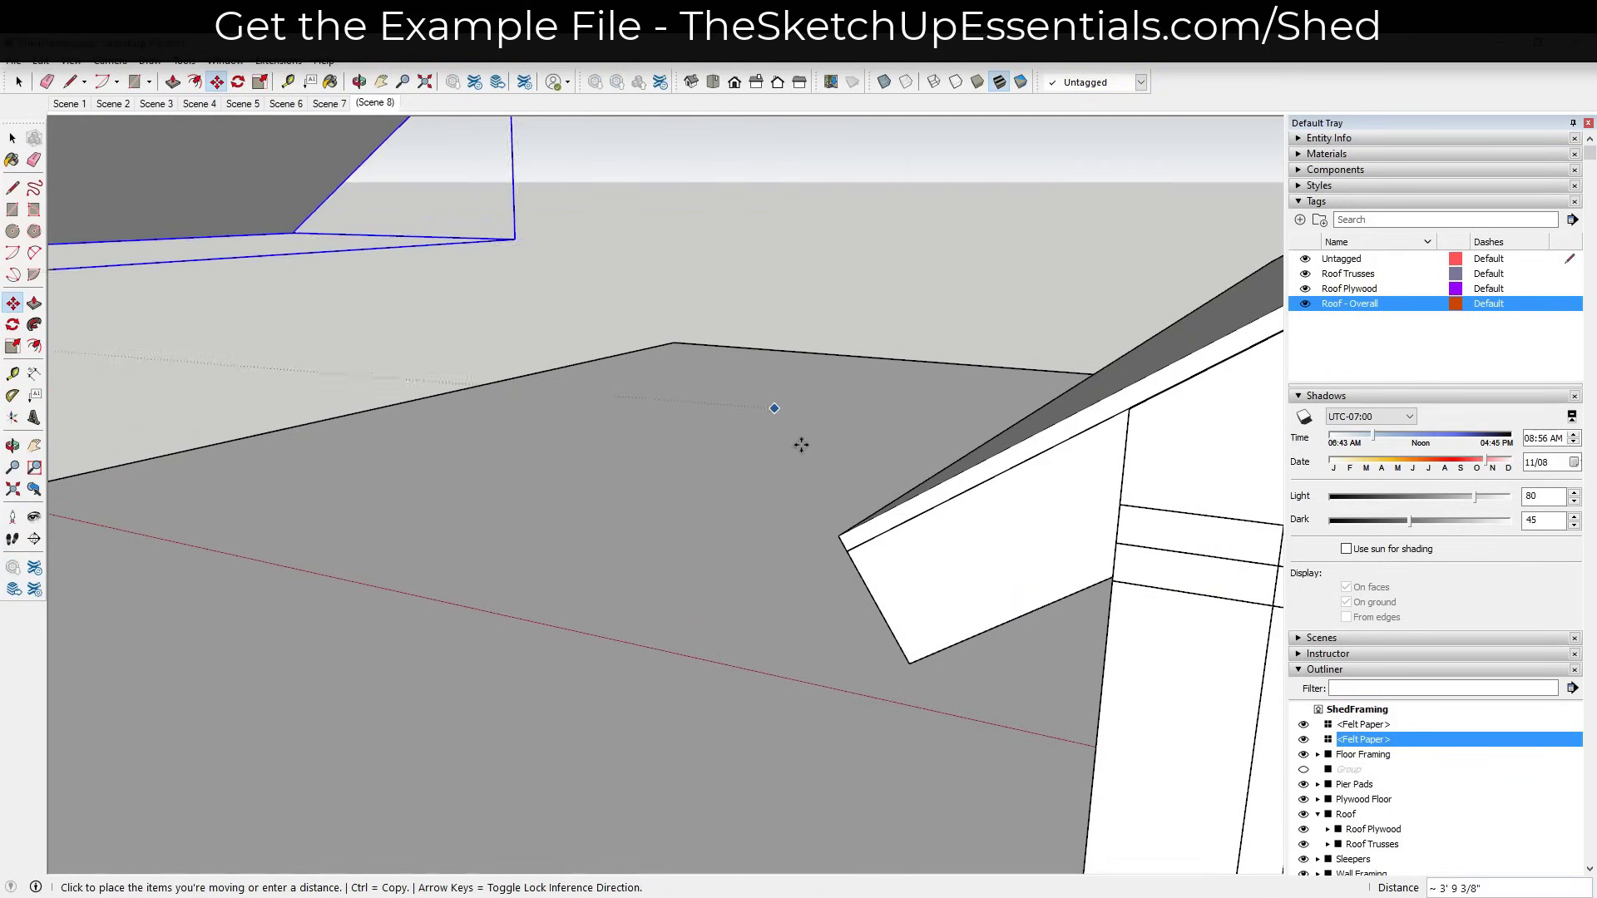
{"action": "scroll", "coordinate": [801, 445], "scroll_direction": "down", "scroll_amount": 3}
{"action": "left_click", "coordinate": [834, 542]}
{"action": "scroll", "coordinate": [674, 474], "scroll_direction": "down", "scroll_amount": 4}
{"action": "key", "text": "space"}
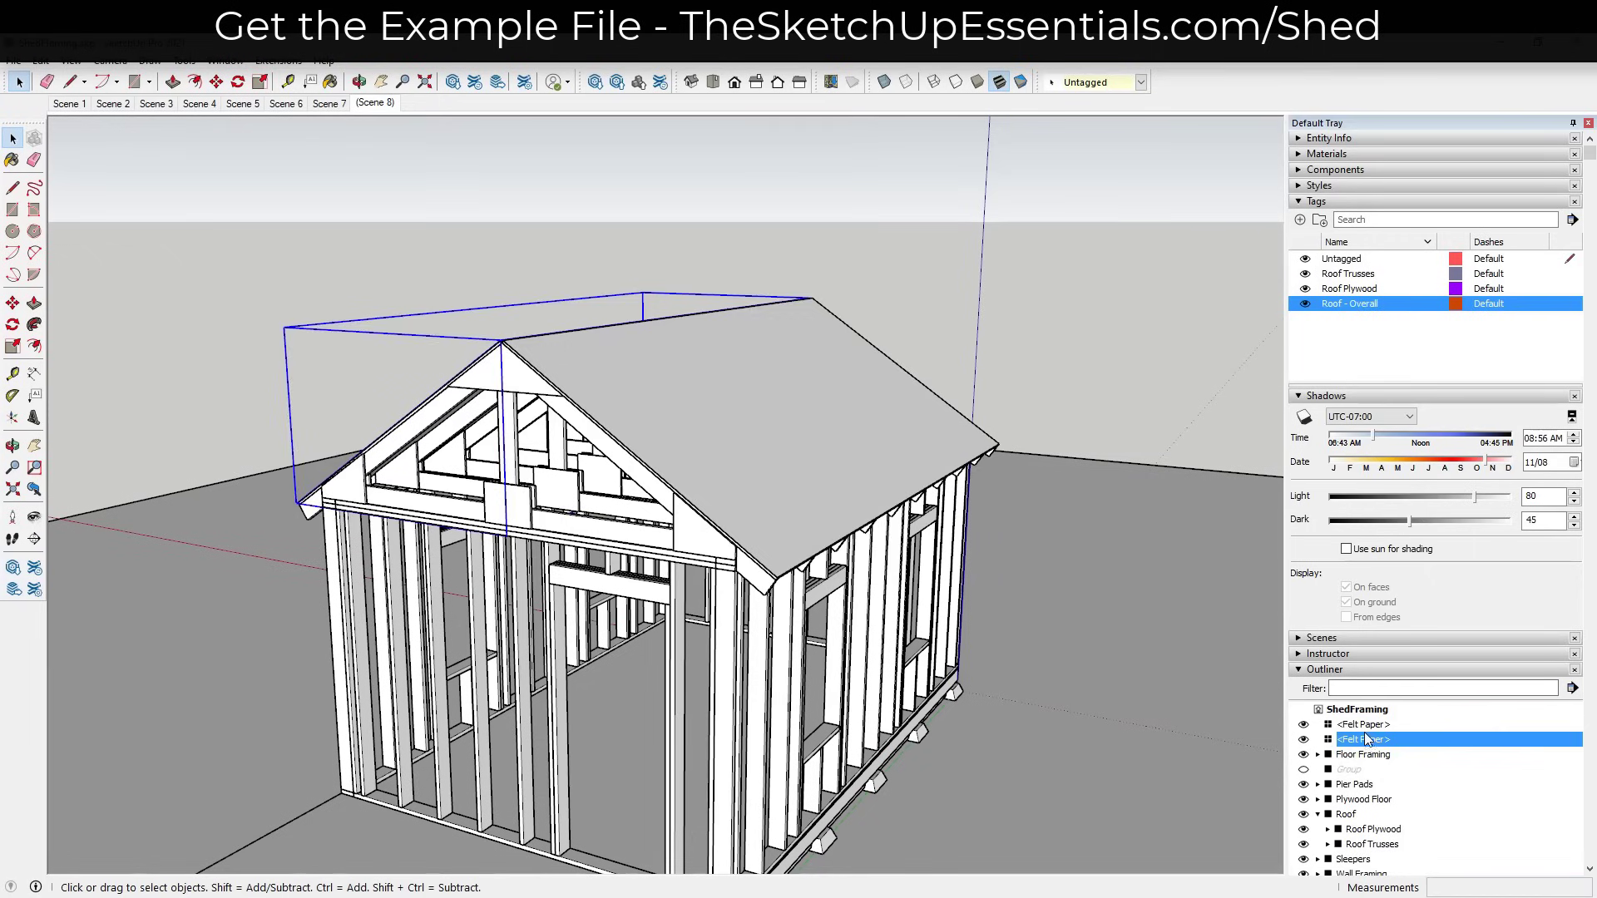
Group the two Felt Paper components and name the group Felt Paper.
{"action": "left_click", "coordinate": [1362, 724], "text": "shift"}
{"action": "right_click", "coordinate": [1364, 735]}
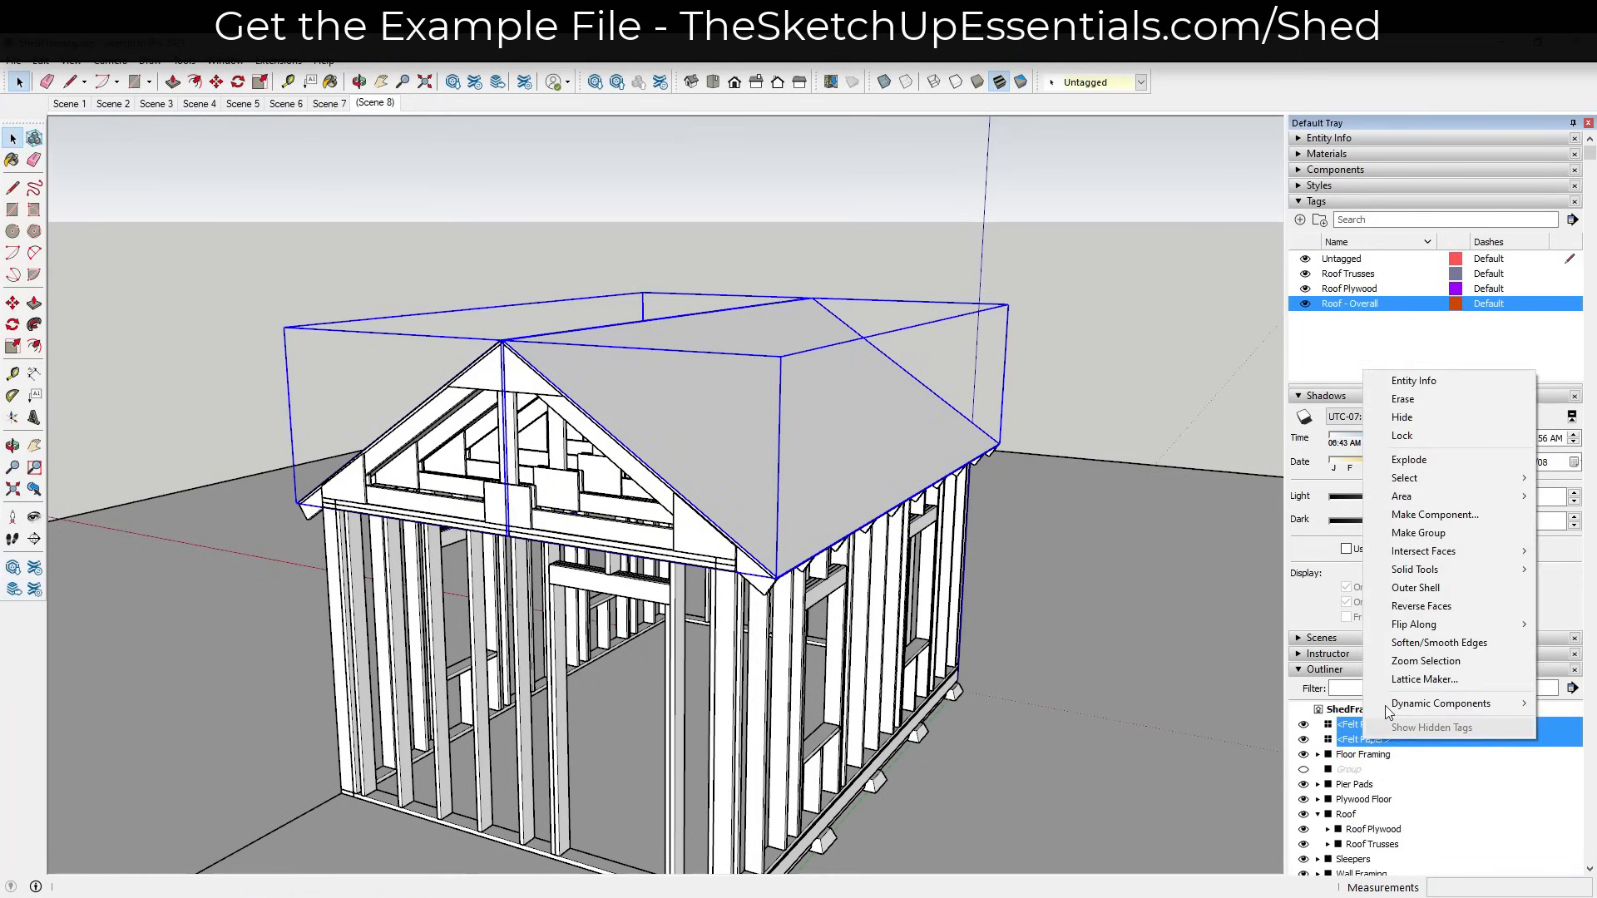
{"action": "left_click", "coordinate": [1418, 532]}
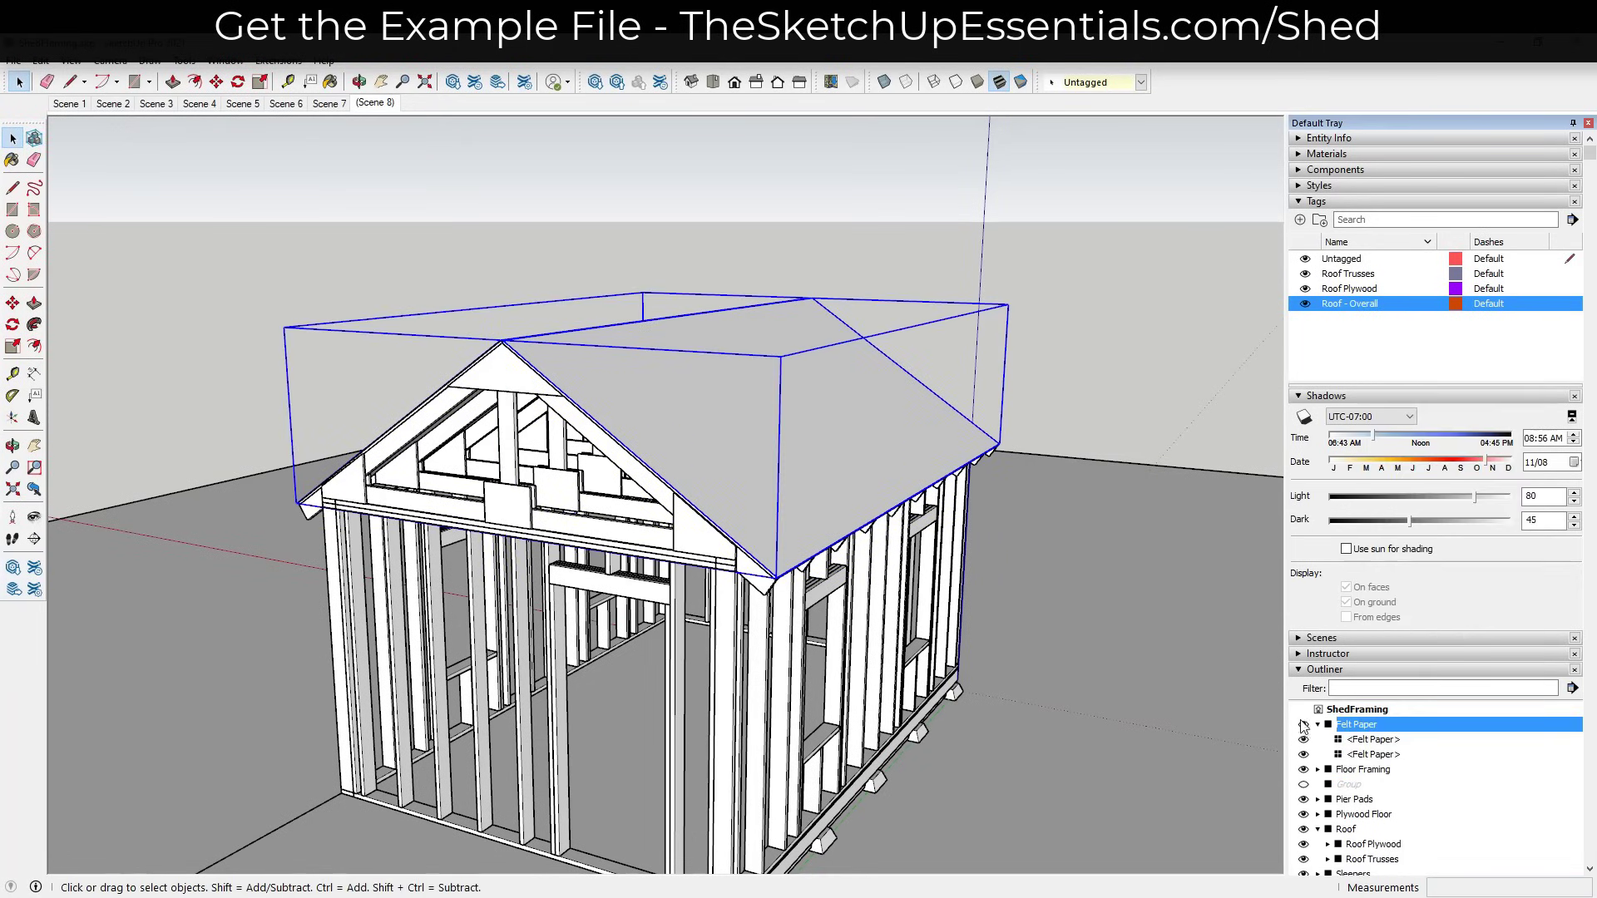
{"action": "left_click", "coordinate": [1318, 725]}
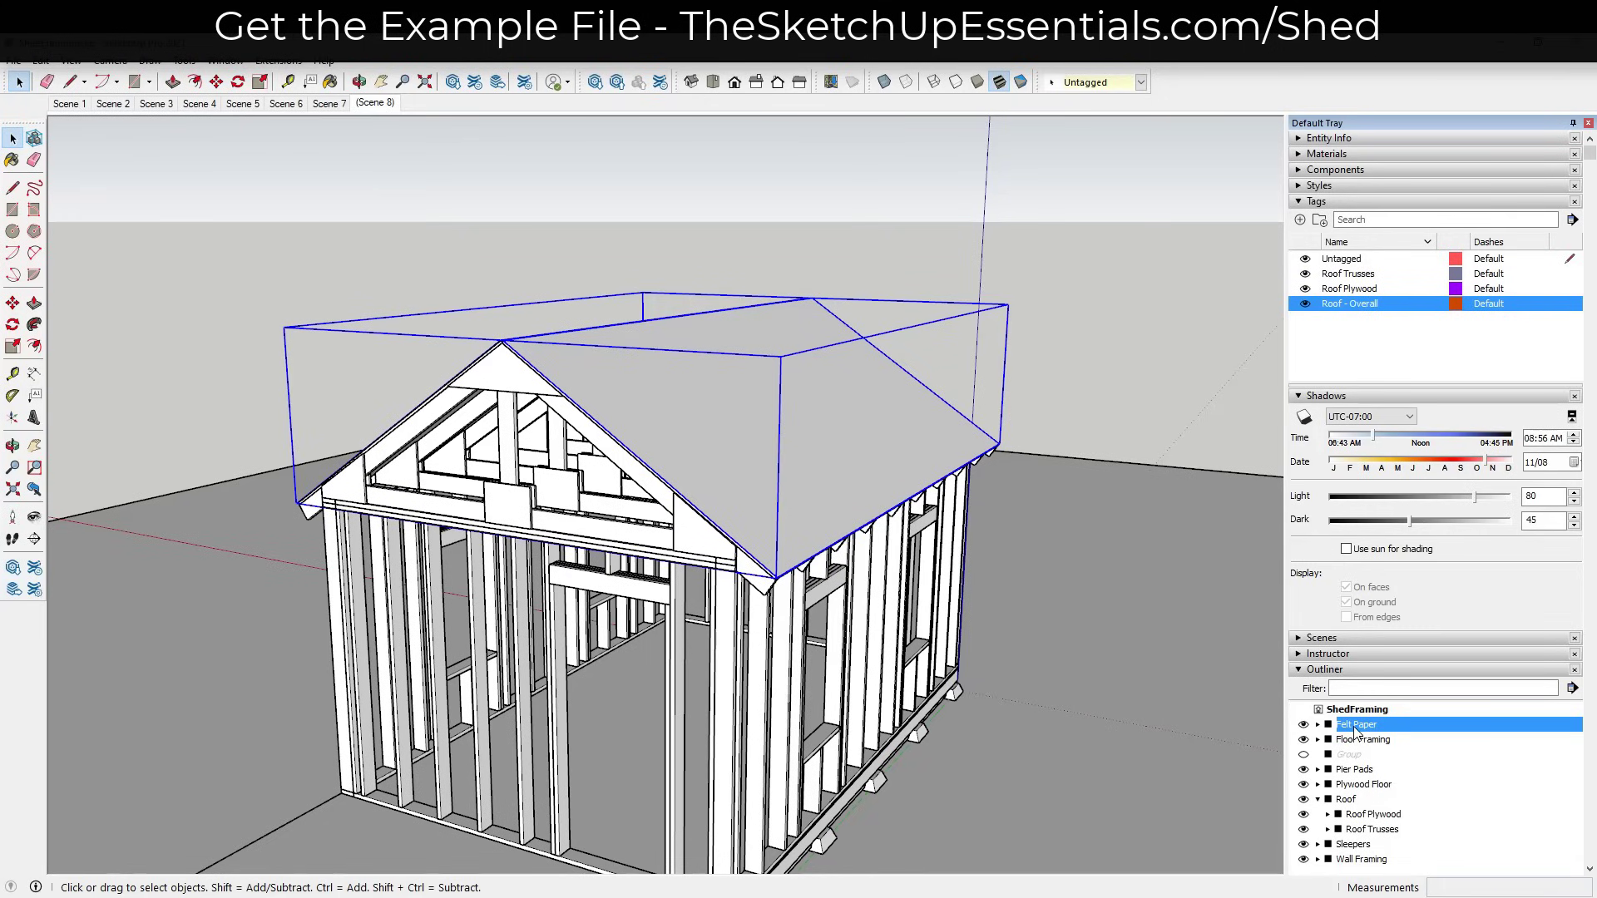
Nest the Felt Paper group inside the Roof group and create a tag named Roof Felt Paper.
{"action": "left_click_drag", "start_coordinate": [1349, 801], "coordinate": [1350, 805]}
{"action": "left_click", "coordinate": [1347, 785]}
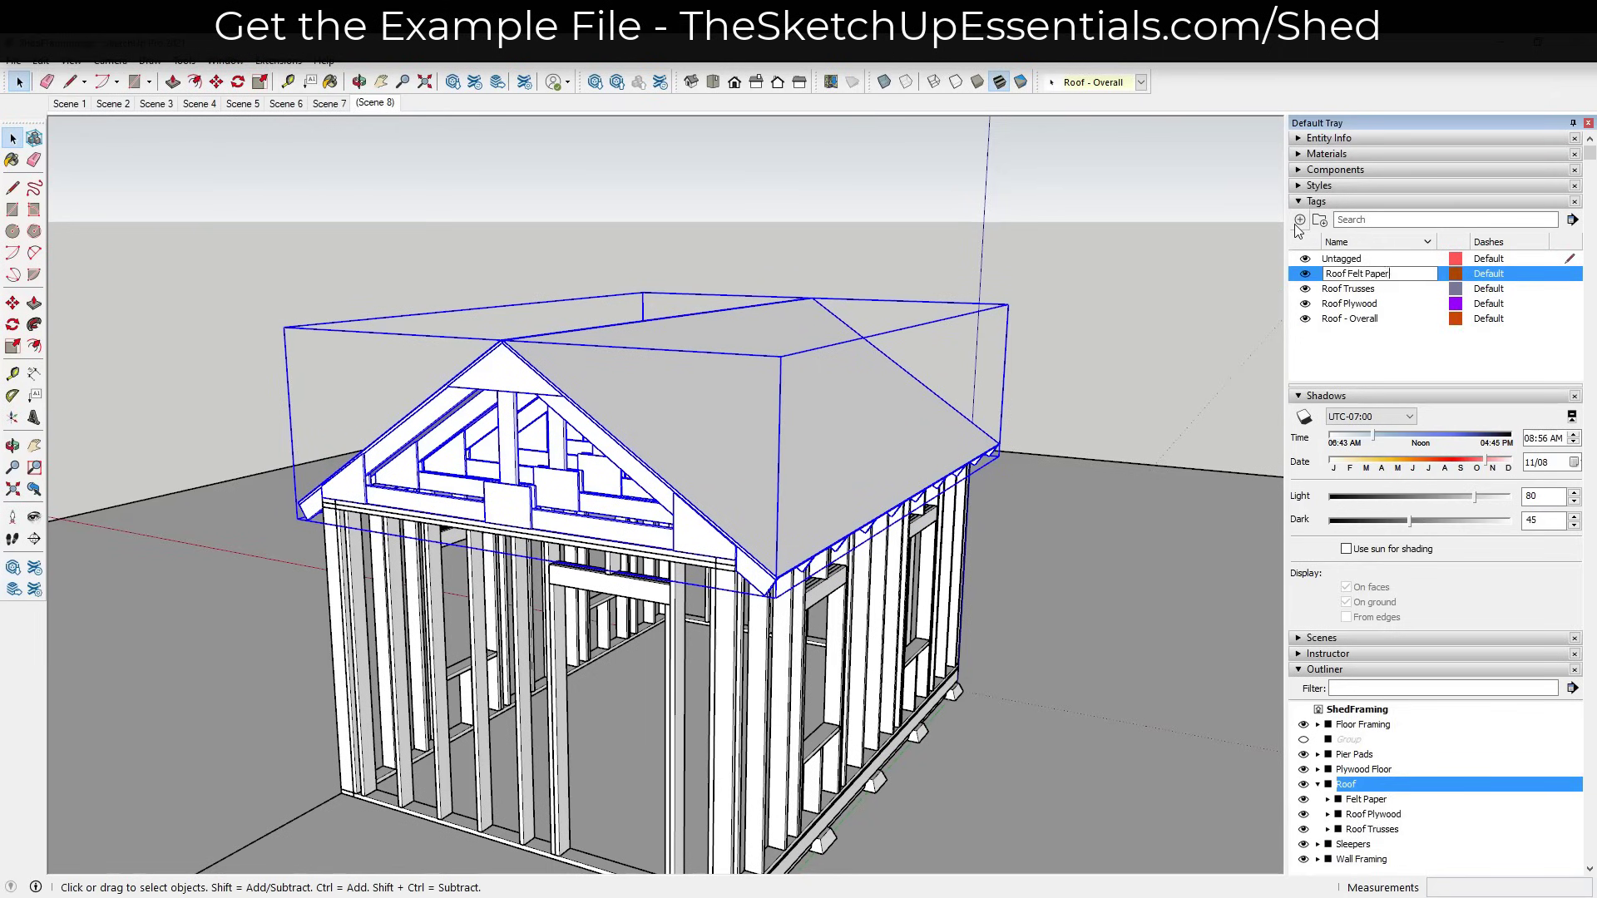
Trace the felt paper surface of one roof slope inside the Roof group to form a new face for shingles.
{"action": "scroll", "coordinate": [820, 635], "scroll_direction": "up", "scroll_amount": 5}
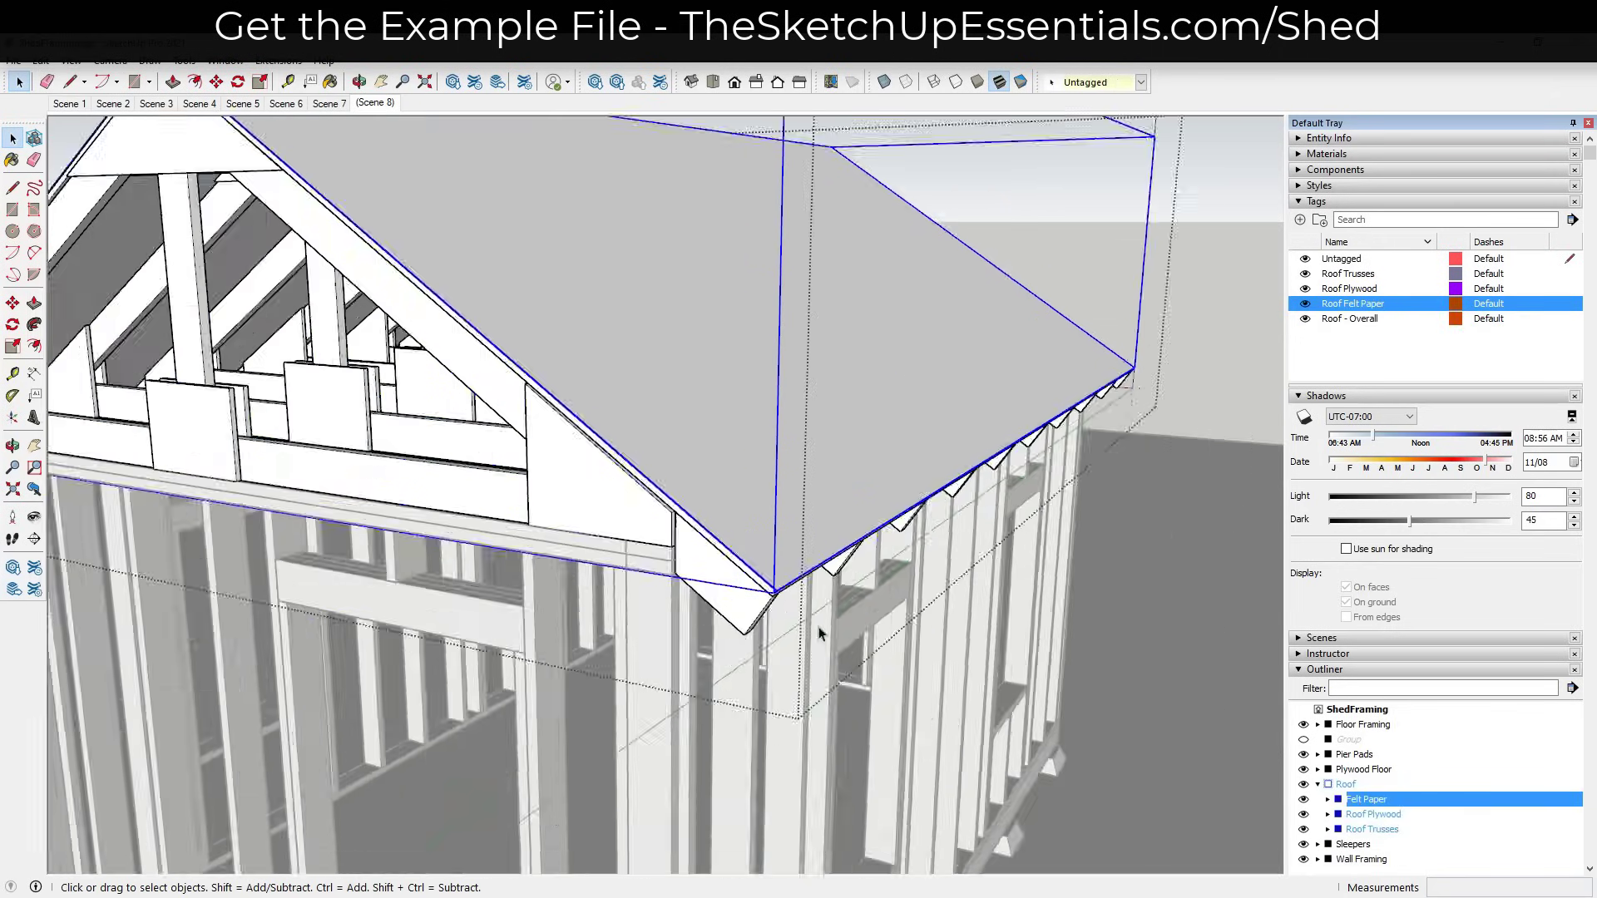
{"action": "scroll", "coordinate": [767, 588], "scroll_direction": "down", "scroll_amount": 4}
{"action": "middle_click_drag", "start_coordinate": [757, 538], "coordinate": [711, 466]}
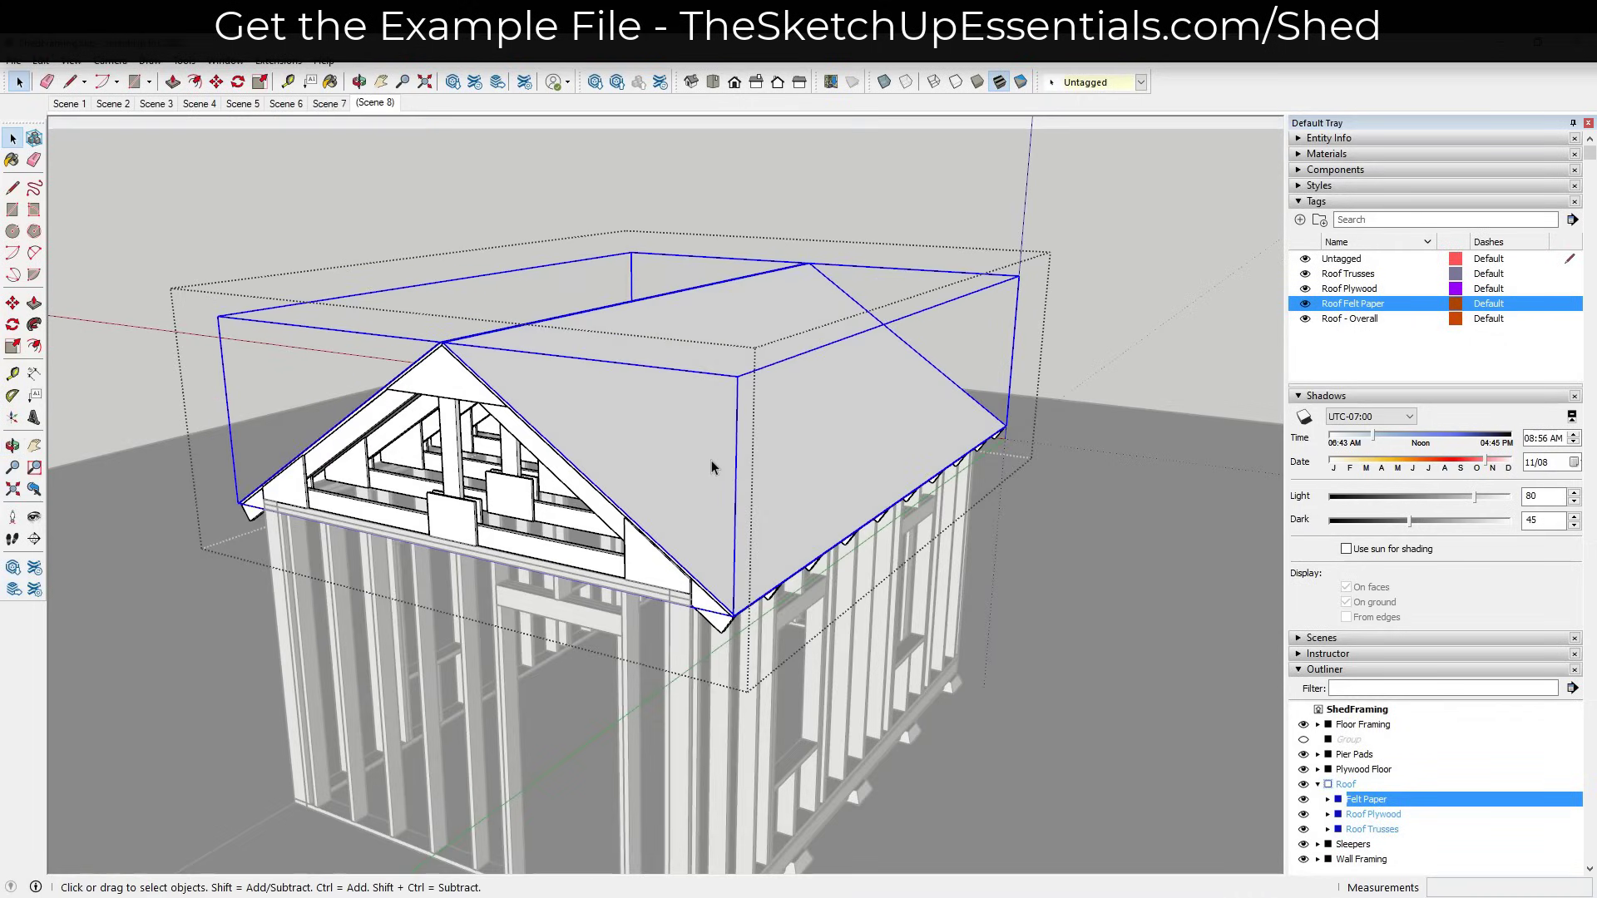
{"action": "key", "text": "l"}
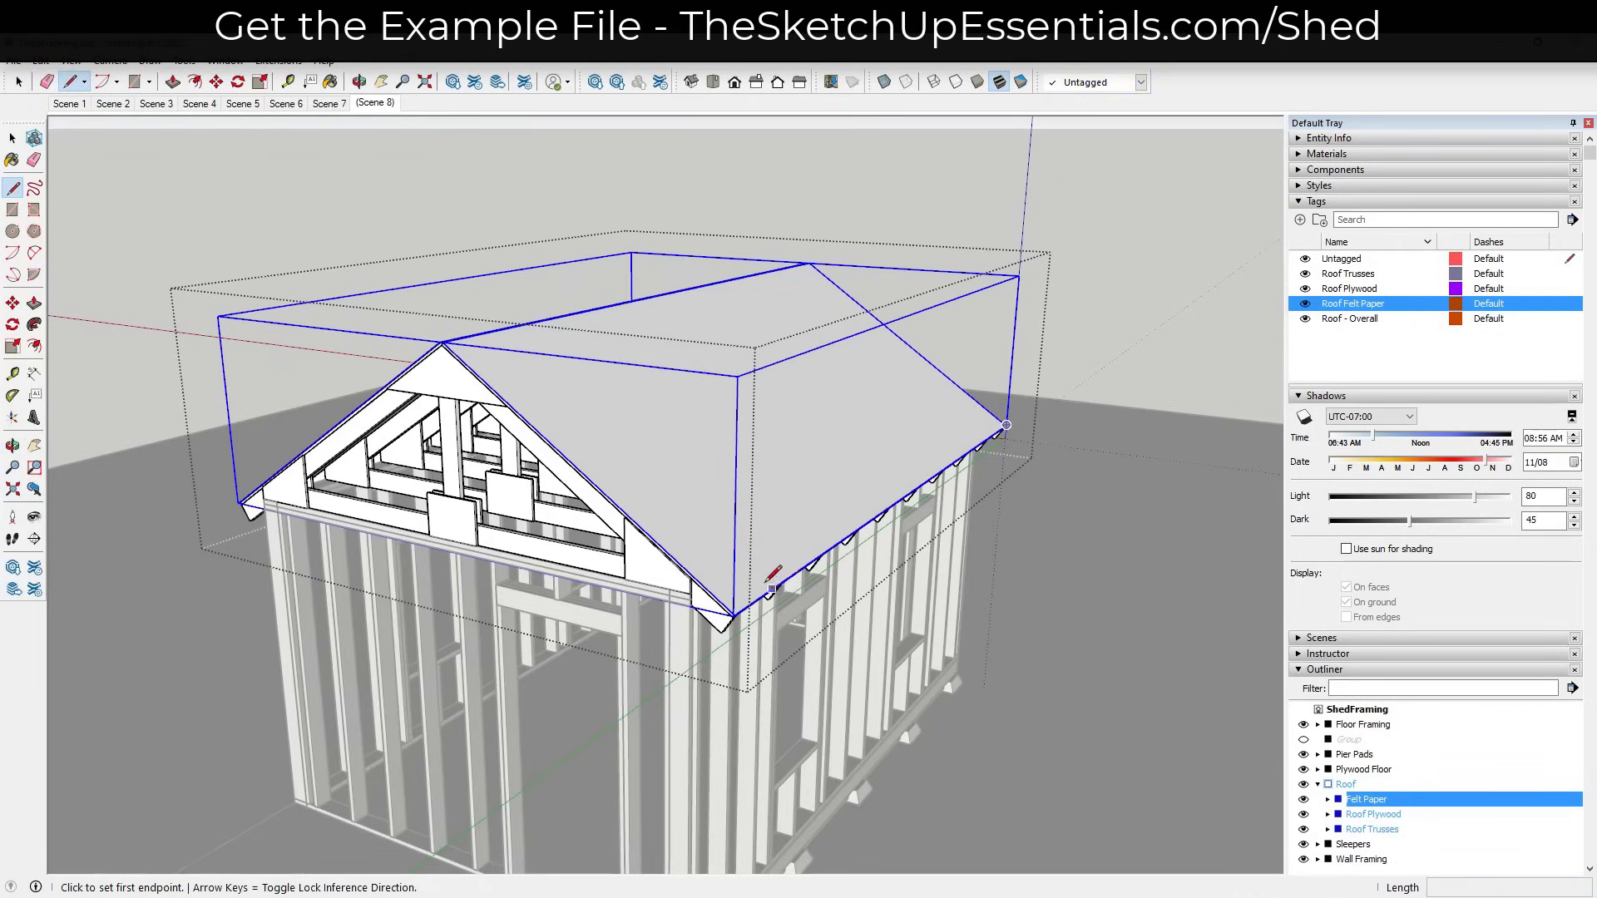
{"action": "scroll", "coordinate": [973, 363], "scroll_direction": "up", "scroll_amount": 1}
{"action": "left_click", "coordinate": [973, 364]}
{"action": "scroll", "coordinate": [1053, 320], "scroll_direction": "up", "scroll_amount": 2}
{"action": "scroll", "coordinate": [1057, 315], "scroll_direction": "up", "scroll_amount": 3}
Push/Pull the new roof face into a thin shingle layer and make it a component named Shingles.
{"action": "key", "text": "p"}
{"action": "scroll", "coordinate": [753, 205], "scroll_direction": "down", "scroll_amount": 5}
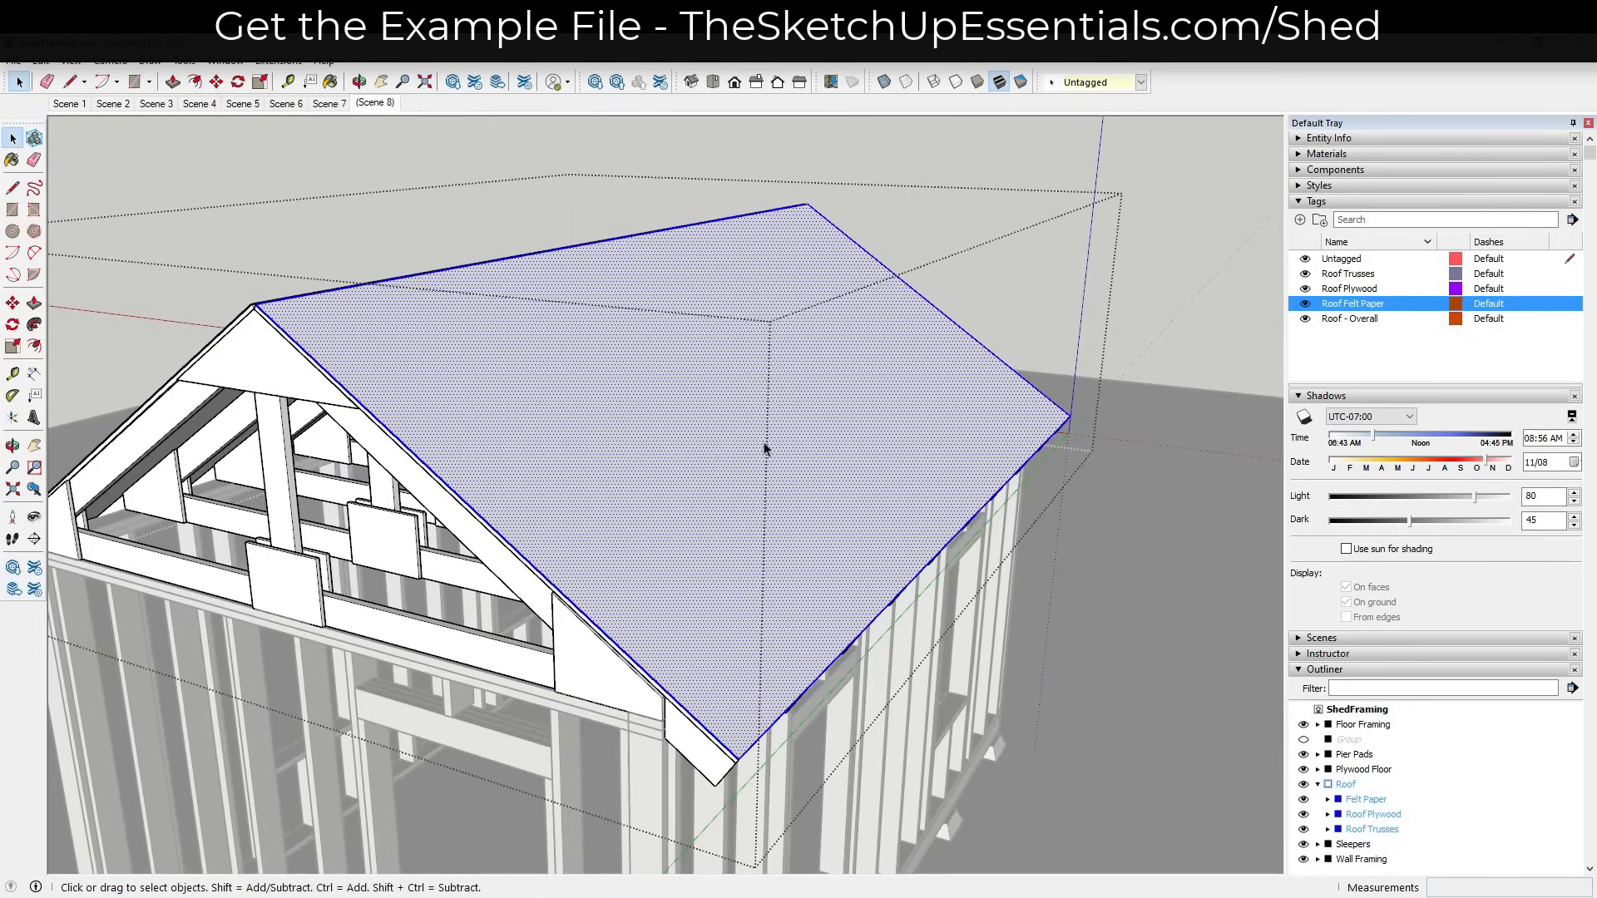
{"action": "left_click", "coordinate": [693, 468]}
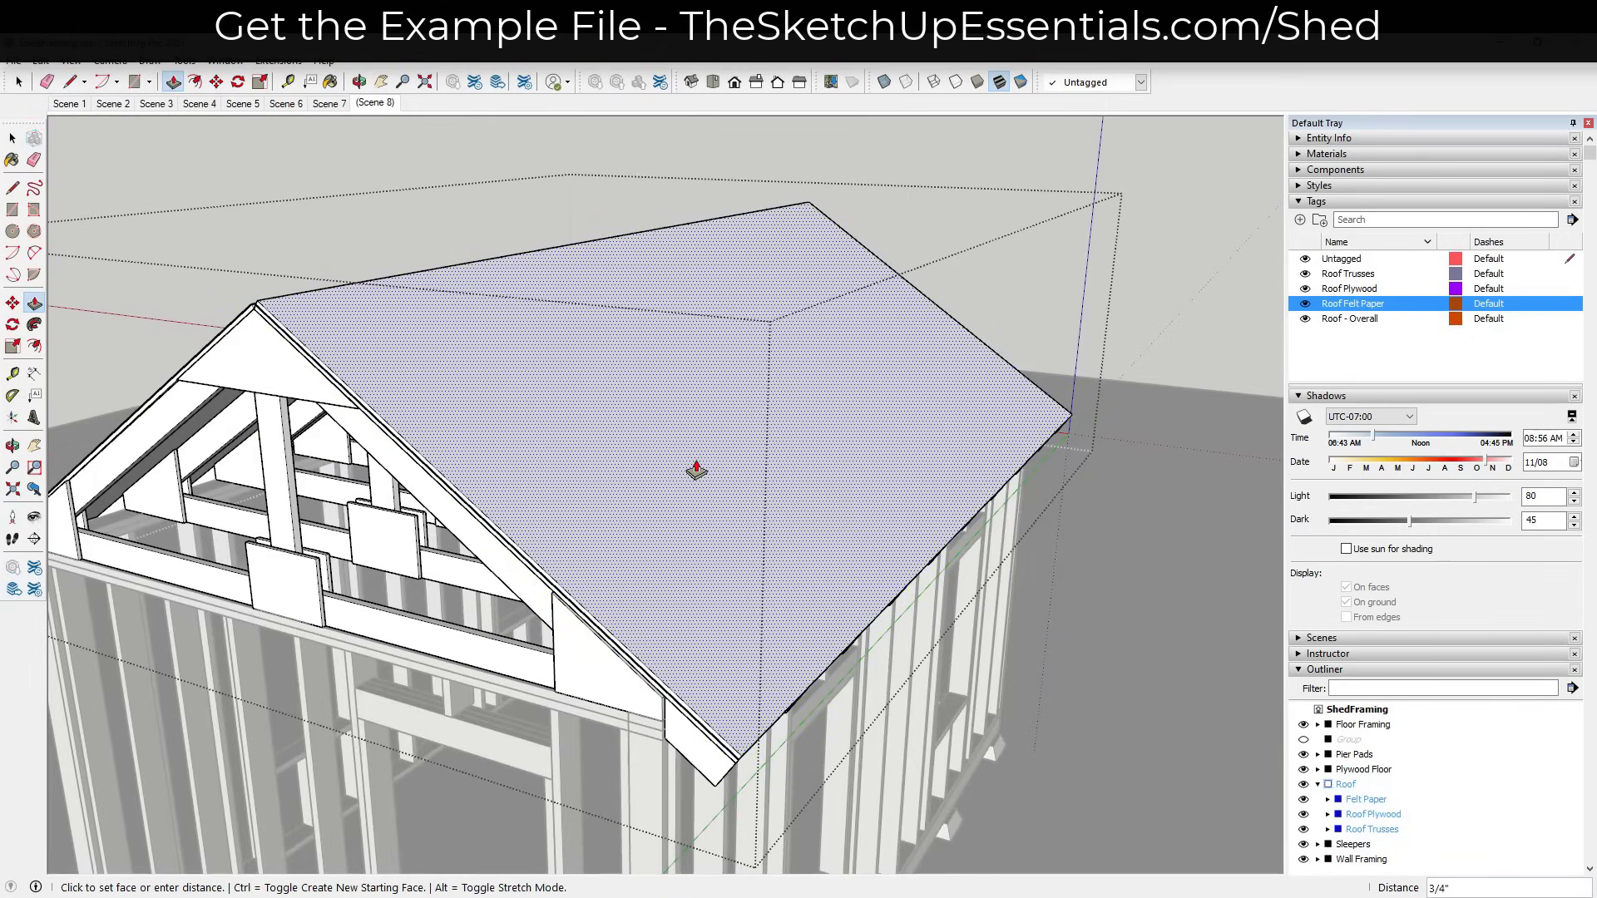
{"action": "left_click", "coordinate": [696, 470]}
{"action": "key", "text": "space"}
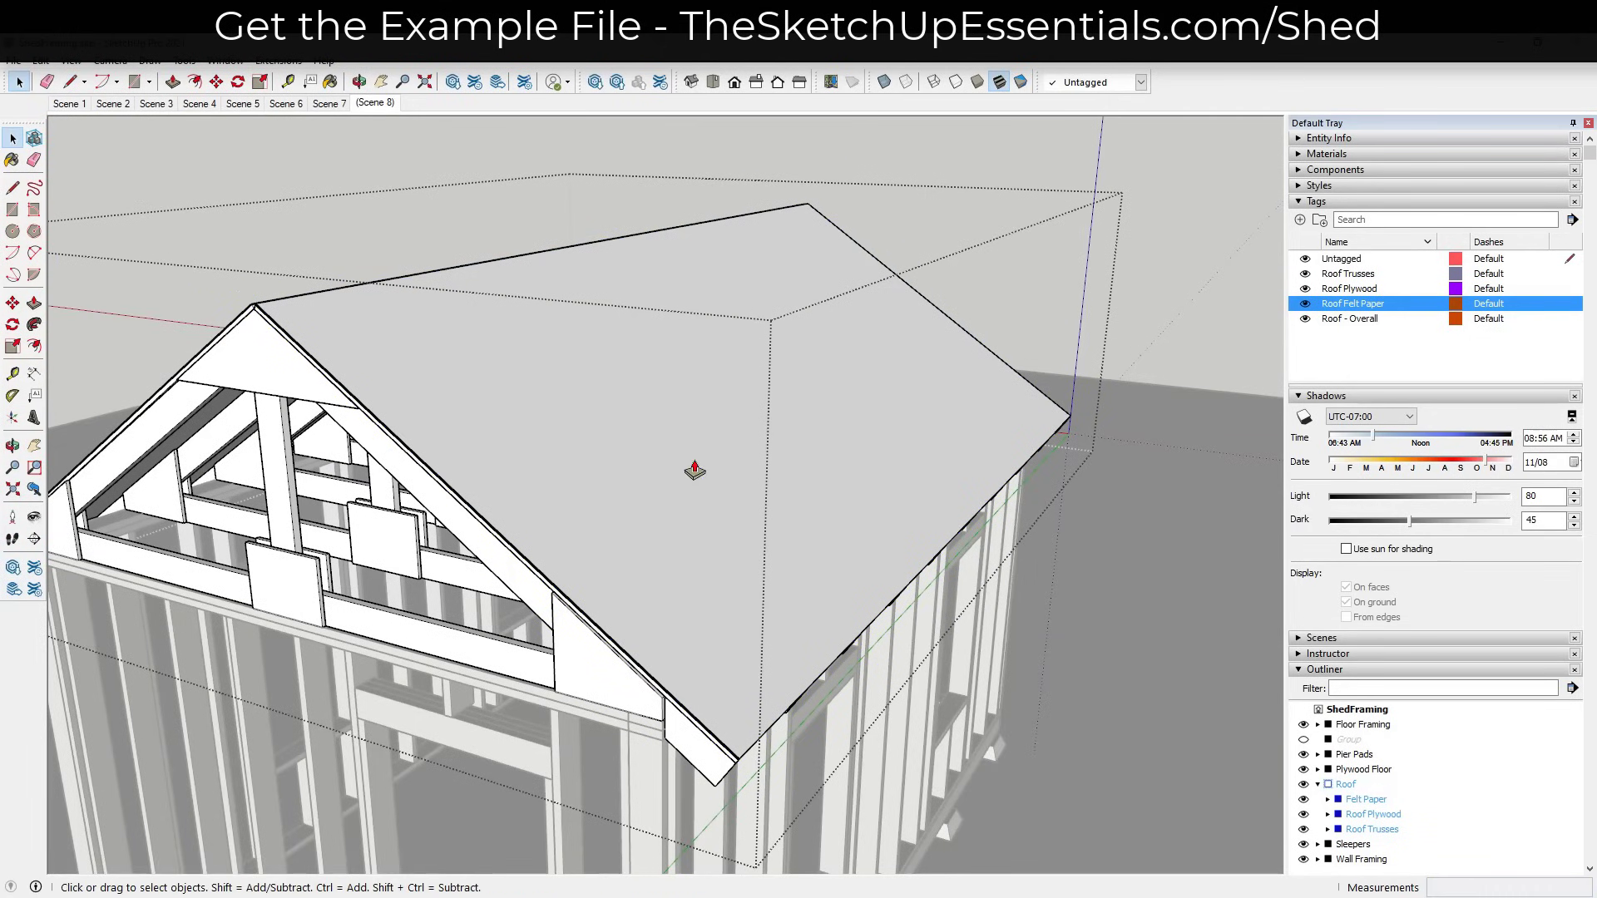
{"action": "left_click", "coordinate": [693, 459]}
{"action": "right_click", "coordinate": [693, 460]}
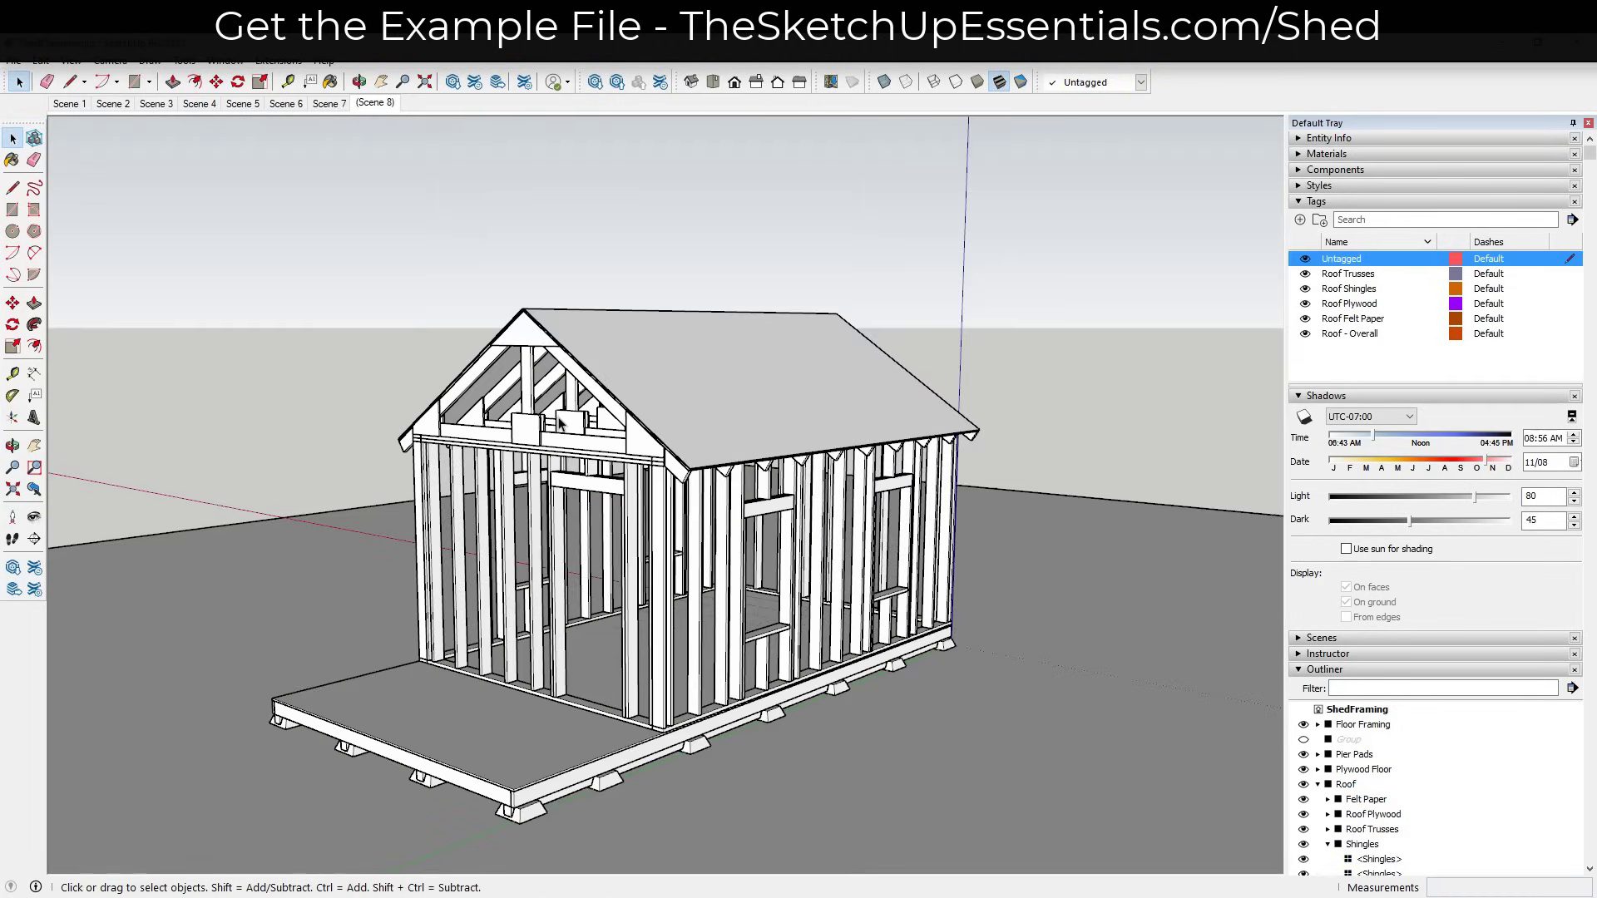
Hide the Roof Shingles tag to inspect the roof layers at the gable edge.
{"action": "scroll", "coordinate": [731, 402], "scroll_direction": "up", "scroll_amount": 10}
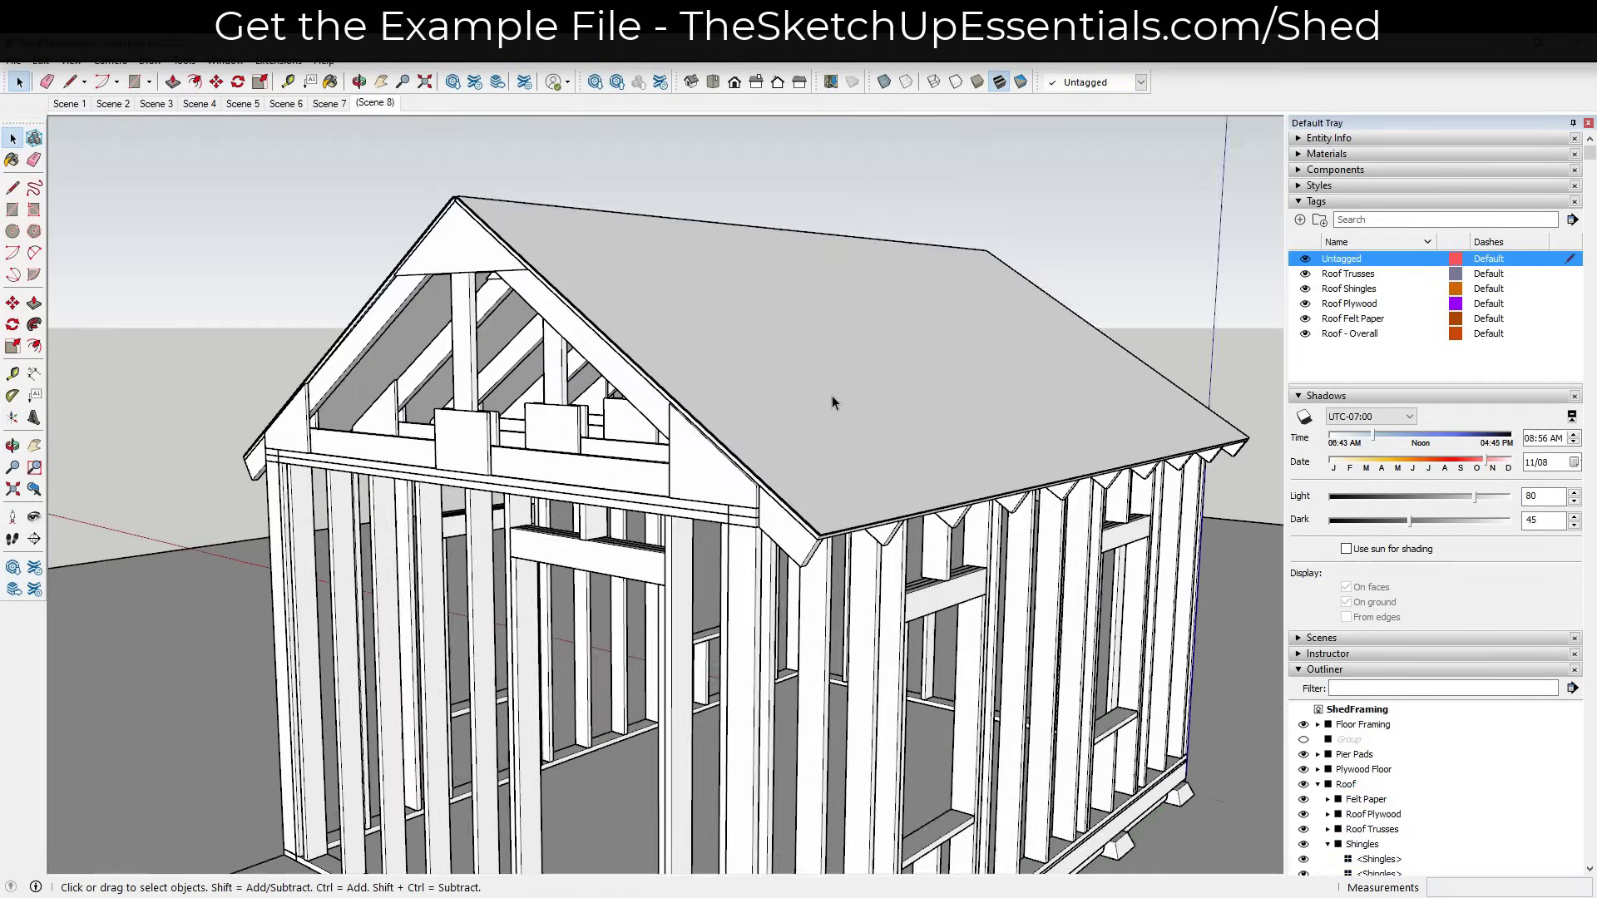
{"action": "scroll", "coordinate": [690, 668], "scroll_direction": "up", "scroll_amount": 4}
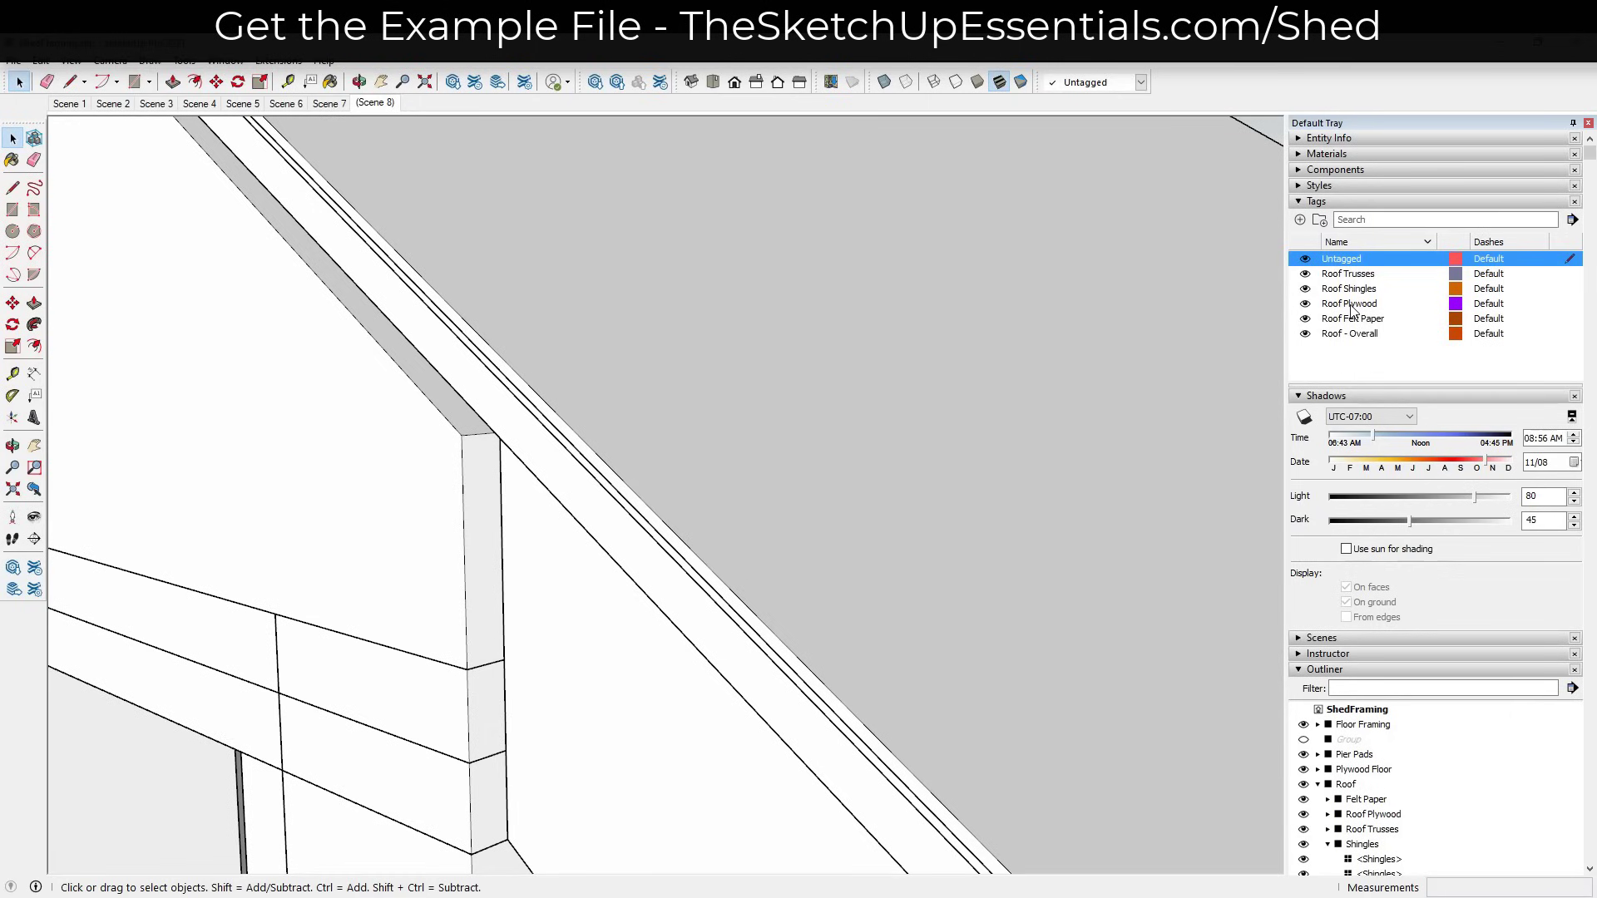
{"action": "left_click", "coordinate": [1305, 291]}
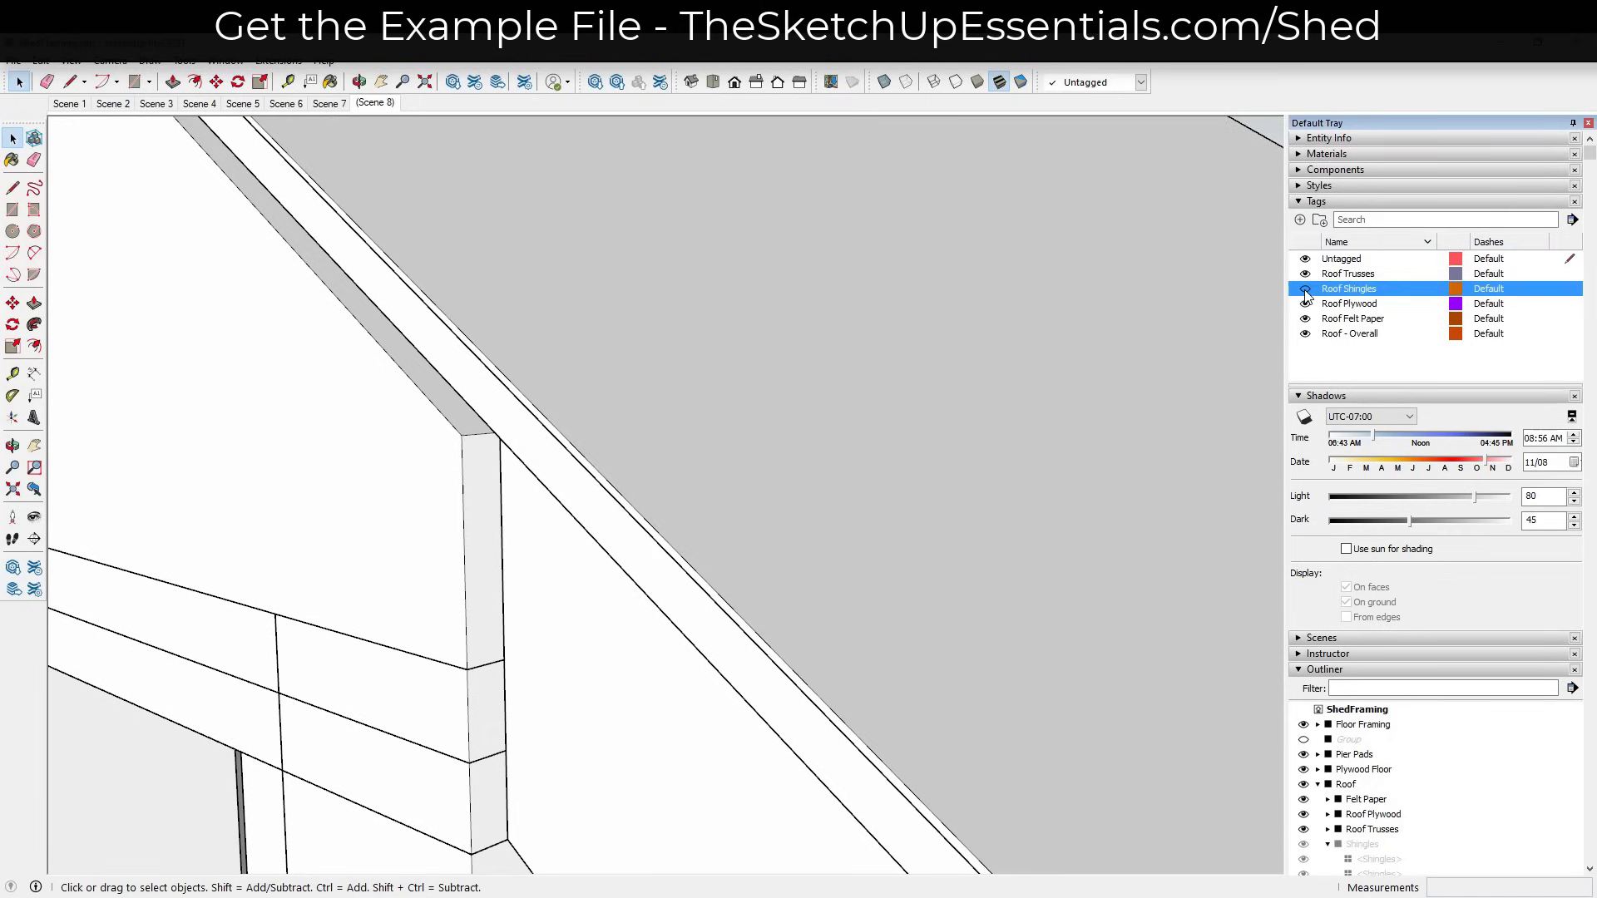
Hide the Roof Felt Paper tag and assign the Felt Paper group to it.
{"action": "left_click", "coordinate": [1306, 320]}
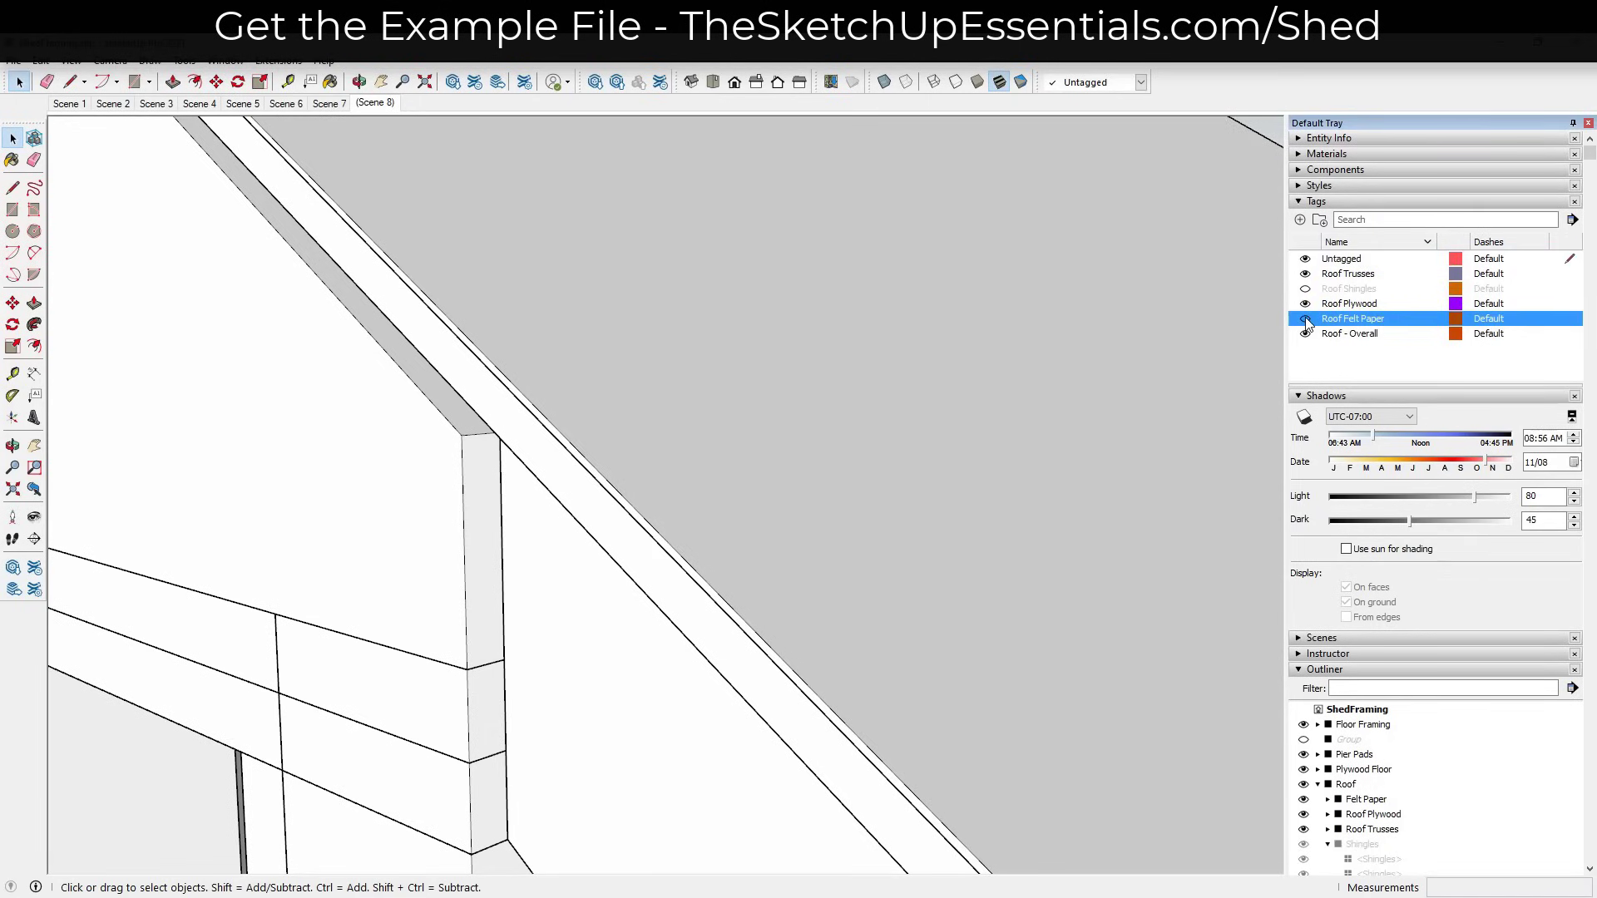
{"action": "left_click", "coordinate": [1306, 321]}
{"action": "left_click", "coordinate": [1099, 80]}
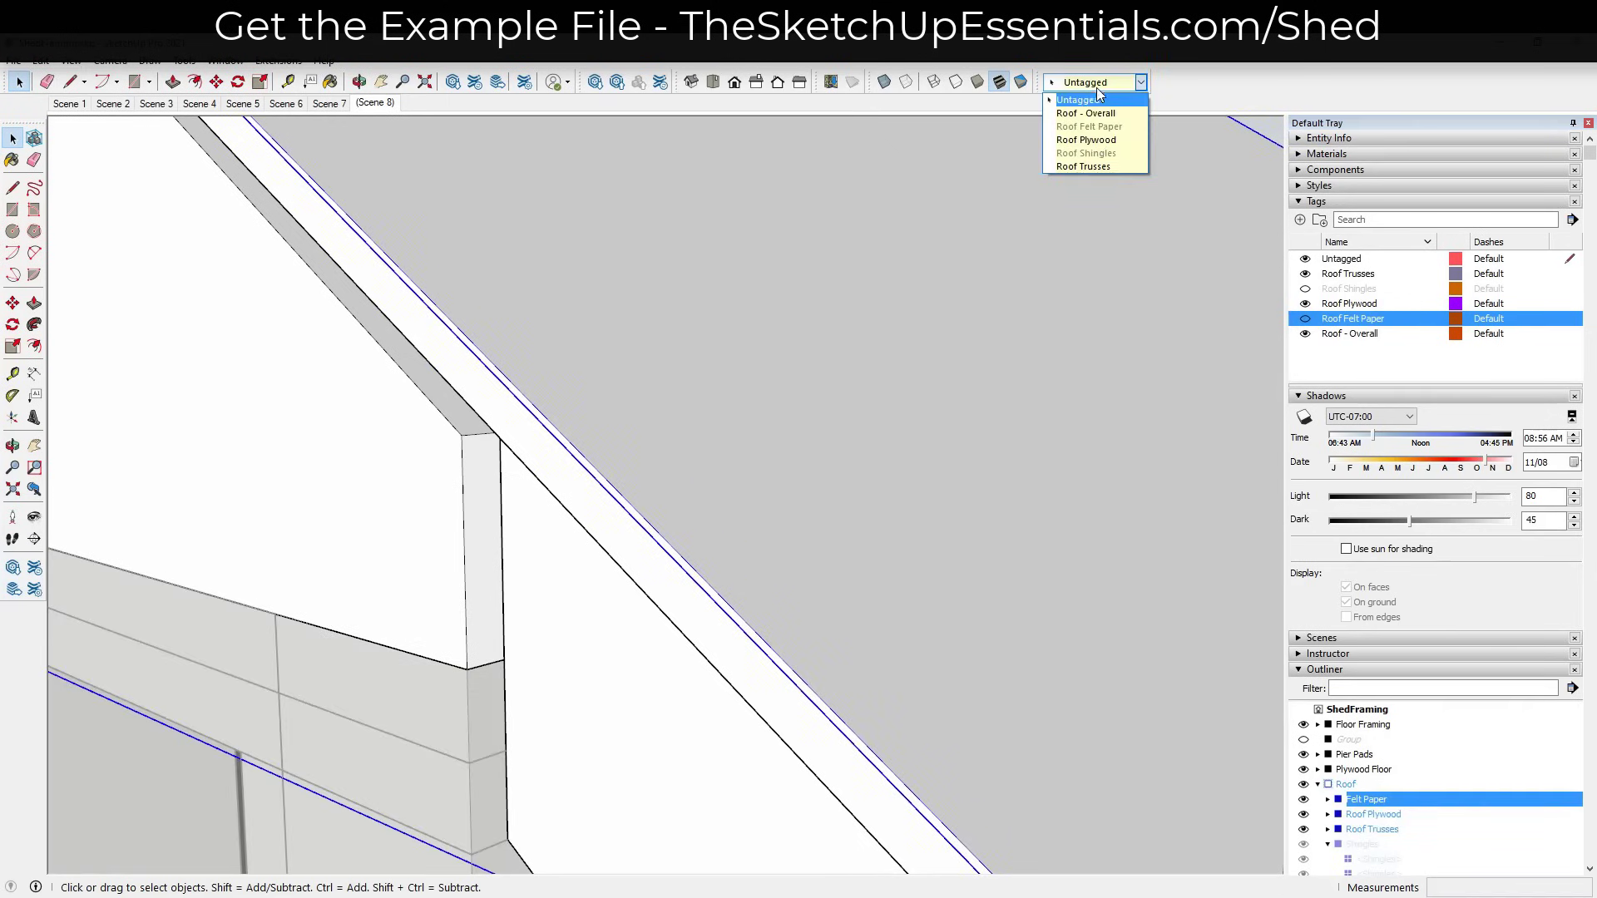
{"action": "left_click", "coordinate": [1087, 139]}
{"action": "scroll", "coordinate": [859, 431], "scroll_direction": "down", "scroll_amount": 6}
Paint the Roof Plywood group with the Wood Plywood Knots material from the Wood collection.
{"action": "left_click", "coordinate": [914, 409]}
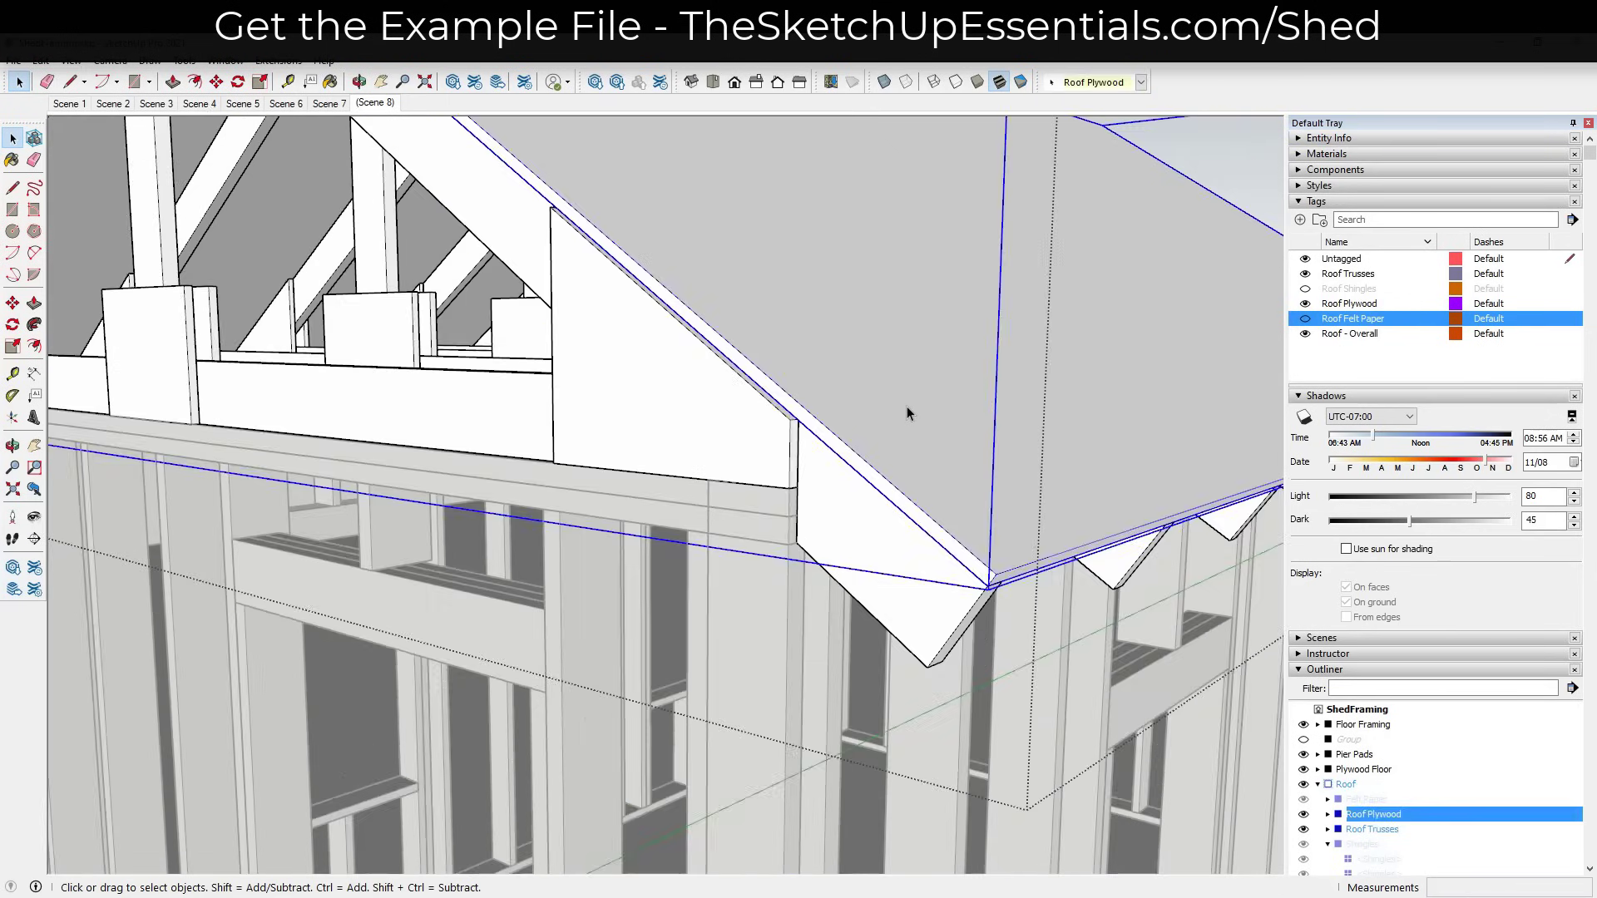
{"action": "scroll", "coordinate": [907, 399], "scroll_direction": "down", "scroll_amount": 8}
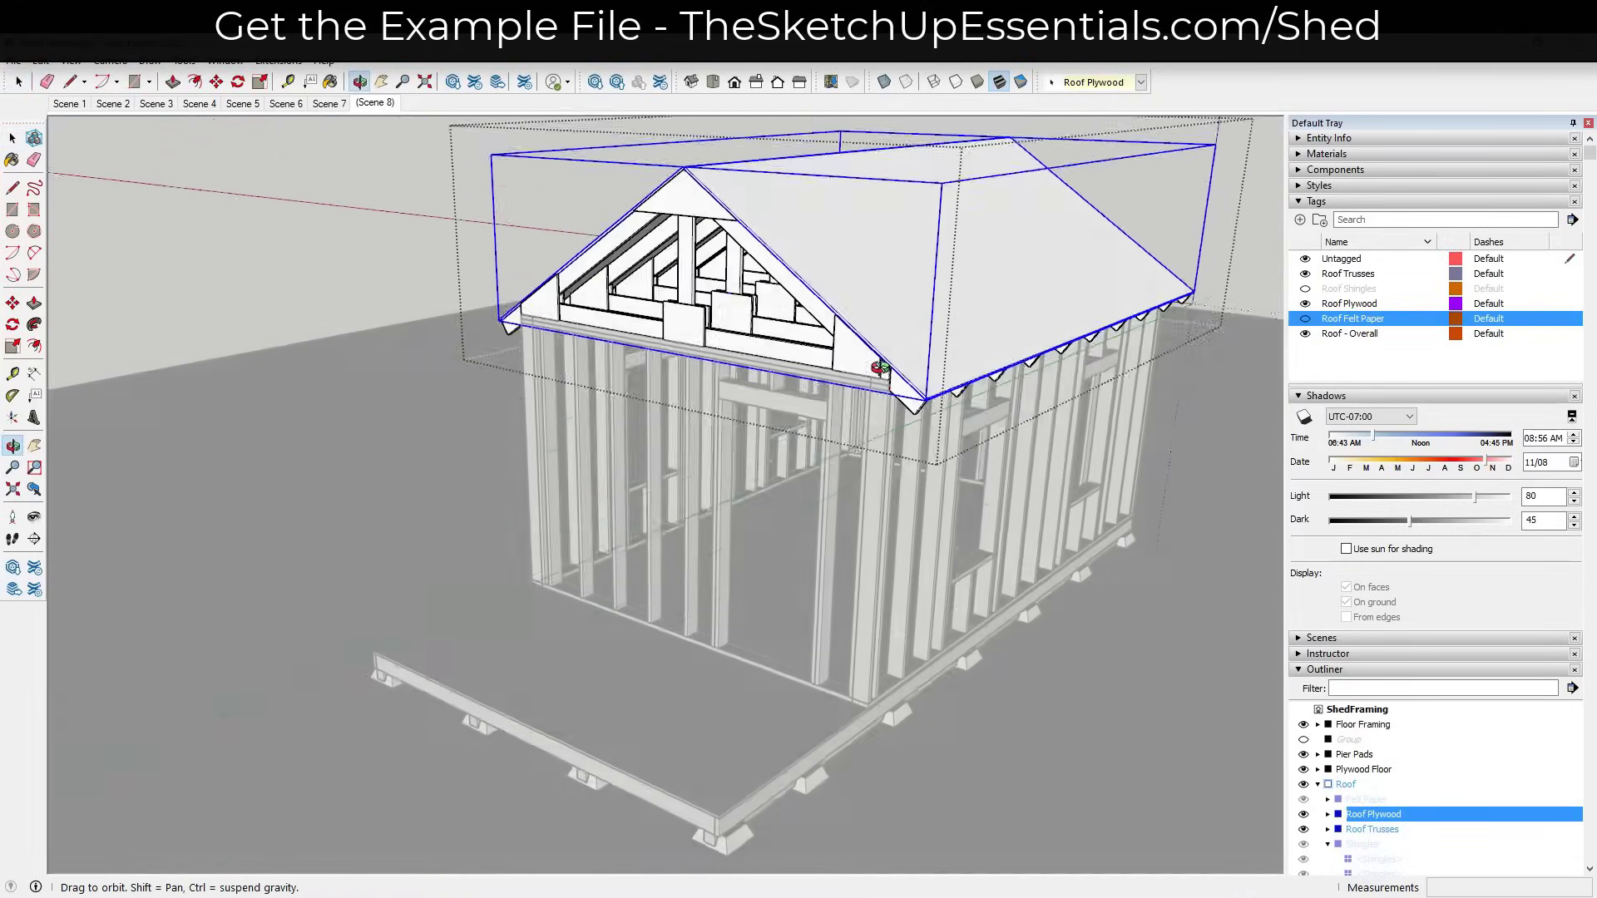
{"action": "scroll", "coordinate": [1165, 287], "scroll_direction": "up", "scroll_amount": 3}
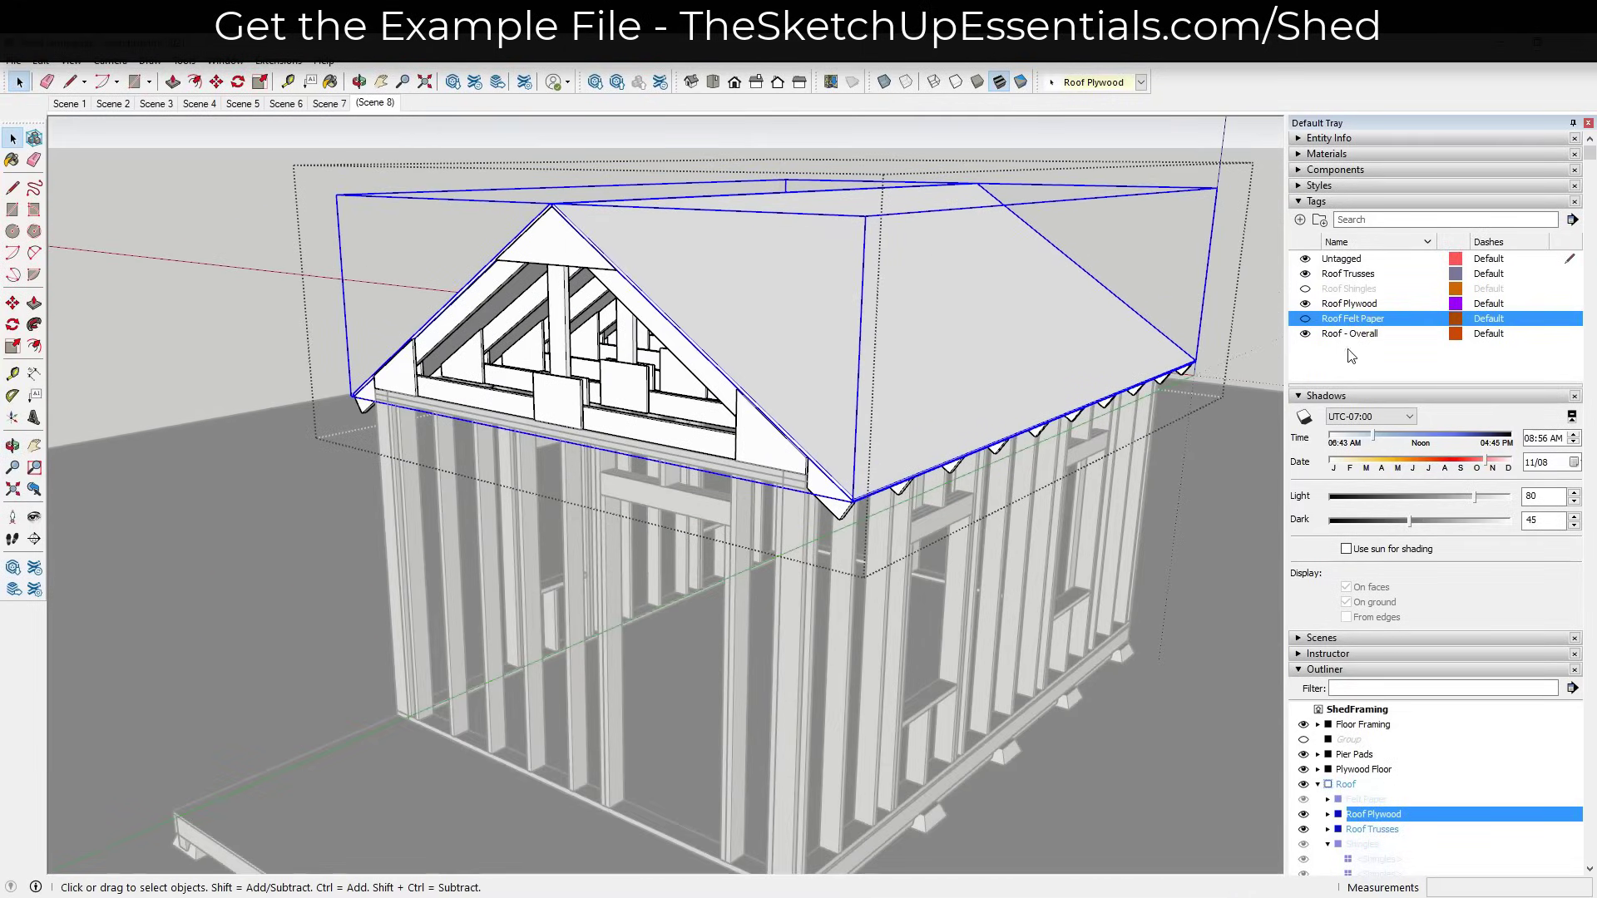
{"action": "left_click", "coordinate": [1327, 154]}
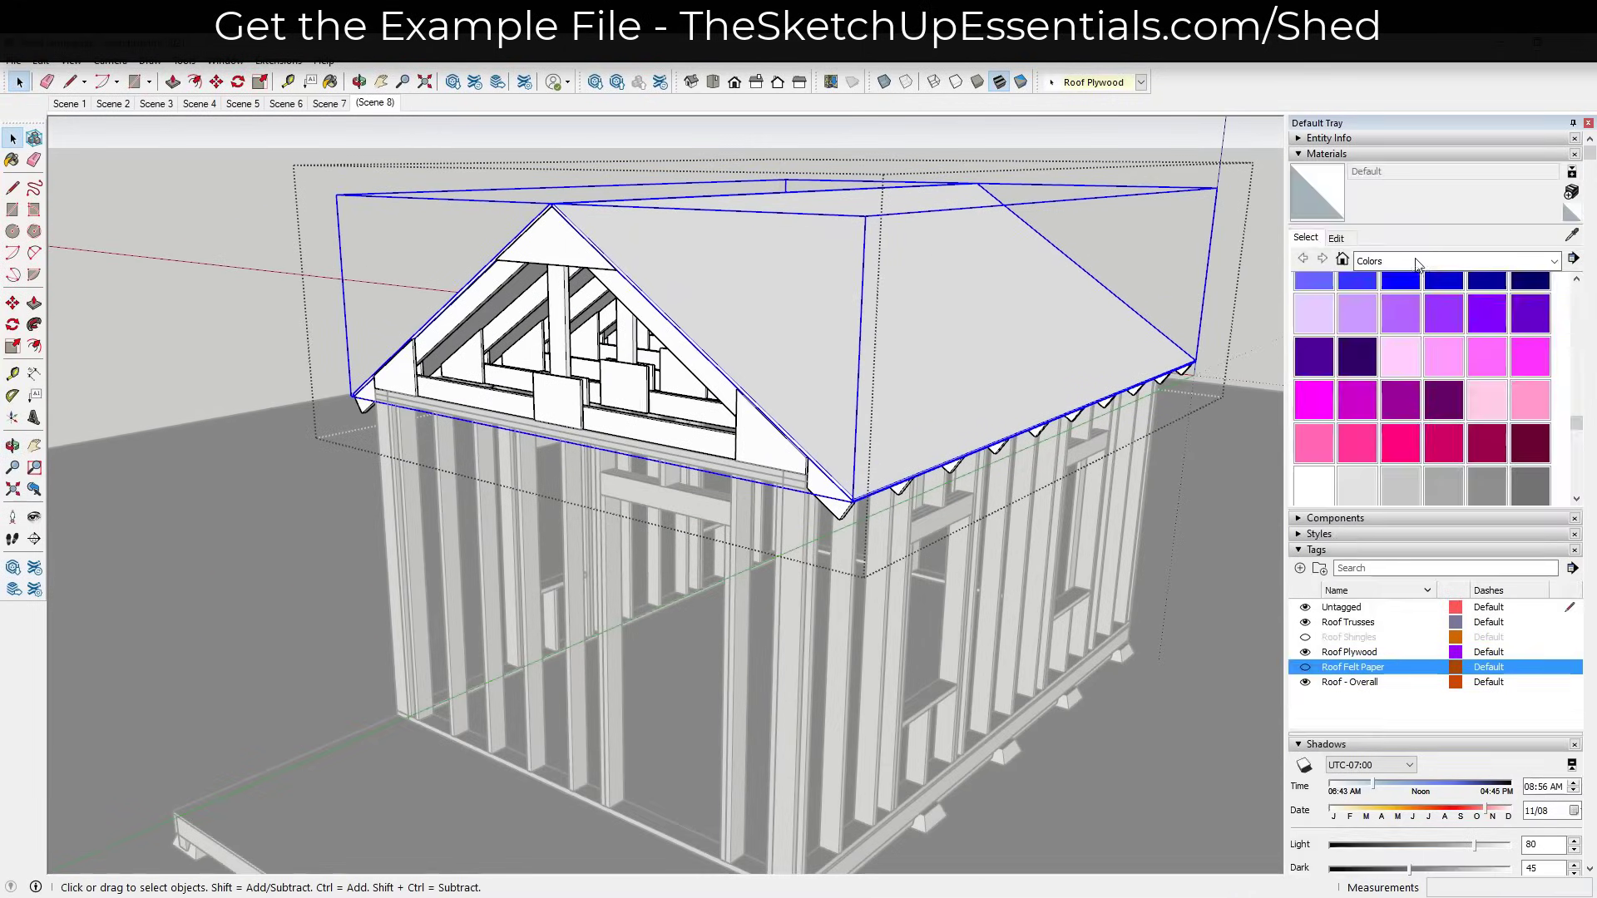
{"action": "left_click", "coordinate": [1553, 261]}
{"action": "left_click", "coordinate": [1387, 478]}
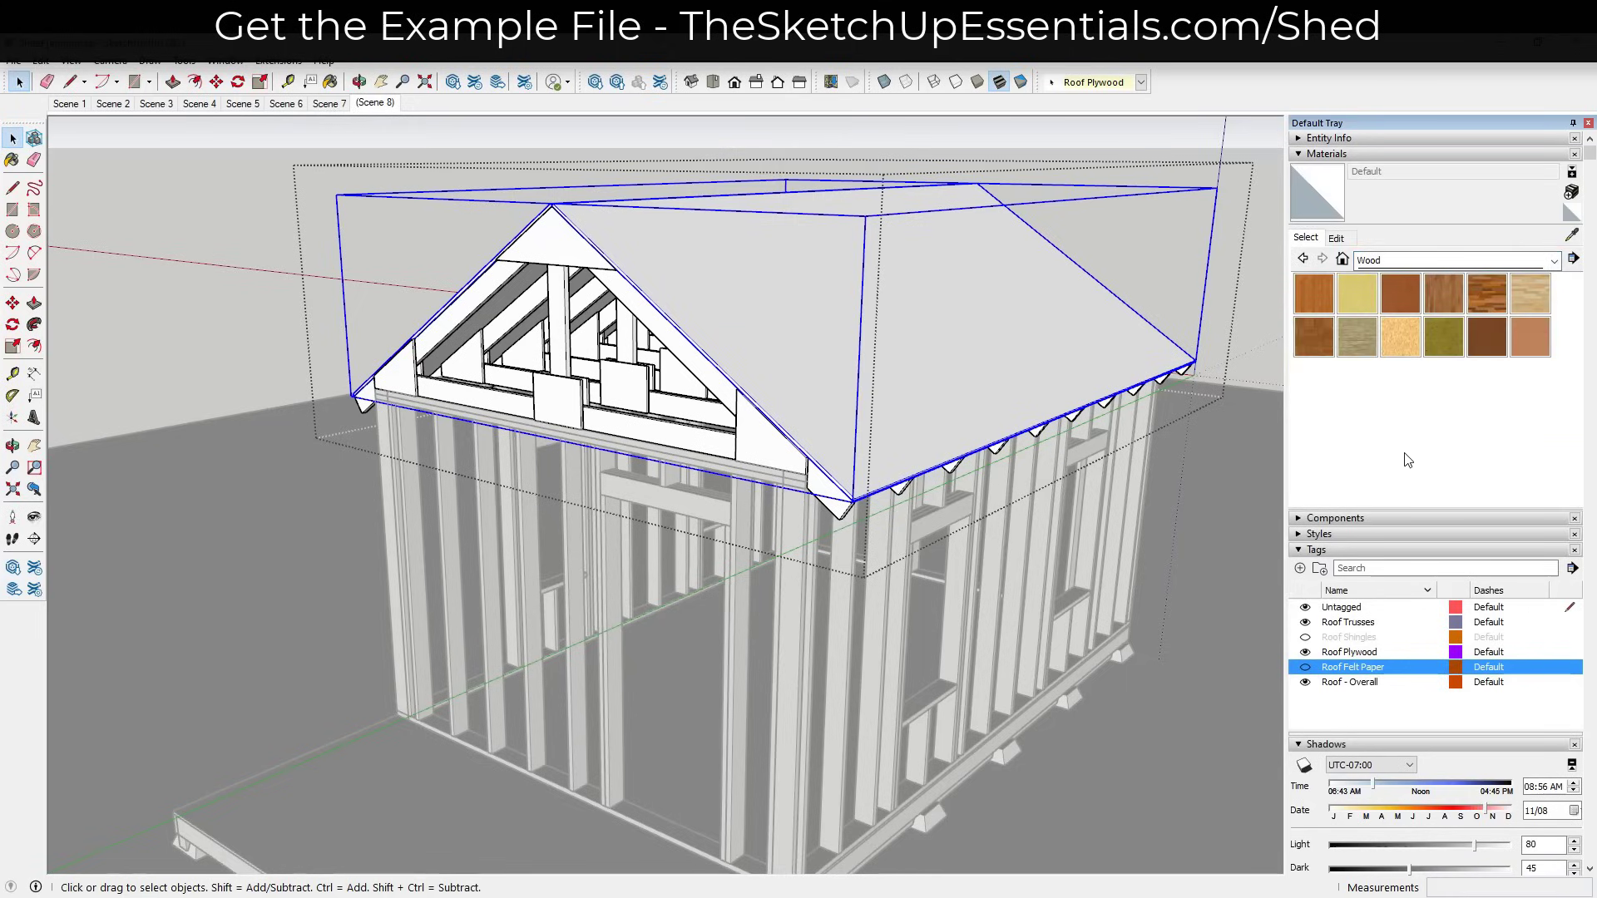
{"action": "left_click", "coordinate": [1443, 335]}
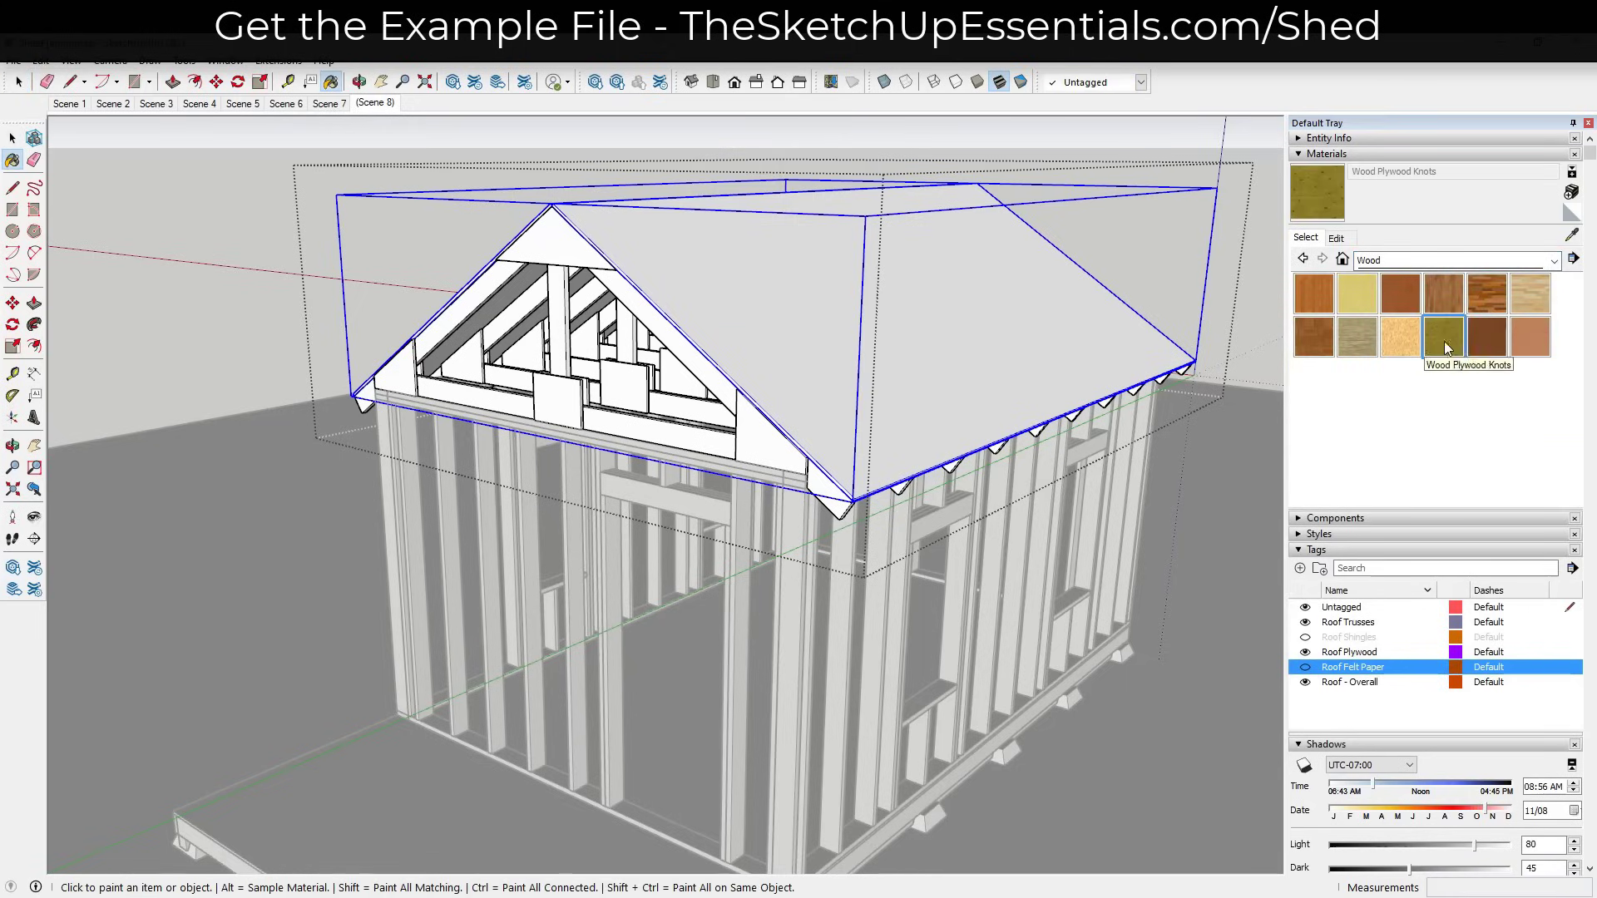
{"action": "left_click", "coordinate": [748, 316]}
{"action": "mouse_move", "coordinate": [749, 316]}
{"action": "middle_mouse_down"}
{"action": "mouse_move", "coordinate": [723, 342]}
{"action": "mouse_move", "coordinate": [1068, 379]}
{"action": "mouse_move", "coordinate": [1210, 586]}
{"action": "middle_mouse_up"}
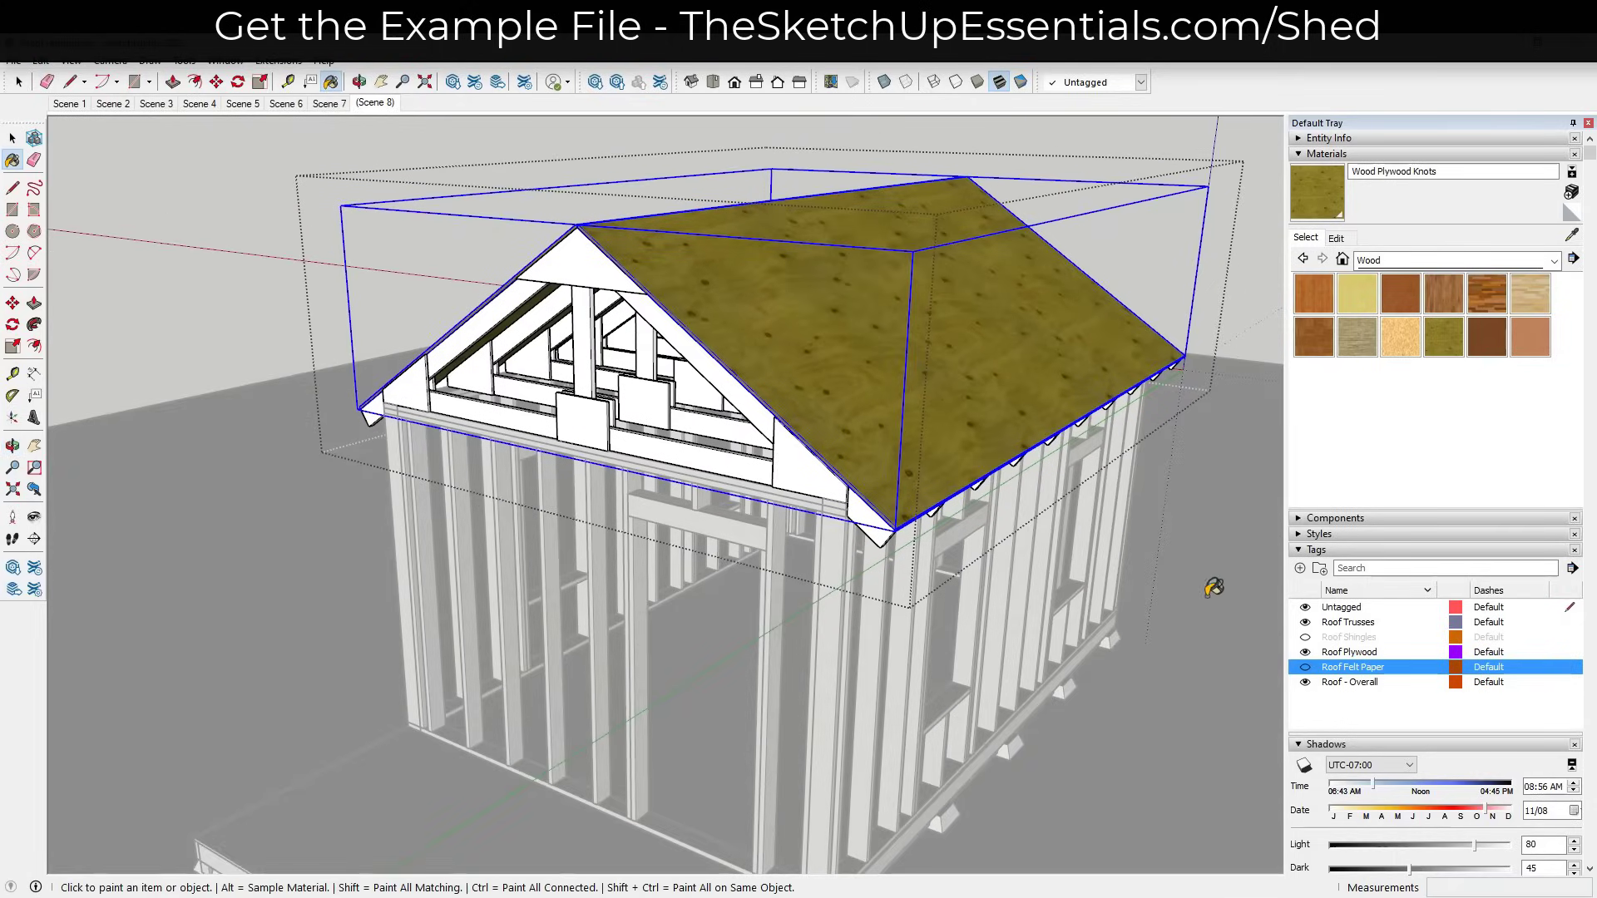
Show the Roof Felt Paper tag again and paint the felt paper layer with a near-black color from the Colors collection.
{"action": "left_click", "coordinate": [1304, 668]}
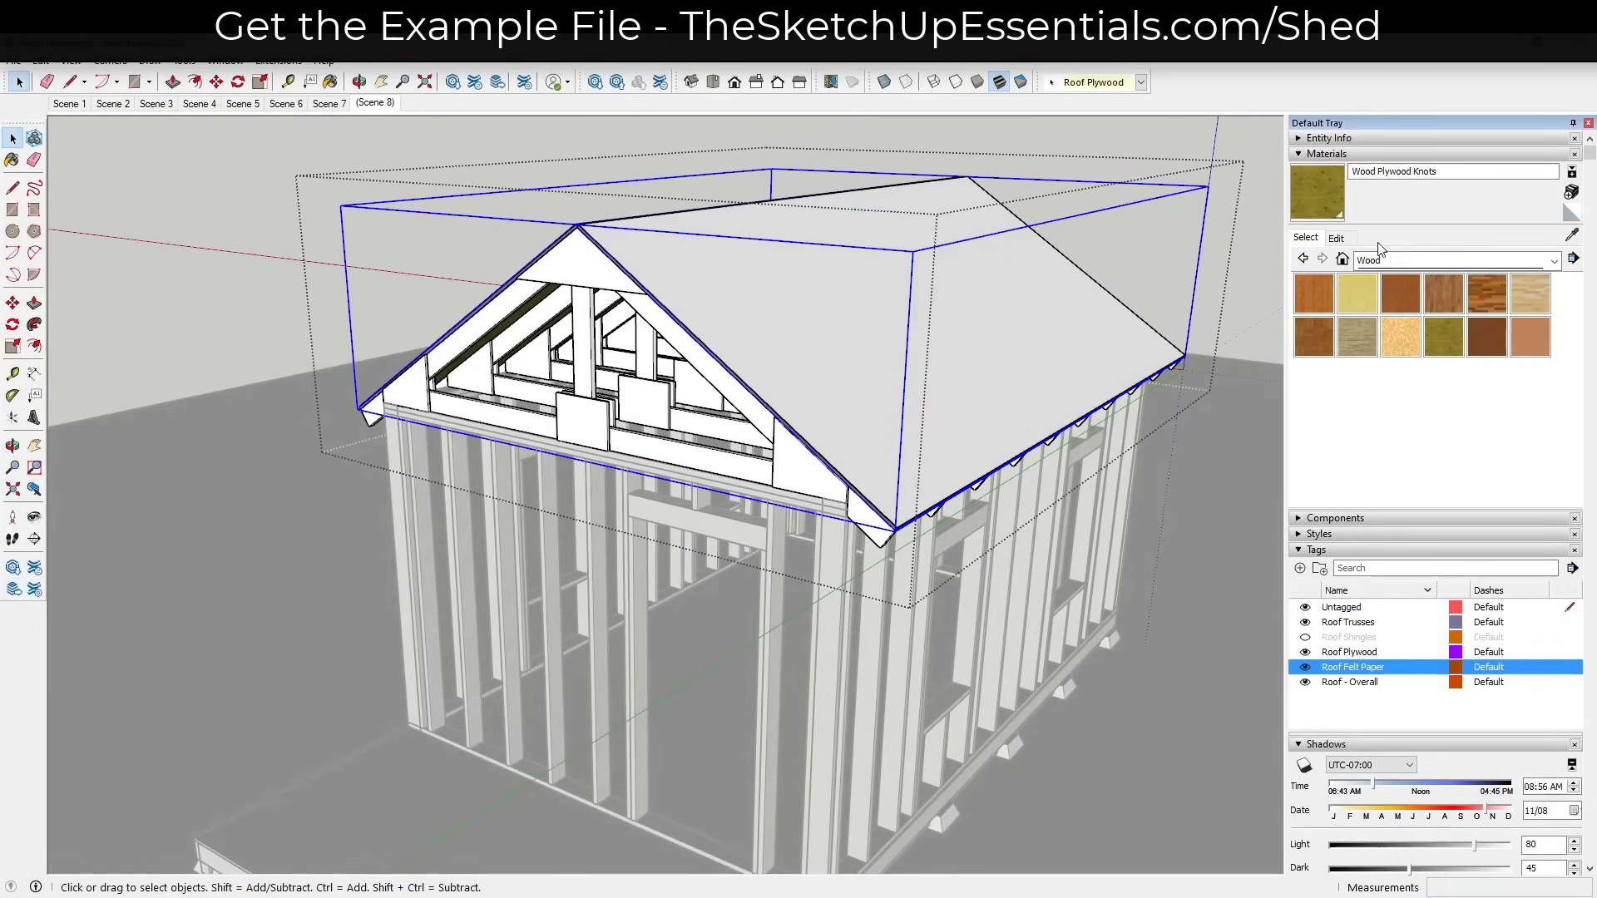
{"action": "left_click", "coordinate": [1413, 260]}
{"action": "left_click", "coordinate": [1428, 331]}
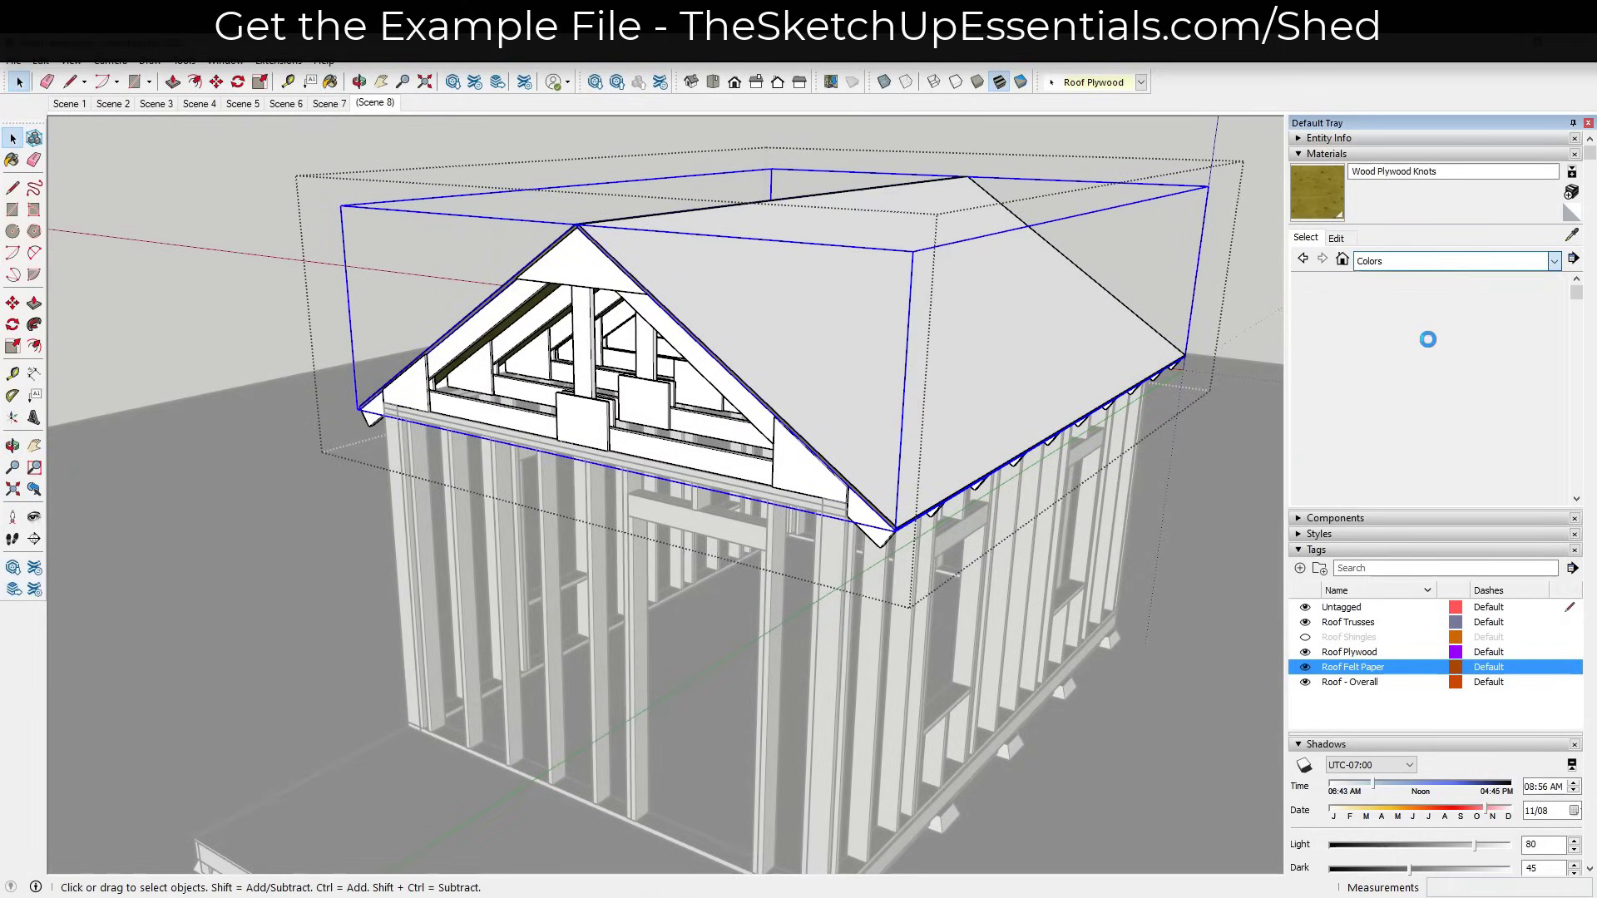
{"action": "scroll", "coordinate": [1481, 316], "scroll_direction": "down", "scroll_amount": 5}
{"action": "scroll", "coordinate": [1481, 317], "scroll_direction": "up", "scroll_amount": 2}
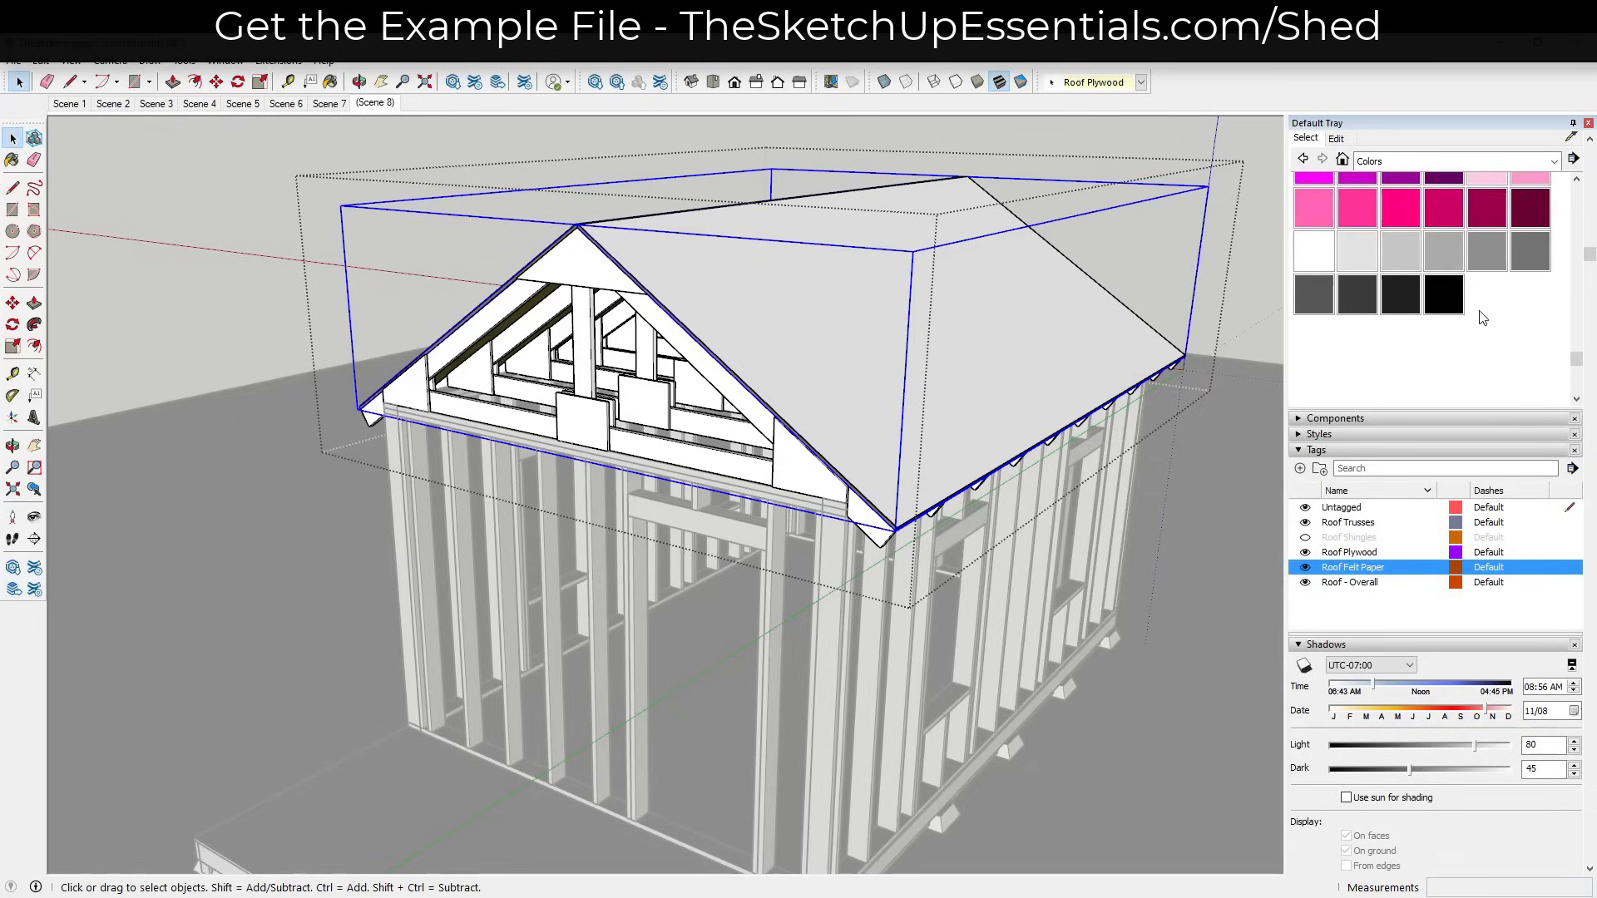
{"action": "left_click", "coordinate": [1412, 304]}
{"action": "left_click", "coordinate": [921, 343]}
{"action": "key", "text": "space"}
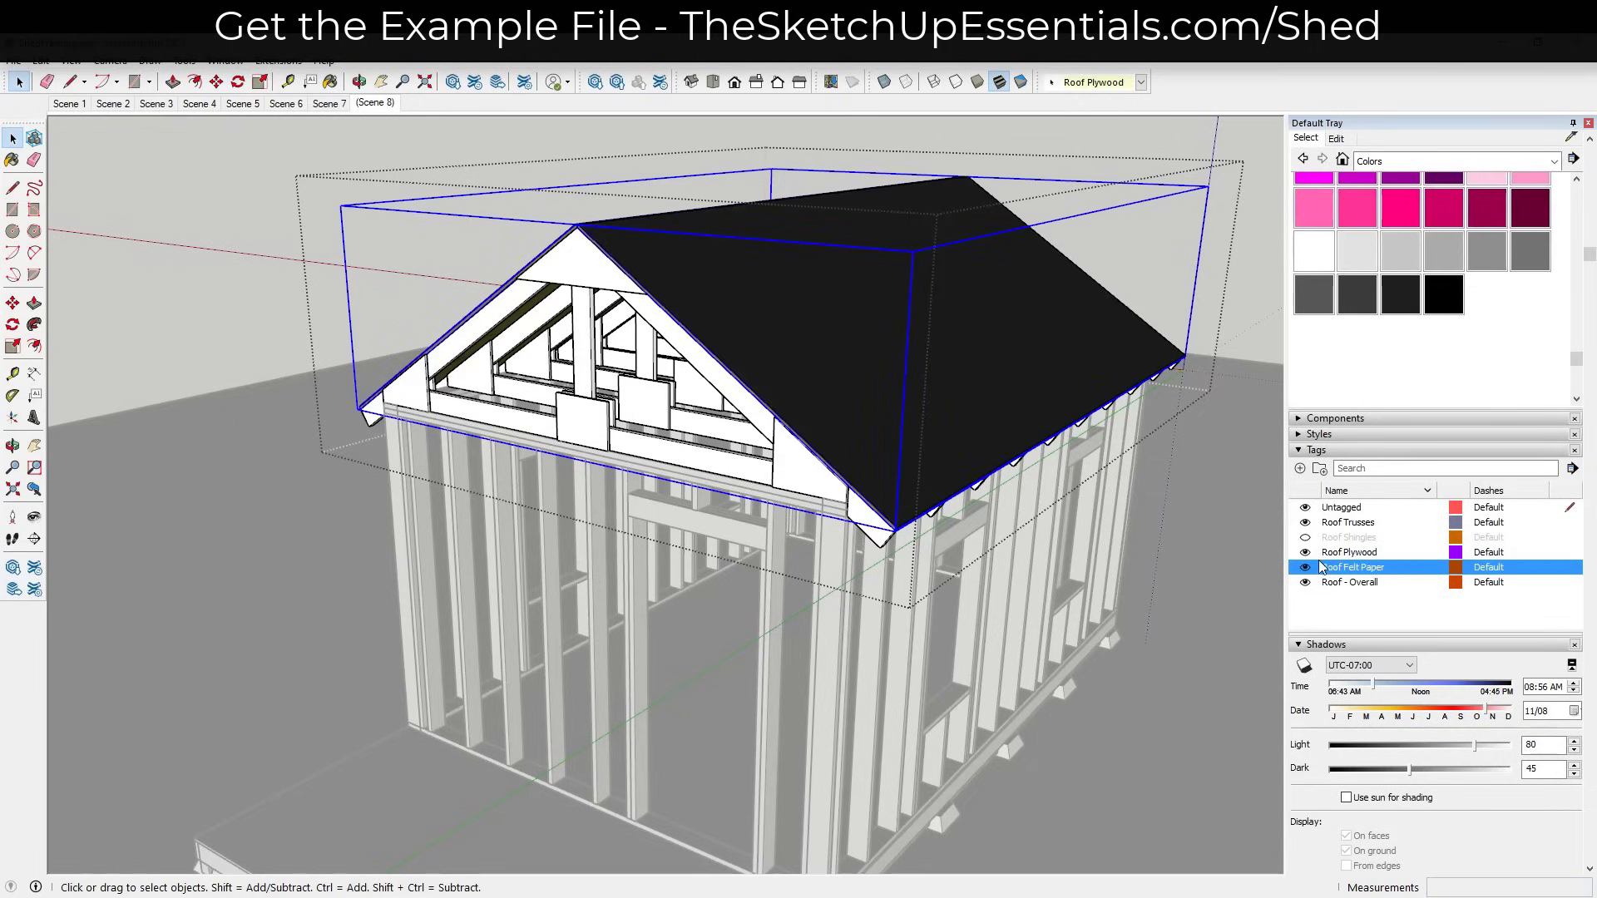
Show the Roof Shingles tag and paint the shingles layer with the Roofing Shingles Asphalt material, leaving the Roof group when finished.
{"action": "left_click", "coordinate": [1305, 537]}
{"action": "scroll", "coordinate": [1402, 241], "scroll_direction": "up", "scroll_amount": 10}
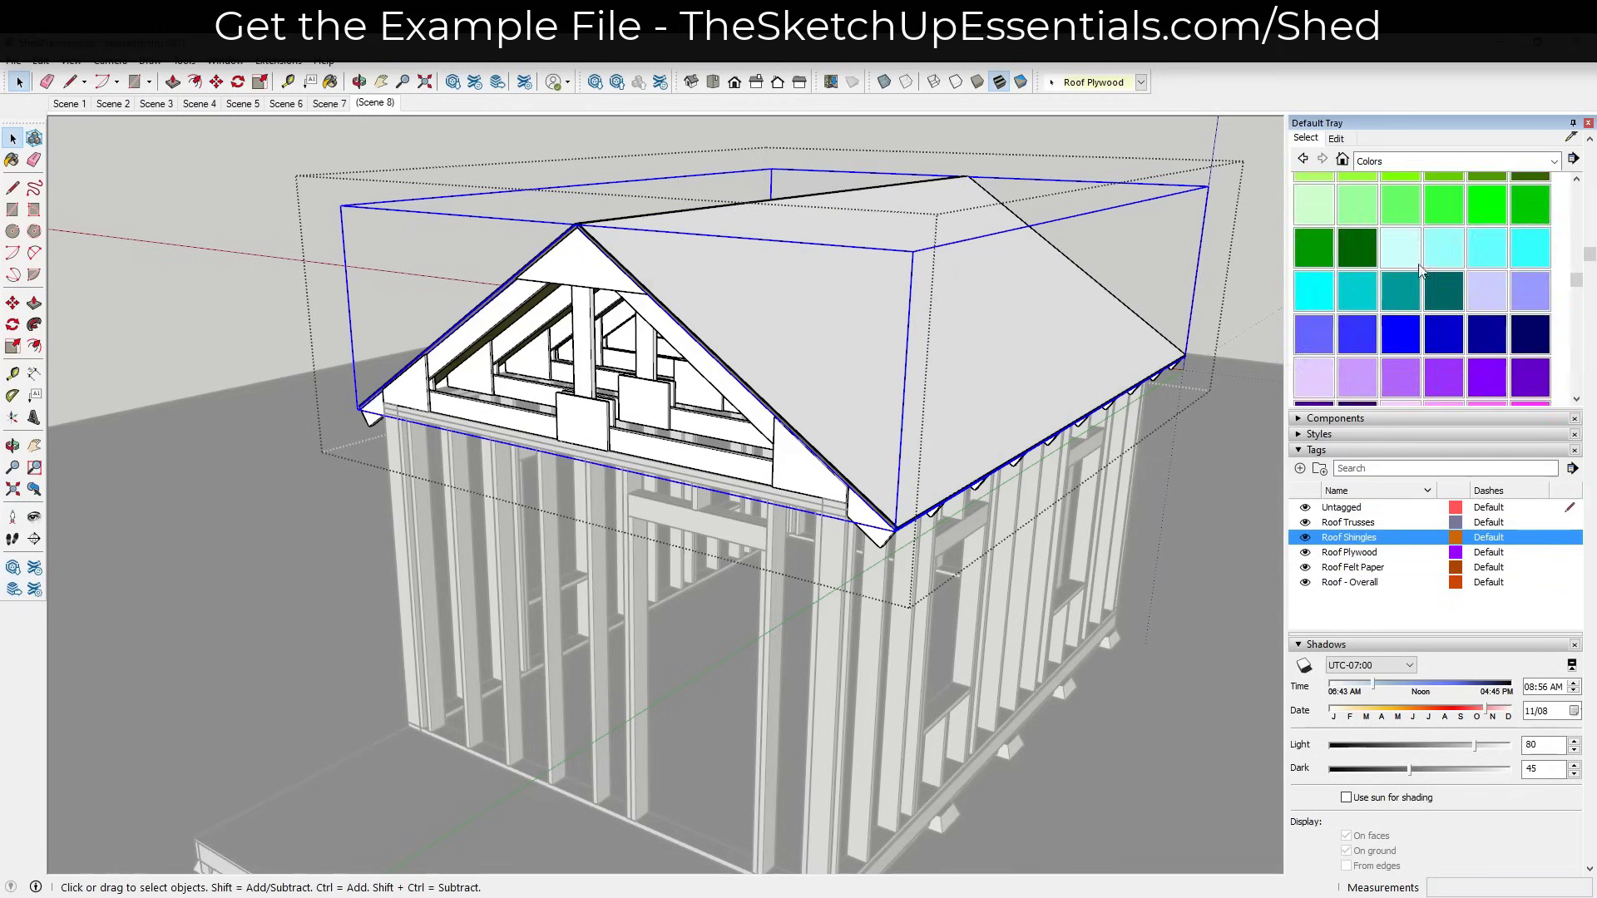
{"action": "left_click", "coordinate": [1411, 161]}
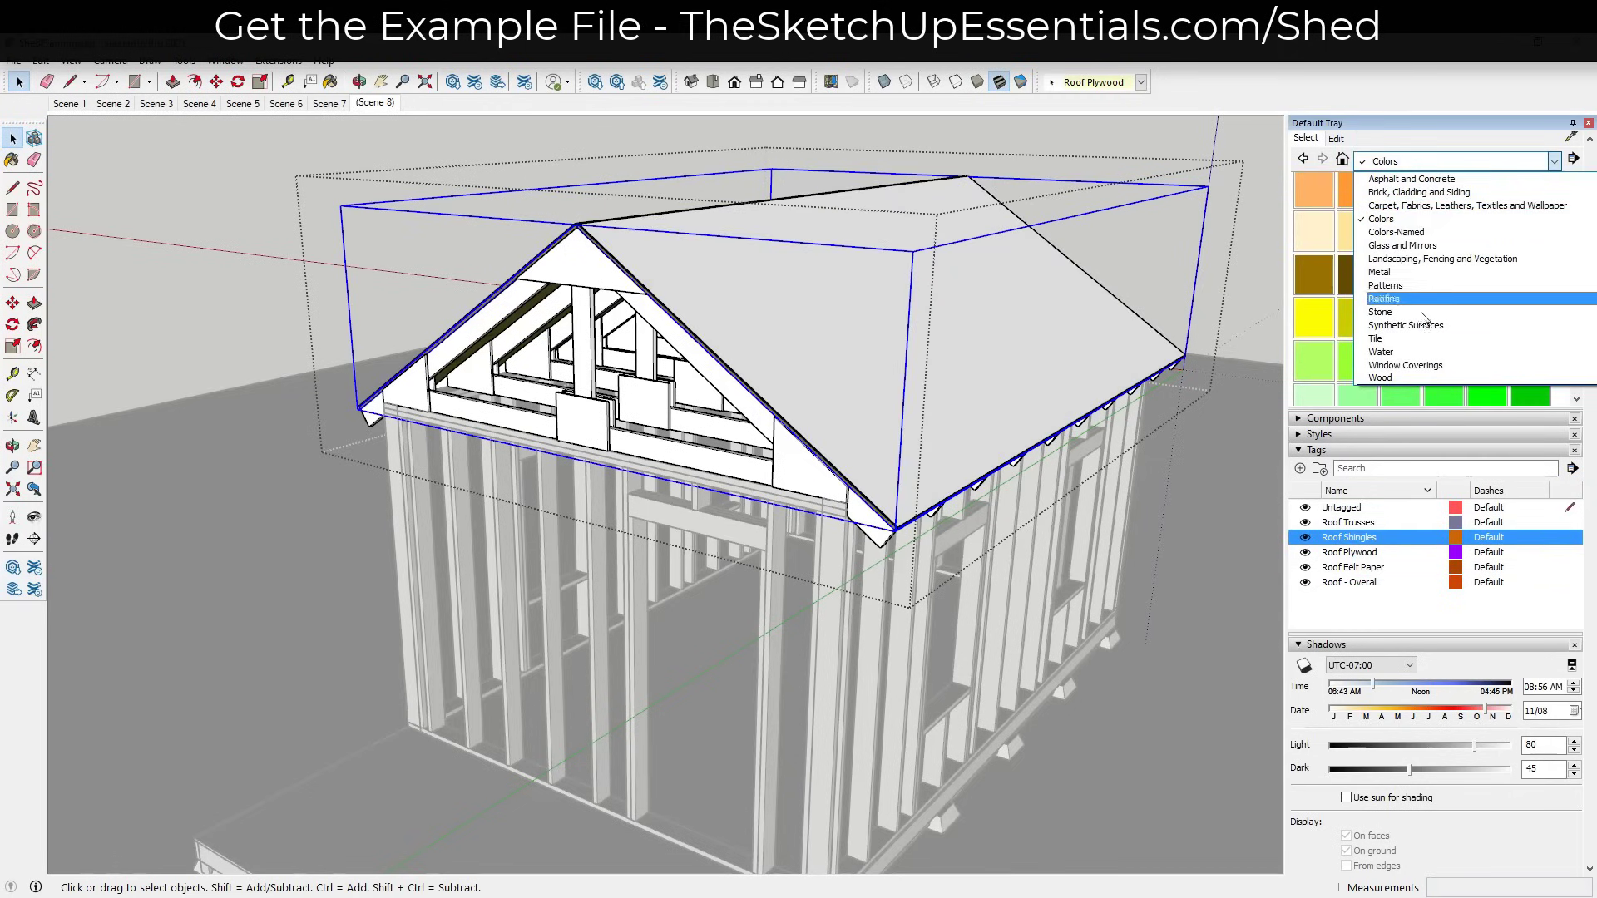
{"action": "left_click", "coordinate": [1384, 298]}
{"action": "middle_click_drag", "start_coordinate": [839, 316], "coordinate": [775, 298]}
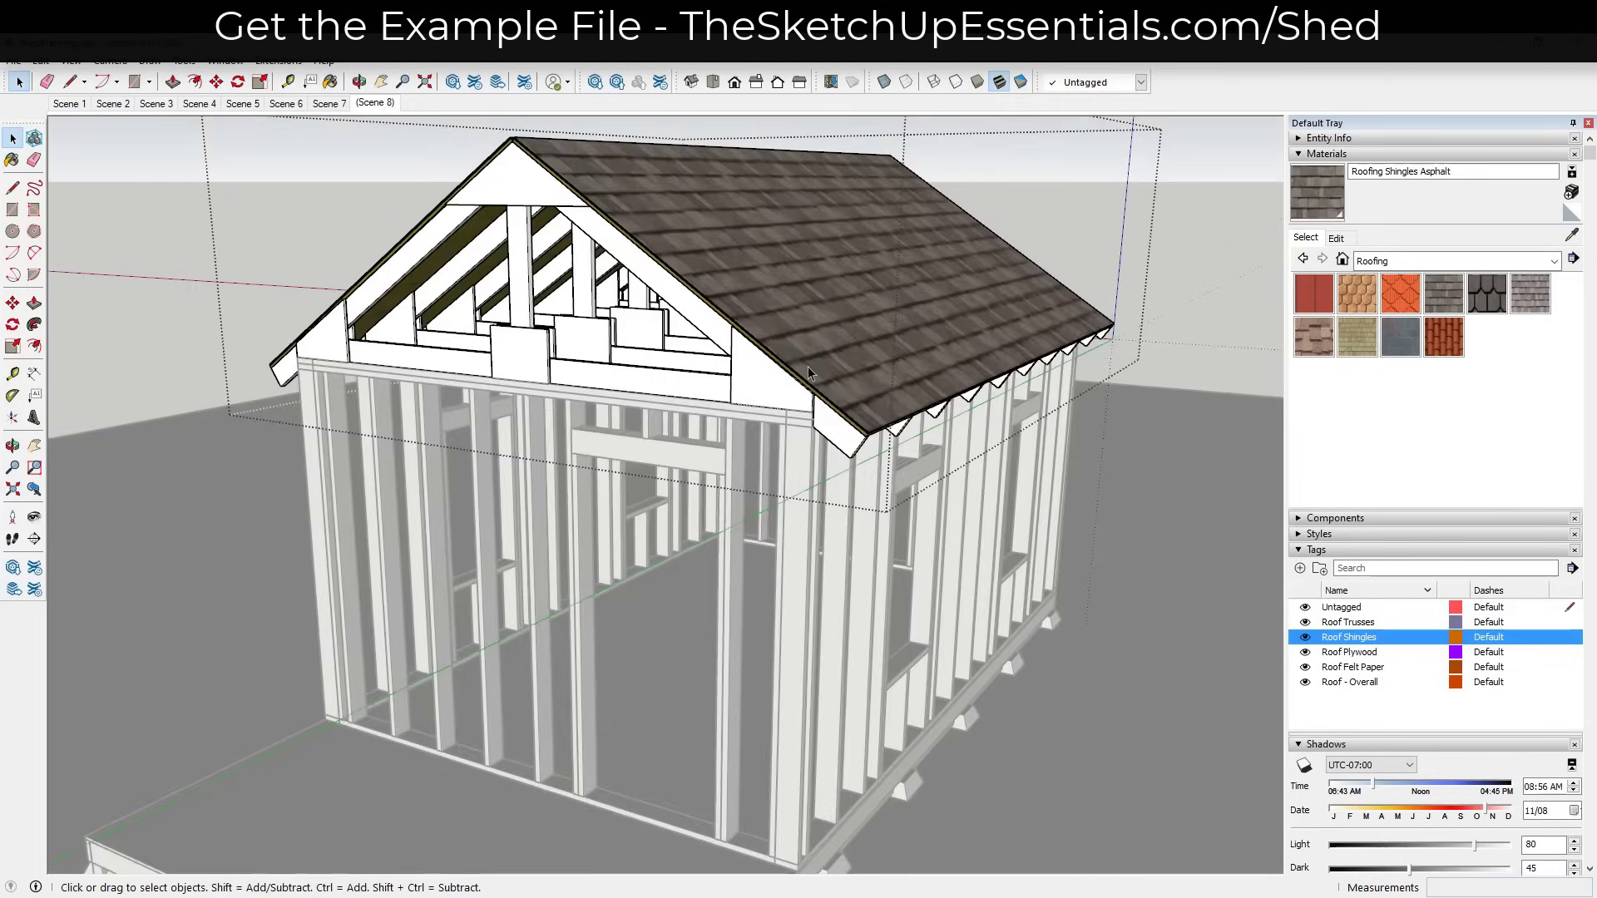
{"action": "scroll", "coordinate": [846, 368], "scroll_direction": "up", "scroll_amount": 3}
{"action": "middle_click_drag", "start_coordinate": [846, 368], "coordinate": [1073, 352]}
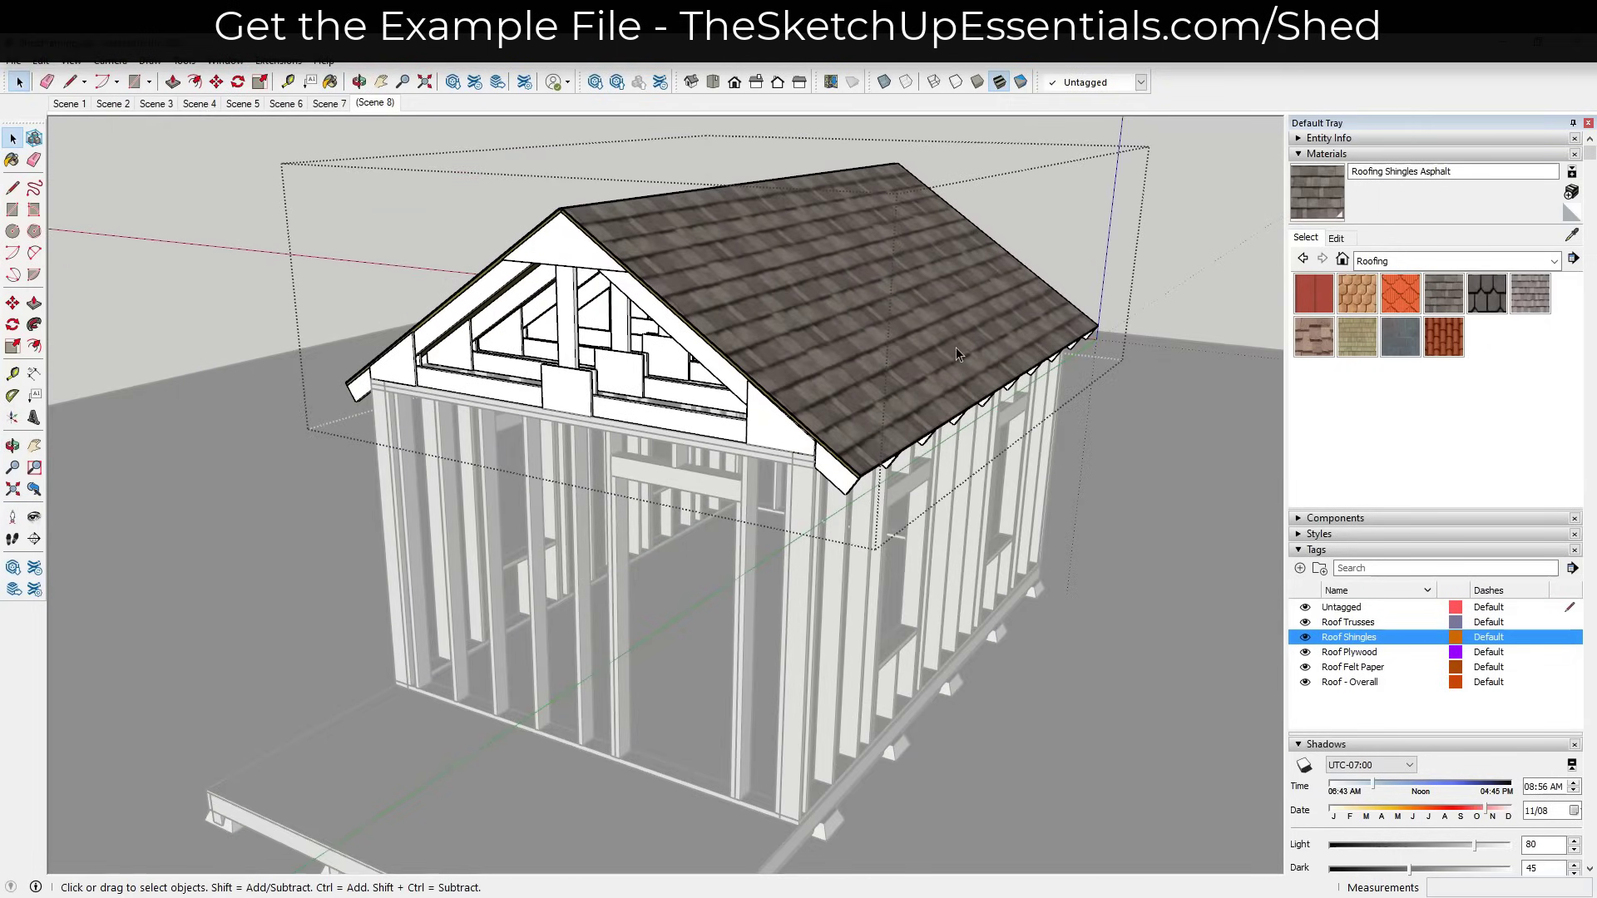
{"action": "left_click", "coordinate": [1040, 183]}
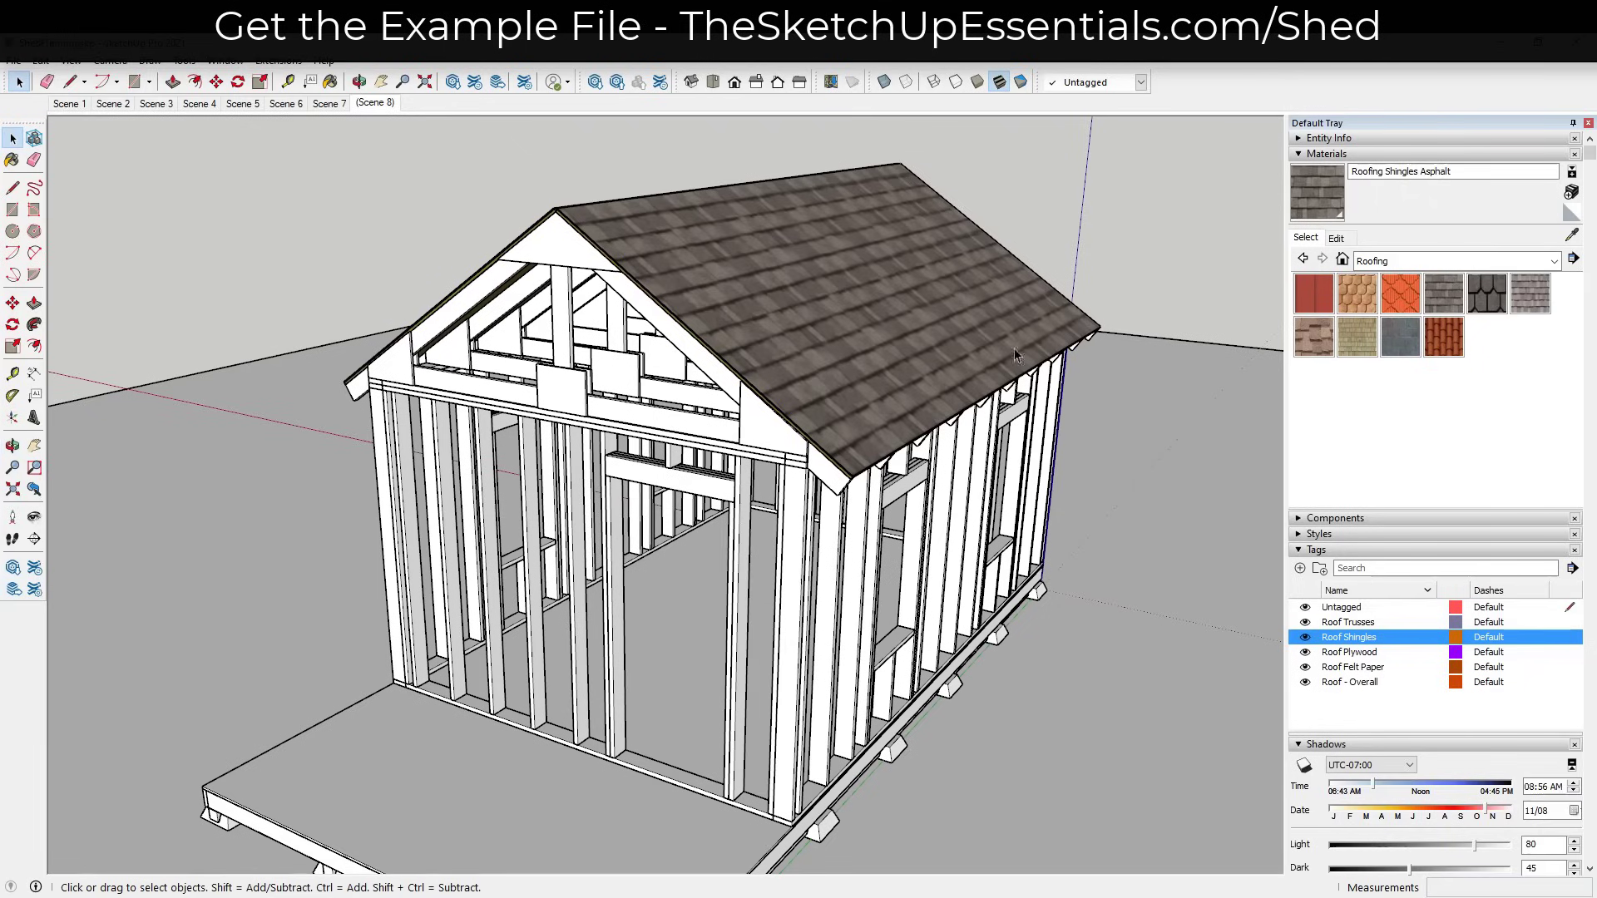
Place a vertical section plane inside the Shingles group, cutting the shingles back to the rear part of the roof, with the default name.
{"action": "scroll", "coordinate": [1362, 691], "scroll_direction": "down", "scroll_amount": 8}
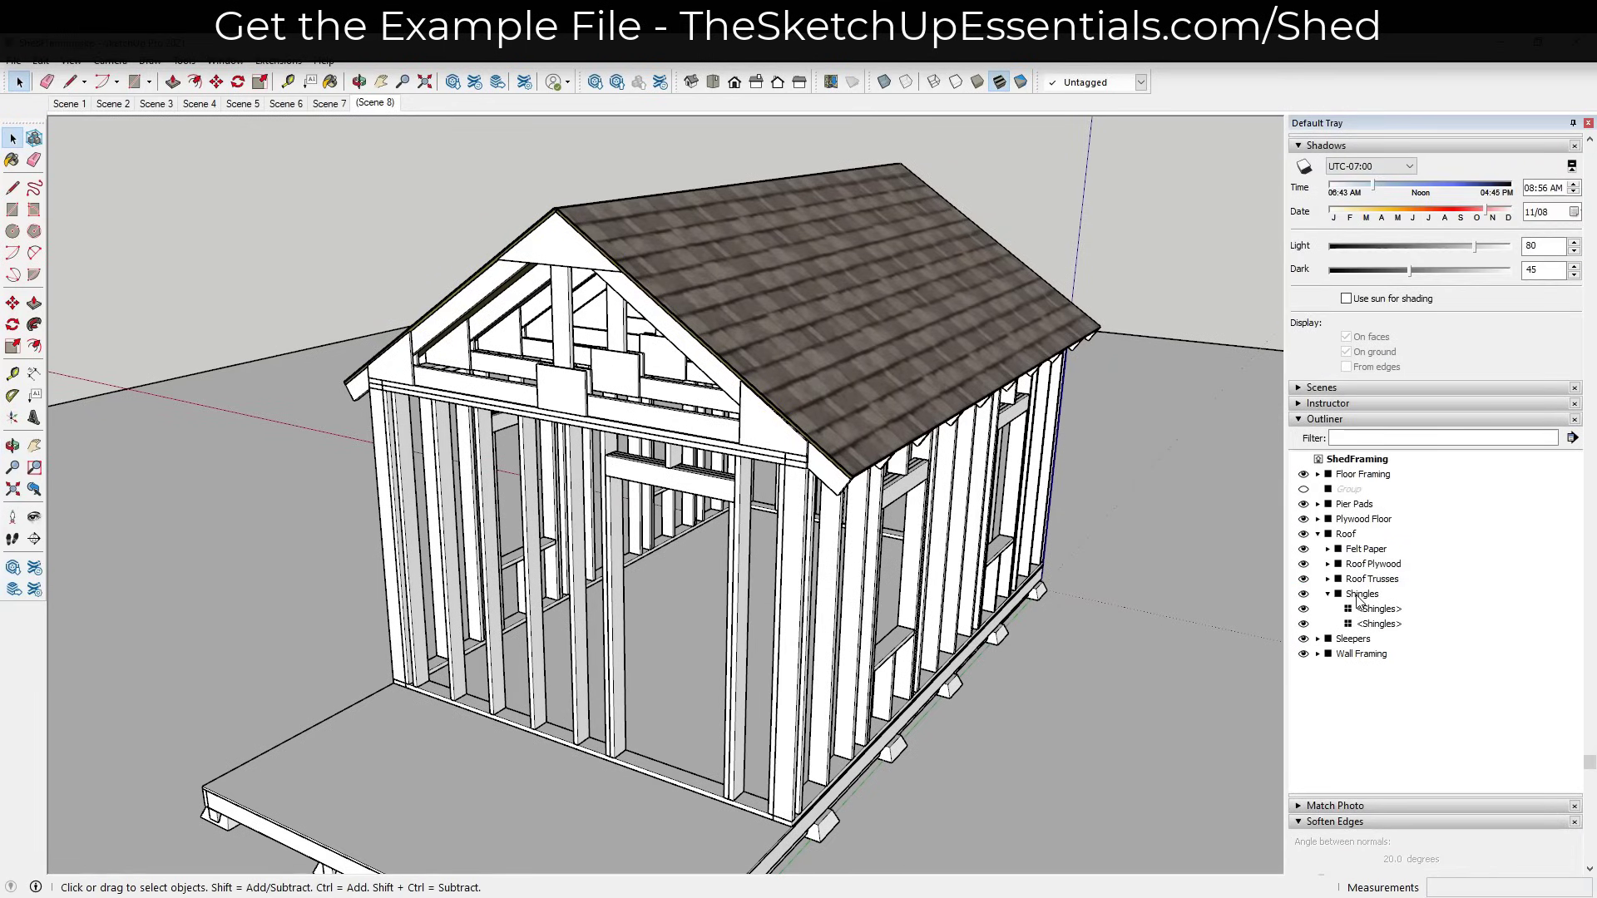
{"action": "double_click", "coordinate": [1358, 595]}
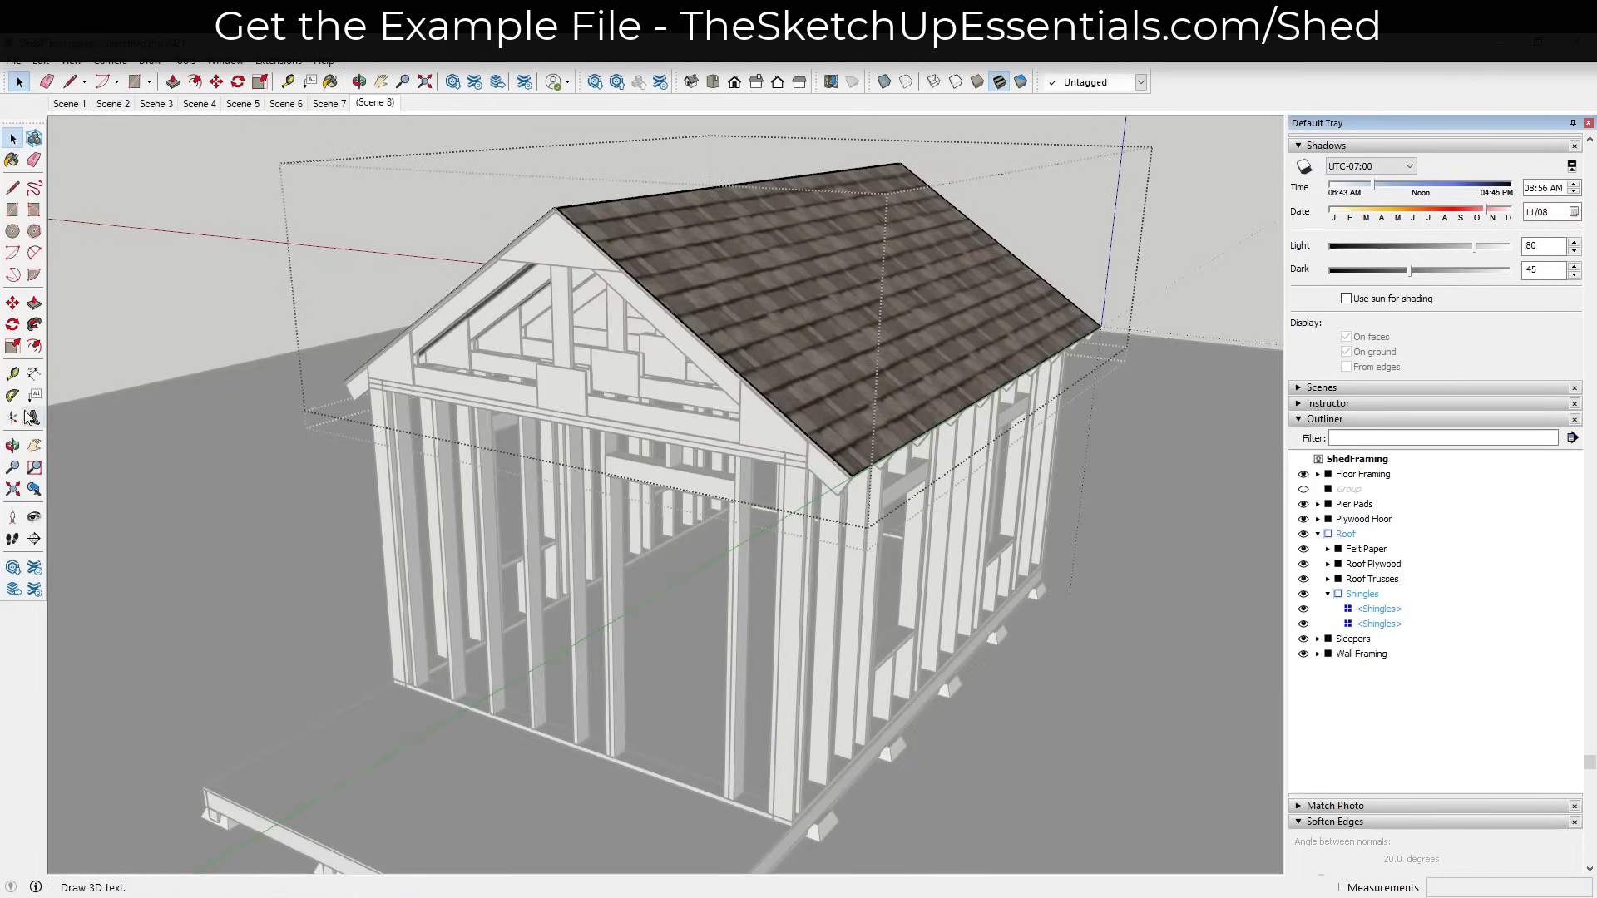
{"action": "left_click", "coordinate": [34, 539]}
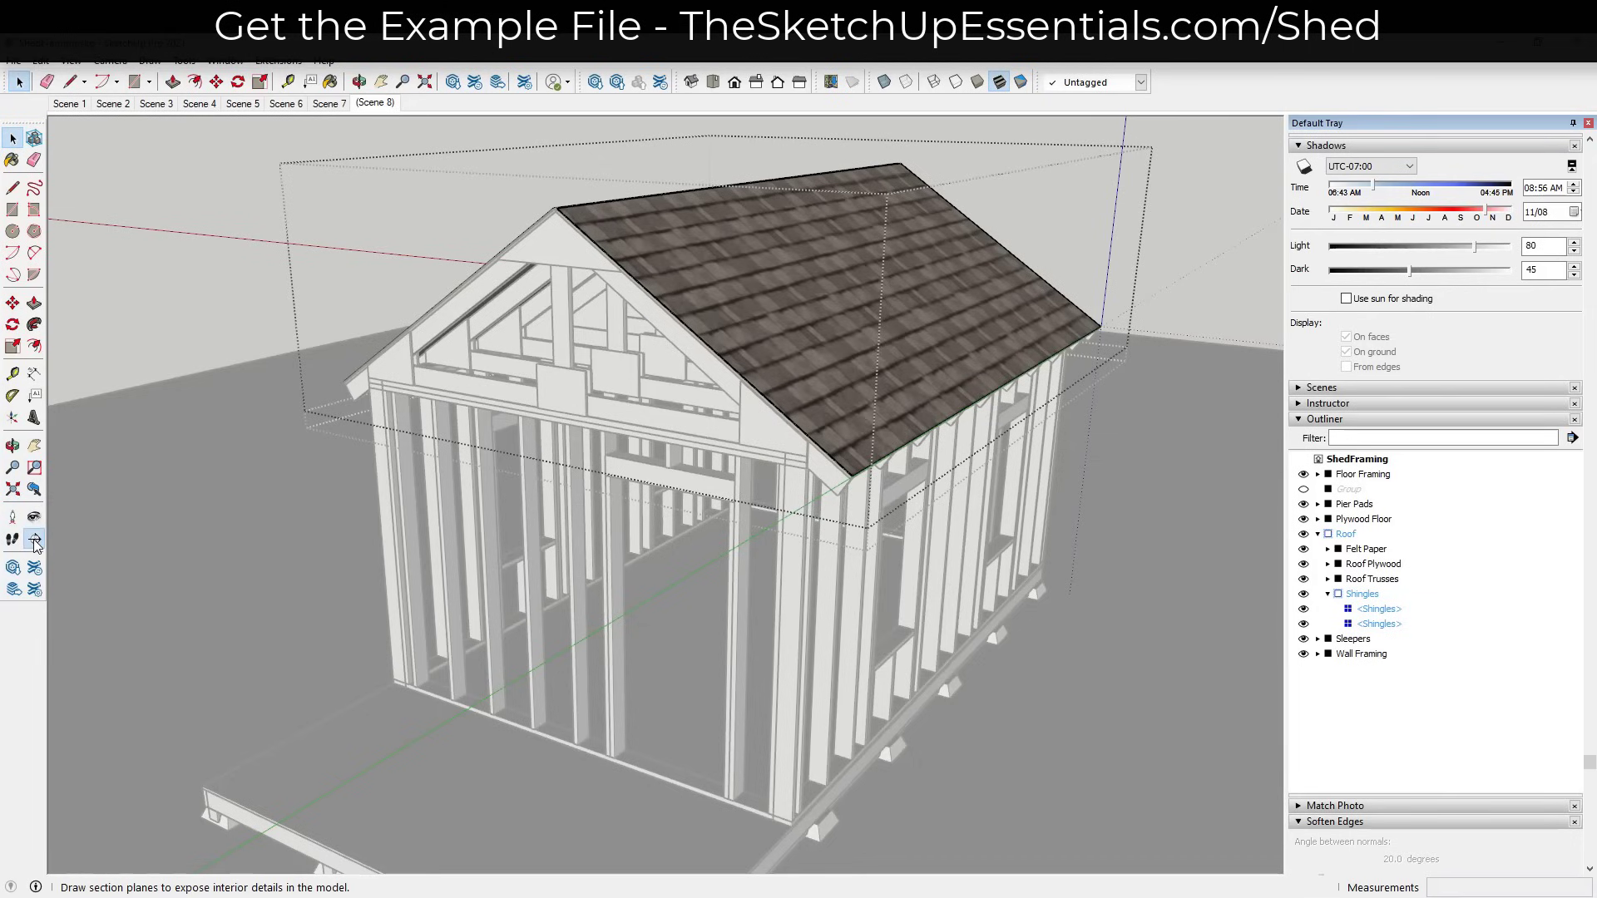
{"action": "left_click", "coordinate": [925, 261]}
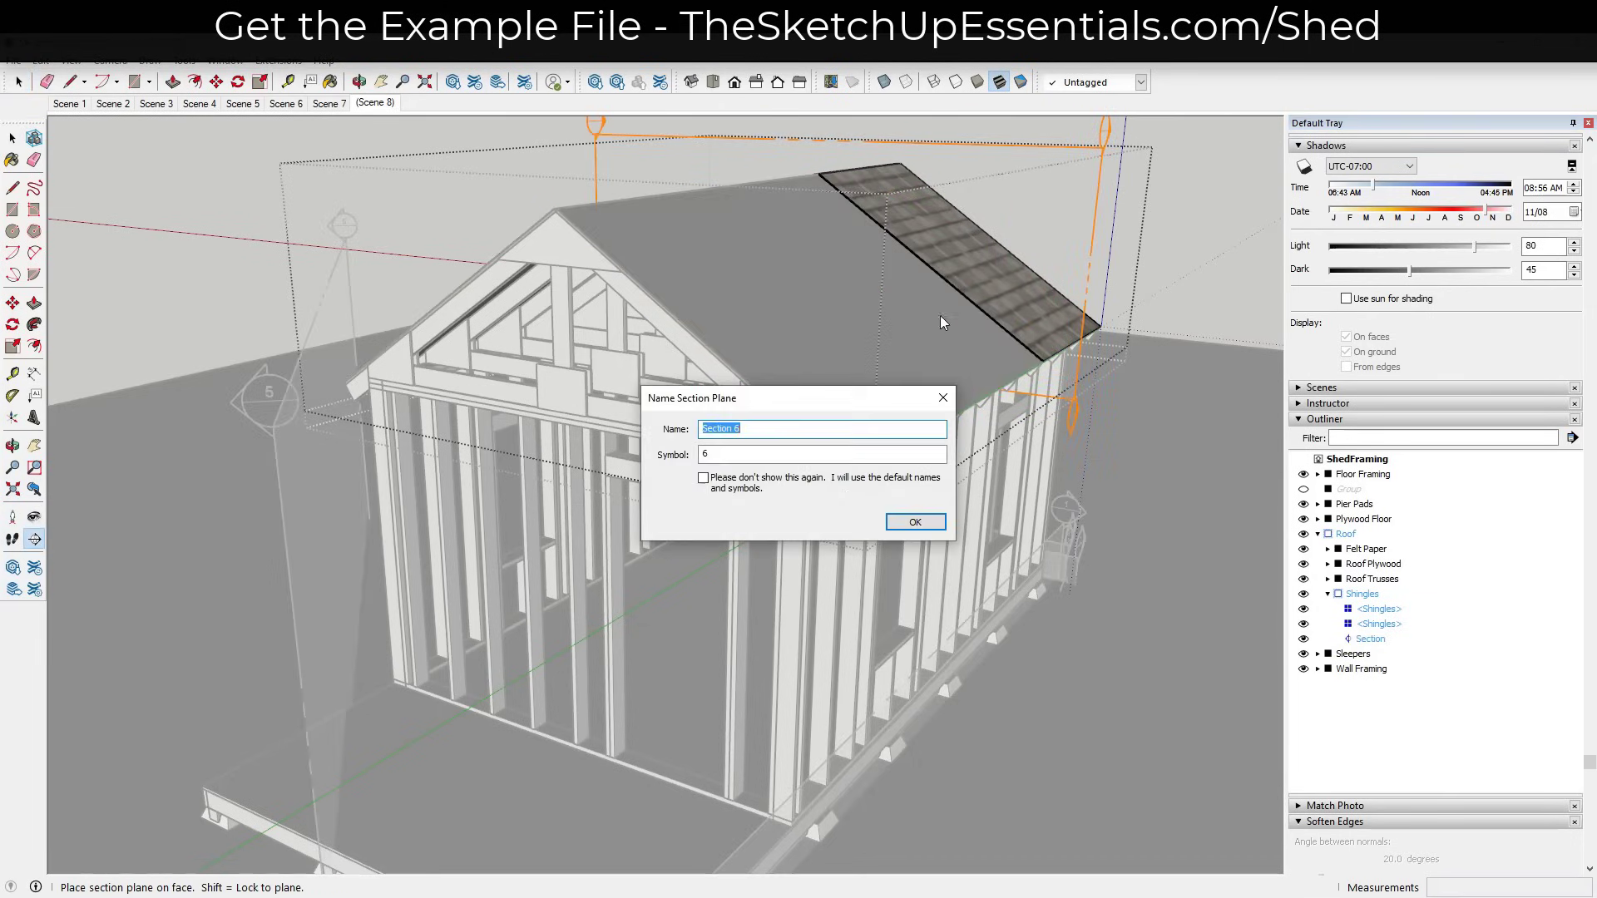
{"action": "left_click", "coordinate": [906, 522]}
{"action": "middle_click_drag", "start_coordinate": [907, 522], "coordinate": [1051, 229]}
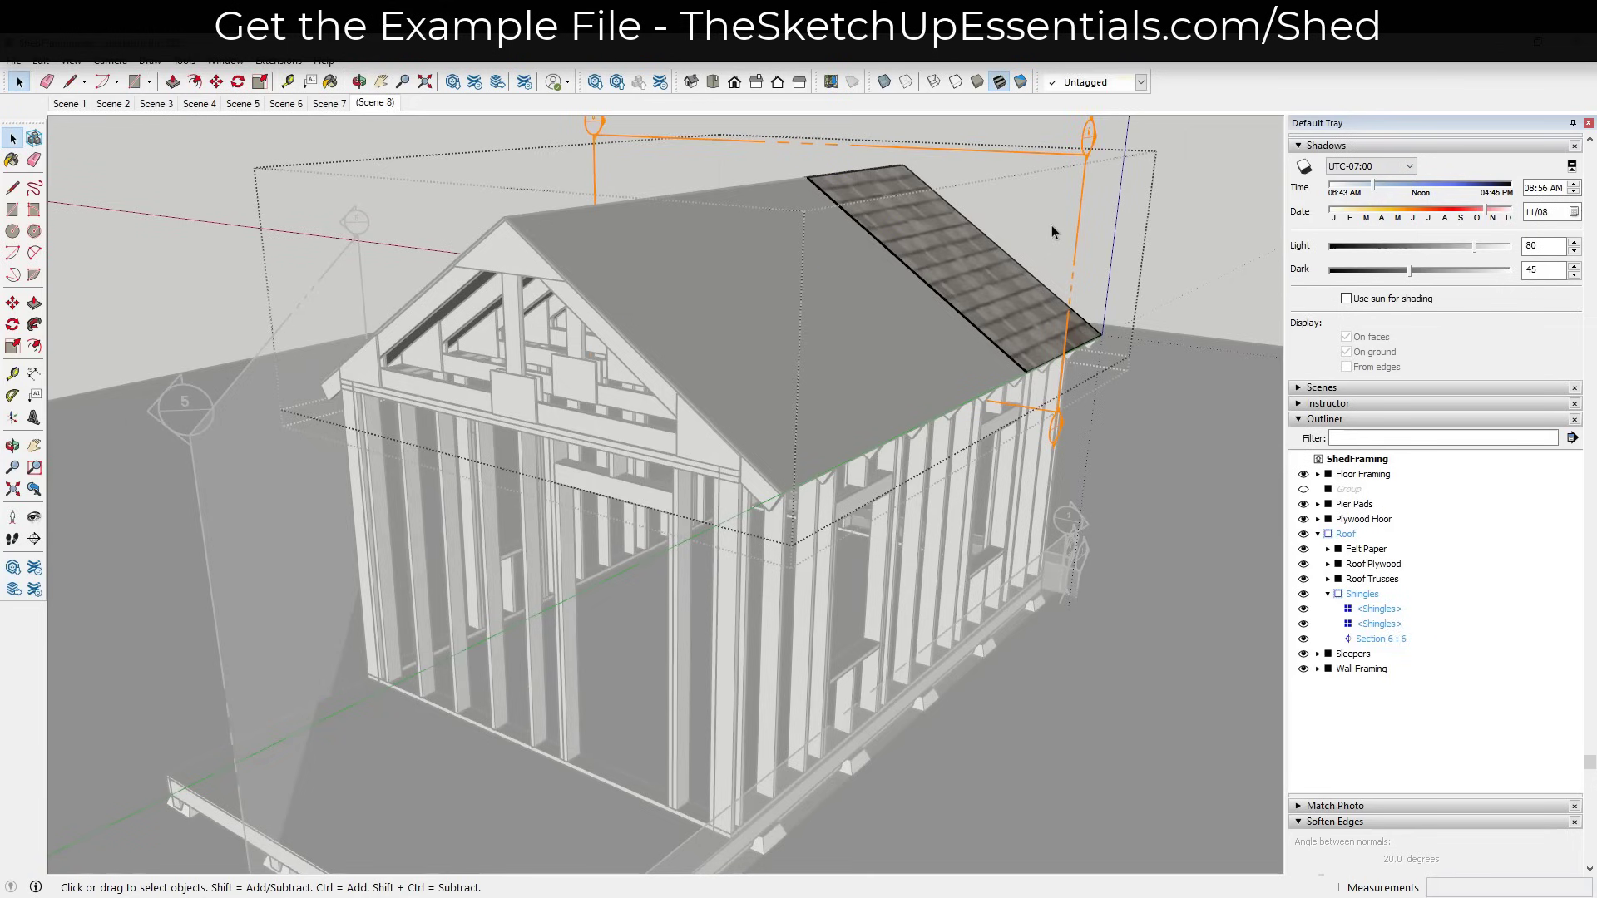
{"action": "left_click", "coordinate": [1174, 213]}
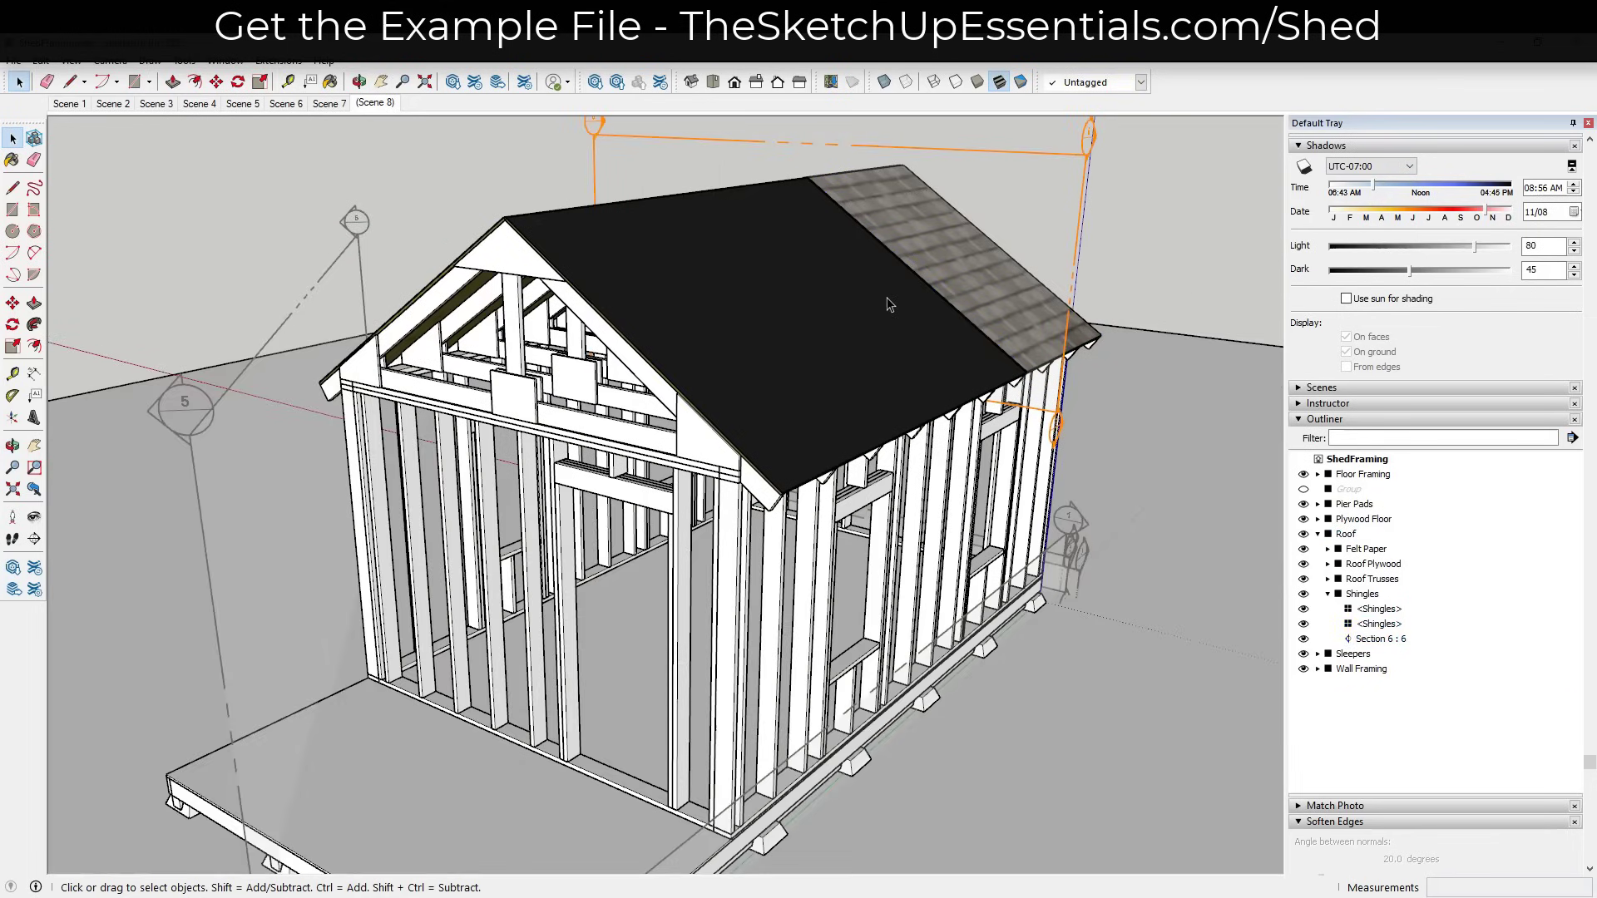
Place a parallel section plane inside the Felt Paper group, farther toward the front gable, exposing the plywood beneath, with the default name.
{"action": "left_click", "coordinate": [850, 316]}
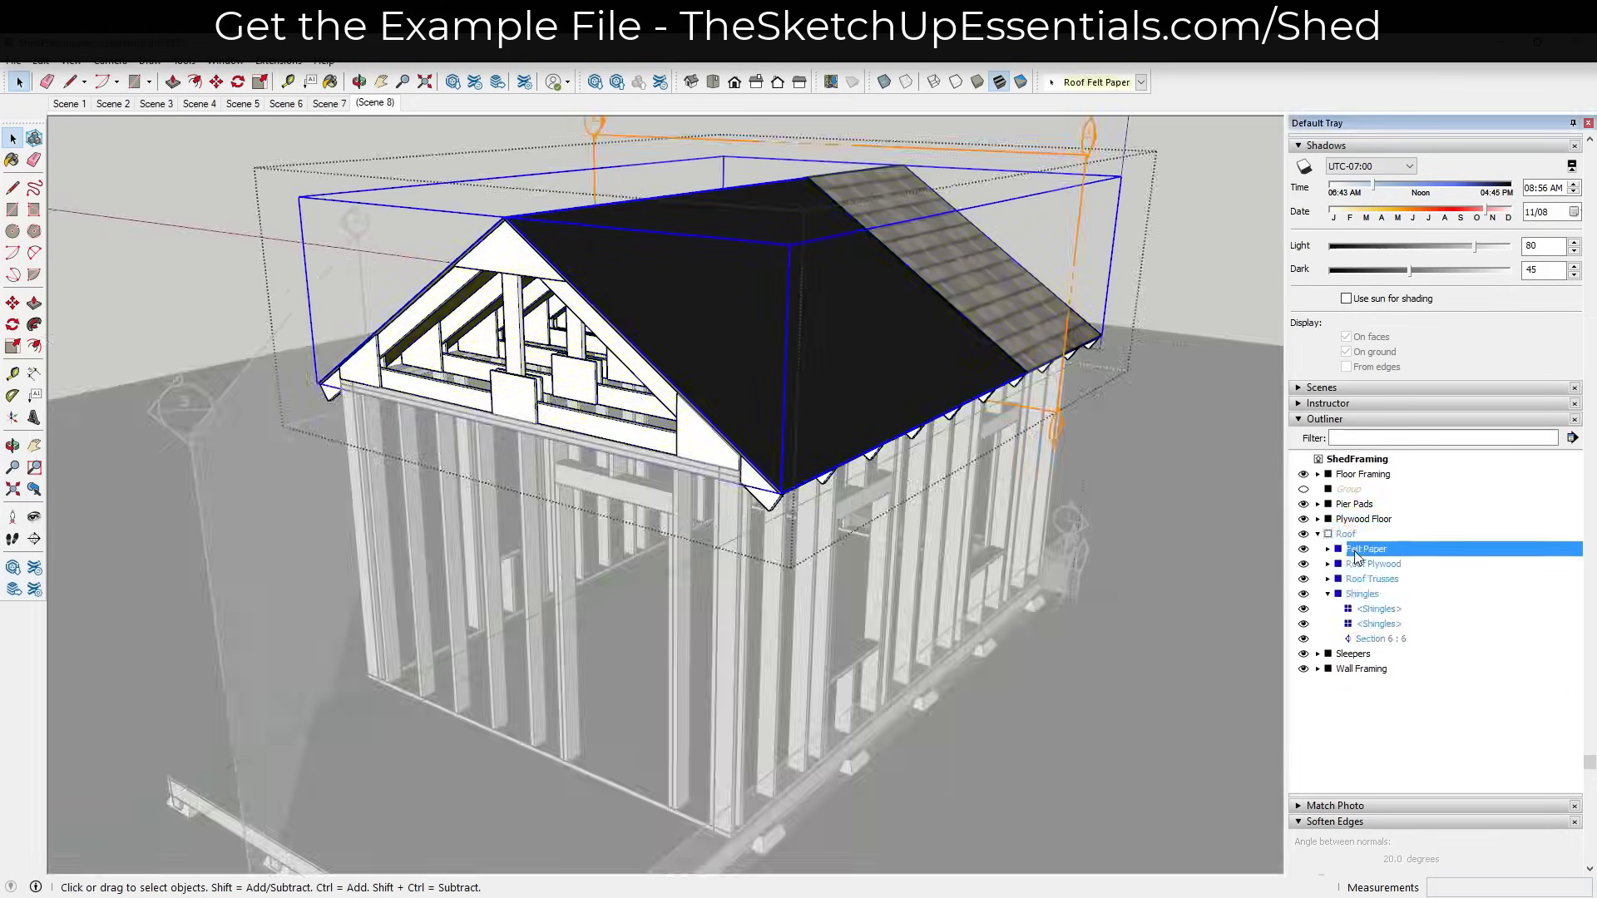
{"action": "double_click", "coordinate": [1360, 549]}
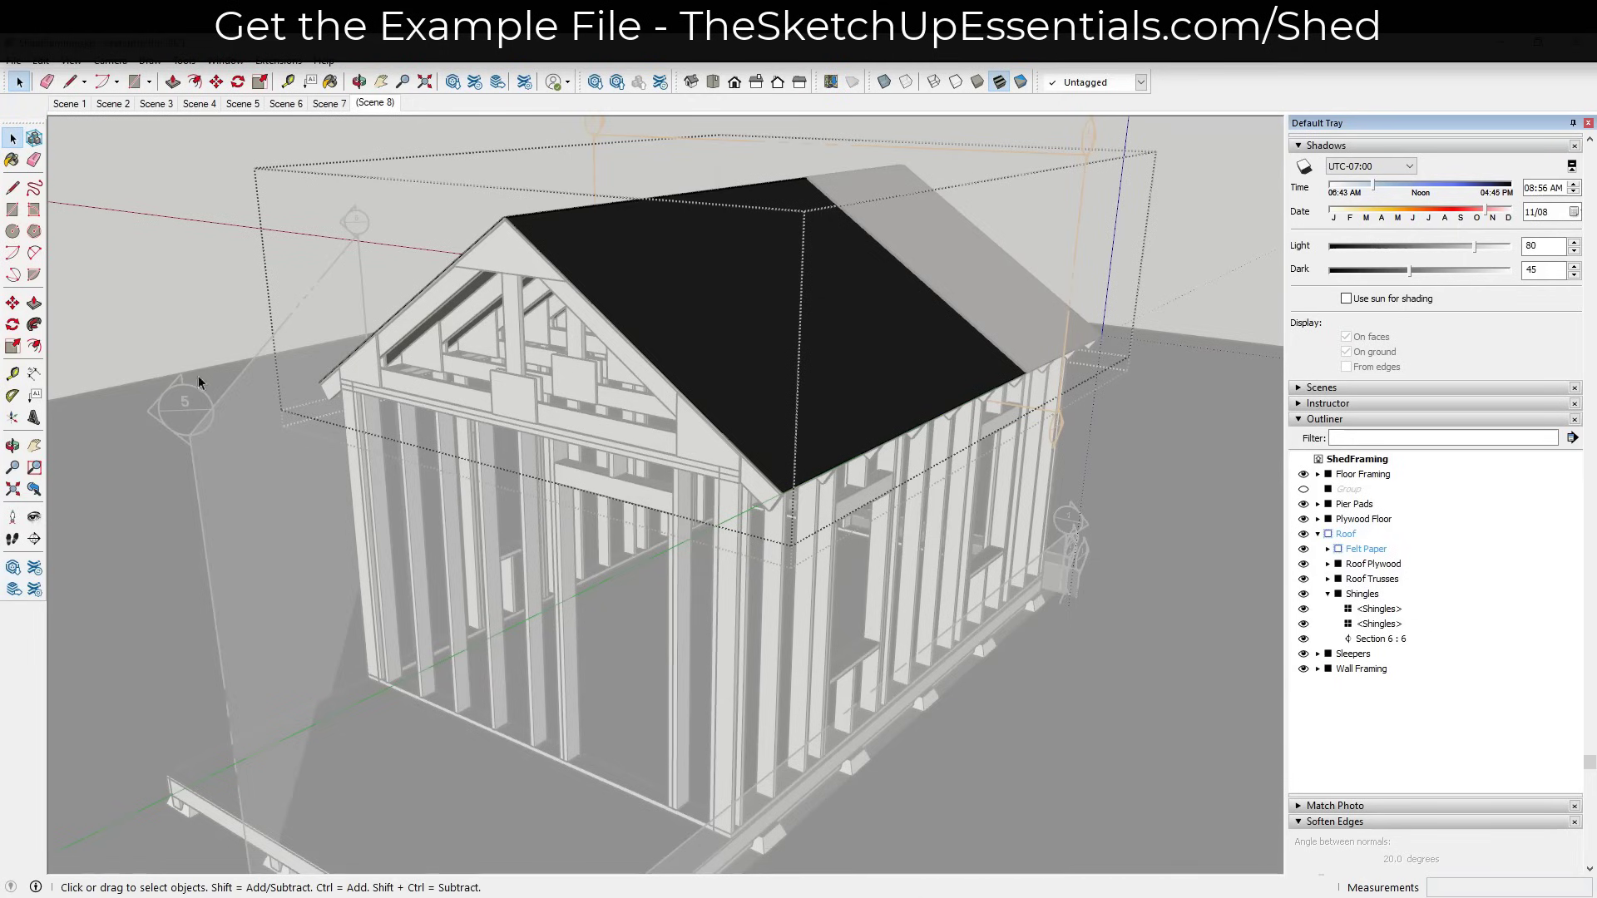
{"action": "left_click", "coordinate": [35, 540]}
{"action": "key", "text": "shift"}
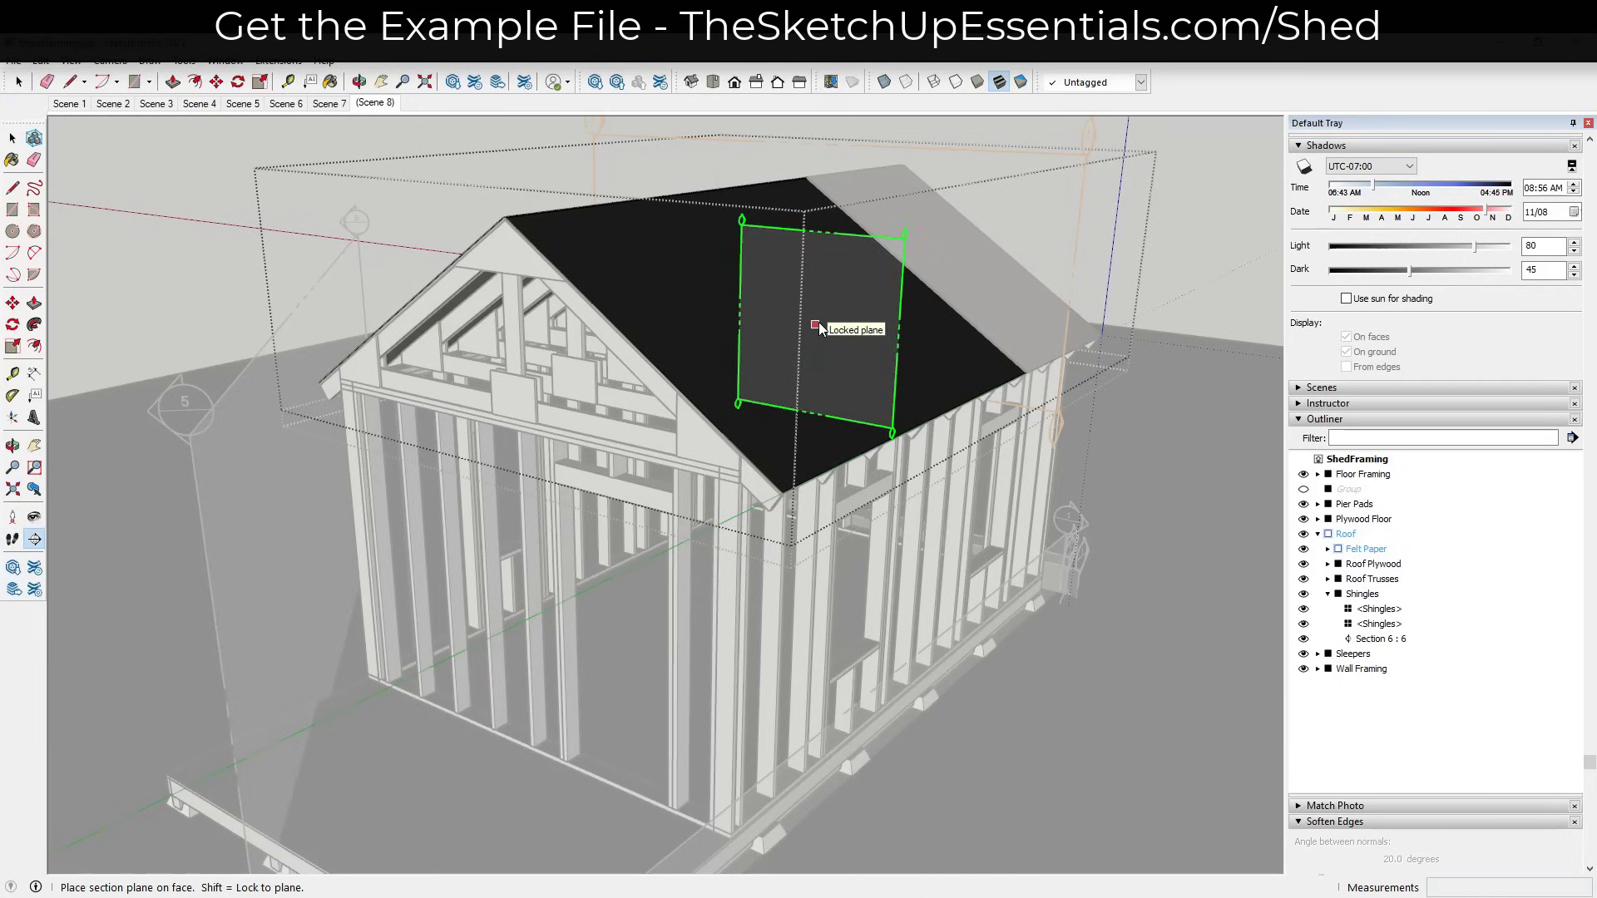
{"action": "left_click", "coordinate": [819, 325]}
{"action": "left_click", "coordinate": [918, 522]}
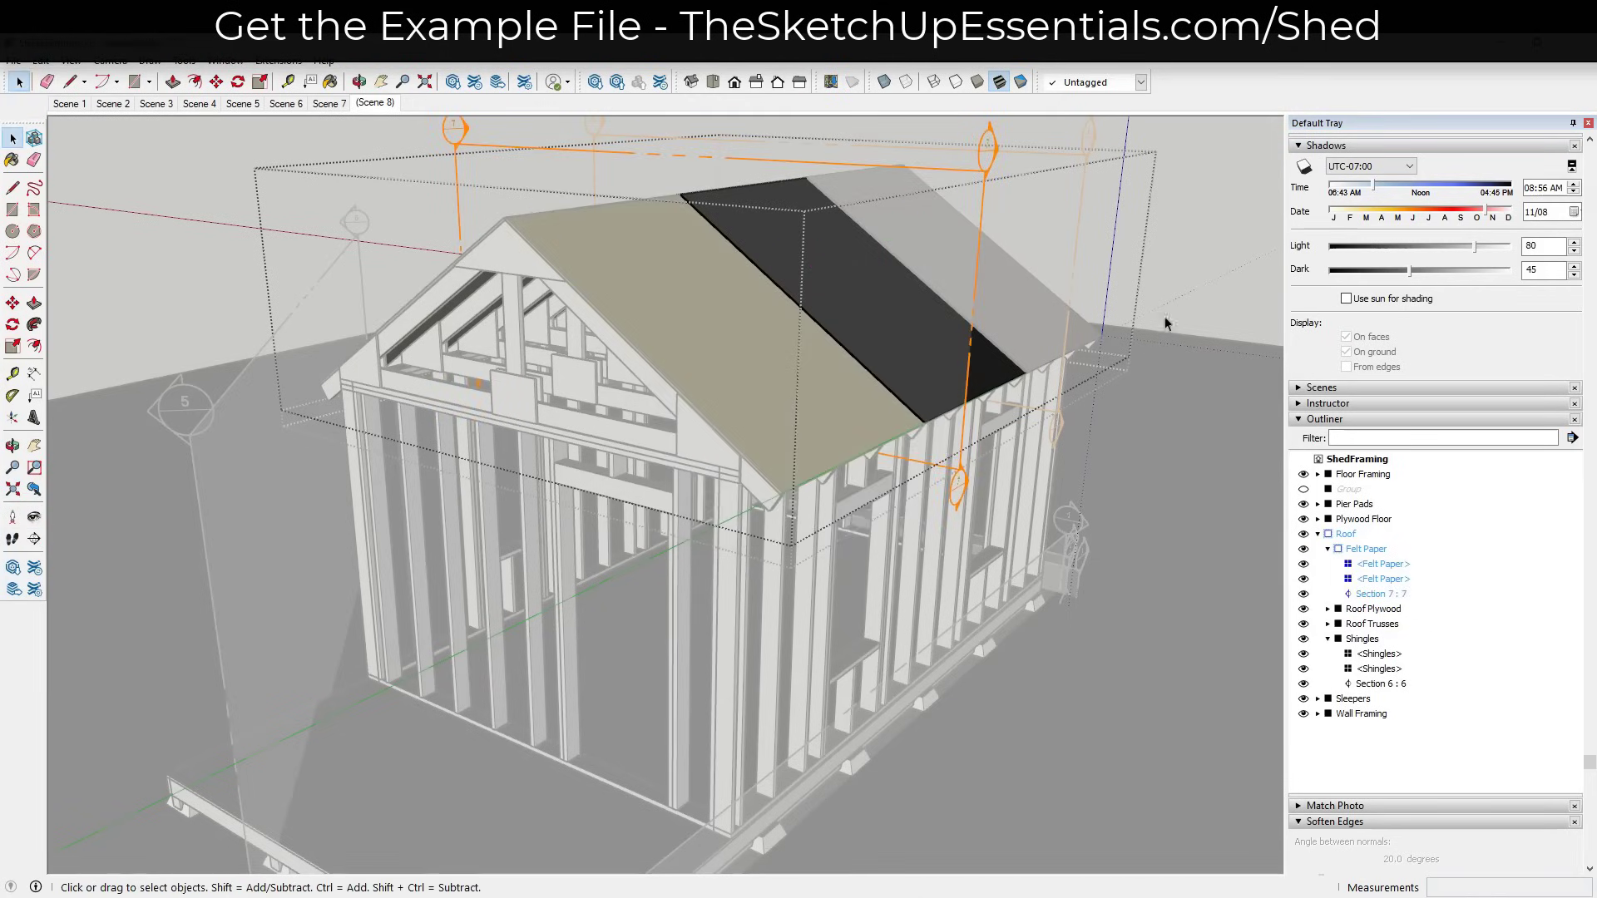
{"action": "left_click", "coordinate": [1179, 222]}
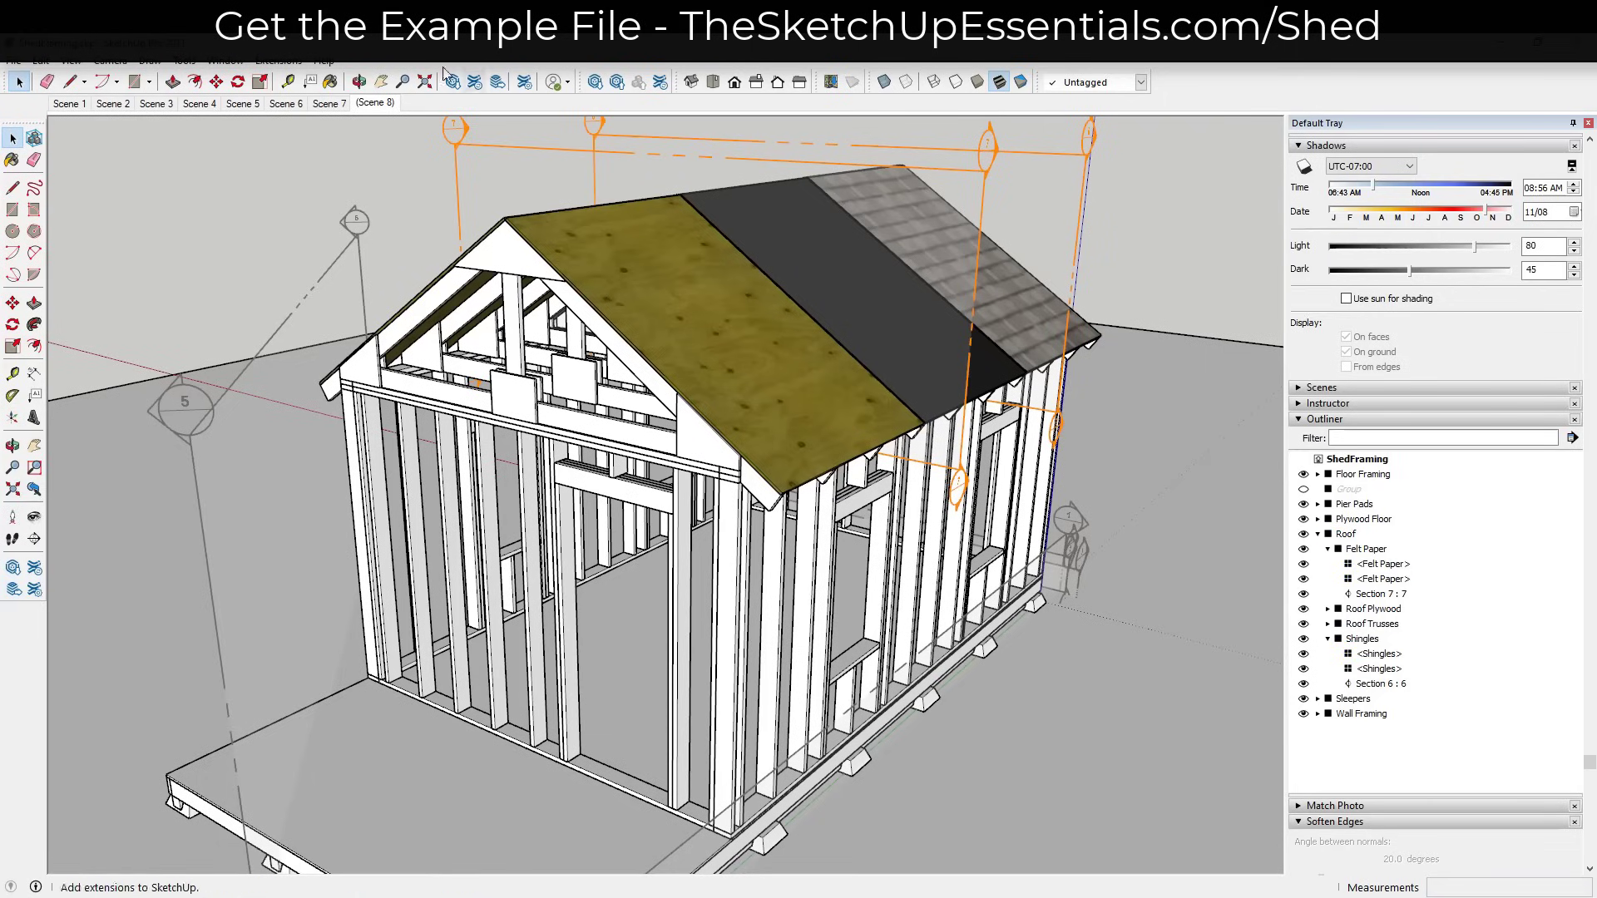
Turn off the display of section planes and inspect the stepped plywood, felt paper and shingle layers on the roof.
{"action": "left_click", "coordinate": [77, 62]}
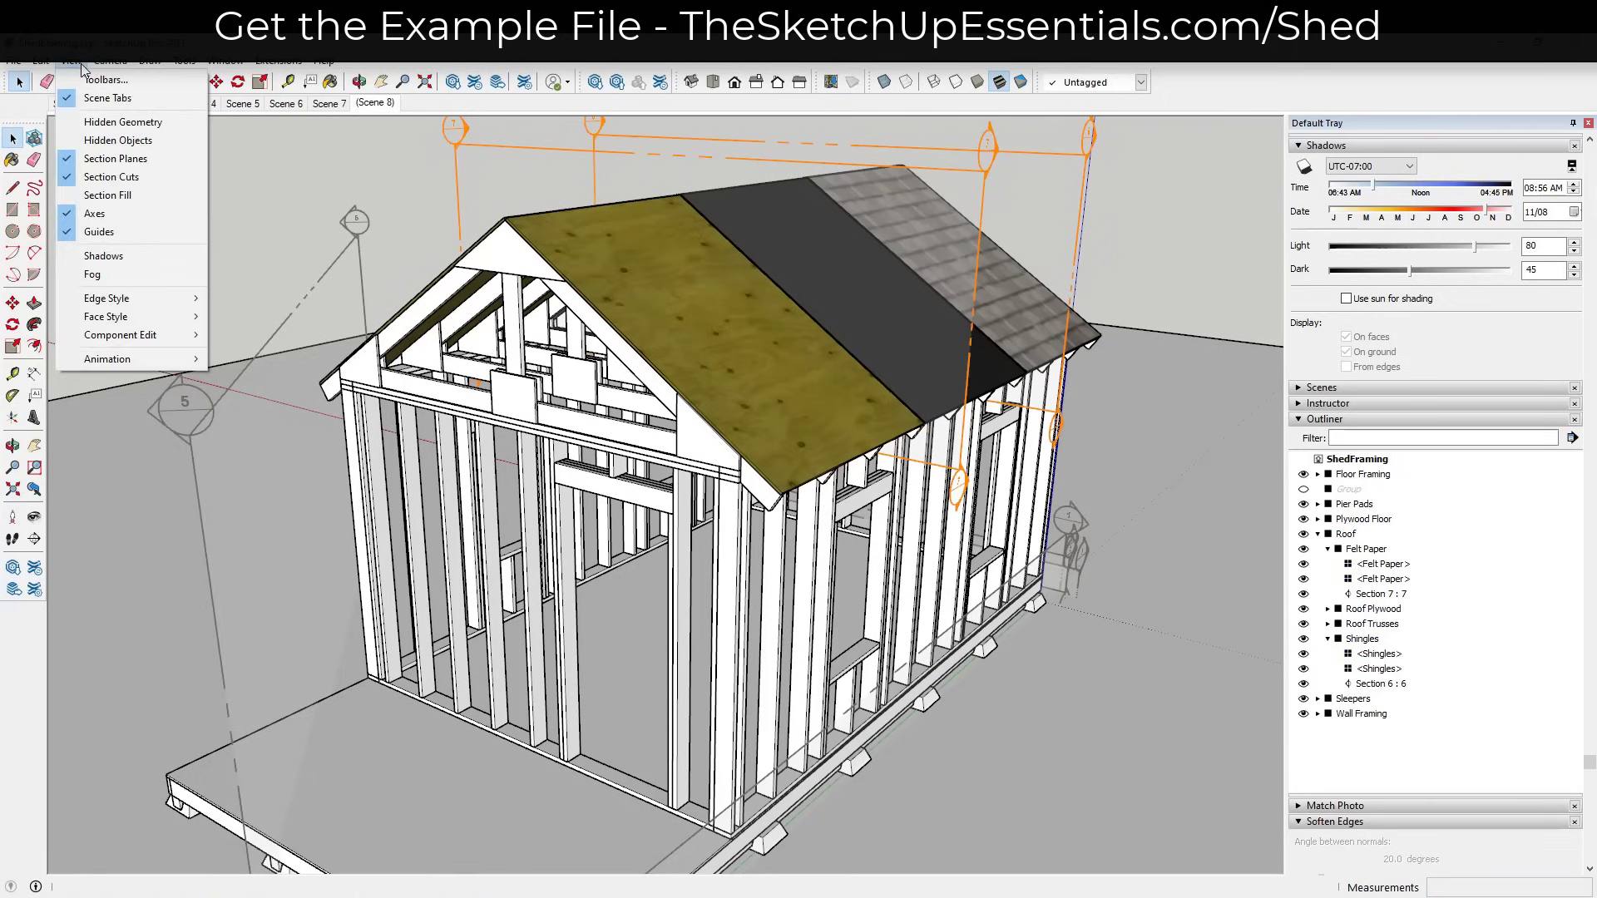
{"action": "left_click", "coordinate": [107, 159]}
{"action": "scroll", "coordinate": [961, 278], "scroll_direction": "up", "scroll_amount": 5}
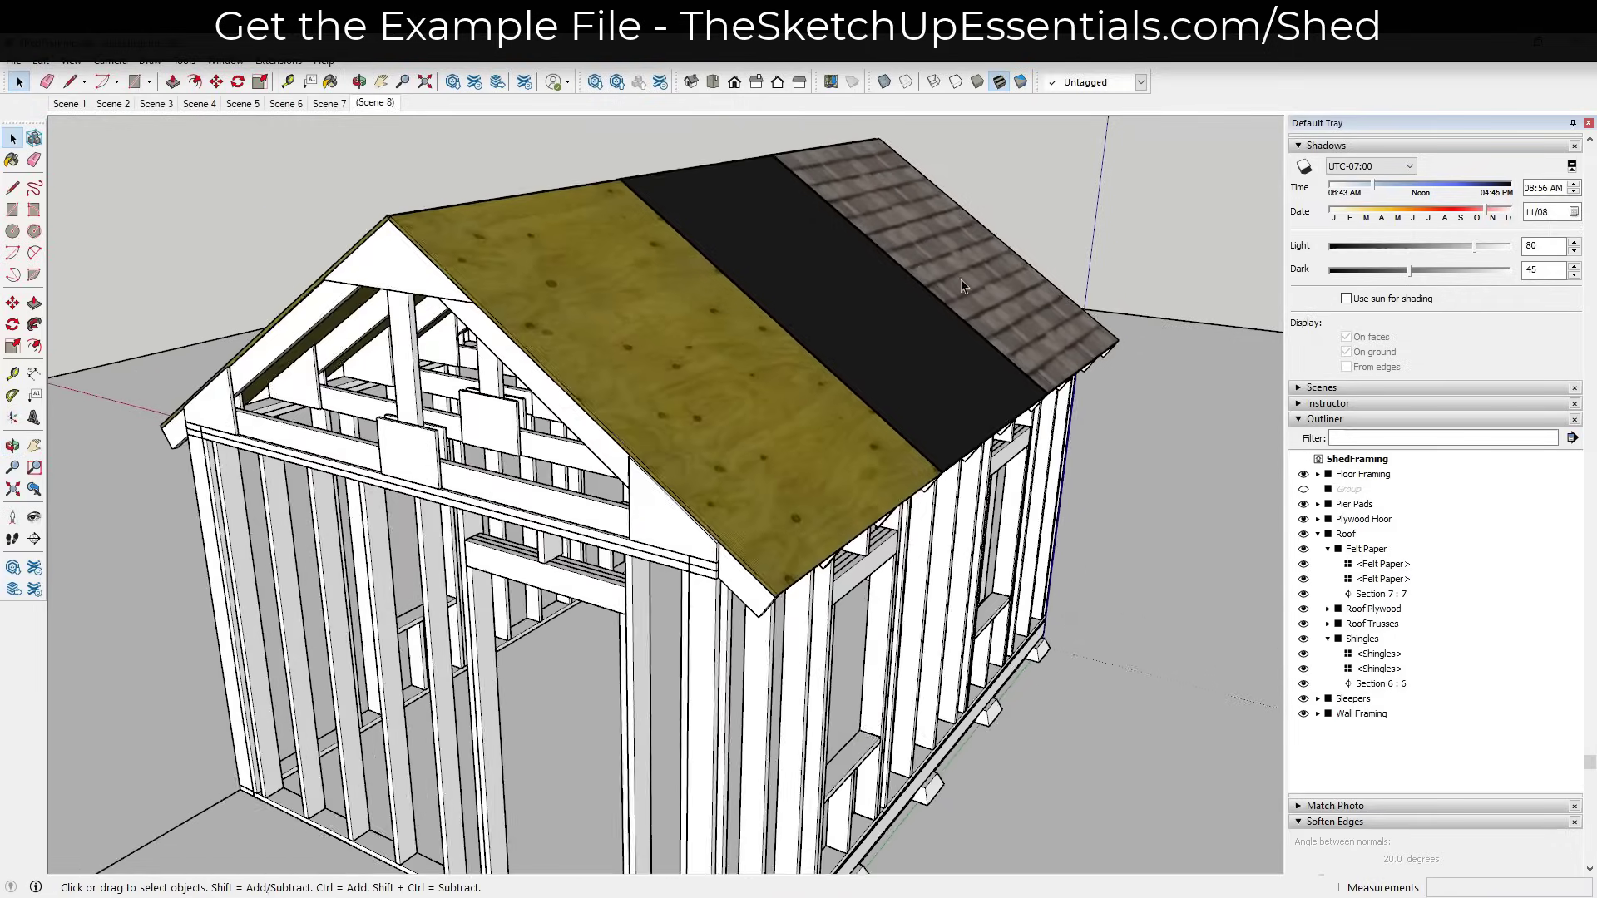
{"action": "scroll", "coordinate": [866, 328], "scroll_direction": "down", "scroll_amount": 4}
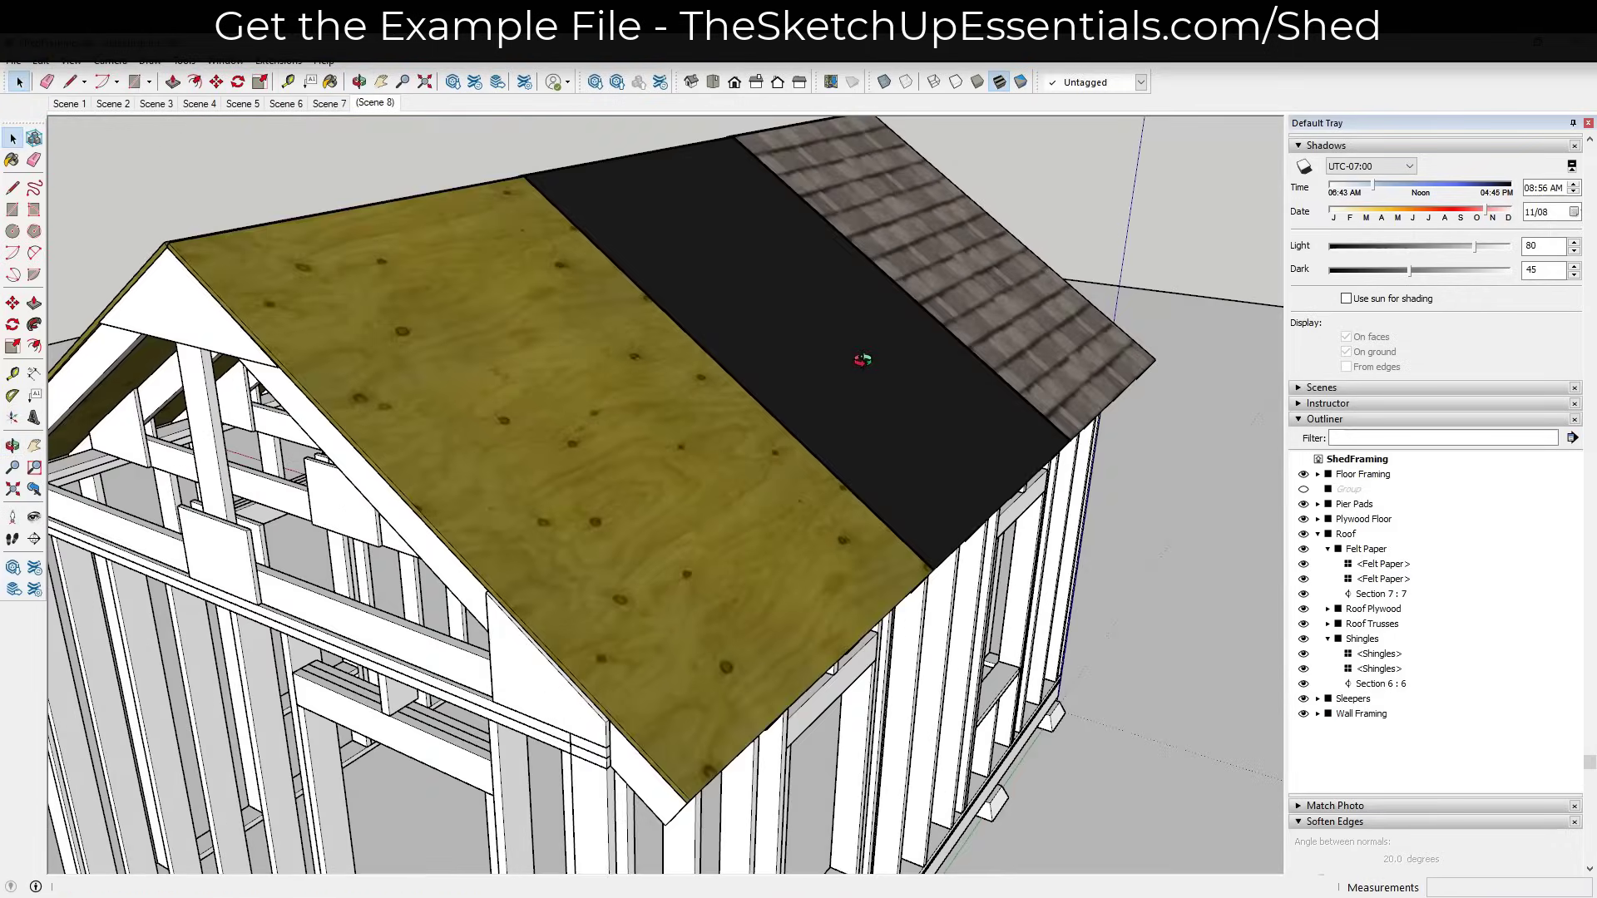
{"action": "scroll", "coordinate": [867, 361], "scroll_direction": "down", "scroll_amount": 3}
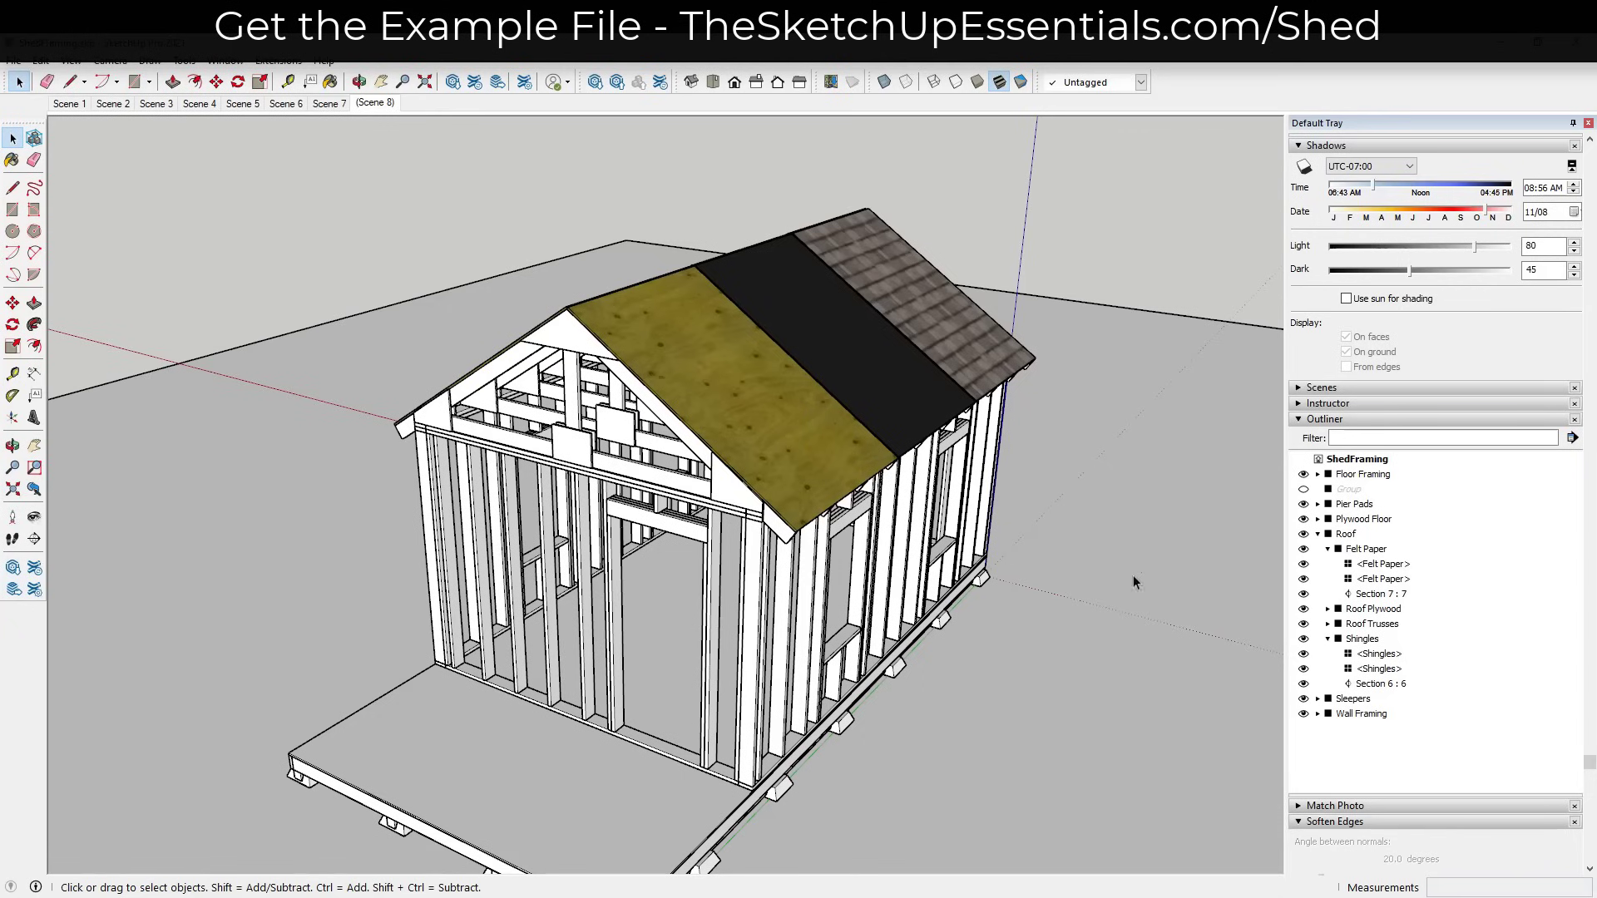
{"action": "middle_click_drag", "start_coordinate": [864, 324], "coordinate": [848, 274]}
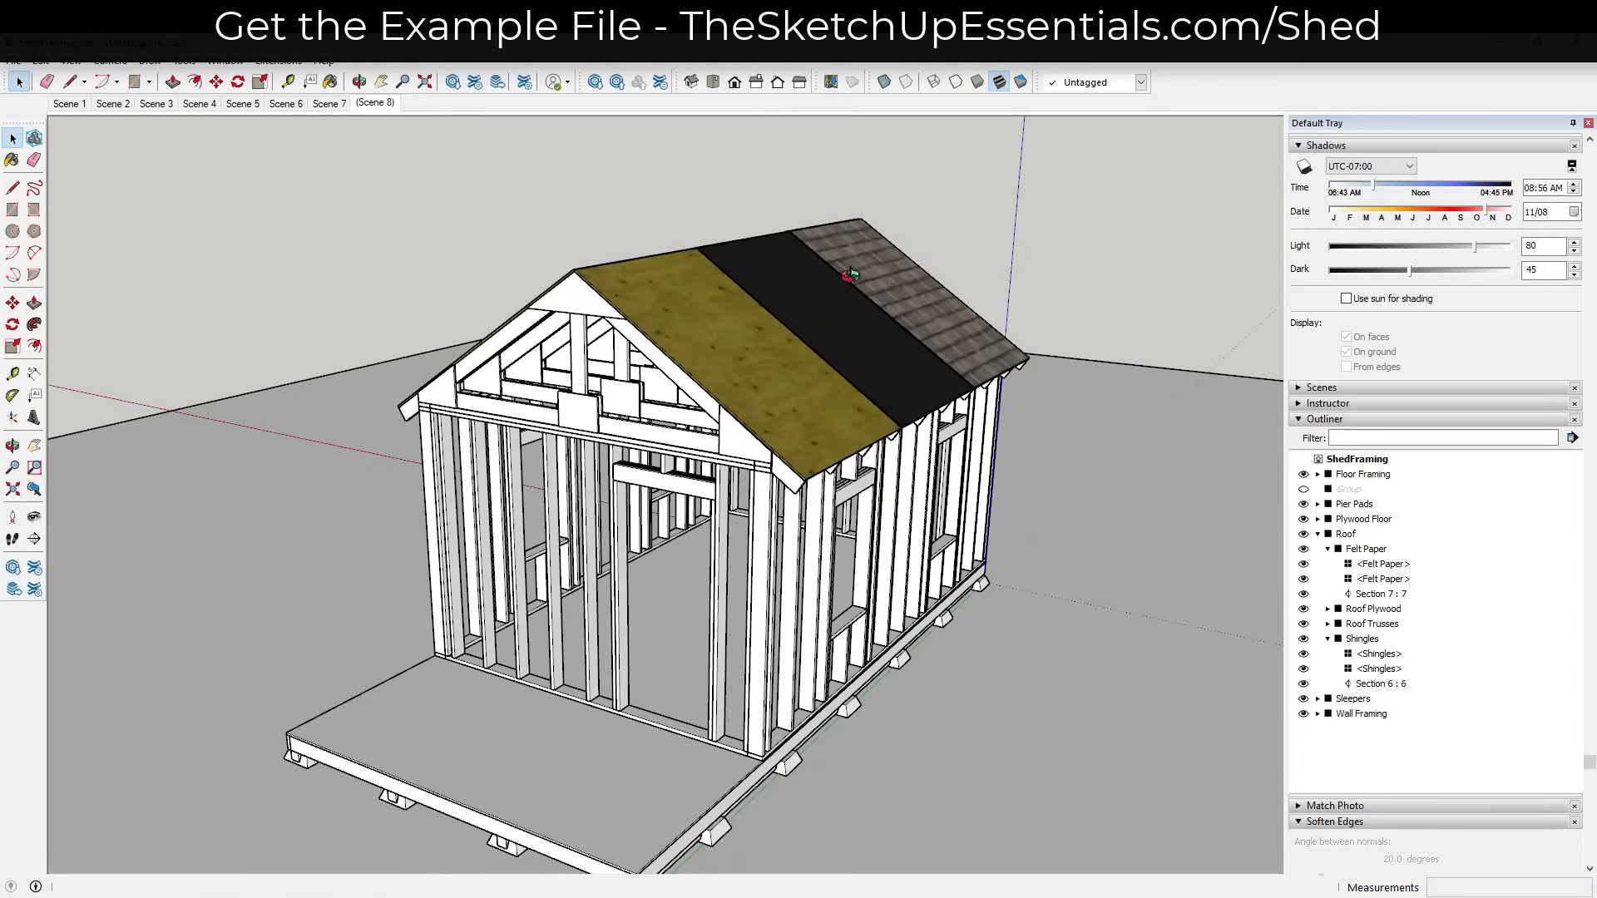
Turn off section cuts to show the full shingled roof and review the whole shed.
{"action": "left_click", "coordinate": [72, 62]}
{"action": "left_click", "coordinate": [92, 177]}
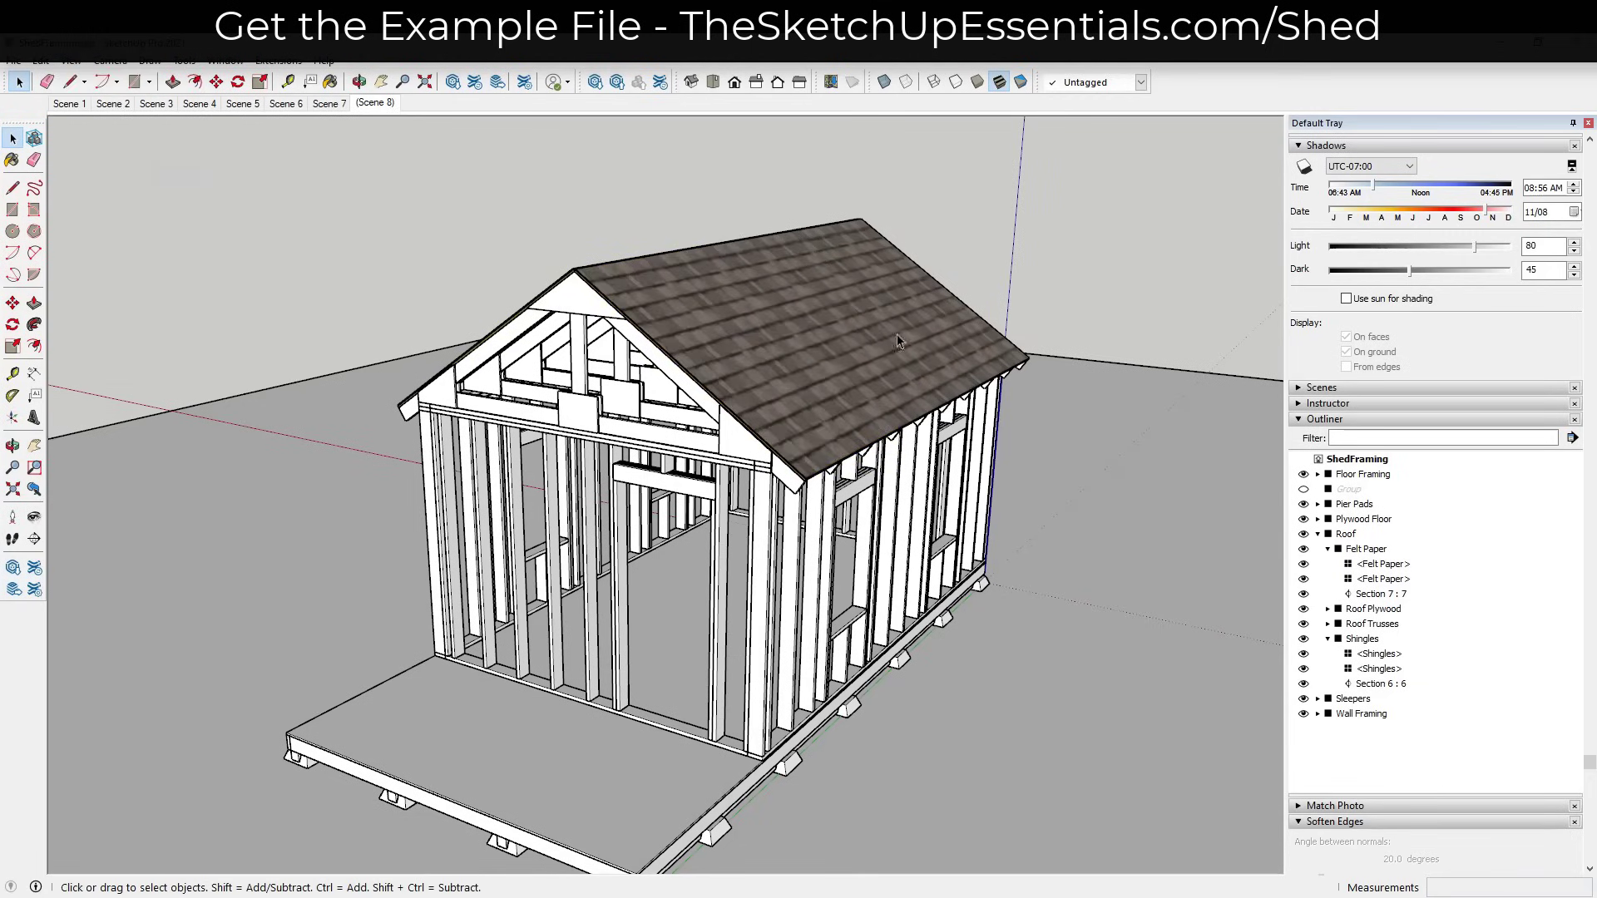
{"action": "scroll", "coordinate": [898, 341], "scroll_direction": "up", "scroll_amount": 2}
{"action": "scroll", "coordinate": [952, 198], "scroll_direction": "down", "scroll_amount": 3}
{"action": "middle_click_drag", "start_coordinate": [785, 346], "coordinate": [795, 285]}
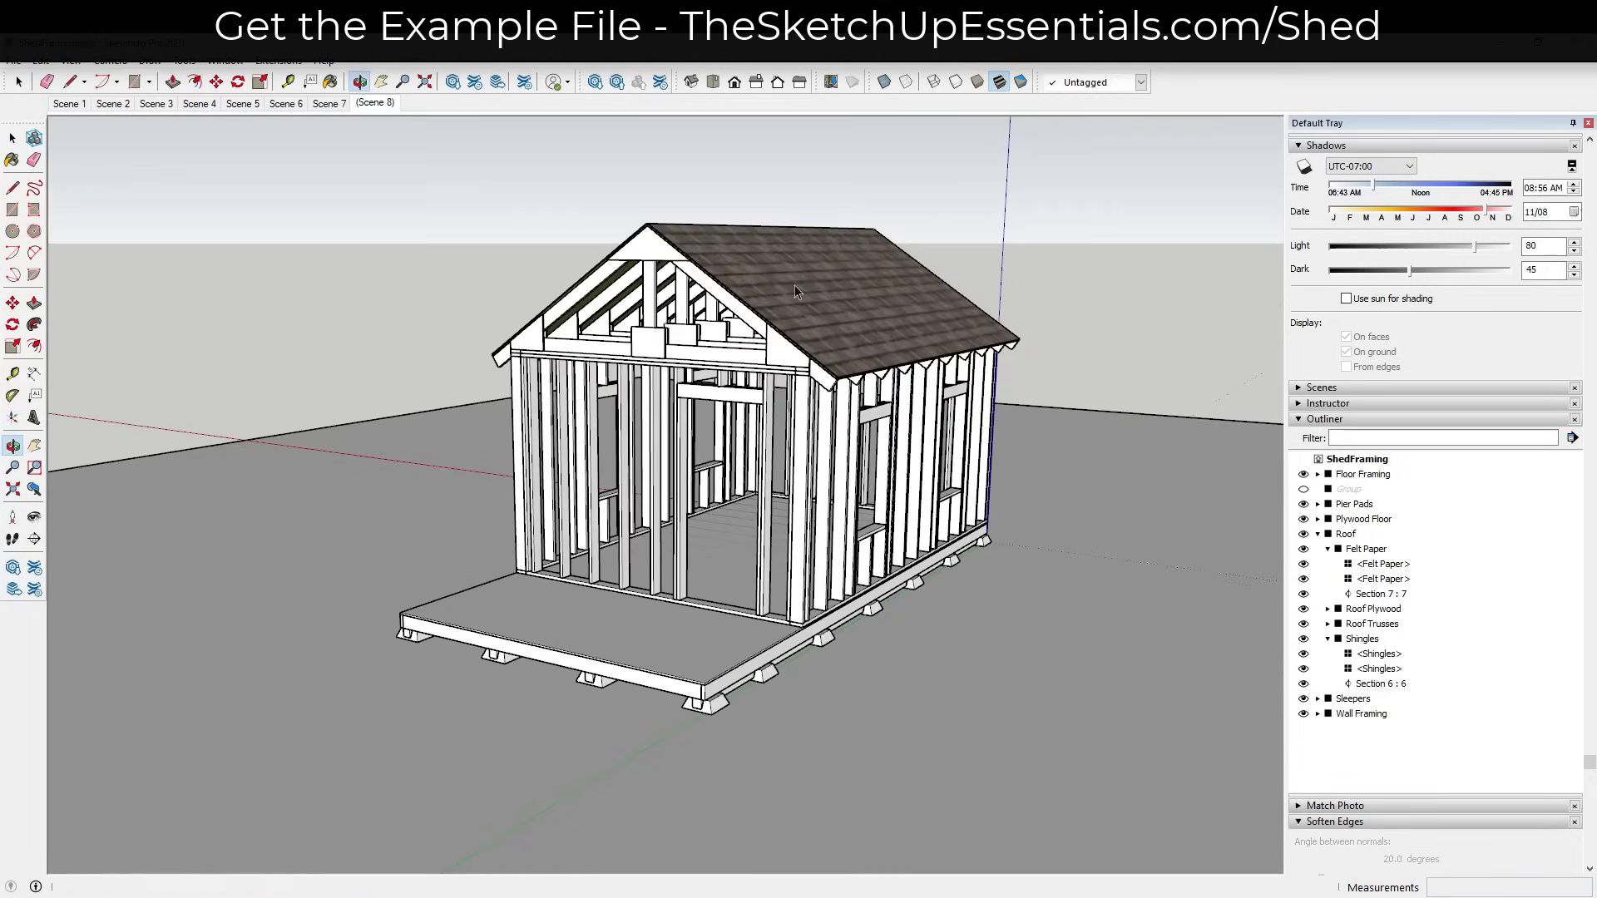
{"action": "scroll", "coordinate": [835, 281], "scroll_direction": "up", "scroll_amount": 3}
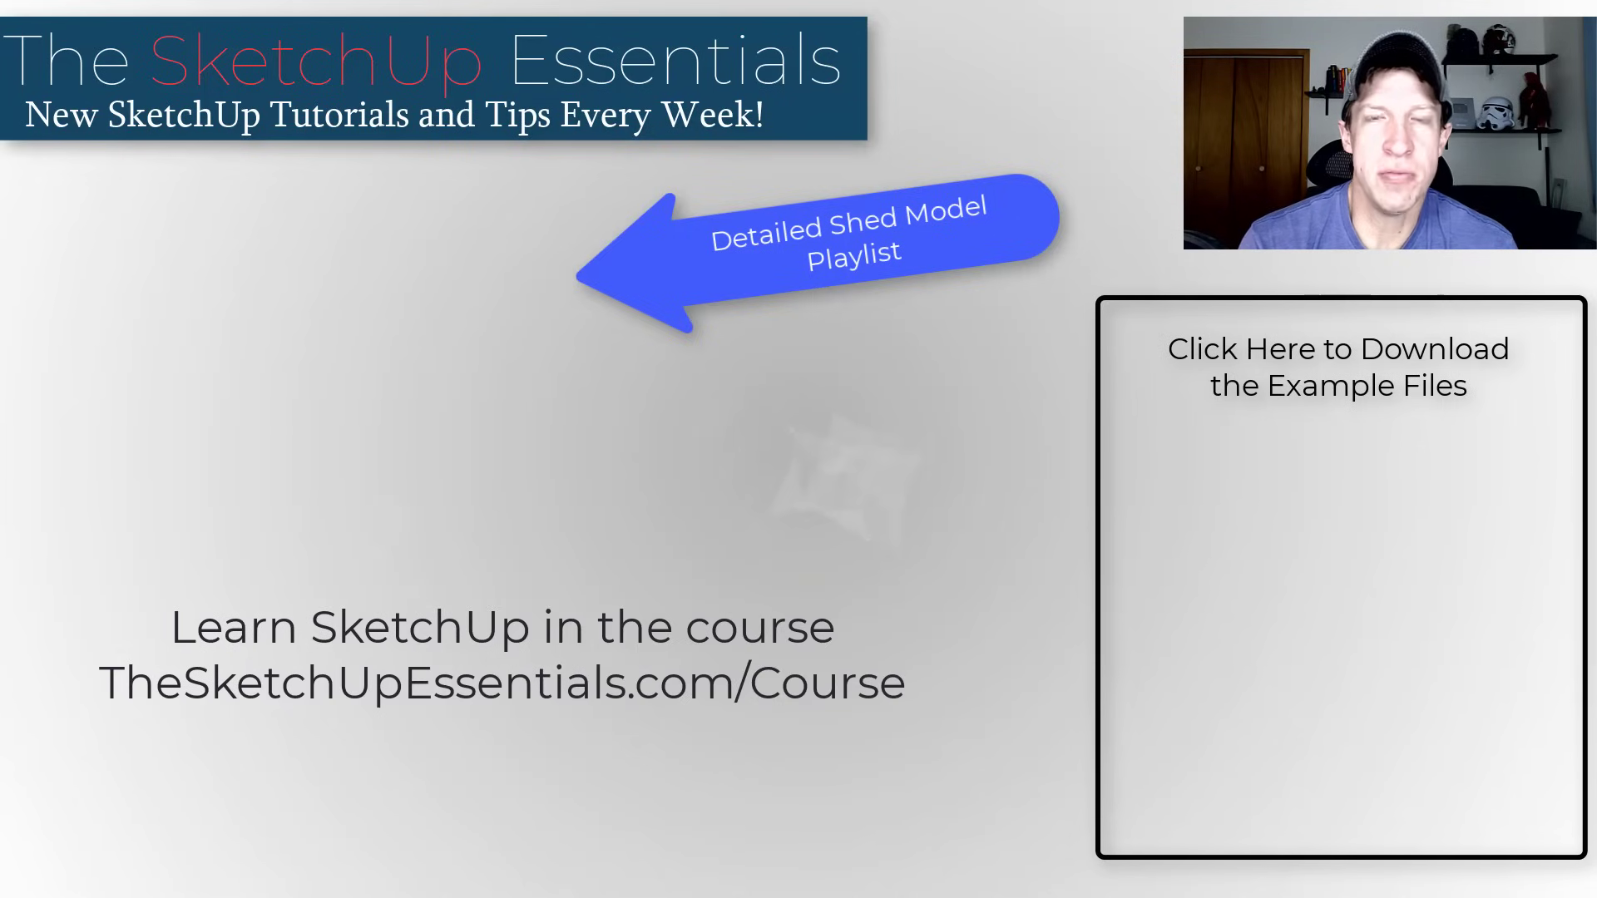